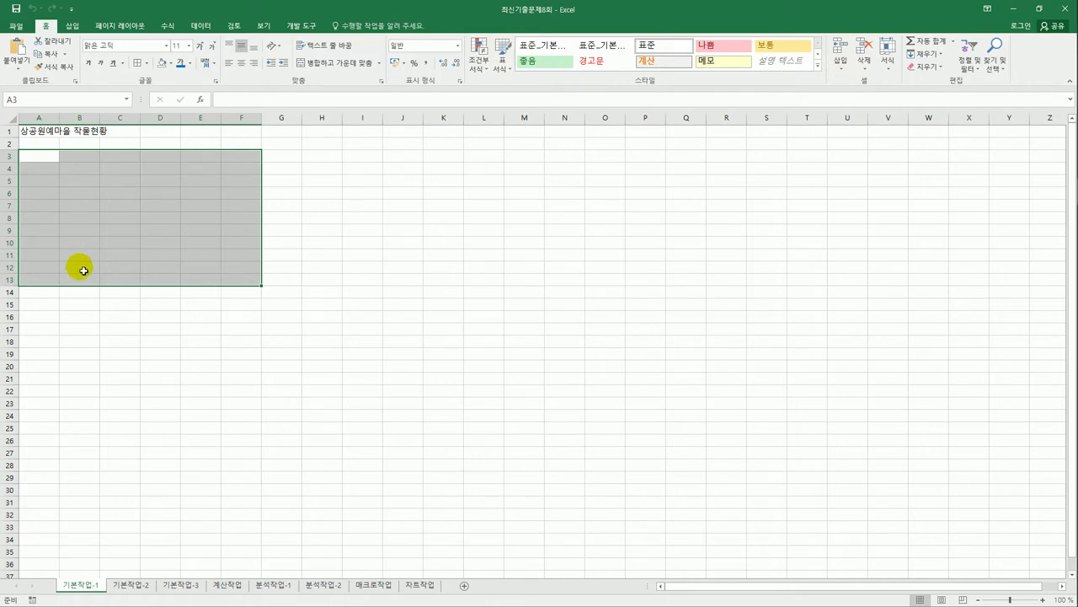
On the 기본작업-2 sheet, merge and center the title across A1:I1.
left_click(145, 592)
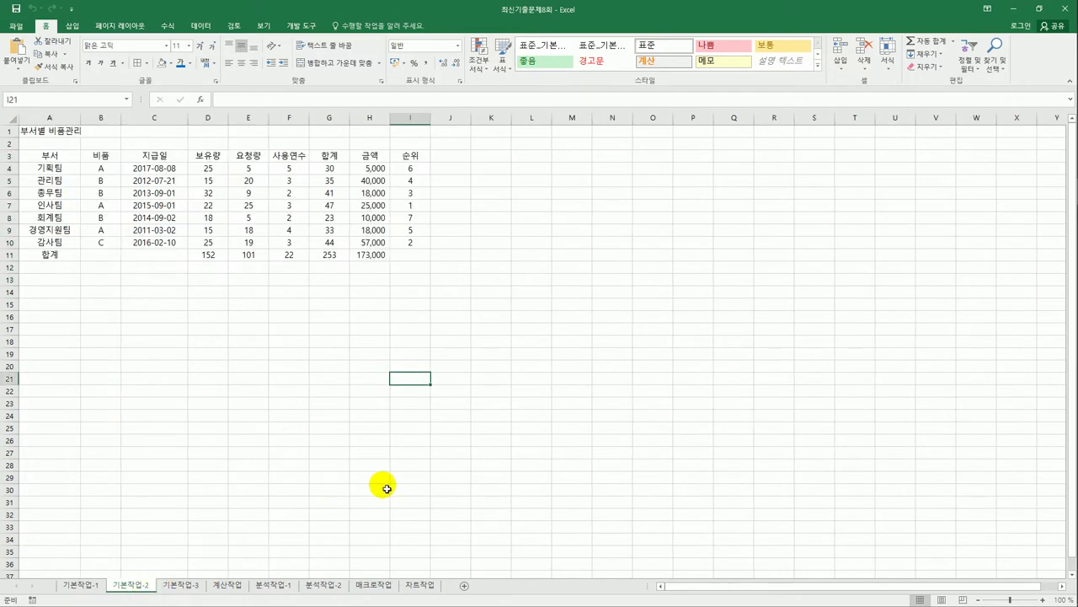
left_click(415, 484)
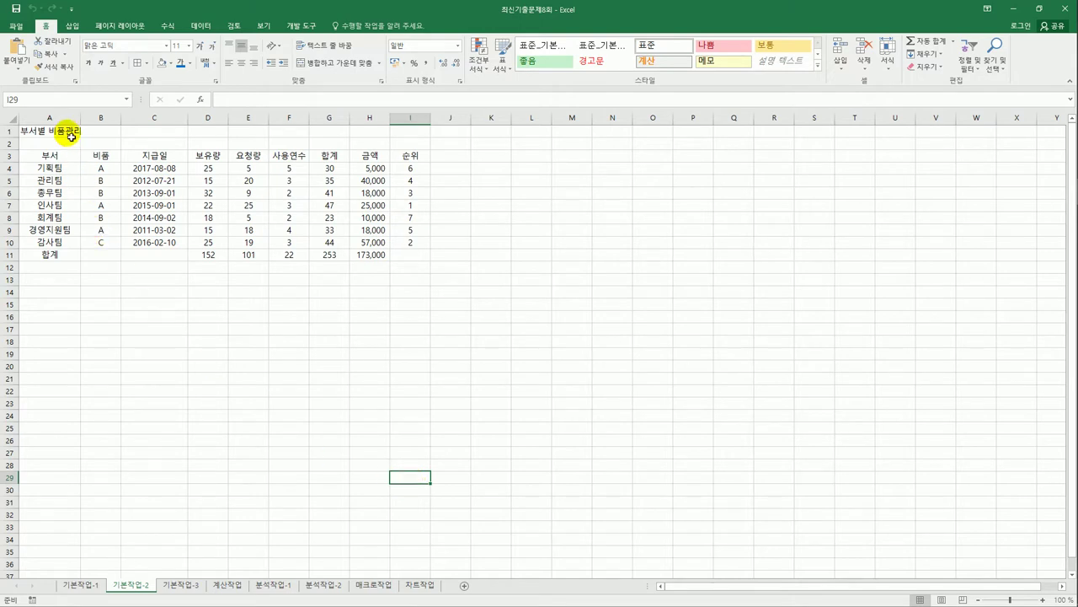
left_click_drag(68, 133, 414, 132)
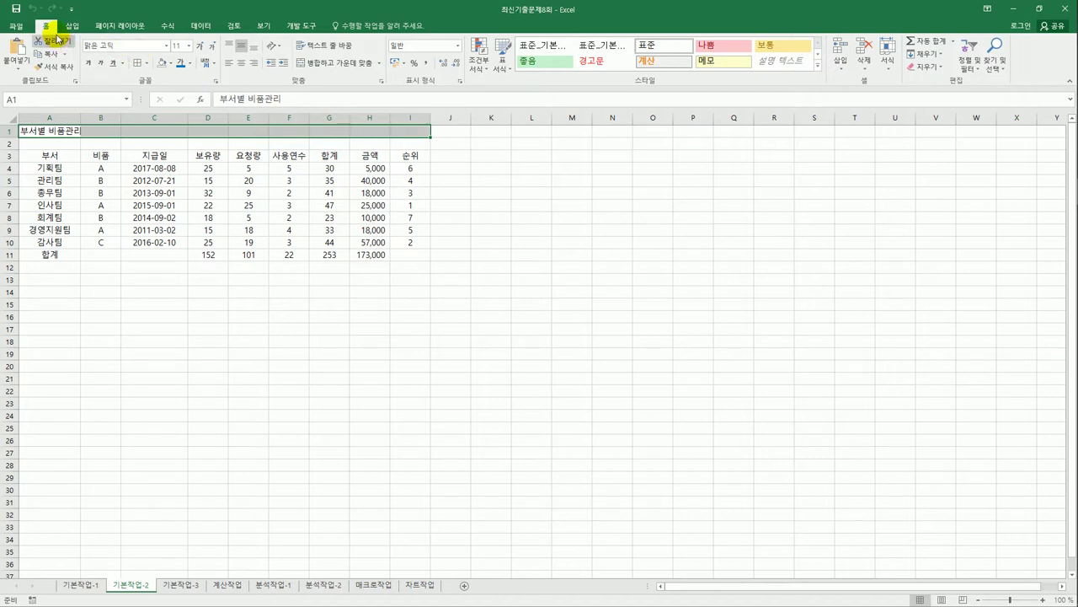
left_click(328, 64)
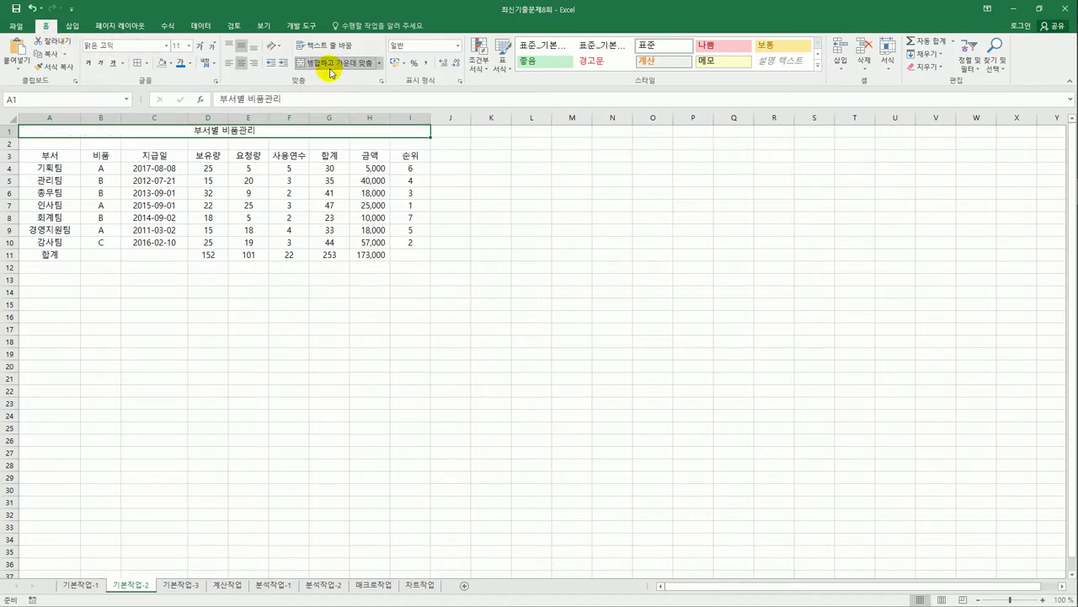
Set the merged title's font to 돋움체 at size 18.
left_click(167, 47)
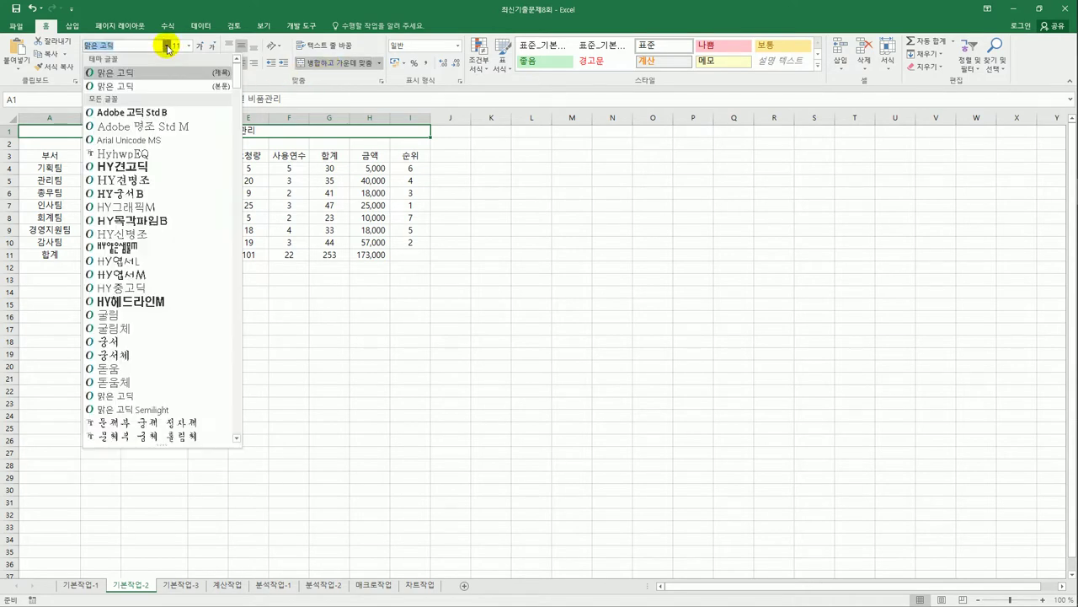
left_click(166, 382)
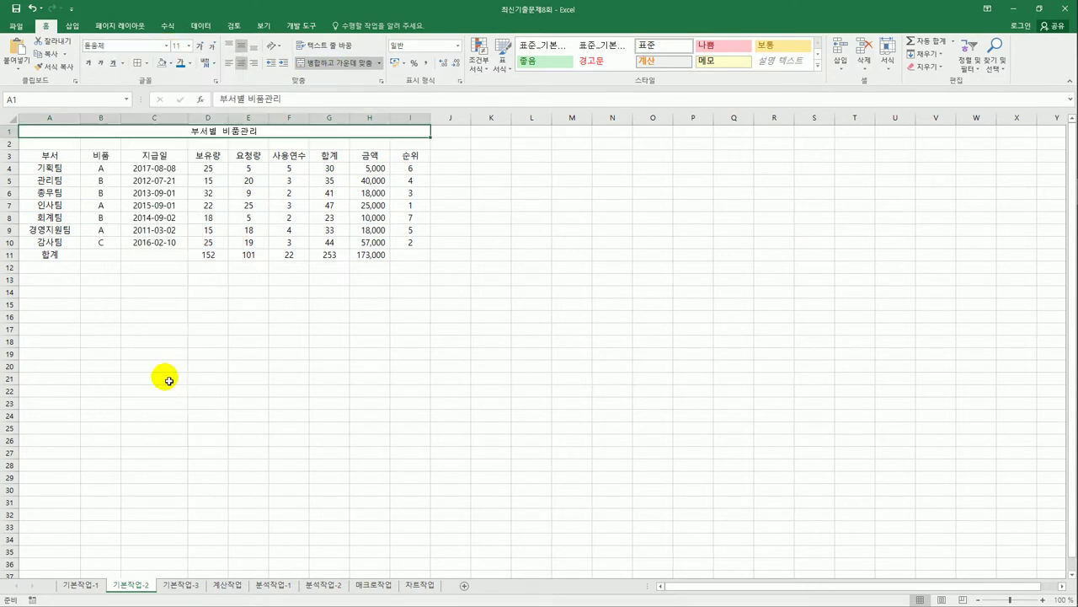
left_click(189, 46)
left_click(178, 144)
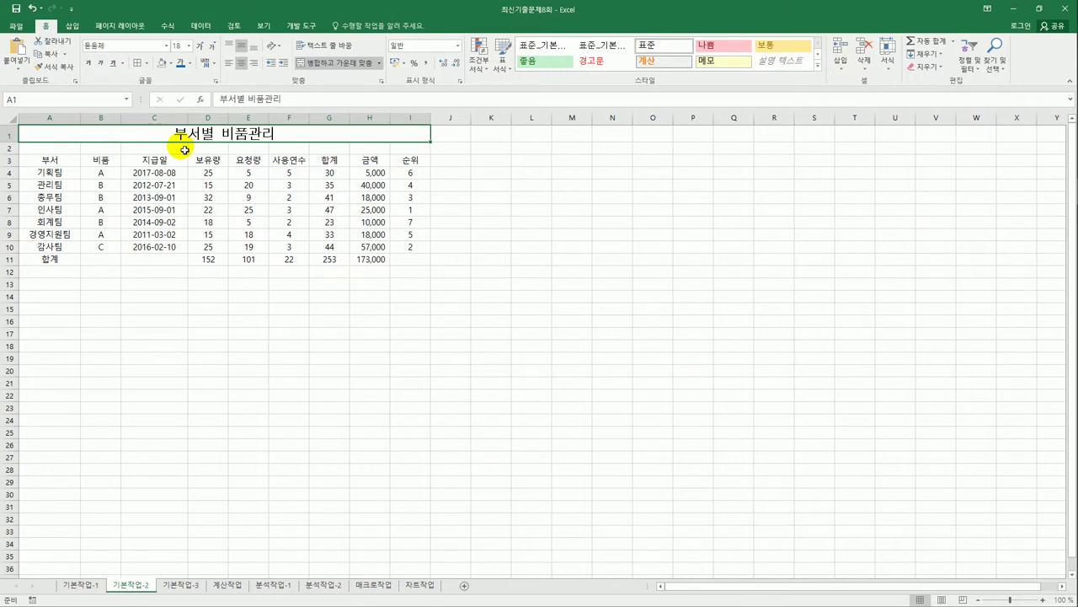
Set the height of row 1 to 26.
left_click(10, 136)
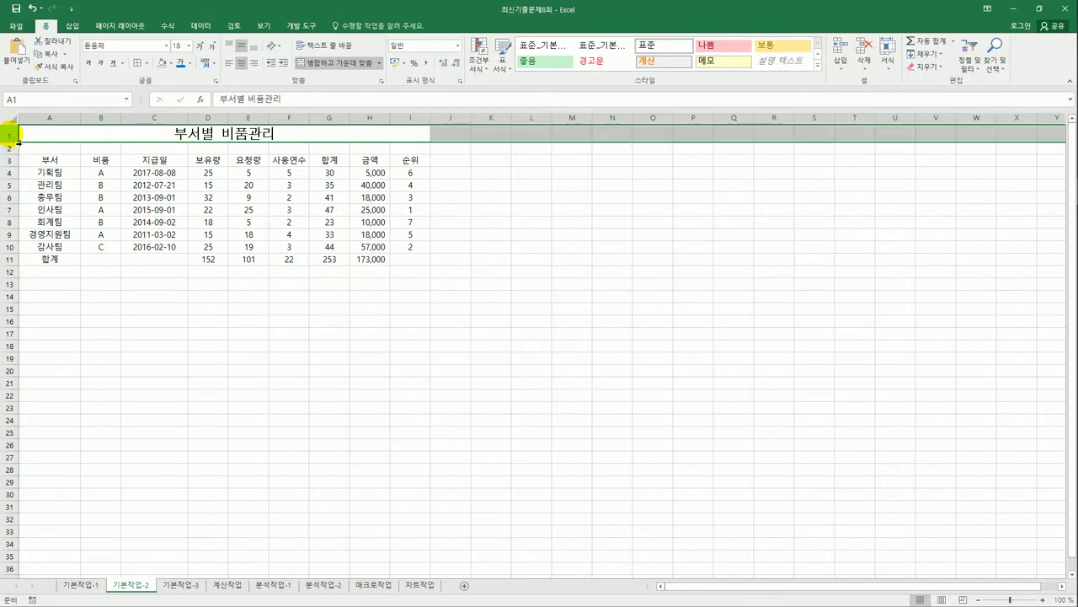
right_click(17, 139)
left_click(53, 269)
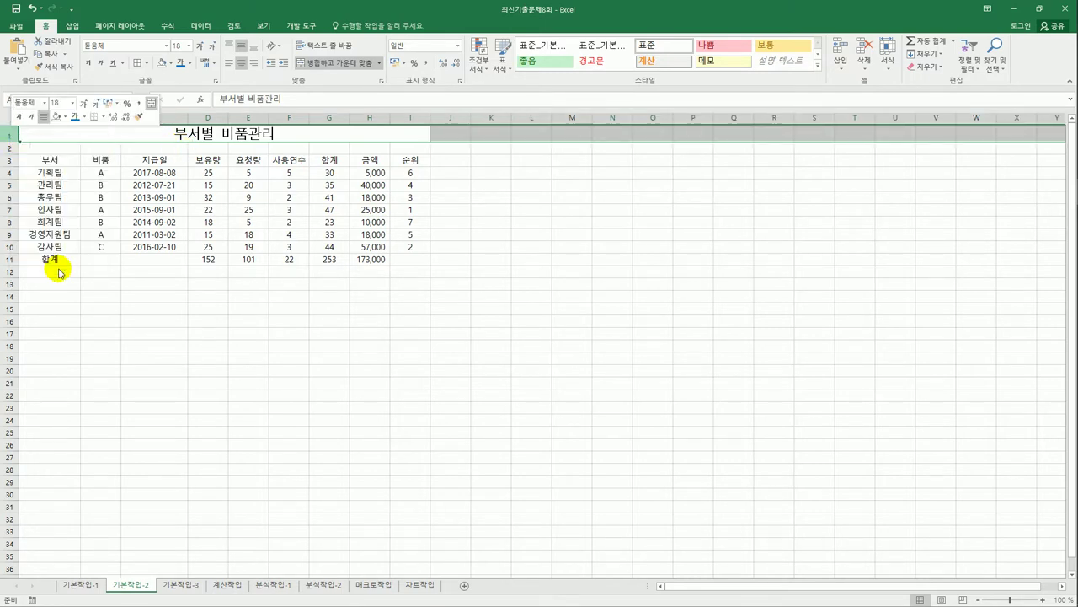
type("26")
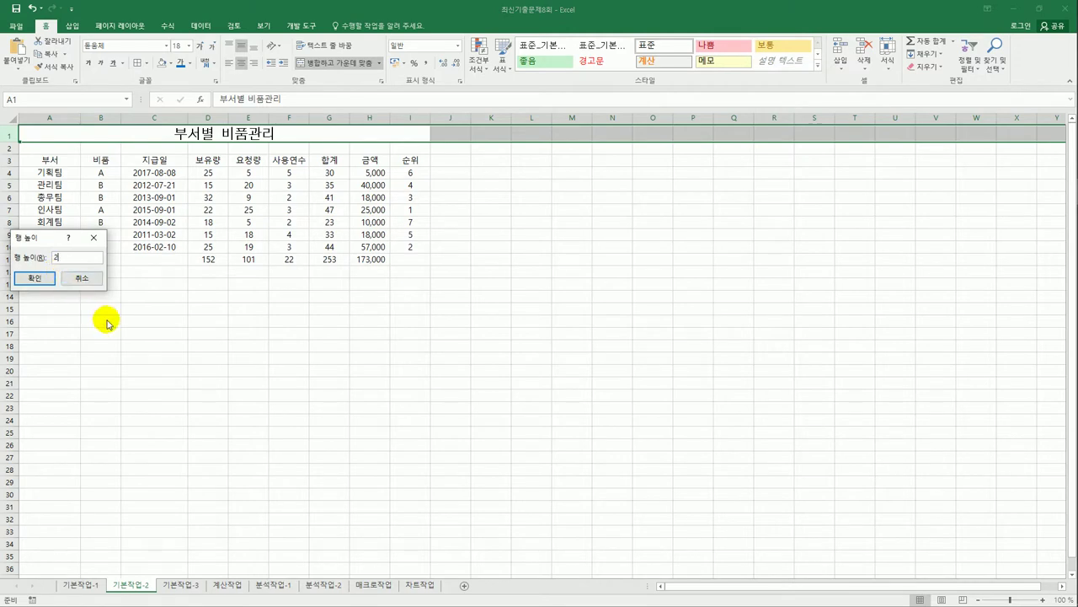
left_click(34, 278)
left_click(504, 339)
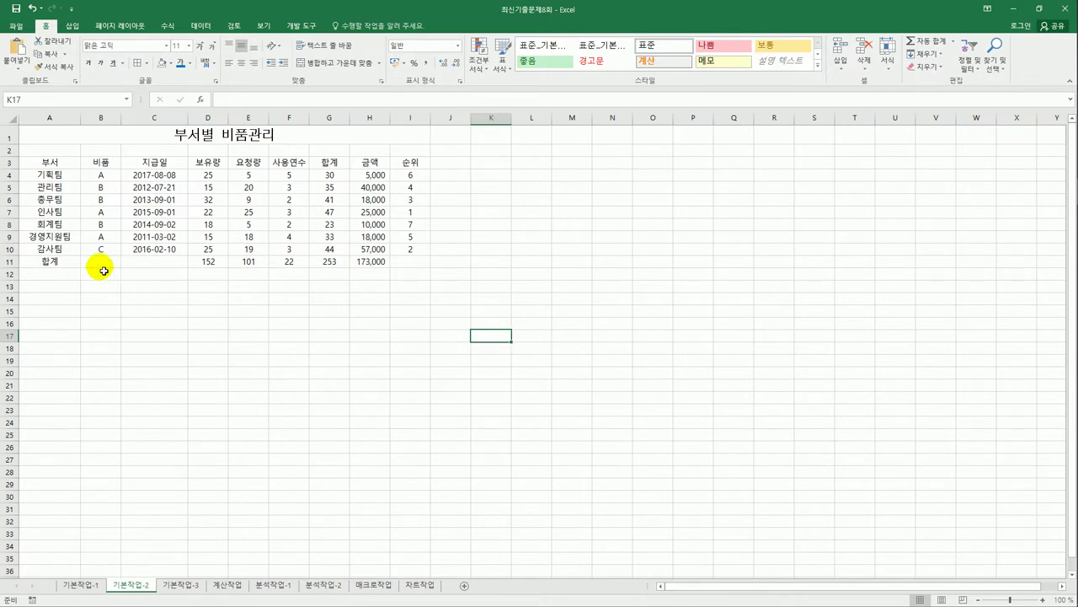
Merge and center the 합계 label across A11:C11.
left_click(64, 267)
left_click_drag(64, 266, 159, 264)
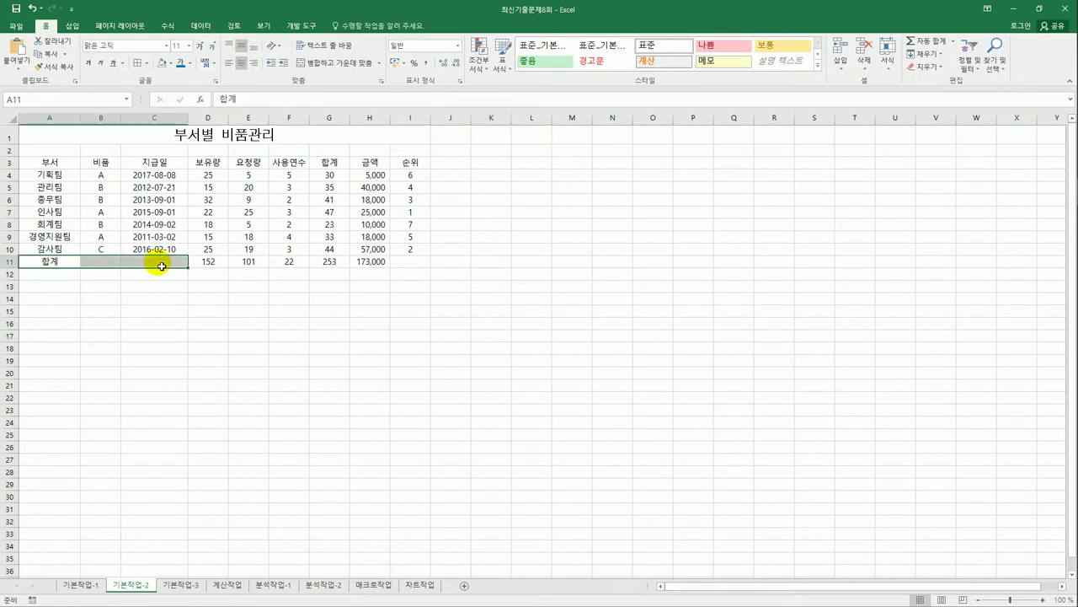
left_click(320, 64)
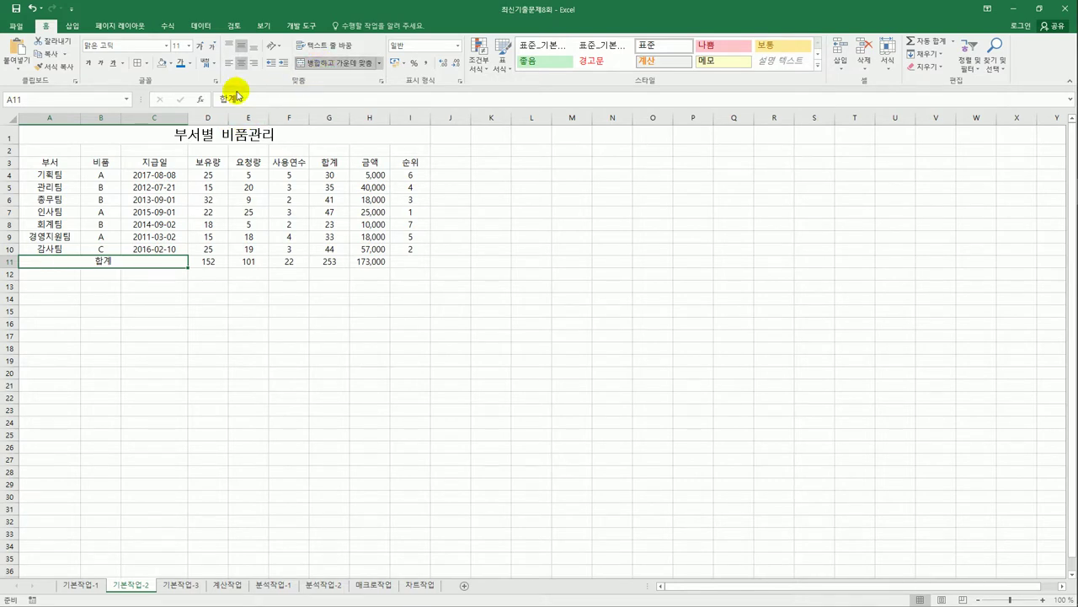
Fill the header cells A3:I3 with the standard yellow color.
left_click_drag(71, 165, 403, 166)
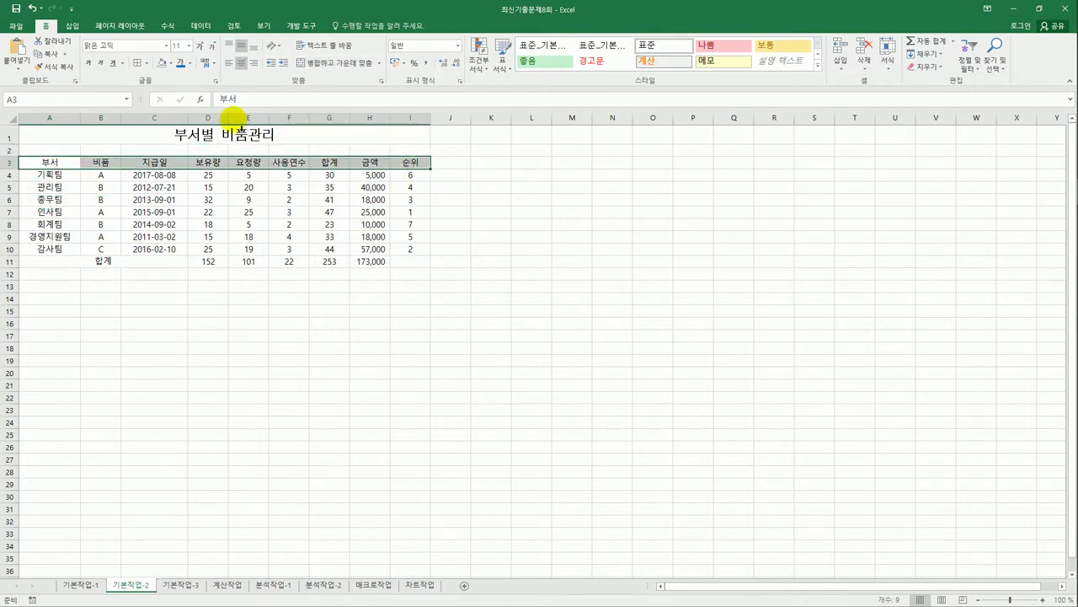
left_click(171, 65)
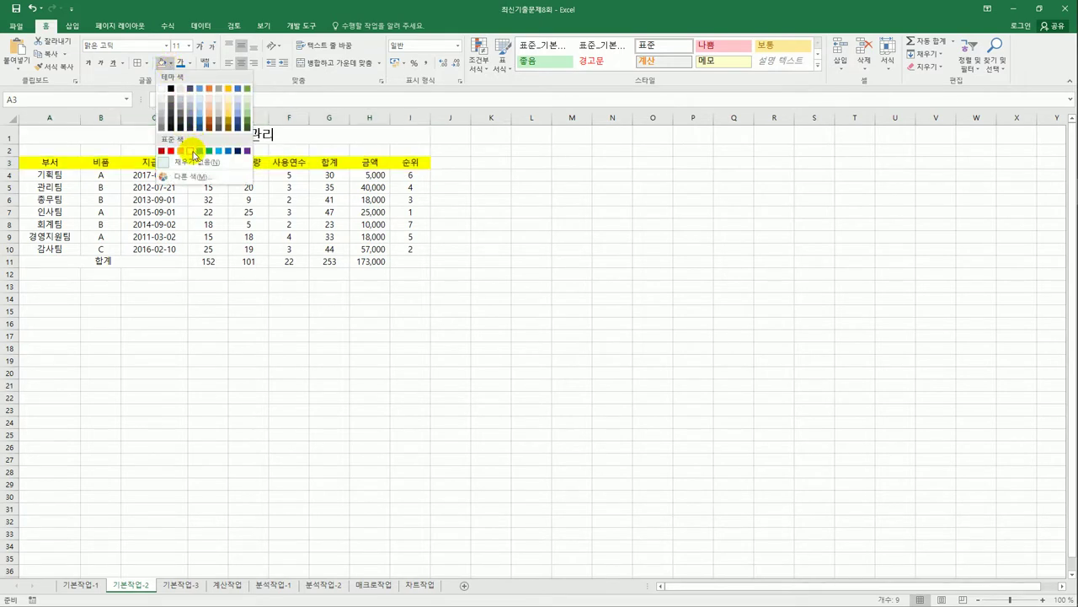
left_click(192, 151)
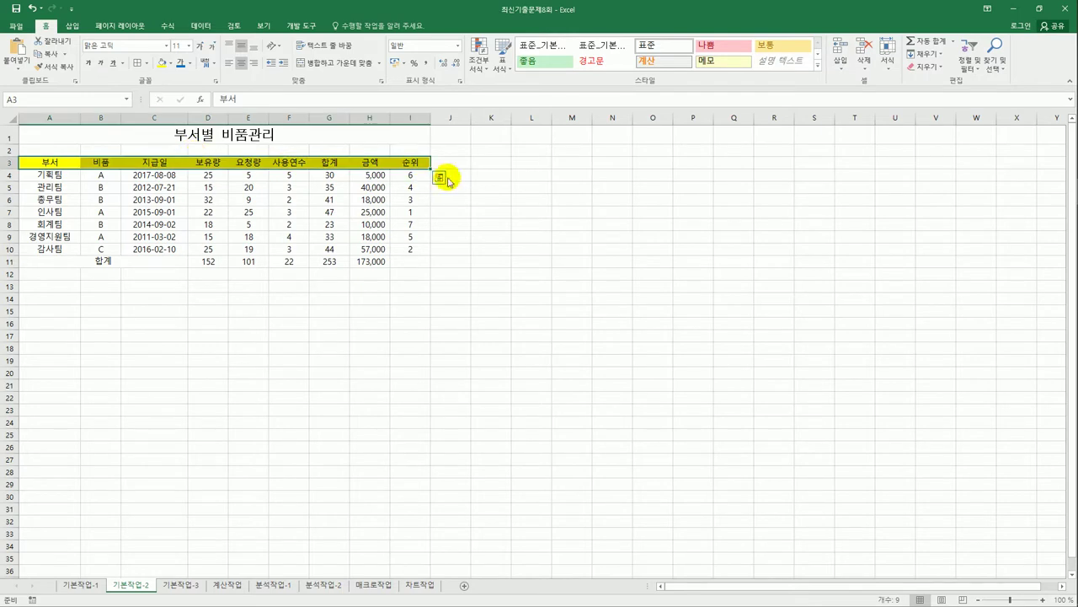
Convert the header text 비품 in cell B3 to the Hanja 備品.
left_click(411, 163)
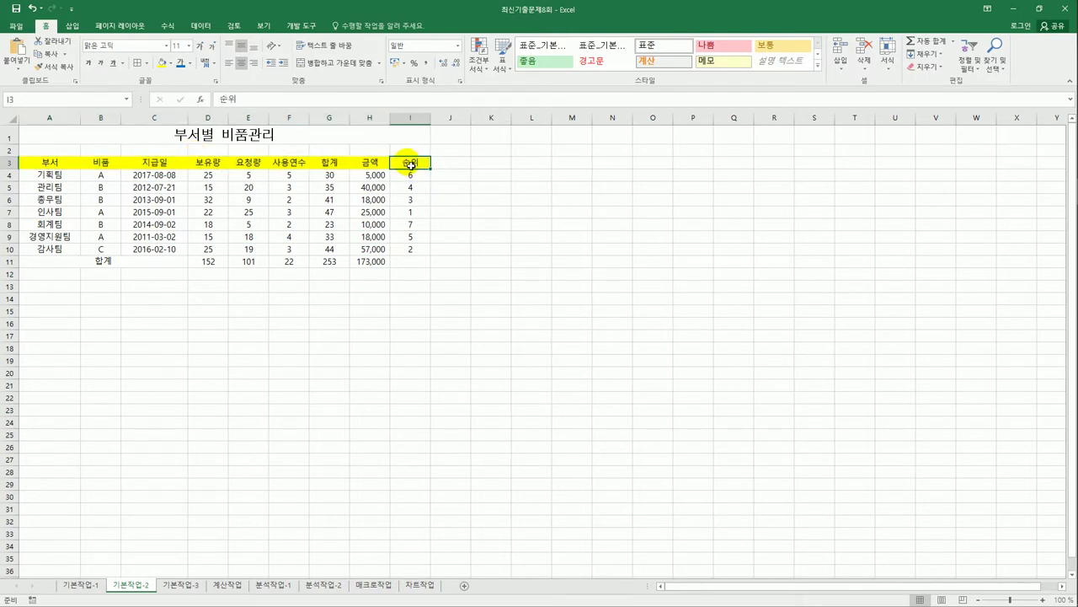
left_click(145, 163)
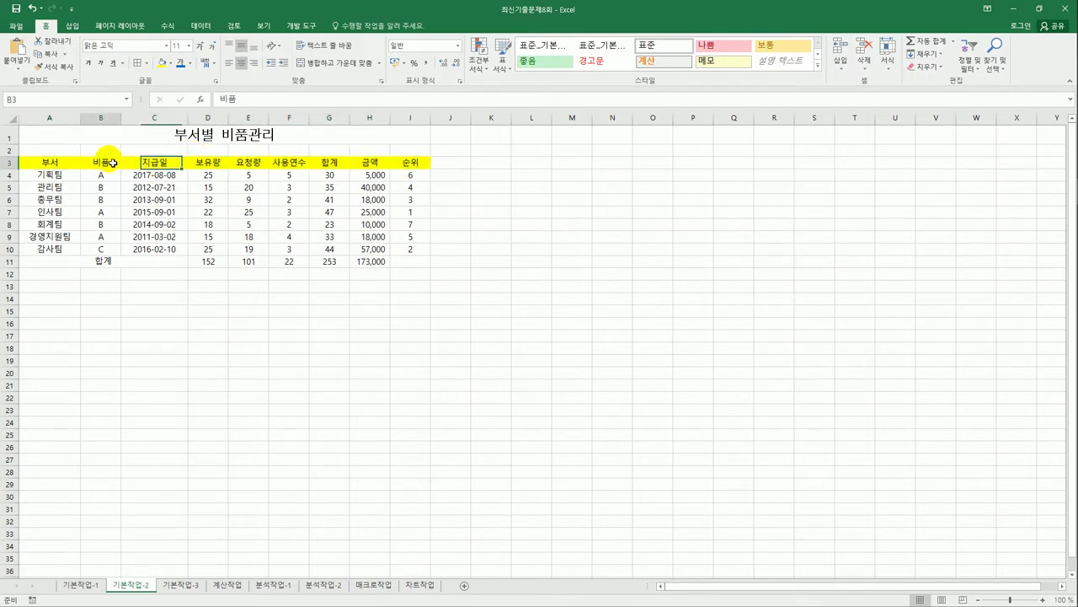
left_click(112, 164)
double_click(112, 164)
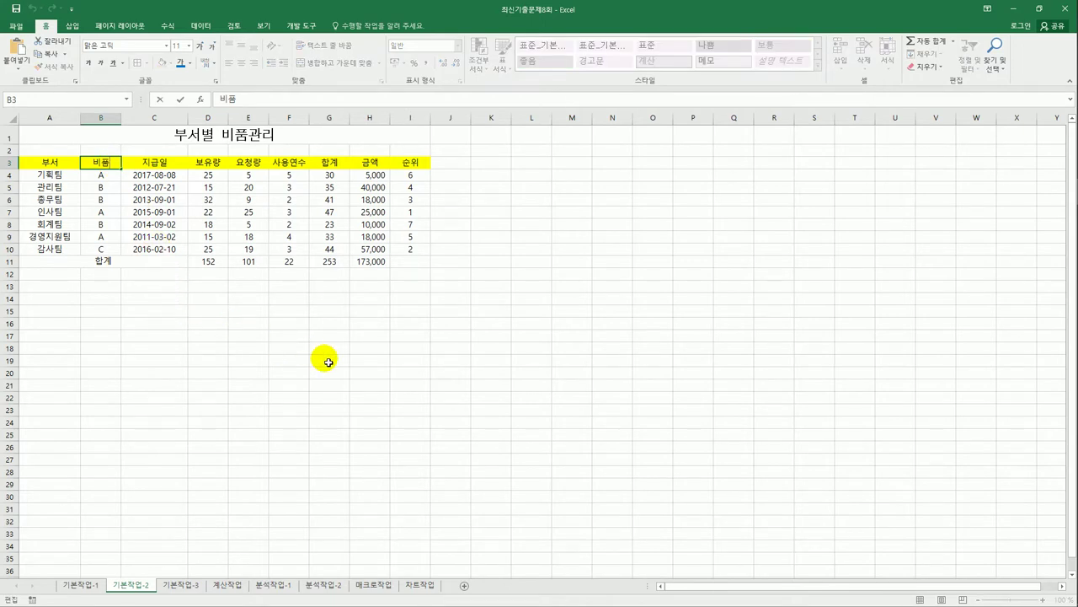
key("Hangul_Hanja")
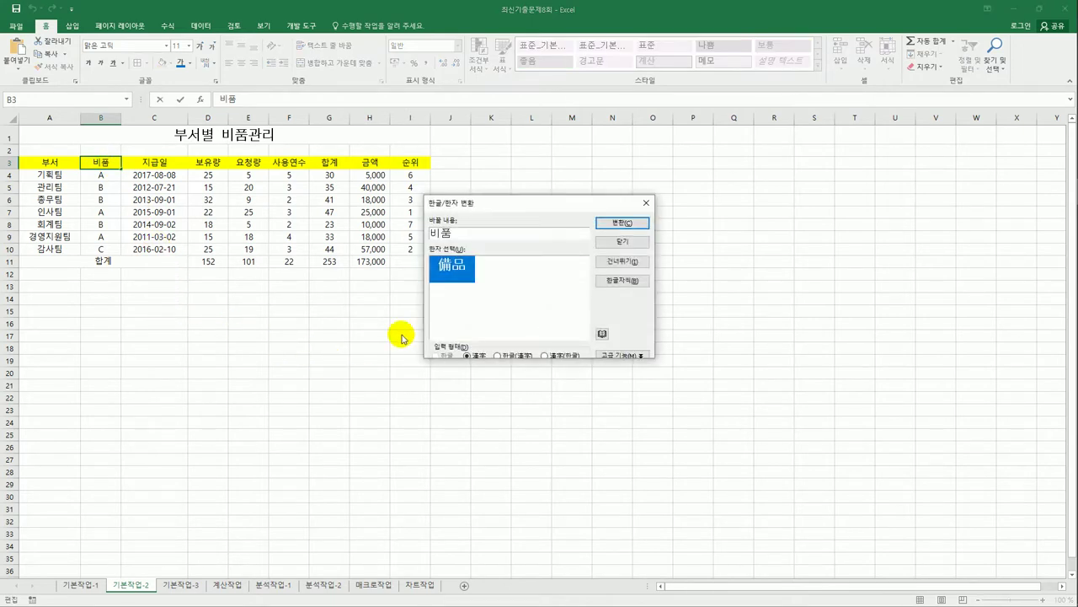
left_click(622, 222)
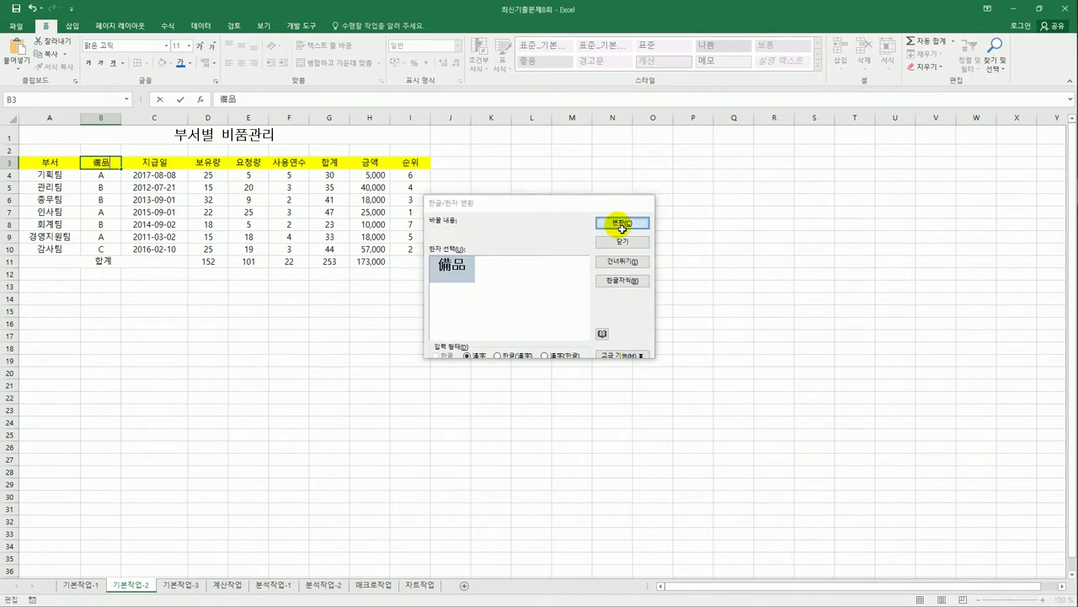
left_click(608, 287)
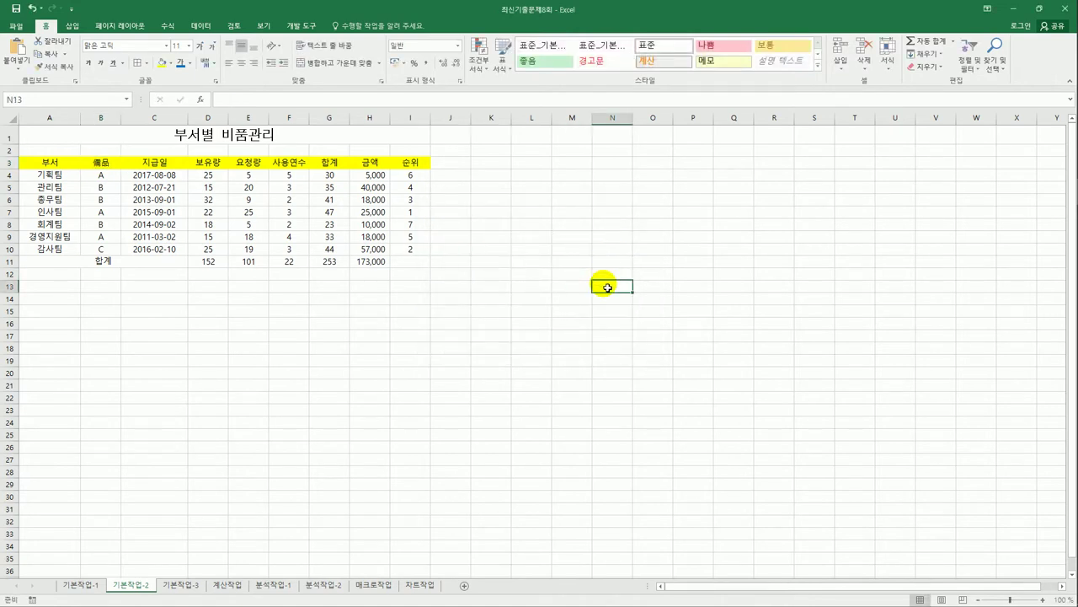
Insert a comment in cell I7 reading only "최대 비품 보유", replacing the default author text.
left_click(414, 218)
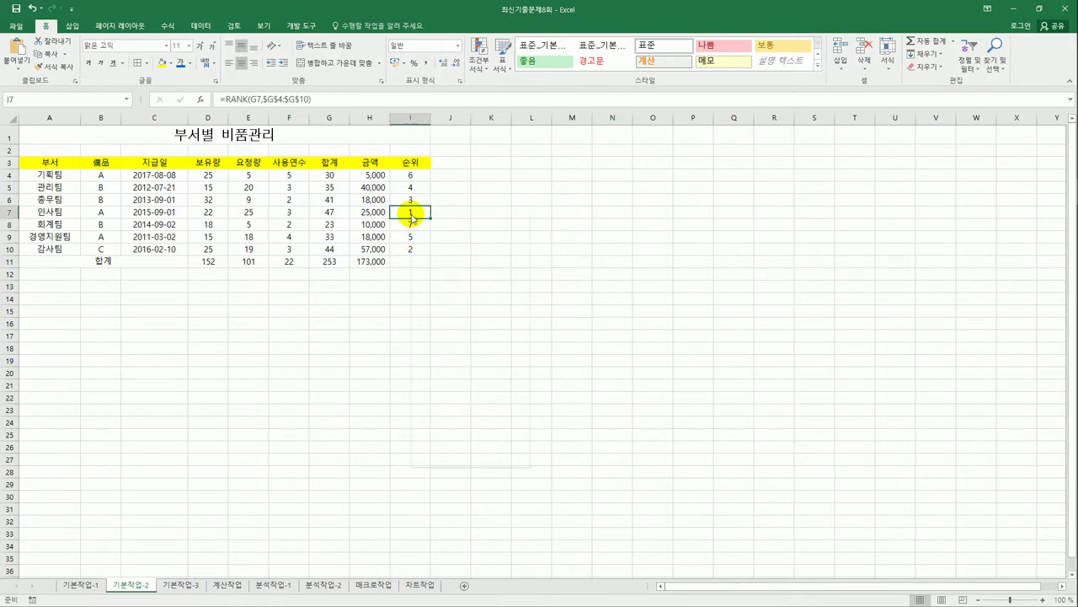
right_click(414, 217)
left_click(479, 390)
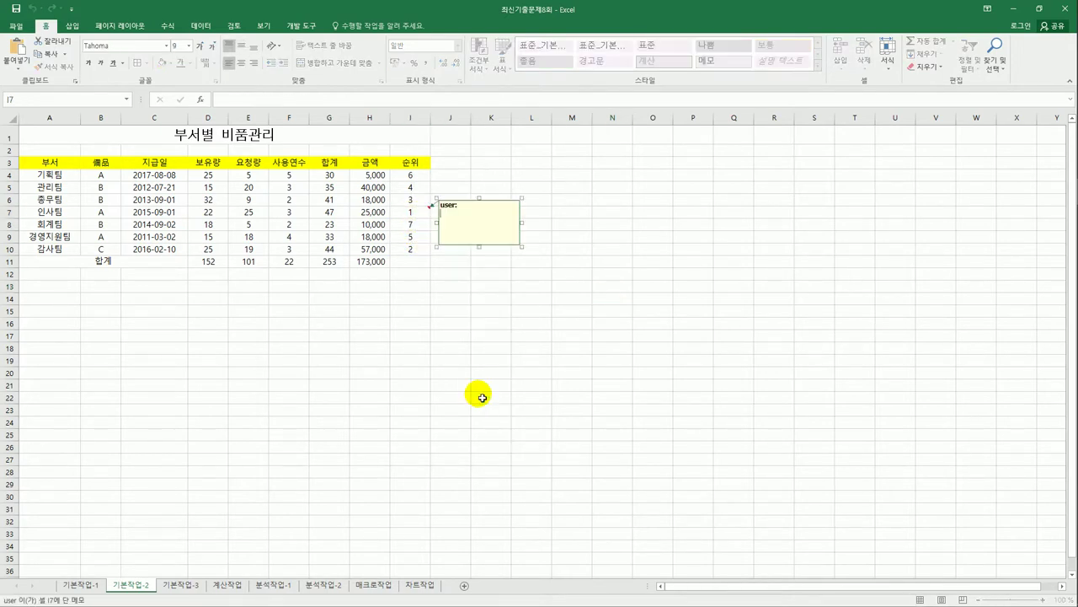
key("ctrl+a")
type("최대 비품 보유")
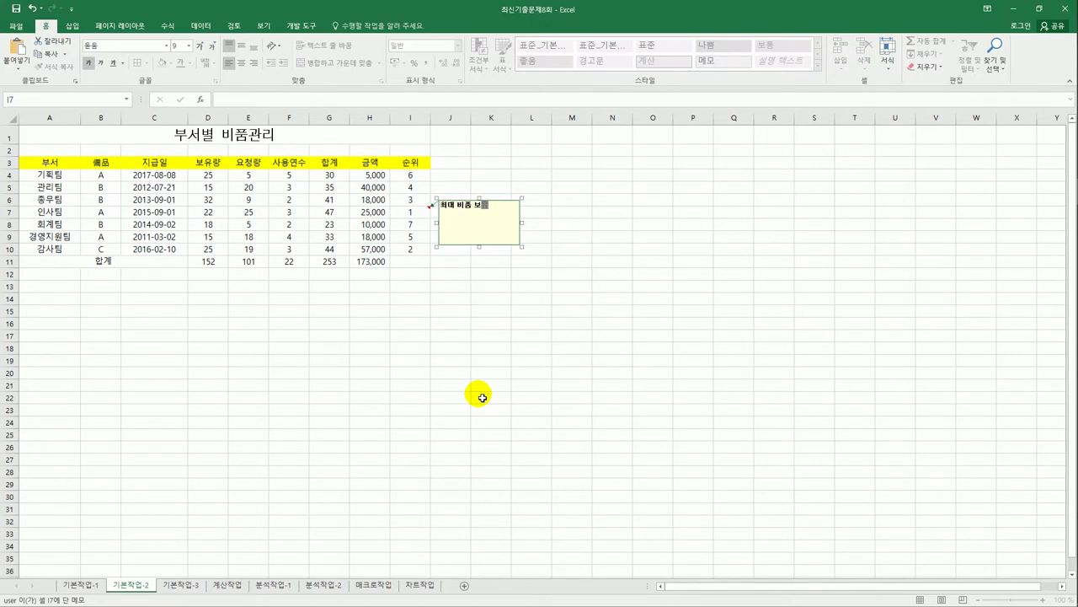
Turn on automatic sizing (자동 크기) in the alignment format of cell I7's comment.
left_click(469, 202)
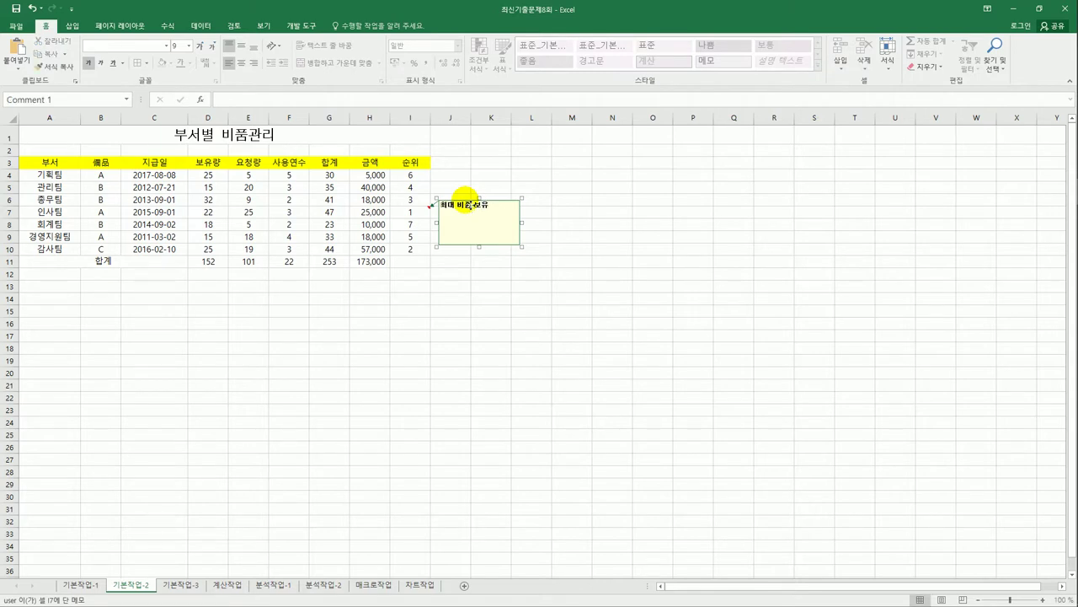
right_click(468, 204)
left_click(508, 334)
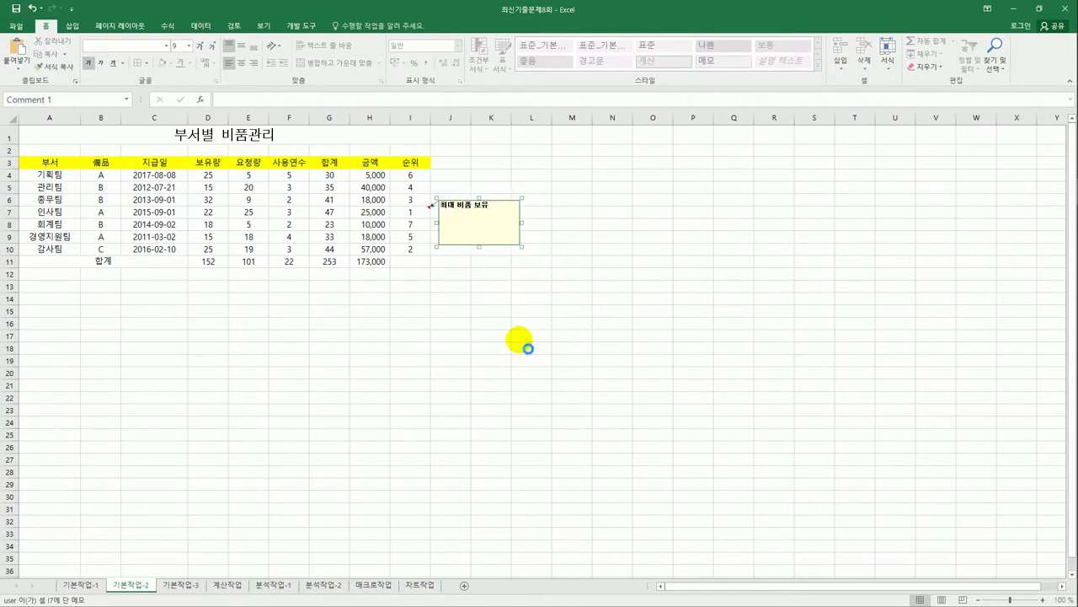
left_click(521, 161)
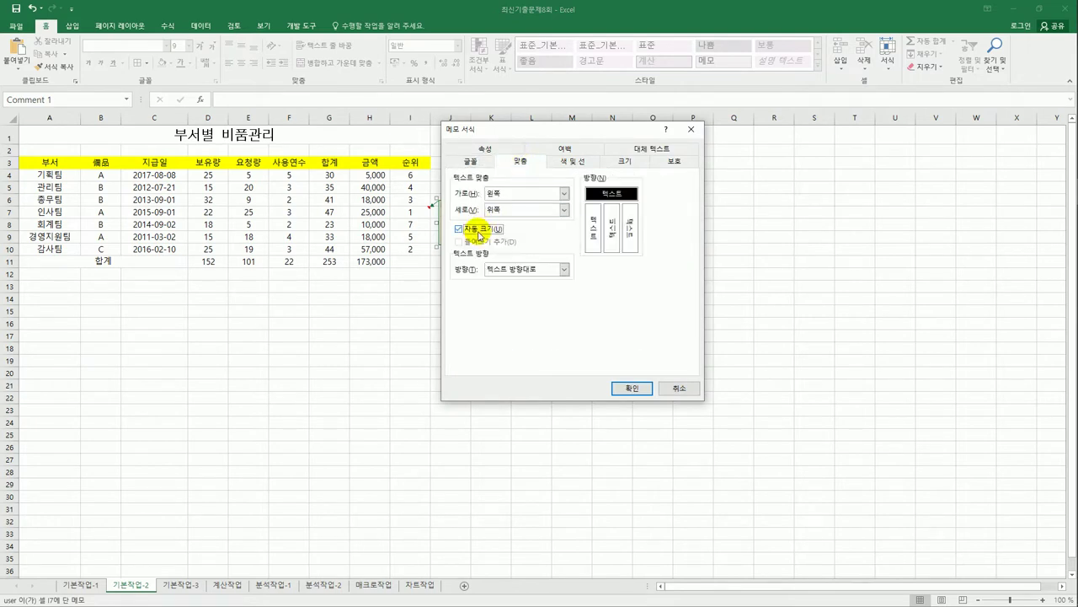
left_click(627, 388)
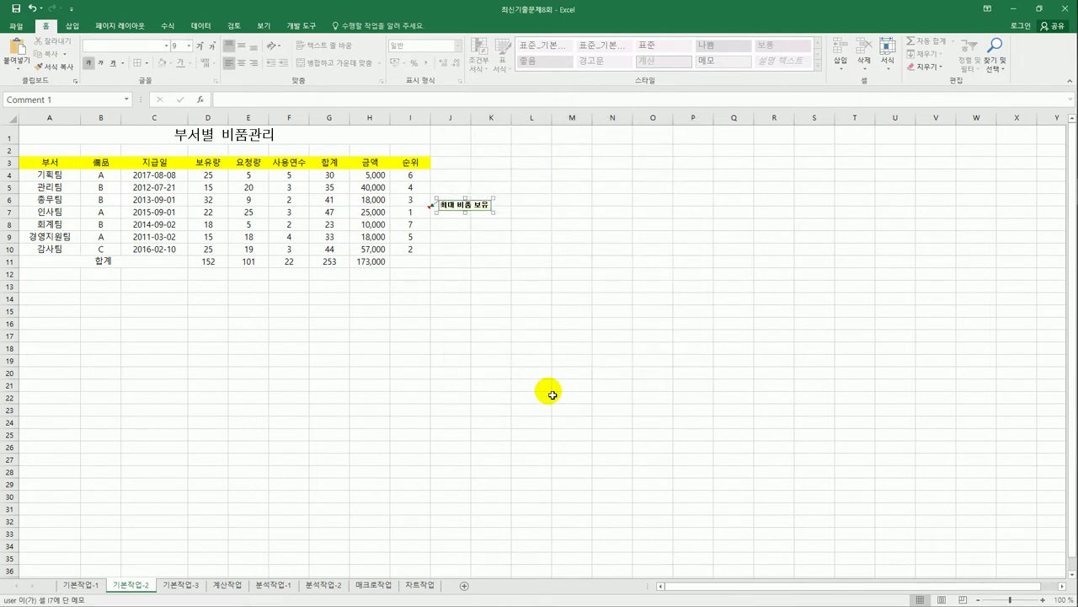
left_click(550, 390)
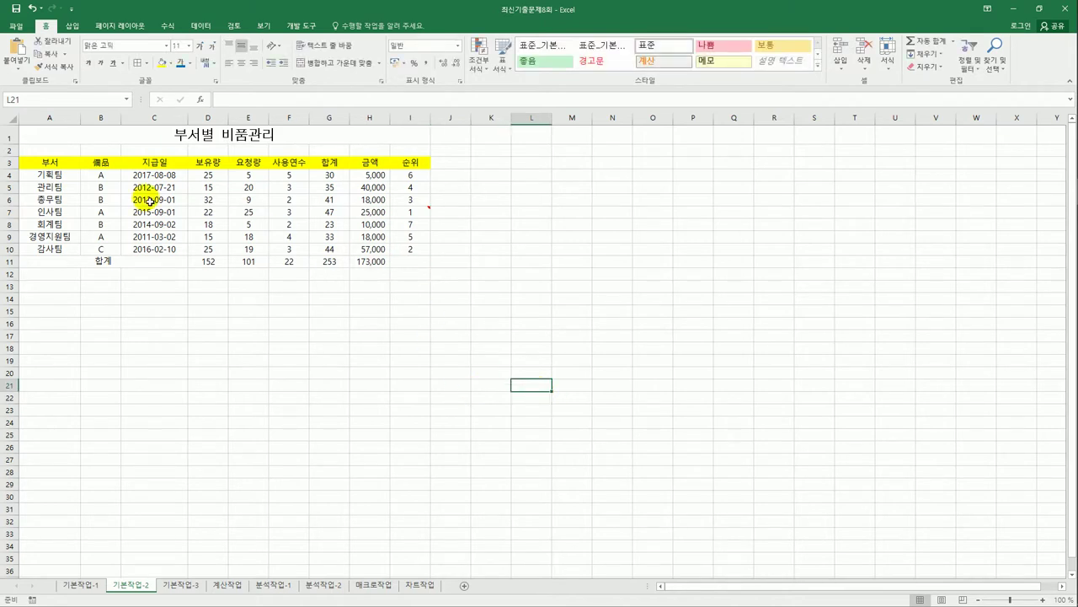
Apply all borders (모든 테두리) and a thick outside border (굵은 바깥쪽 테두리) to the table A3:I11.
left_click_drag(68, 164, 406, 263)
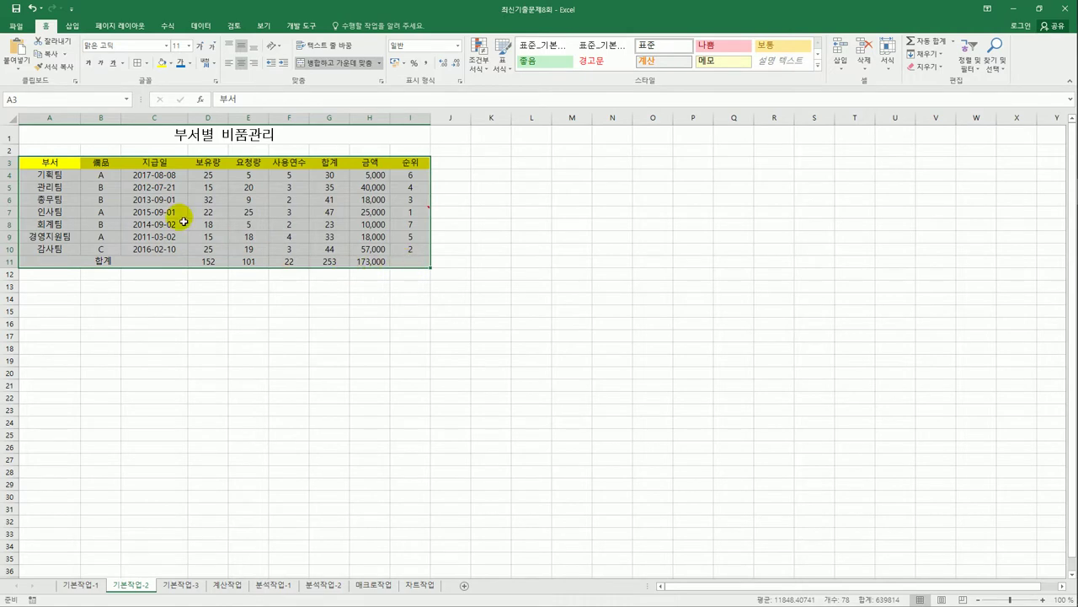
left_click(147, 64)
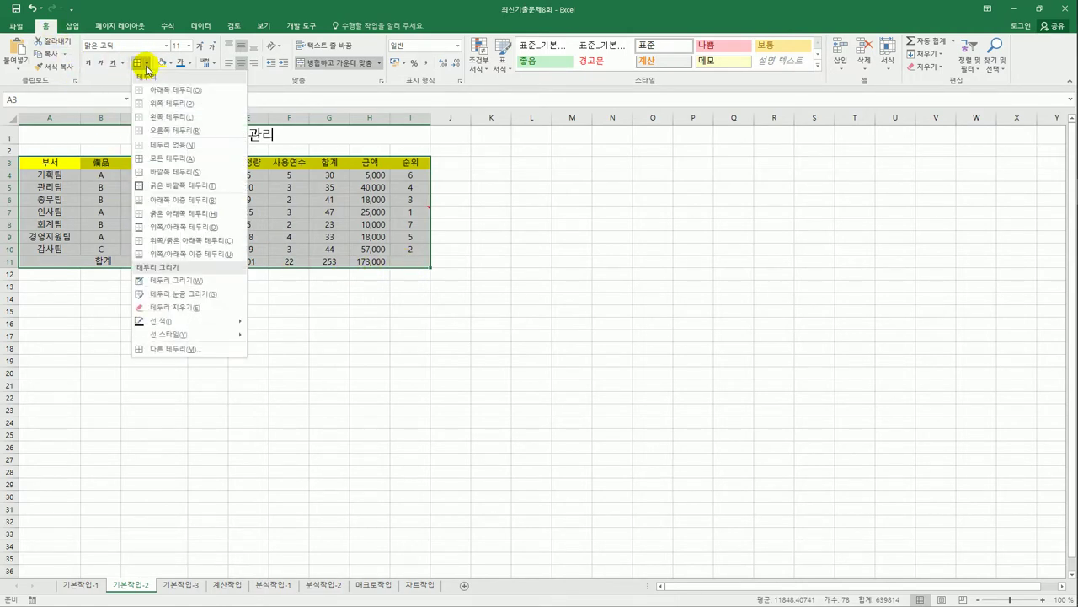
left_click(156, 160)
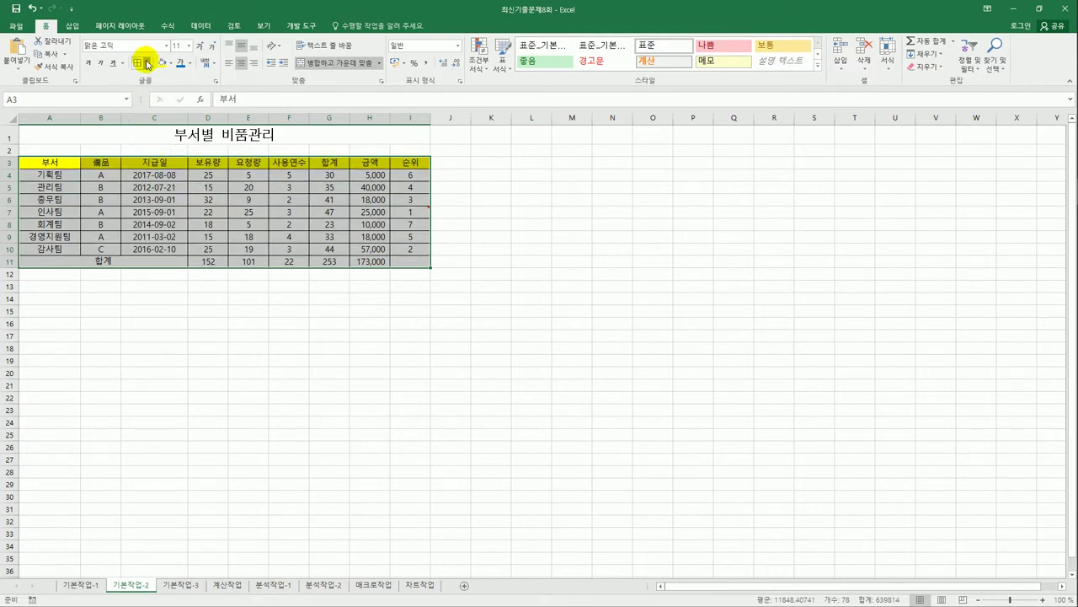
left_click(147, 64)
left_click(174, 187)
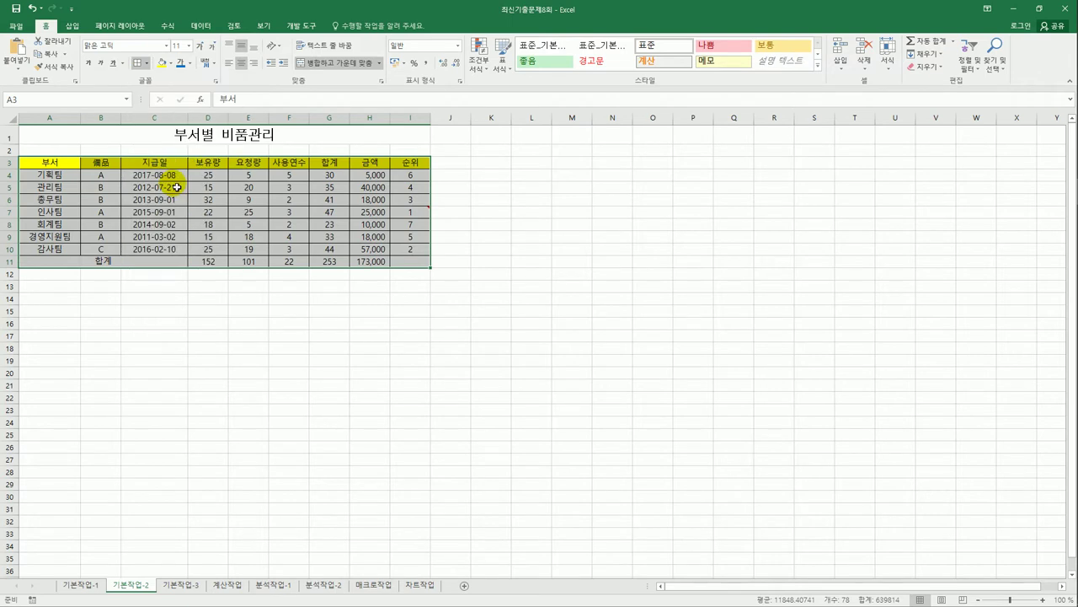
left_click(479, 344)
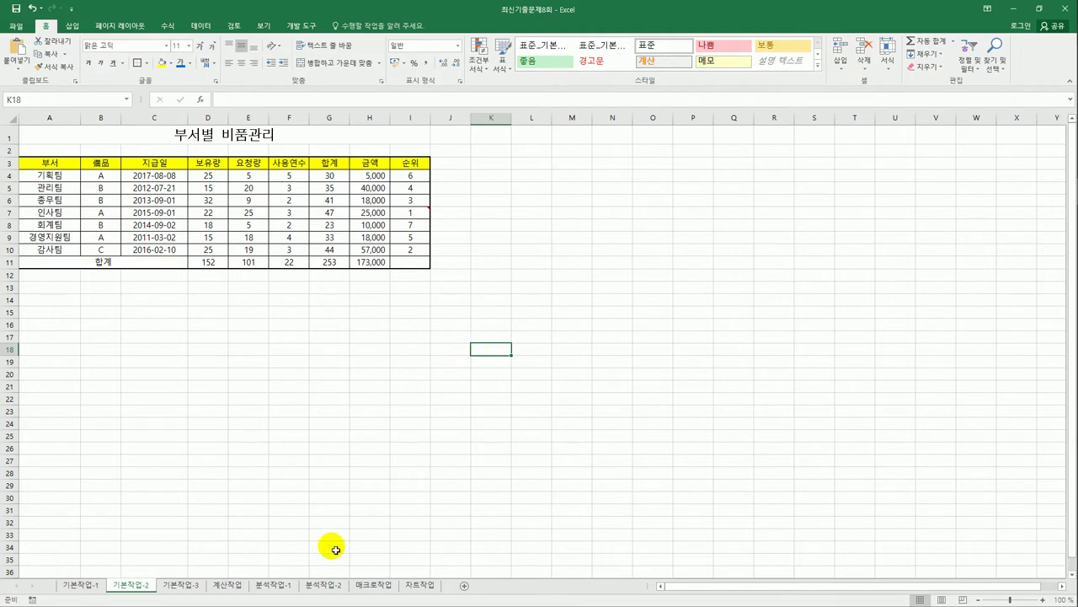
On the 기본작업-3 sheet, highlight 총점 values in F4:F16 greater than 240 with 진한 노랑 텍스트가 있는 노랑 채우기.
left_click(181, 590)
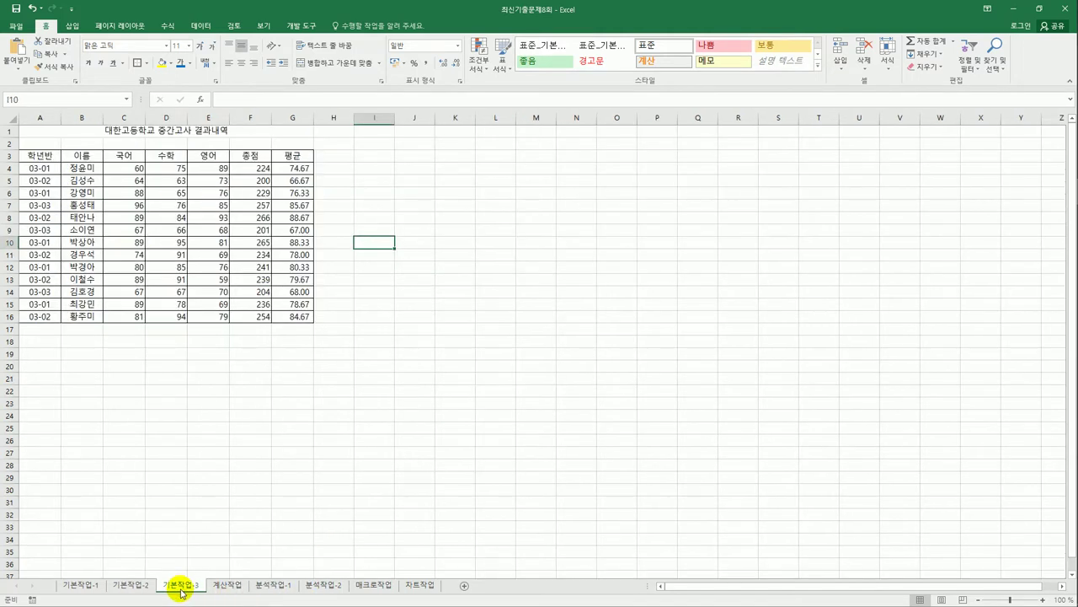
left_click(346, 453)
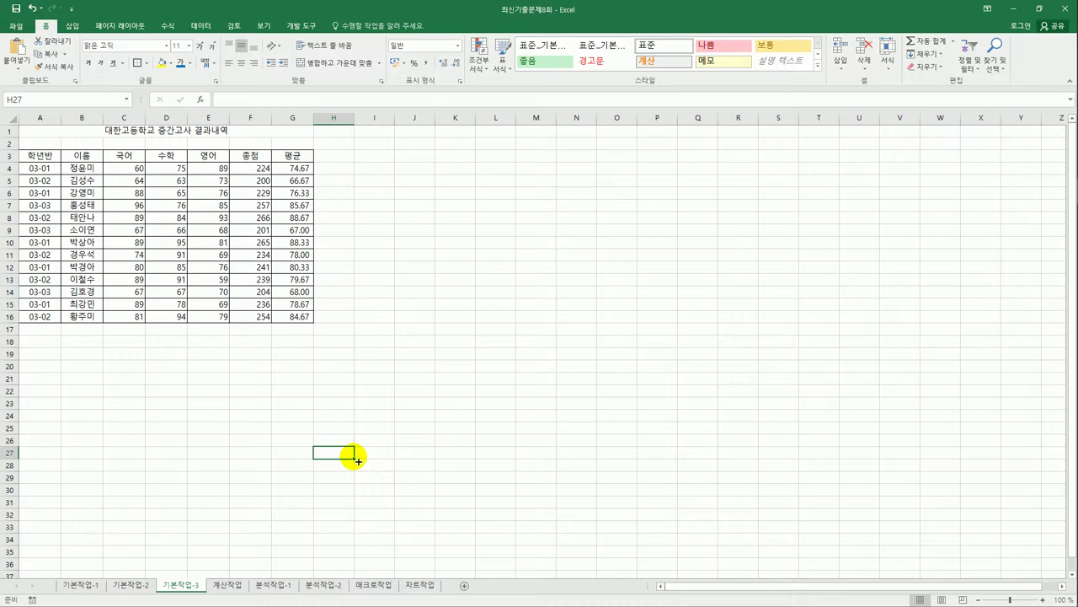
left_click(255, 172)
left_click_drag(256, 175, 254, 315)
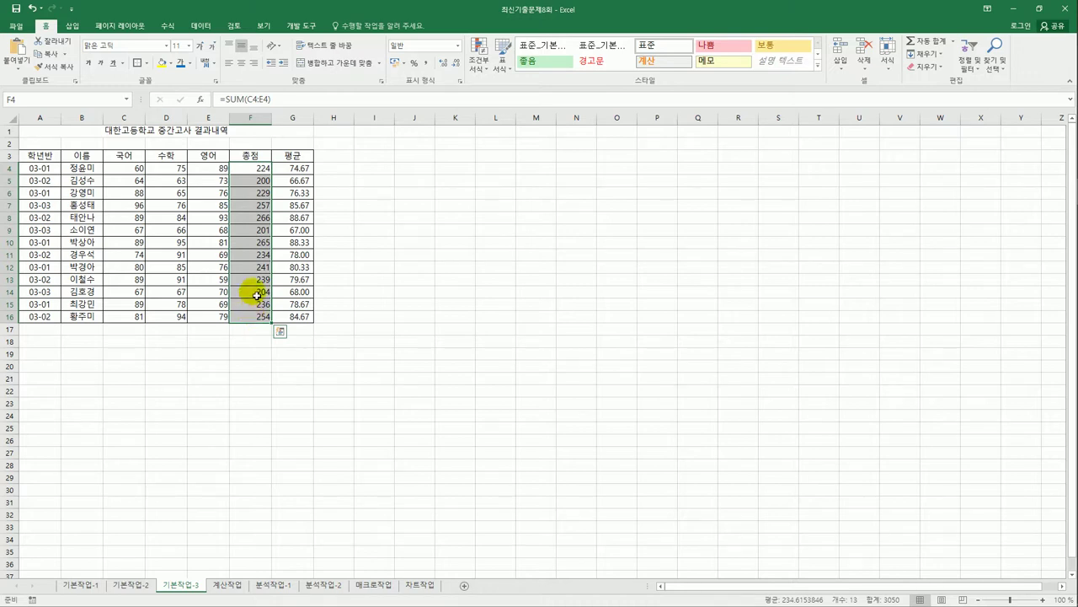
left_click(485, 60)
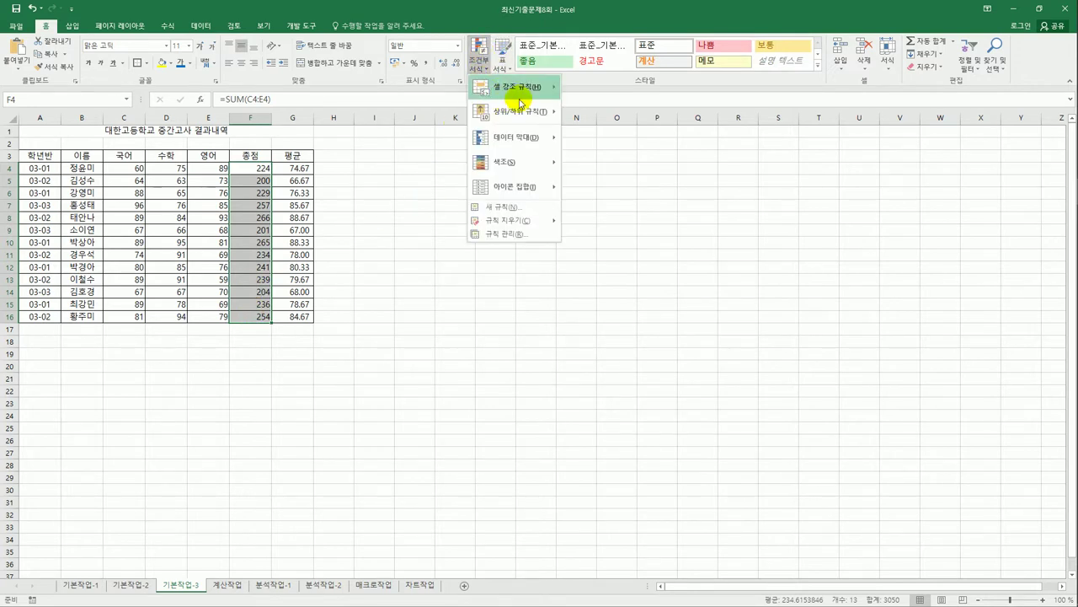
mouse_move(524, 96)
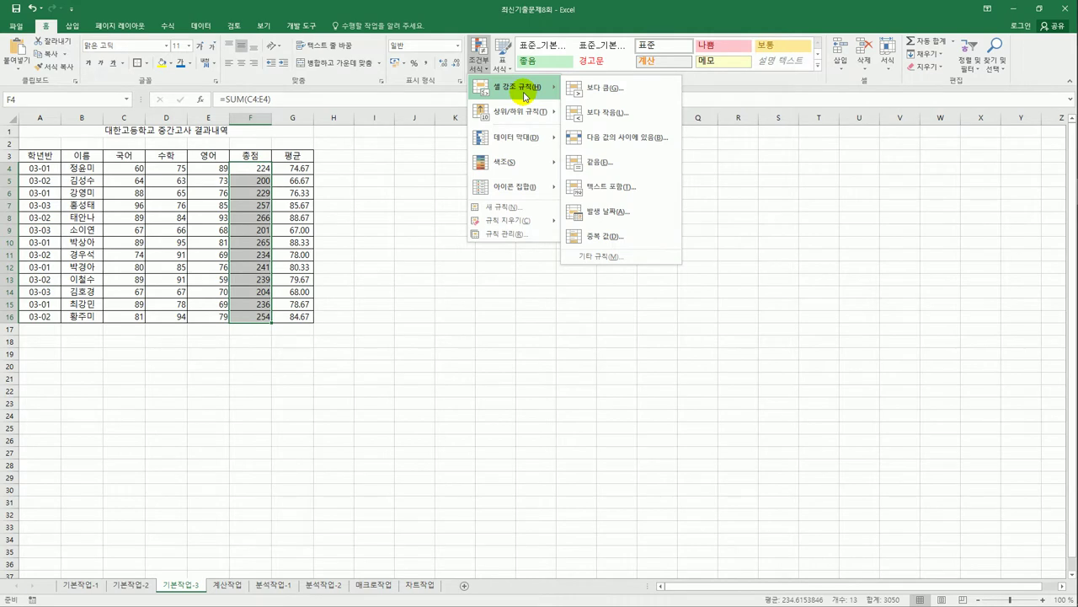
left_click(595, 88)
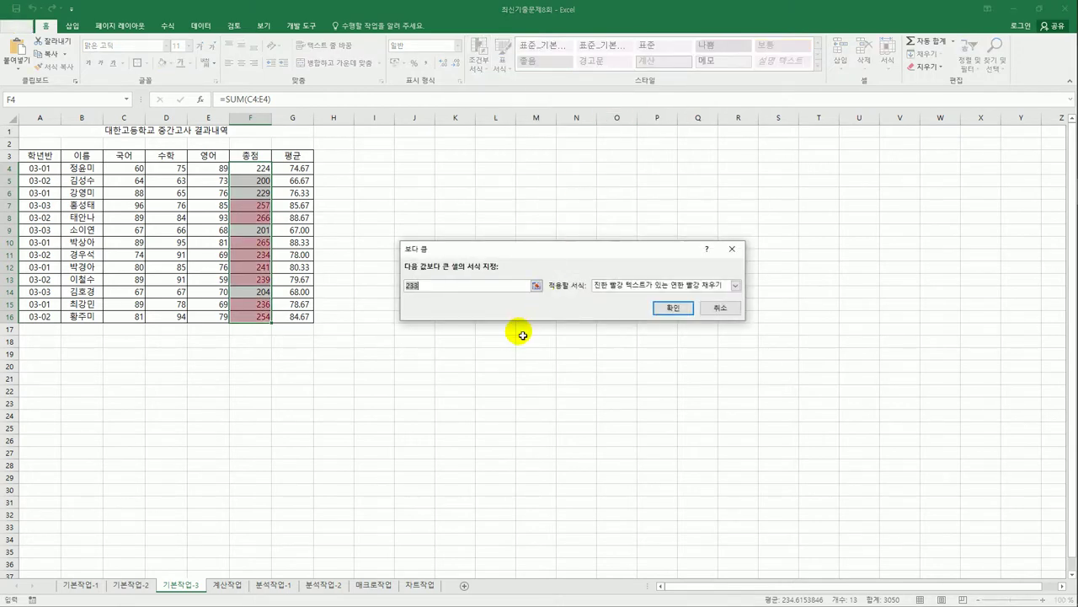
type("240")
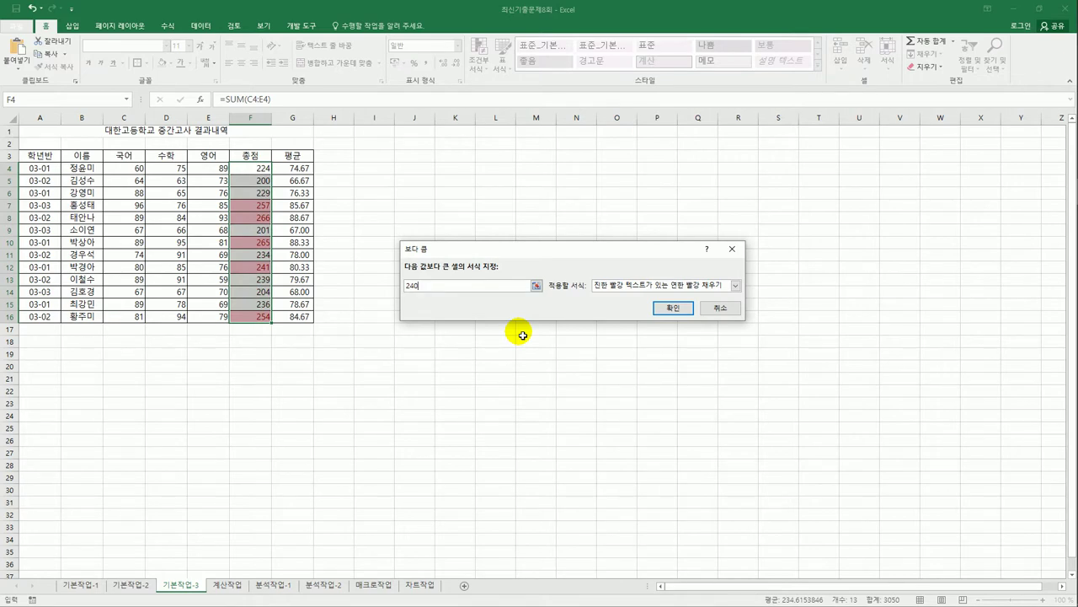
left_click(636, 288)
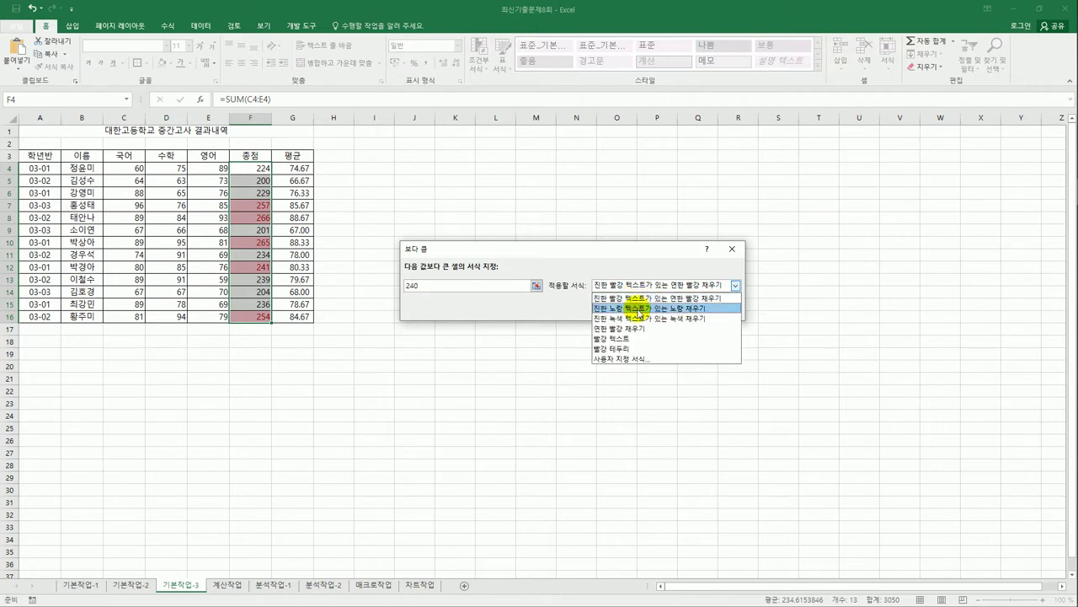
left_click(640, 308)
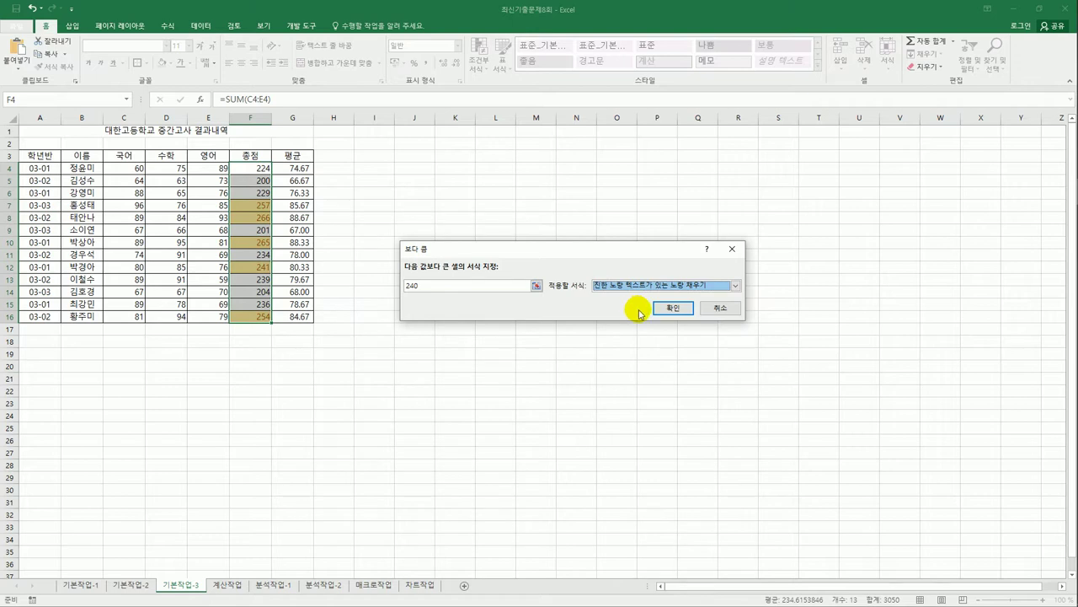
left_click(664, 308)
left_click(632, 347)
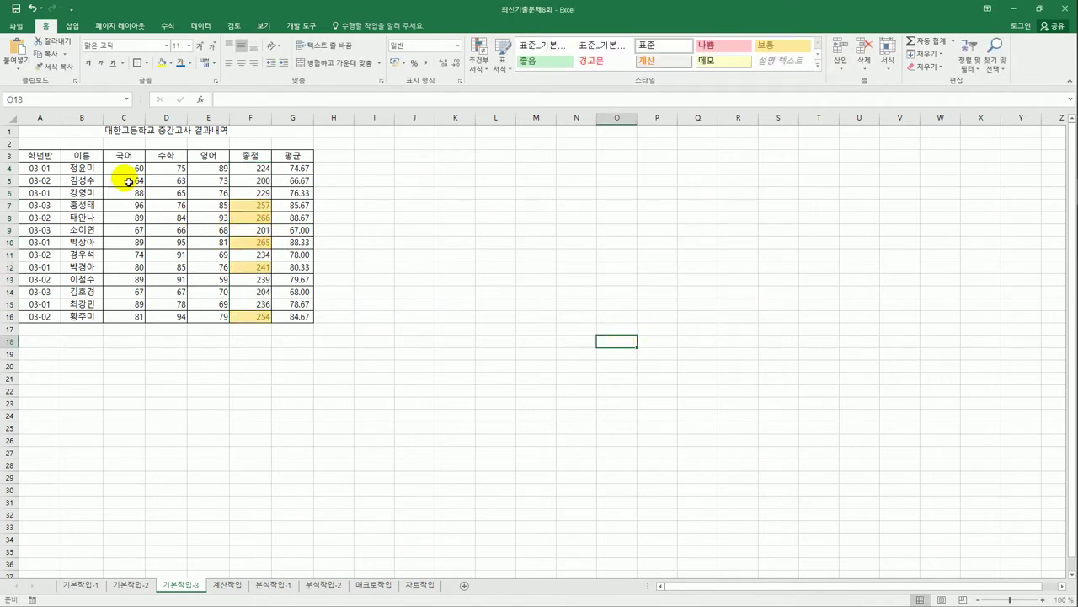
Select the 국어, 수학 and 영어 scores in C4:E16.
left_click_drag(124, 169, 219, 318)
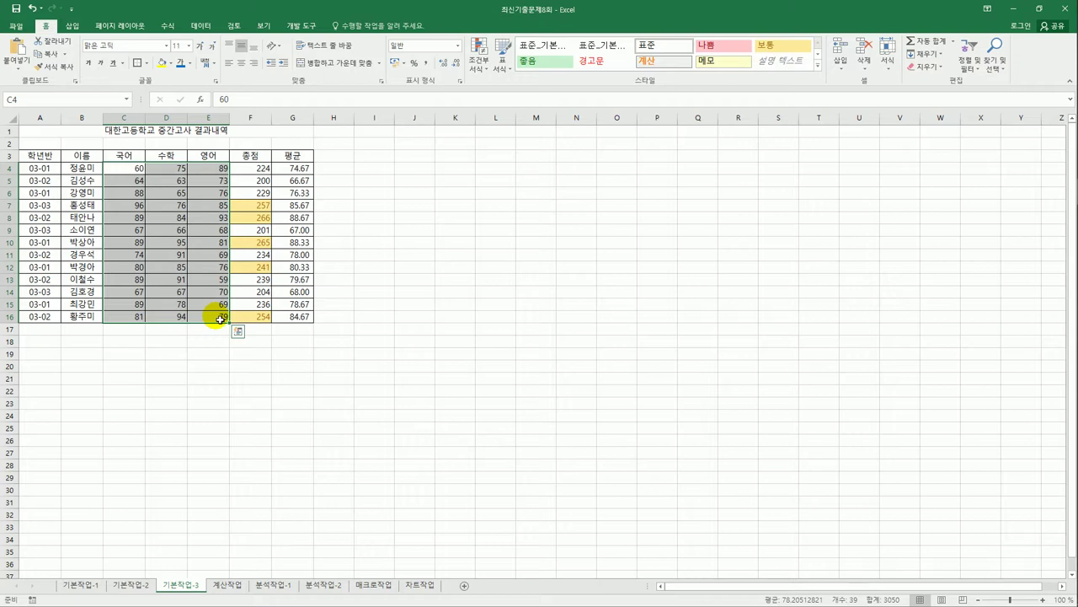
left_click(478, 64)
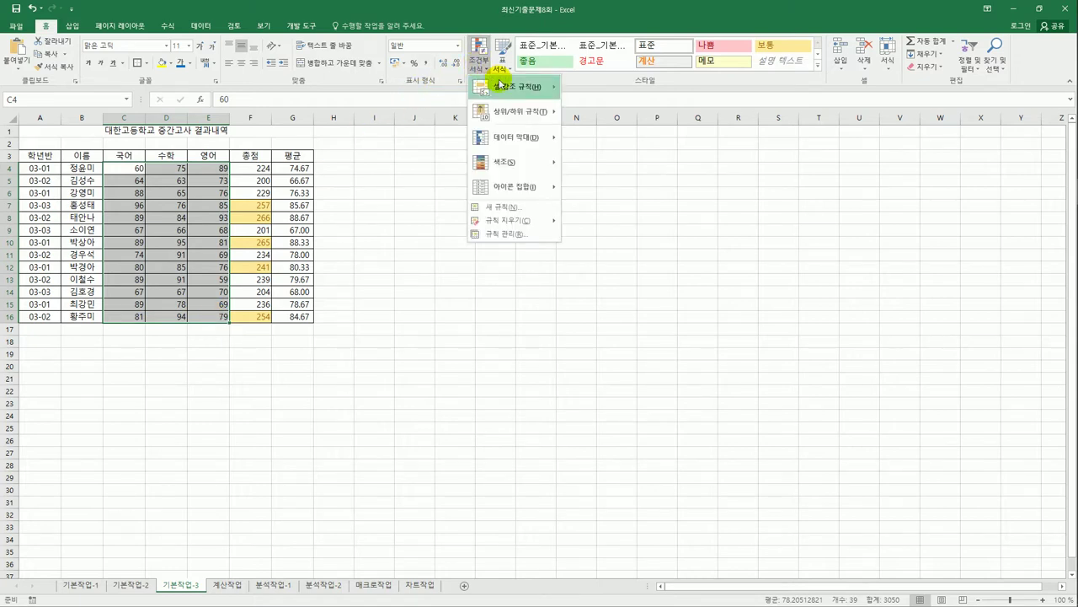
mouse_move(499, 83)
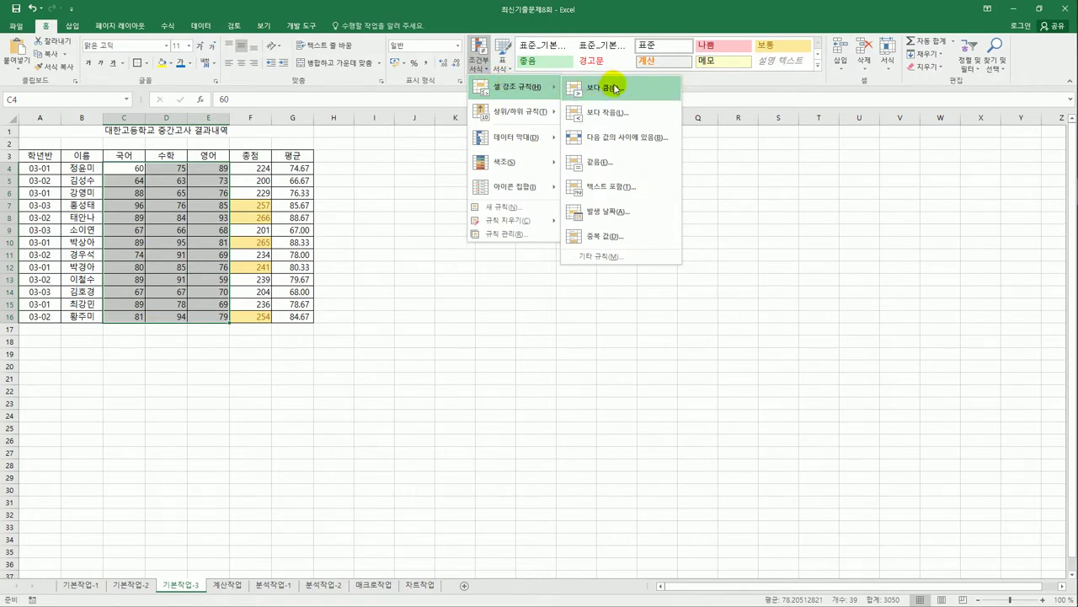
left_click(617, 113)
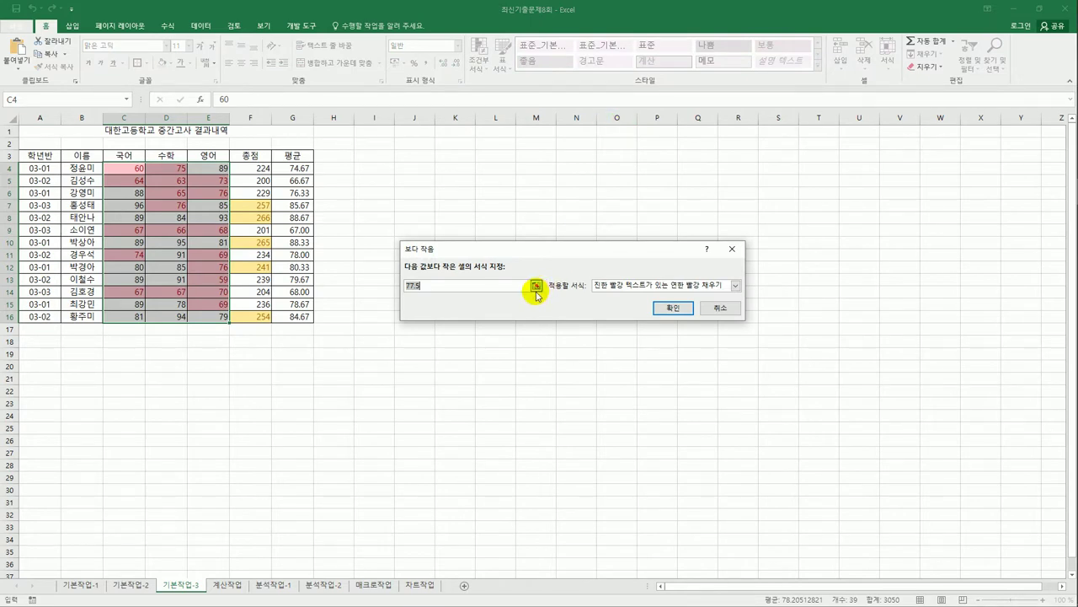
left_click(720, 308)
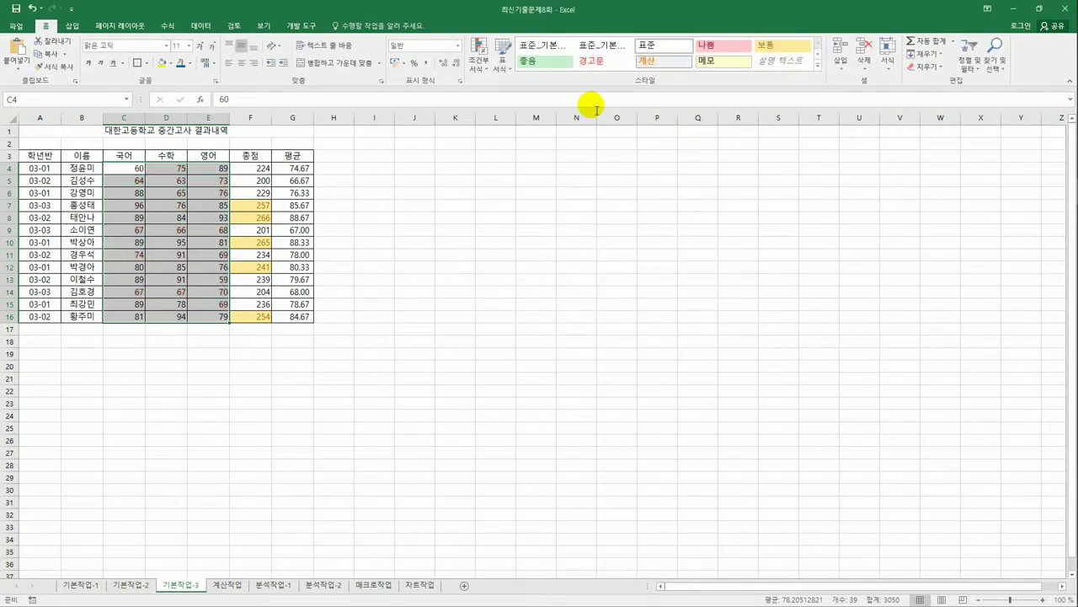
left_click(477, 68)
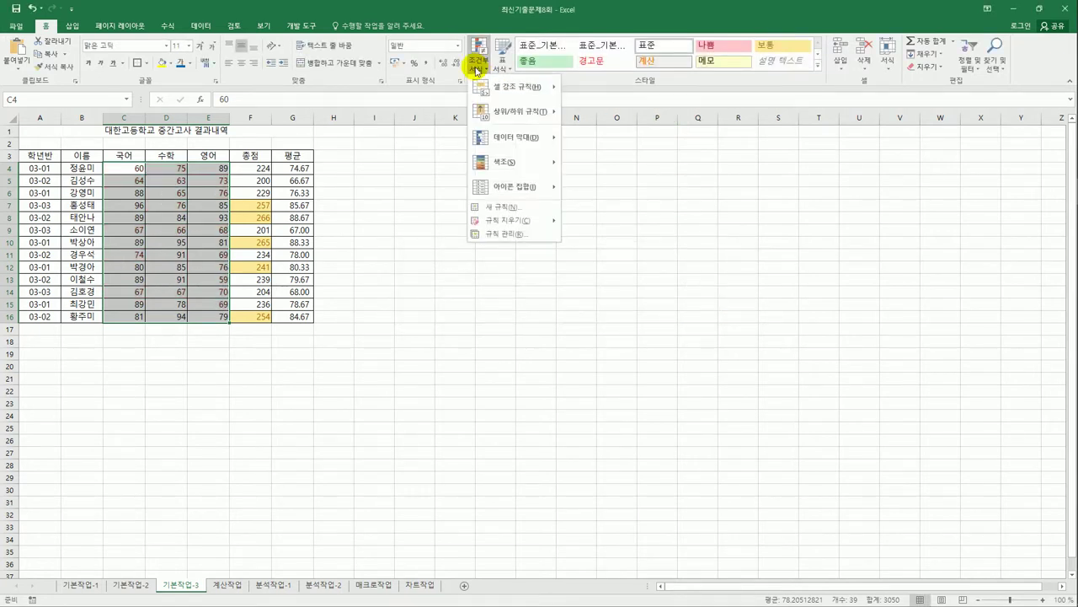
mouse_move(506, 88)
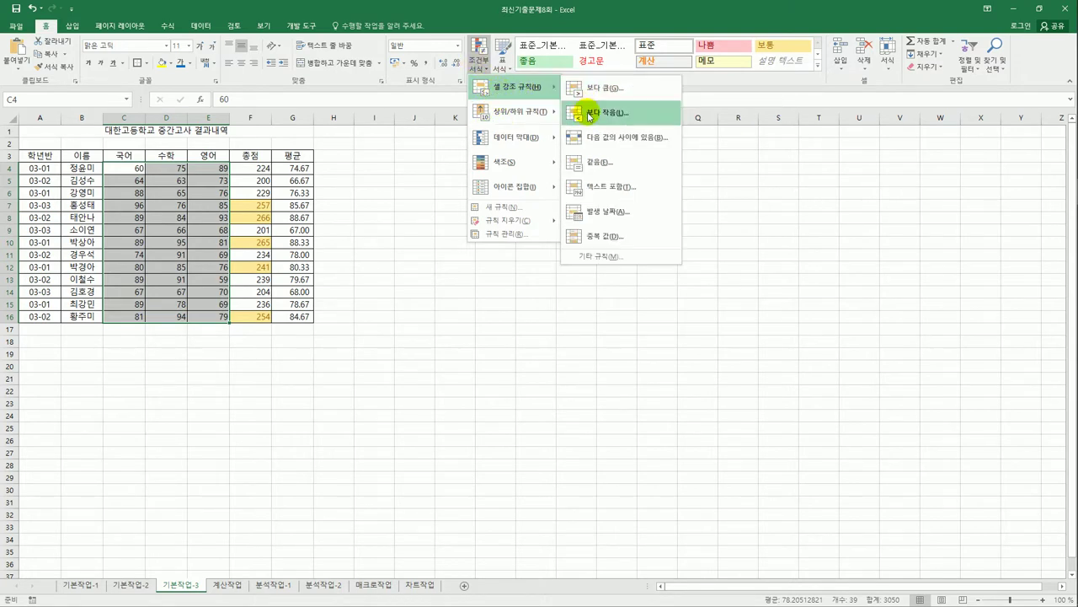
left_click(594, 112)
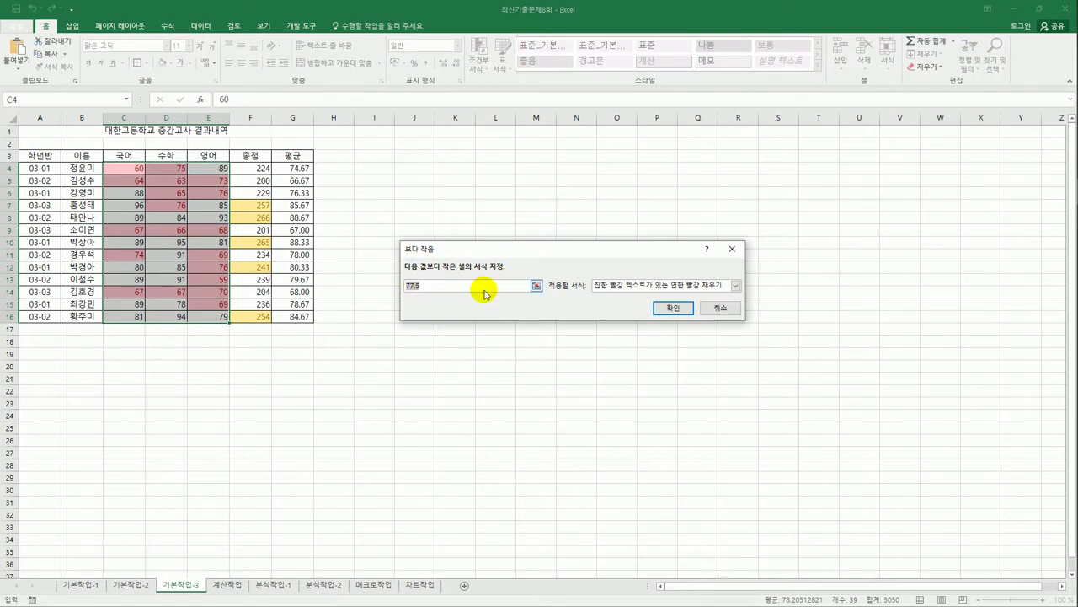
left_click(726, 309)
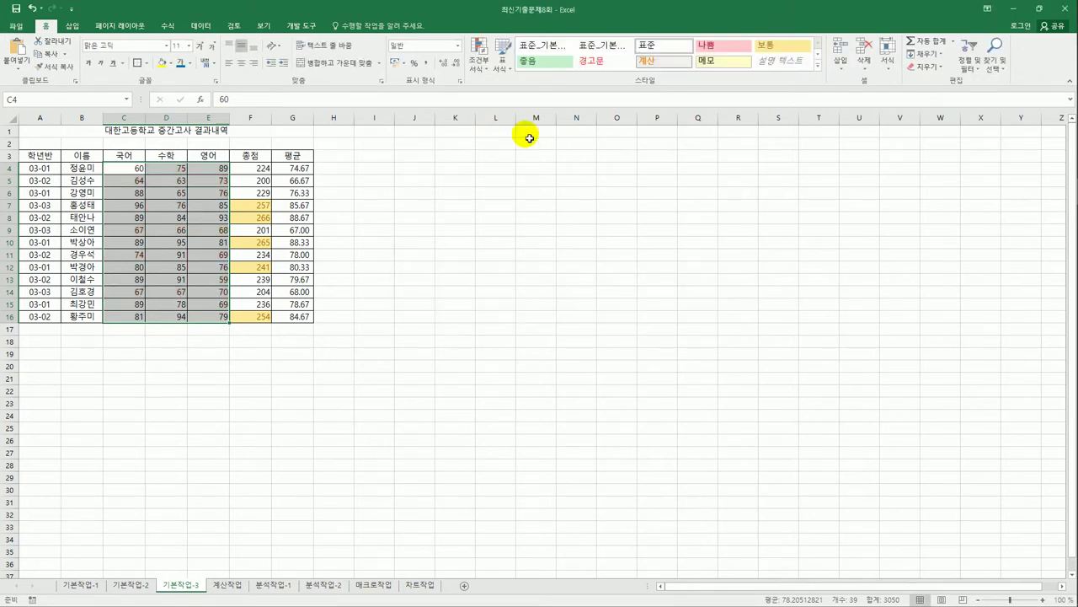
Create a below-average (평균 미만) conditional formatting rule for C4:E16 using a custom format with the standard orange fill.
left_click(484, 78)
mouse_move(506, 113)
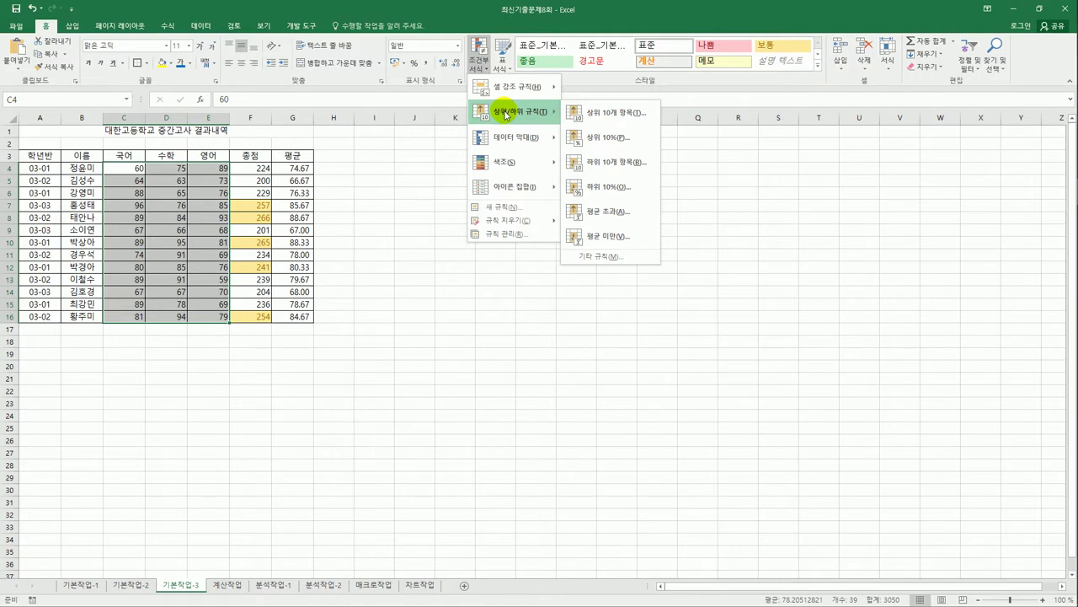
left_click(608, 237)
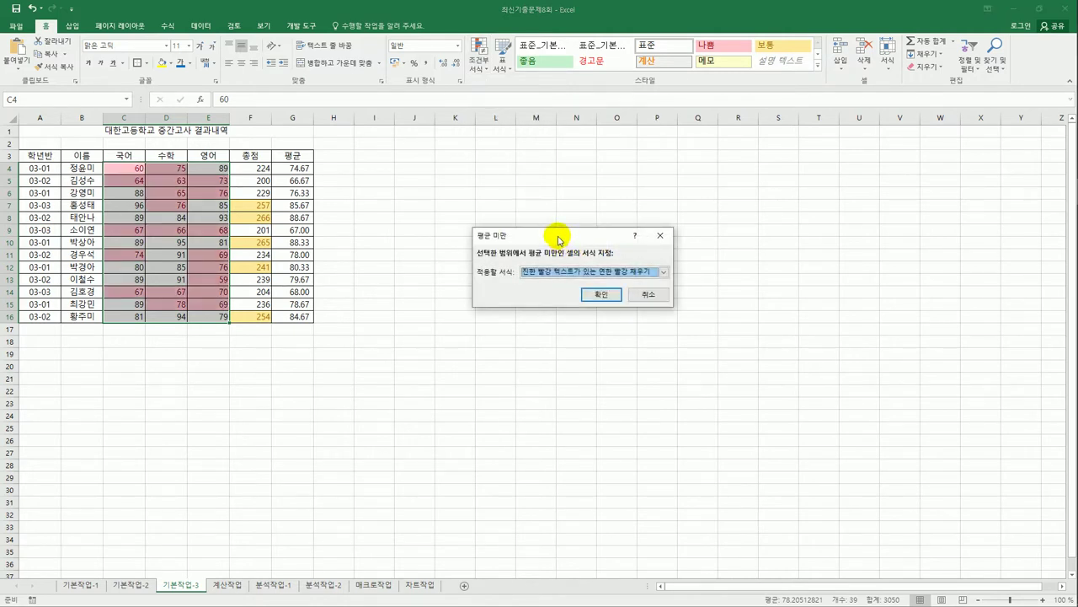
left_click_drag(621, 233, 538, 234)
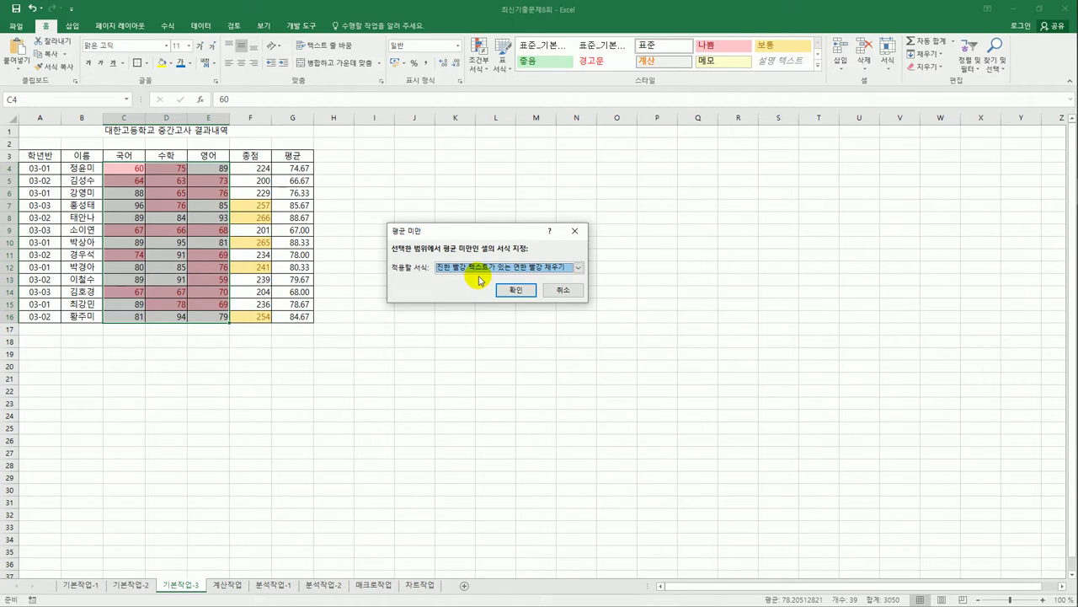
left_click(579, 268)
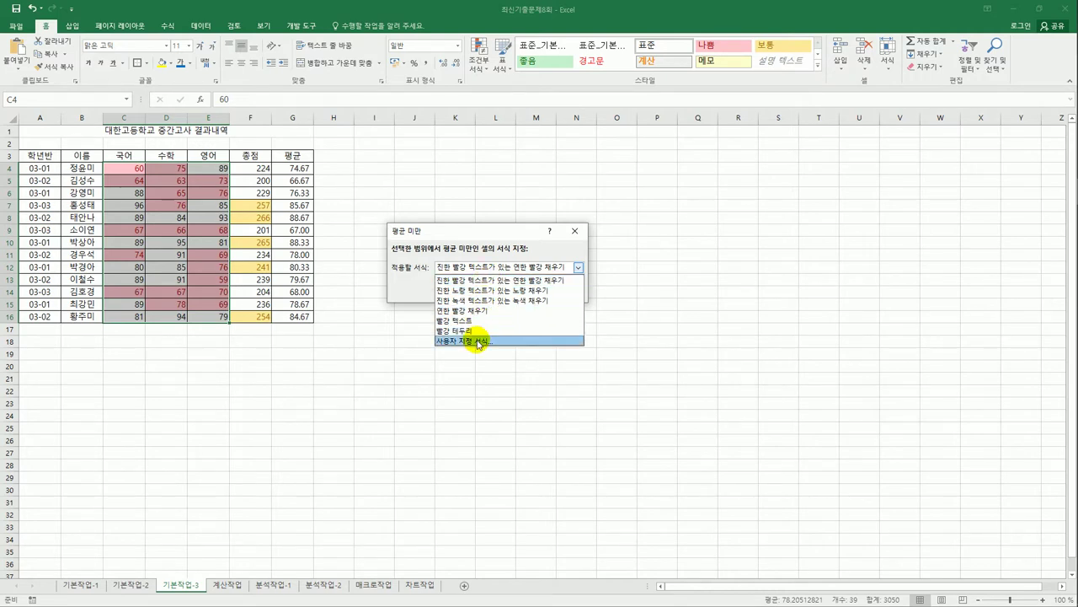
left_click(478, 341)
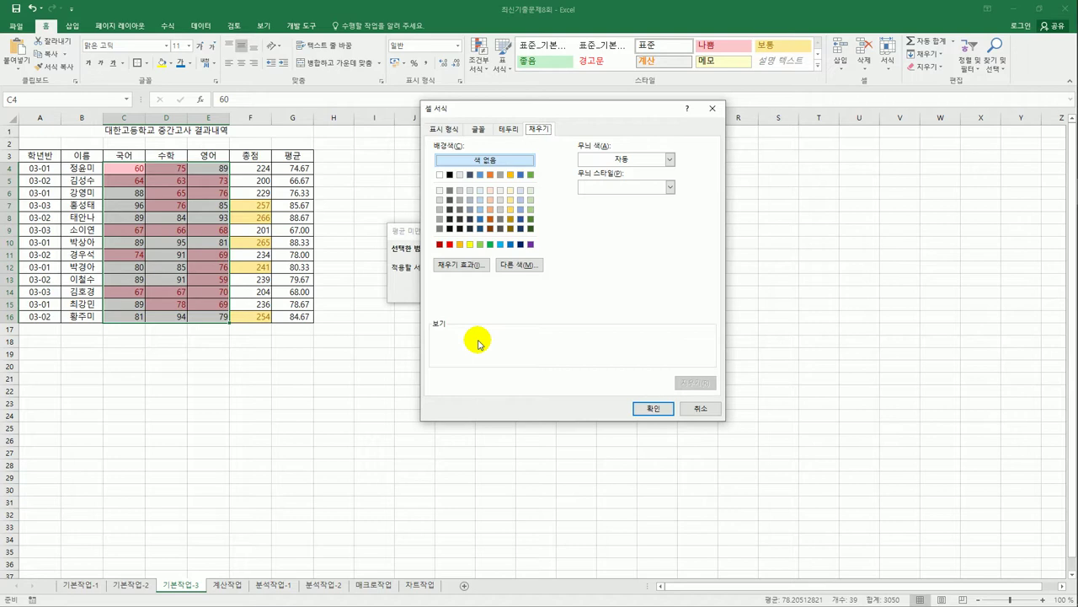
left_click(460, 244)
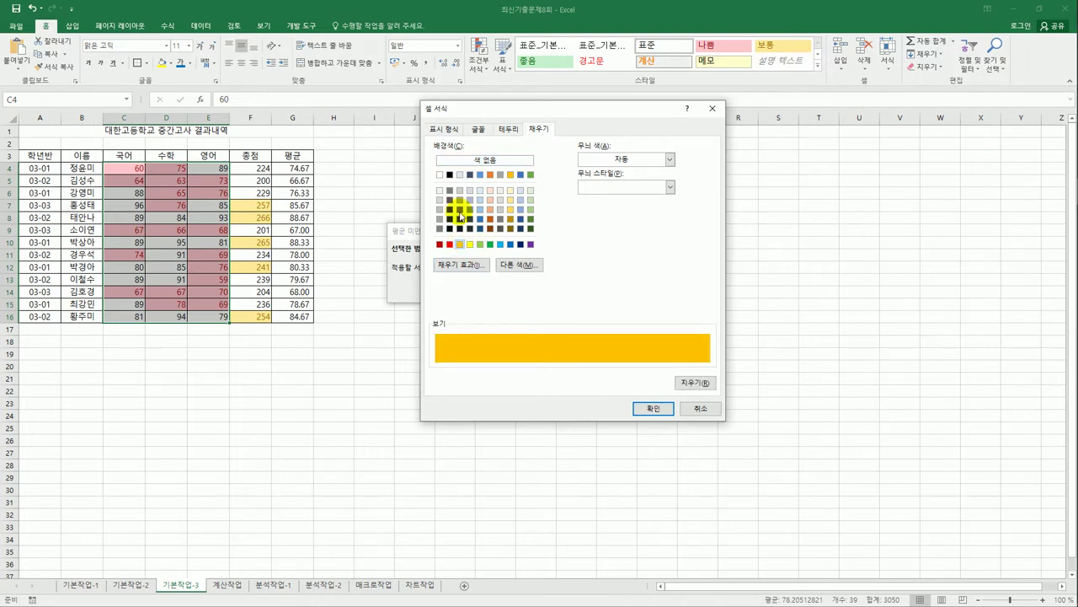
Set the custom format's font color to standard dark red and apply the below-average rule to C4:E16.
left_click(477, 129)
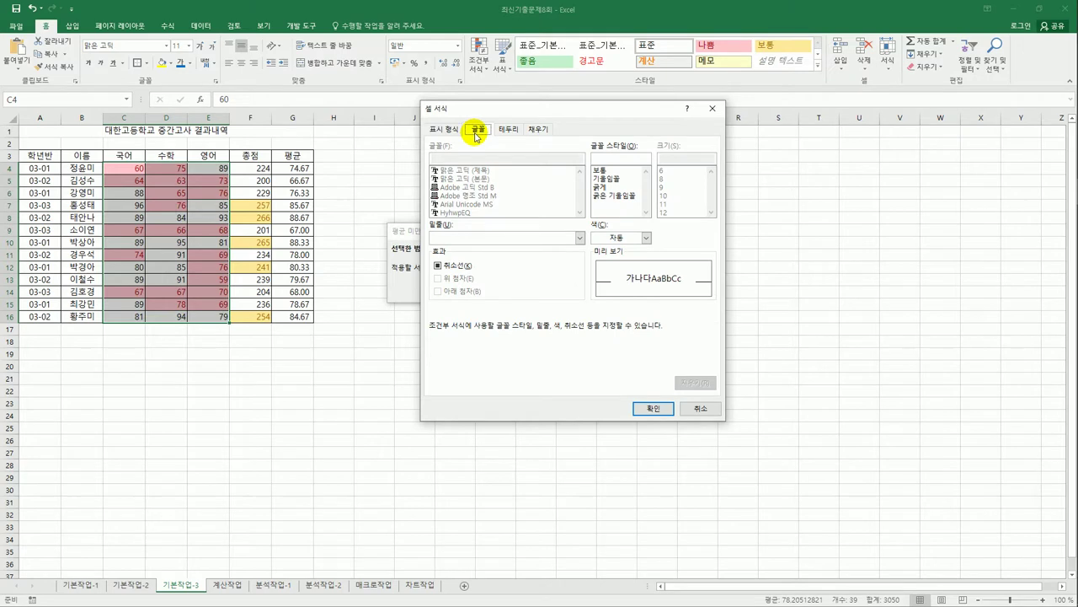
left_click(646, 237)
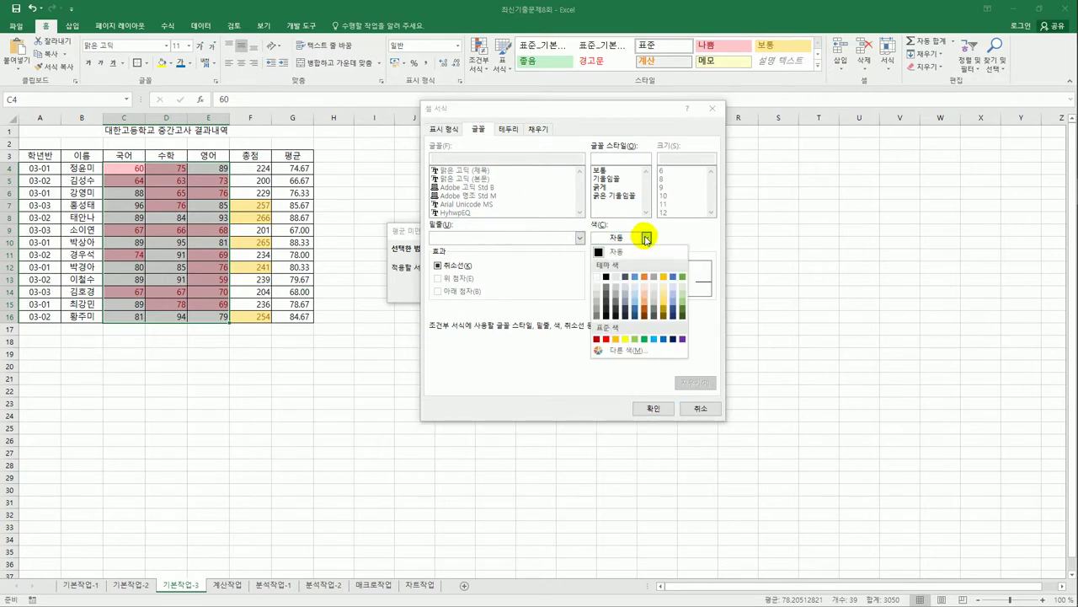
left_click(597, 339)
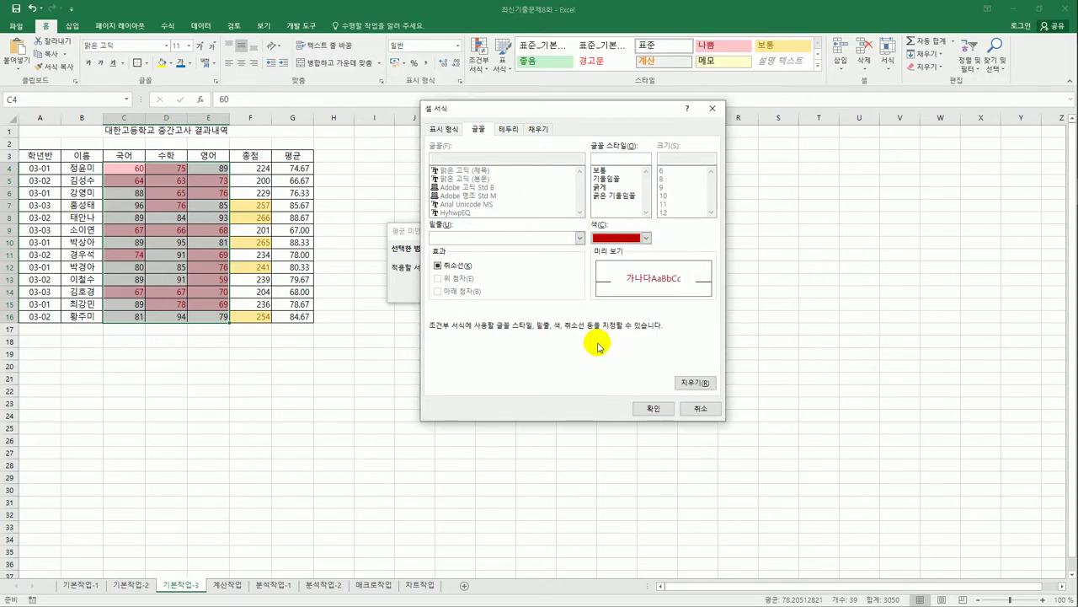
left_click(653, 411)
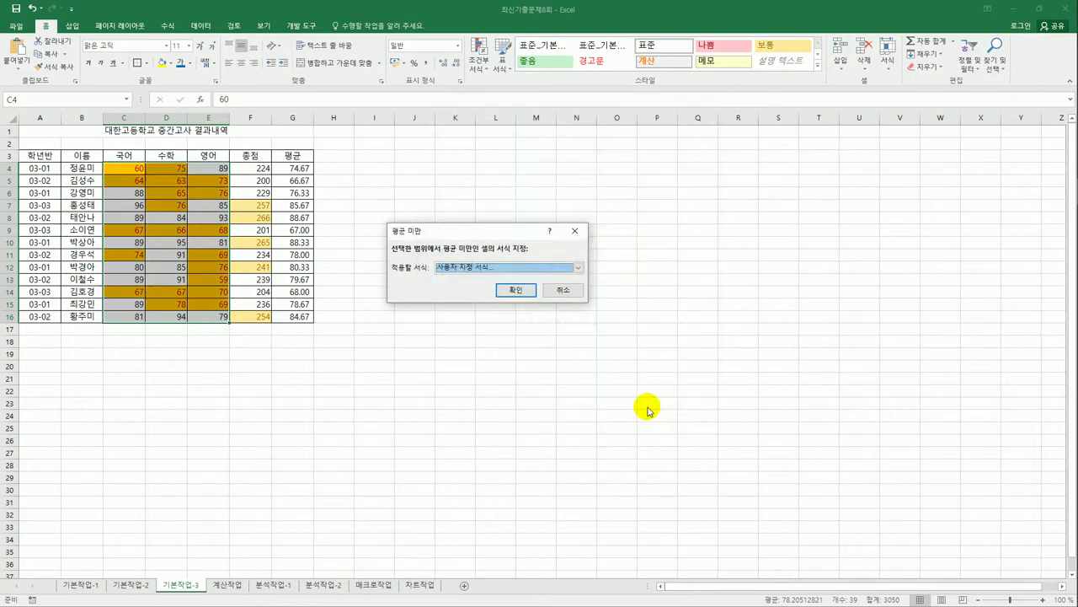
left_click(515, 290)
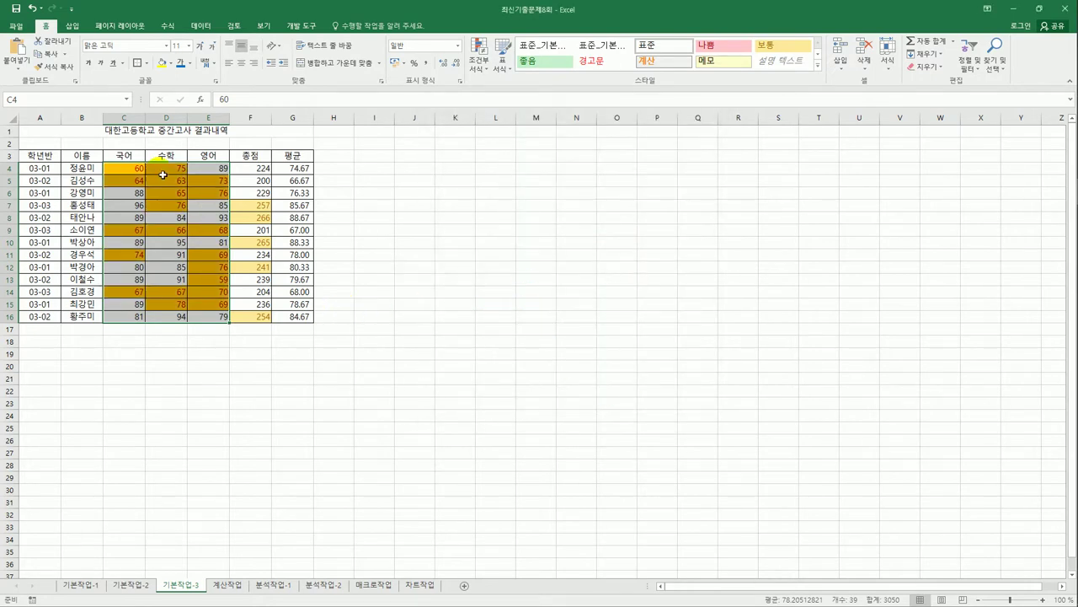
left_click_drag(125, 171, 213, 307)
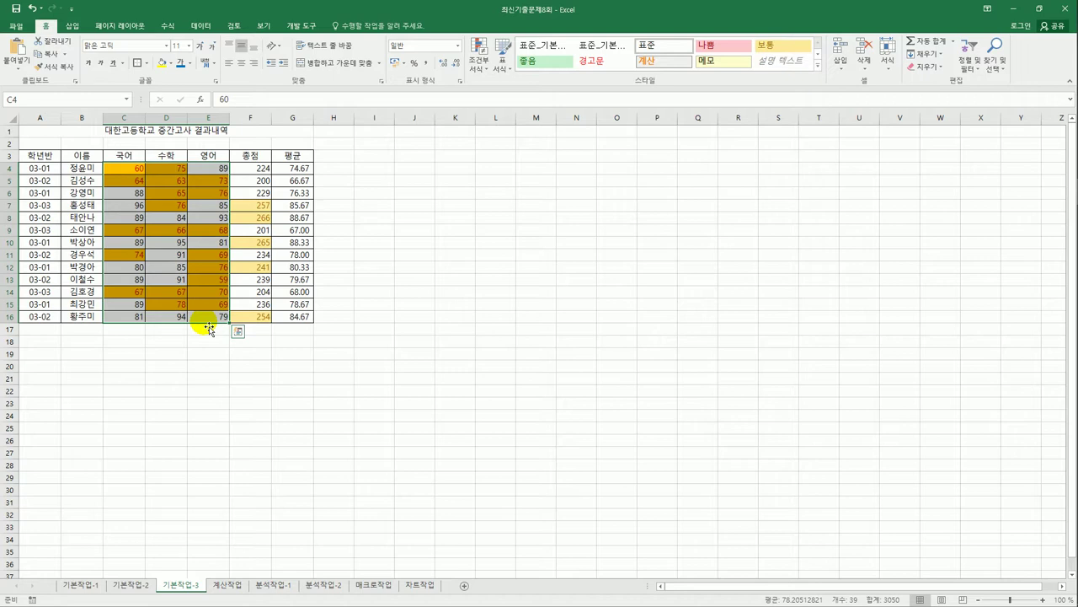
left_click(358, 478)
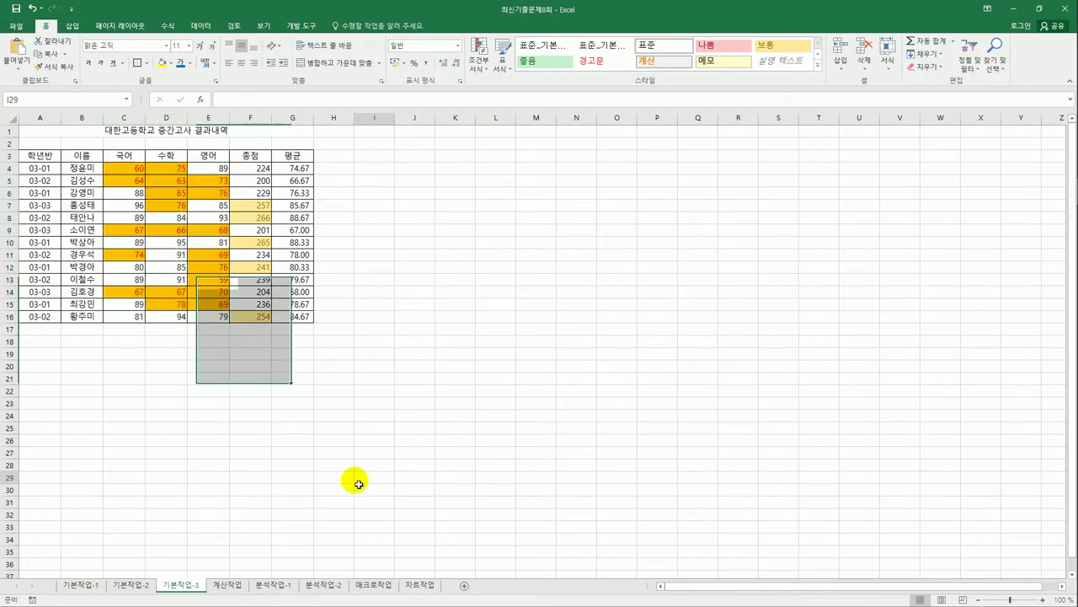
Switch to the 계산작업 sheet and select the first 순위 cell, D3, in [표1].
left_click(230, 588)
left_click(469, 542)
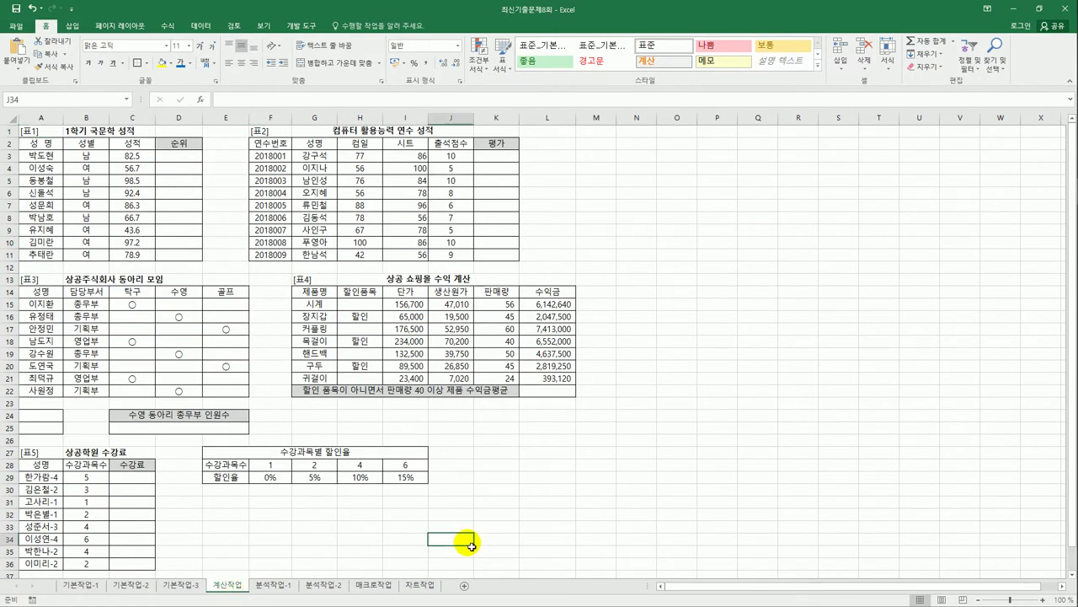
double_click(185, 157)
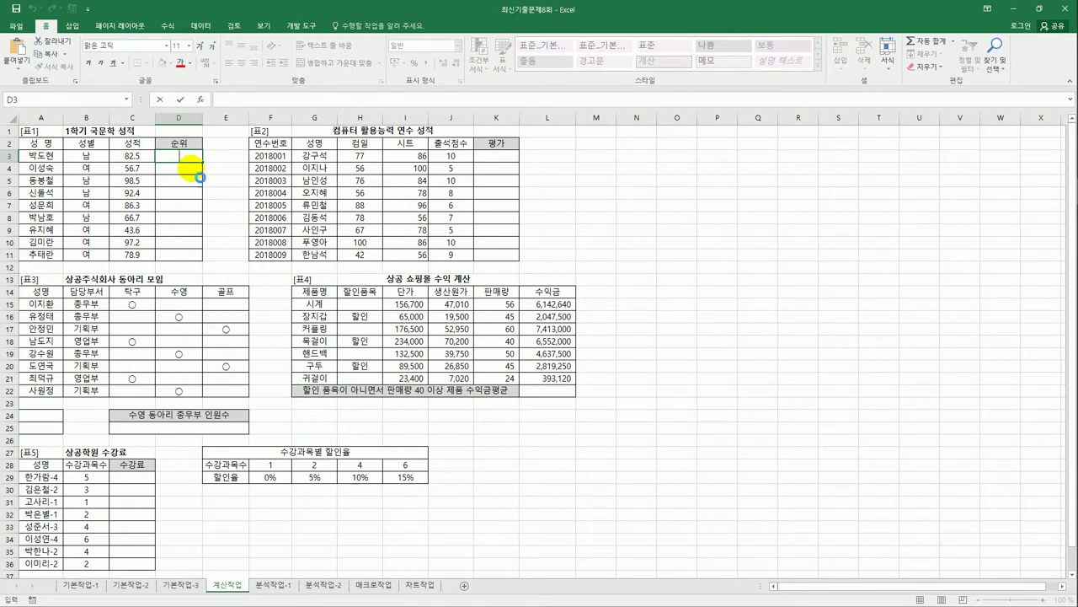
key("Return")
left_click(194, 160)
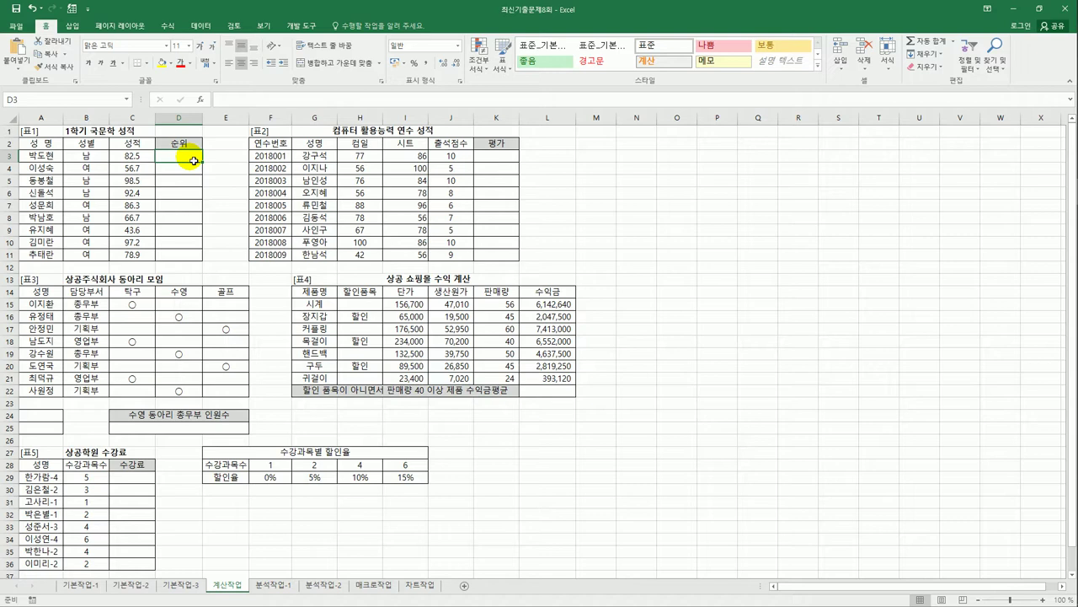
Start a RANK.EQ formula in D3 of [표1] with the 성적 score in C3 as its number argument.
type("=ㄱㅁ")
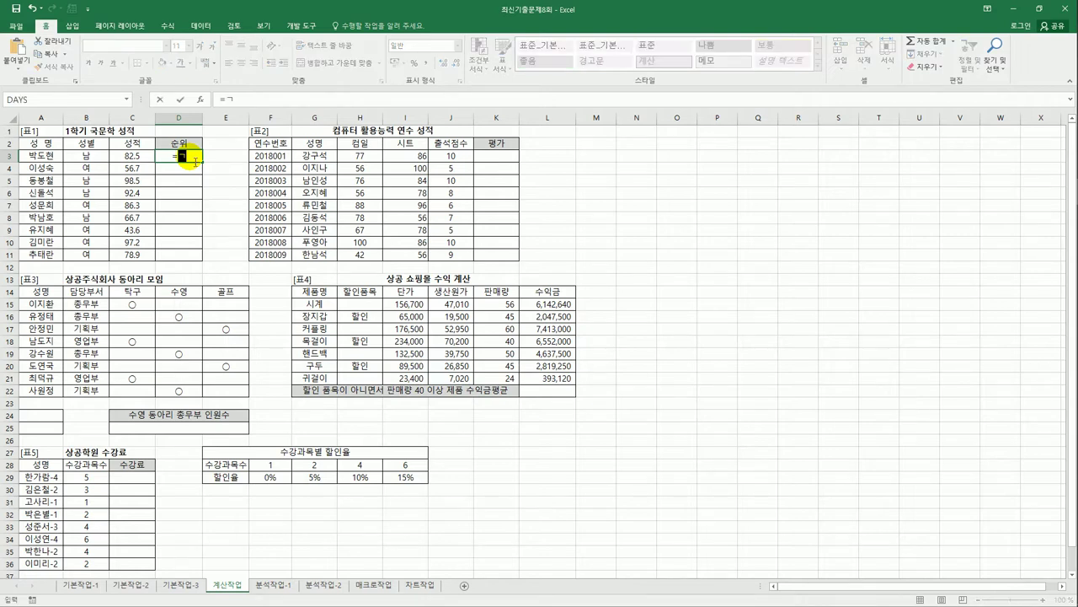
key("BackSpace")
key("BackSpace")
key("Hangul")
type("rank")
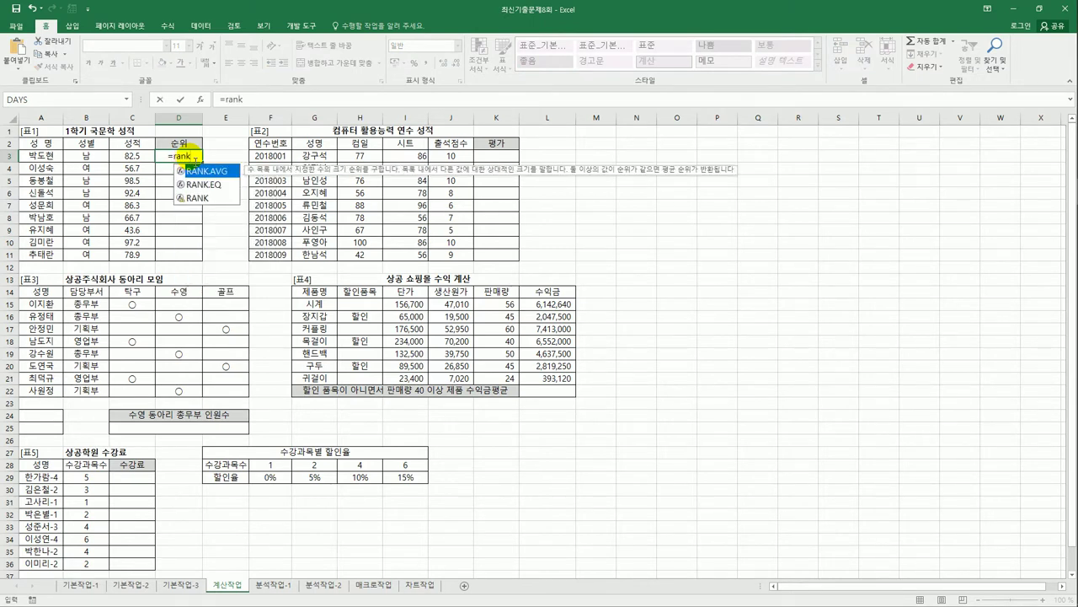
double_click(206, 185)
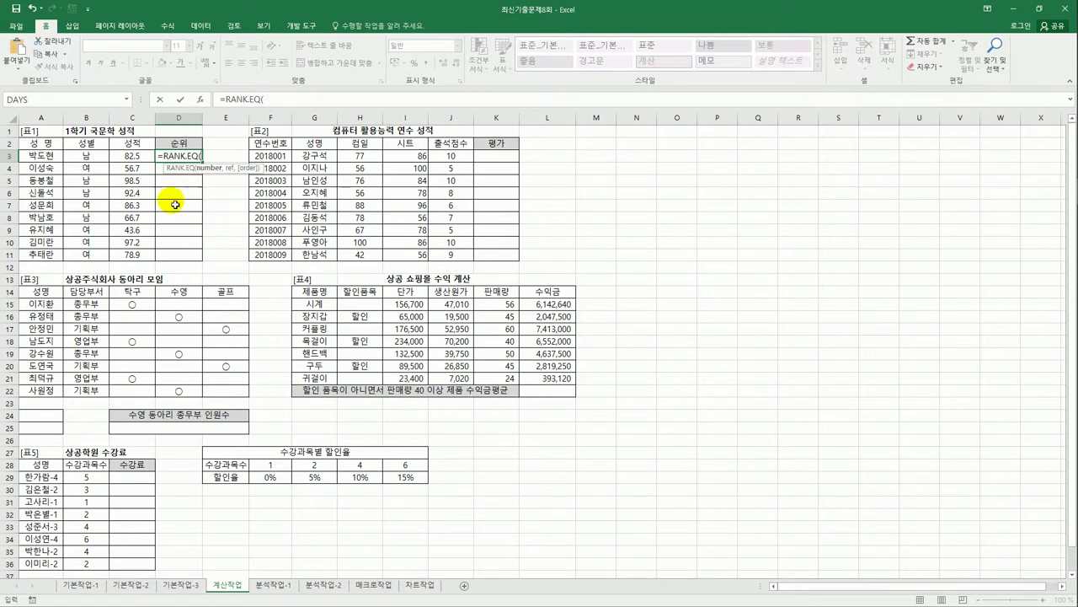
left_click(131, 156)
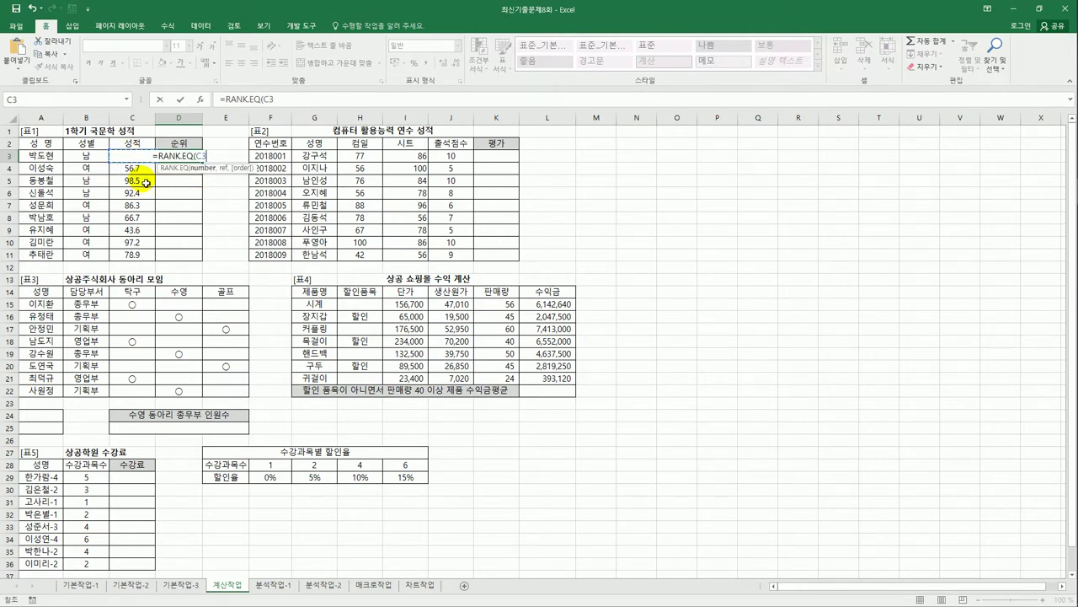
type(",")
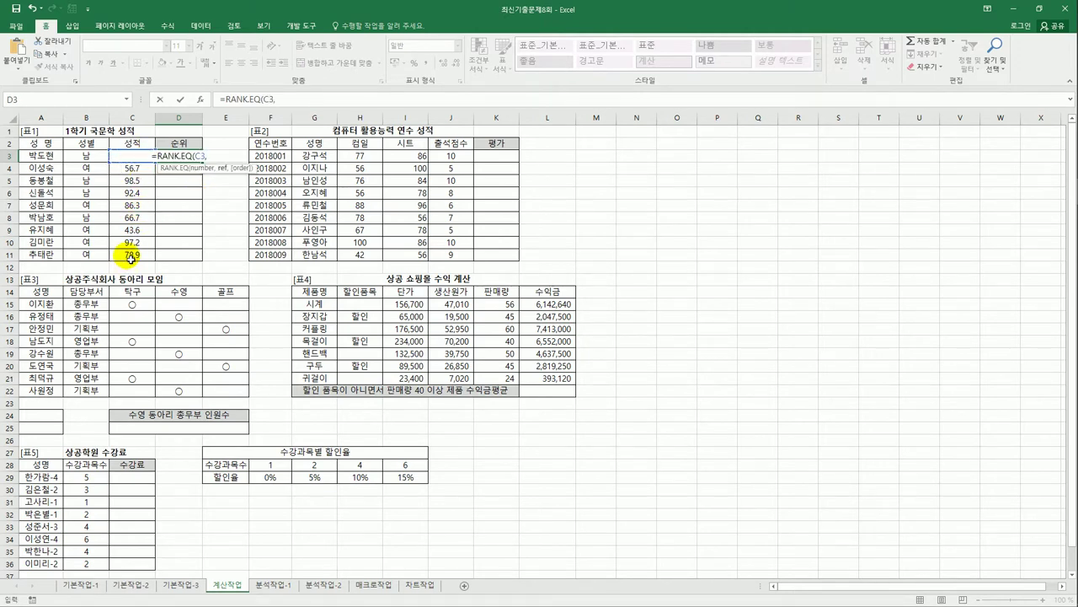
Complete the D3 rank formula with the absolute range $C$3:$C$11 and descending order 0, and fill it down to D11.
left_click_drag(131, 257, 139, 164)
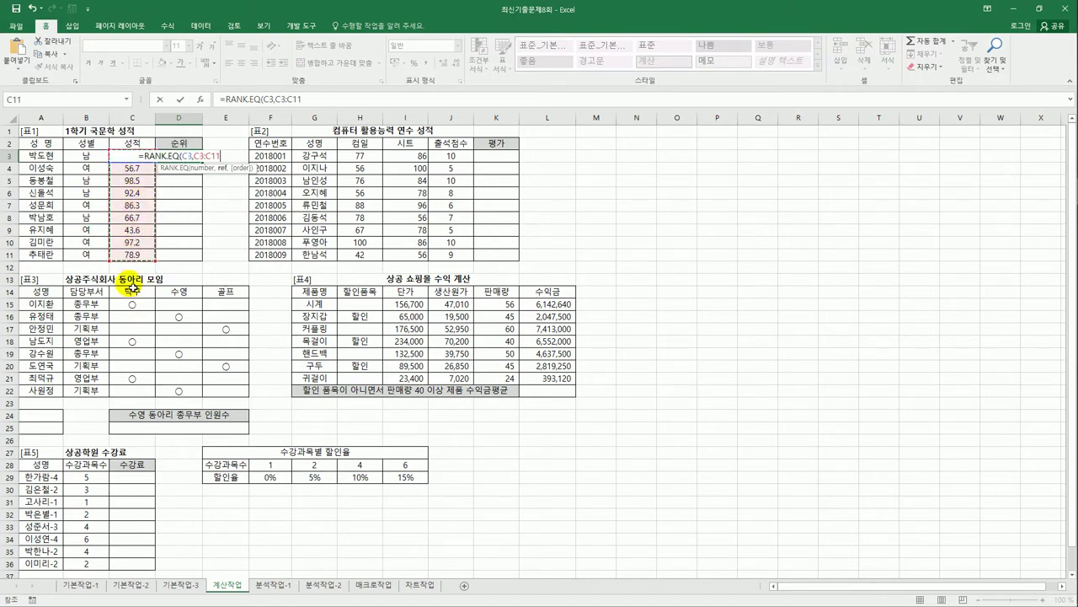
key("F4")
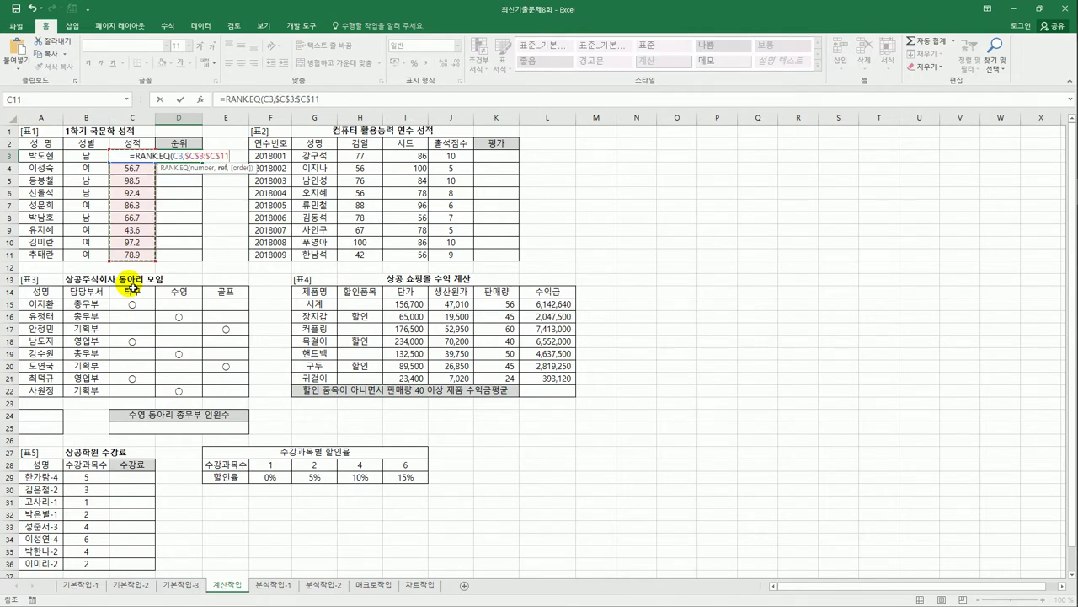
type(",")
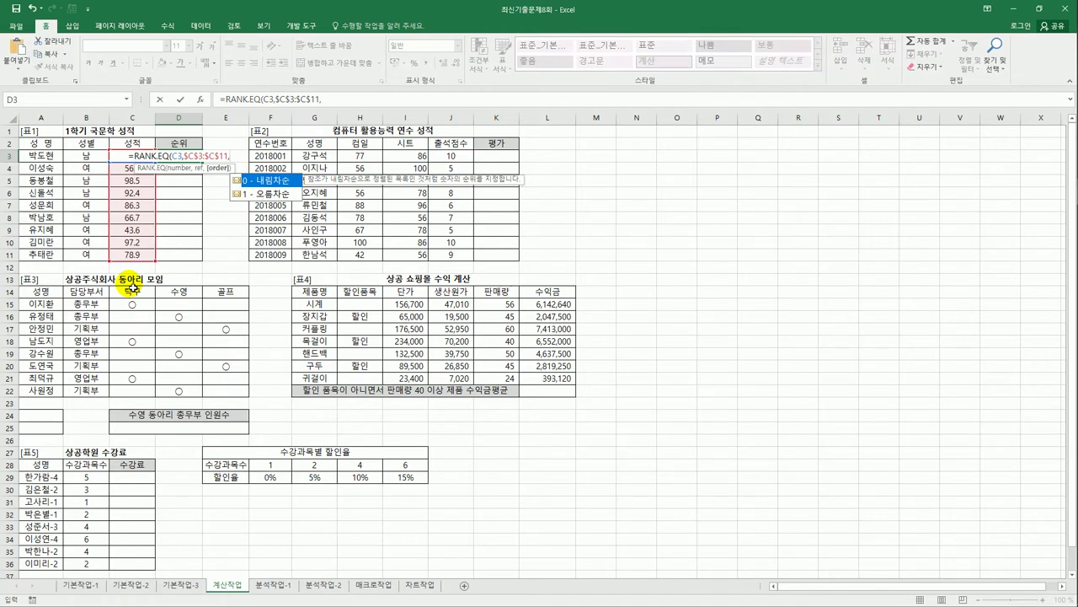
double_click(252, 180)
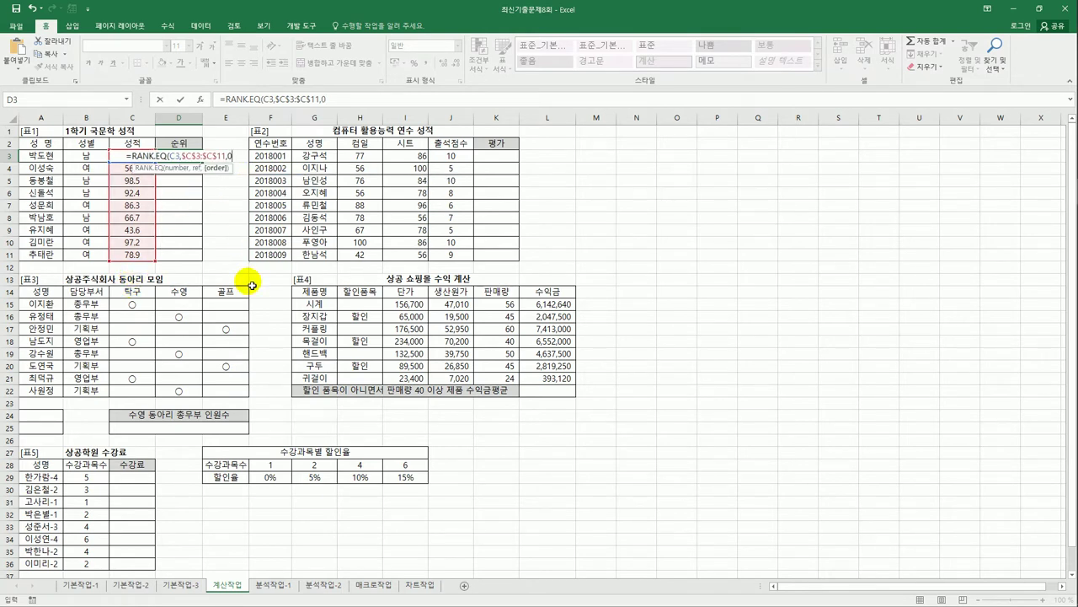
key("Return")
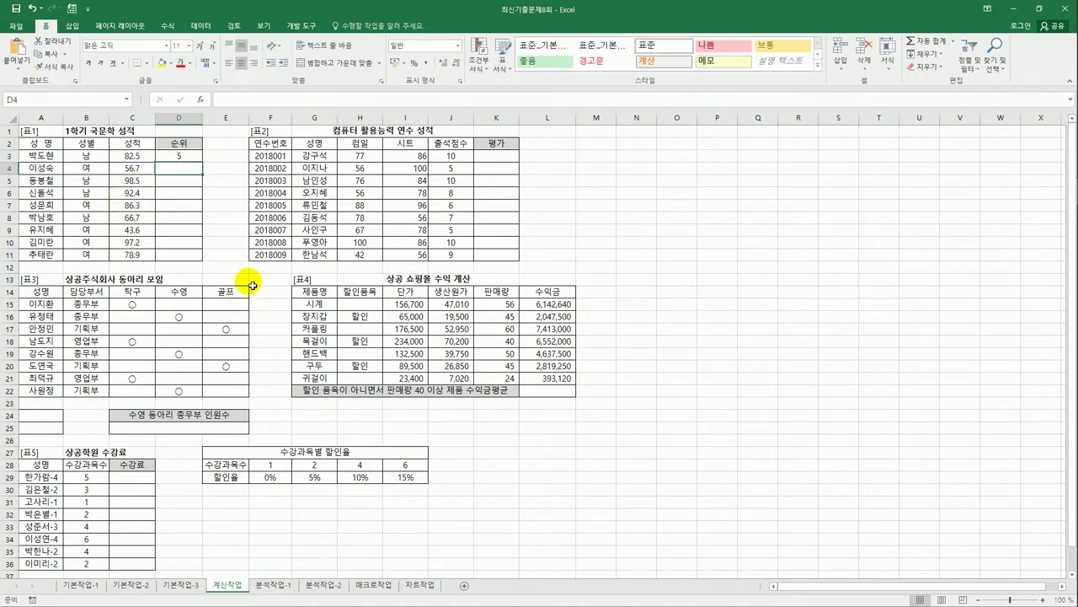
left_click(192, 157)
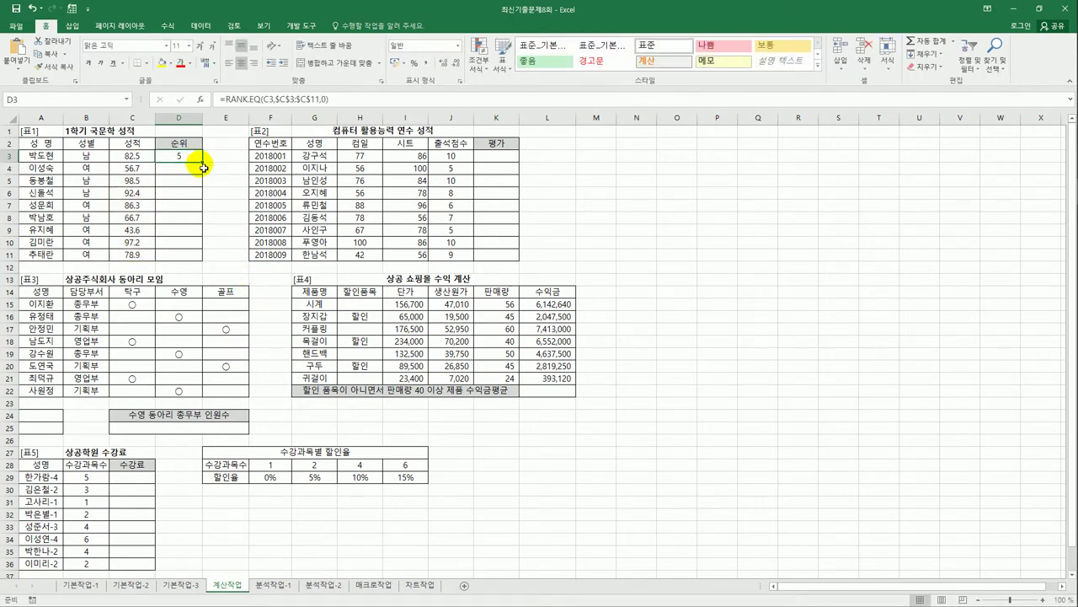
left_click_drag(205, 167, 196, 260)
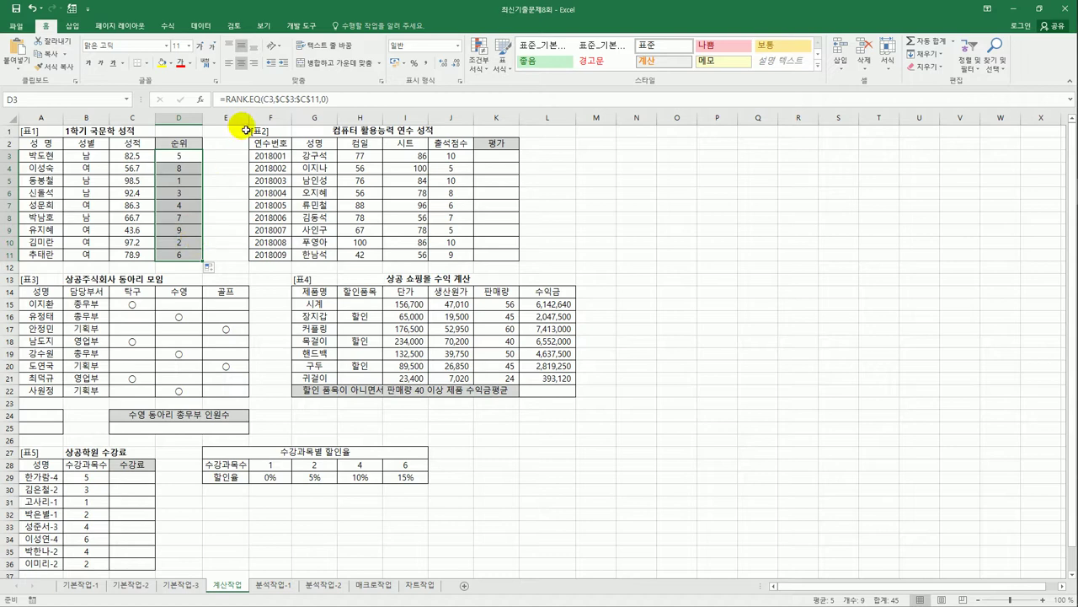
Wrap the RANK.EQ formula in D3 in a CHOOSE function, using the rank as its index number.
left_click(198, 156)
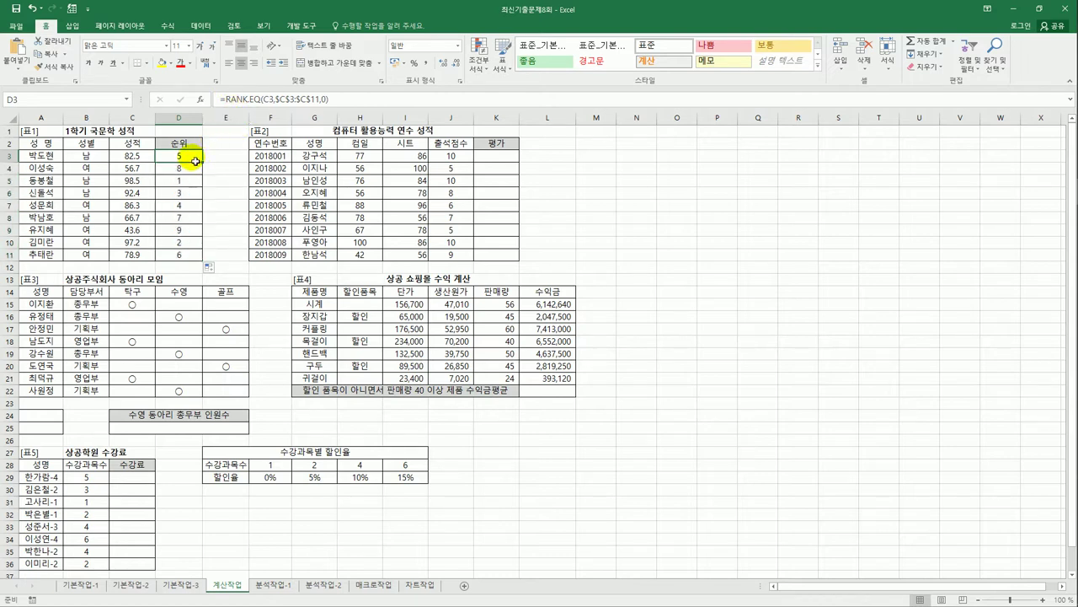
left_click(226, 99)
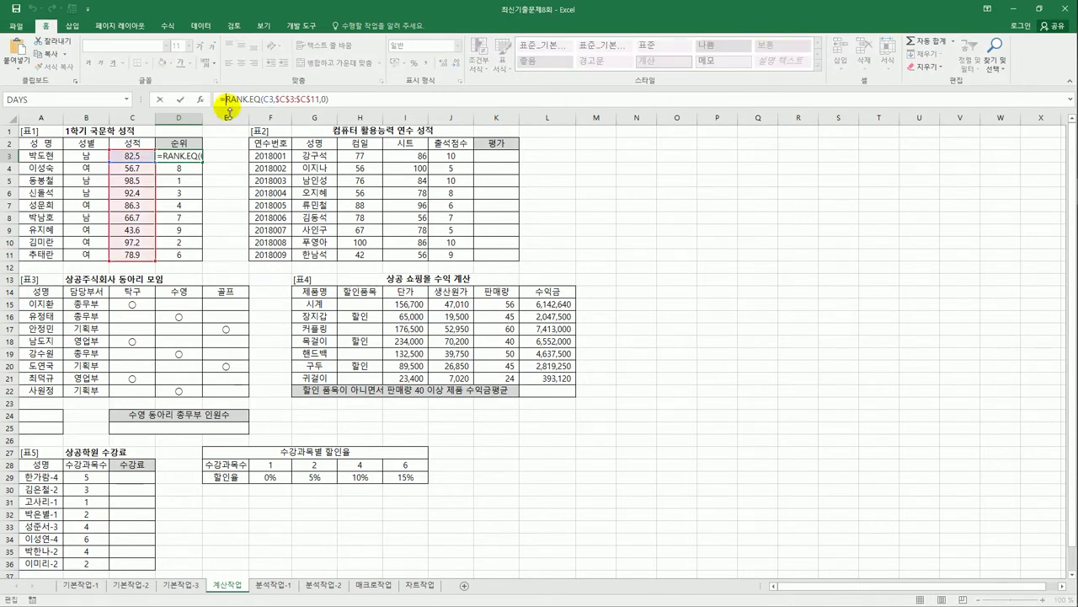
type("ch")
key("Tab")
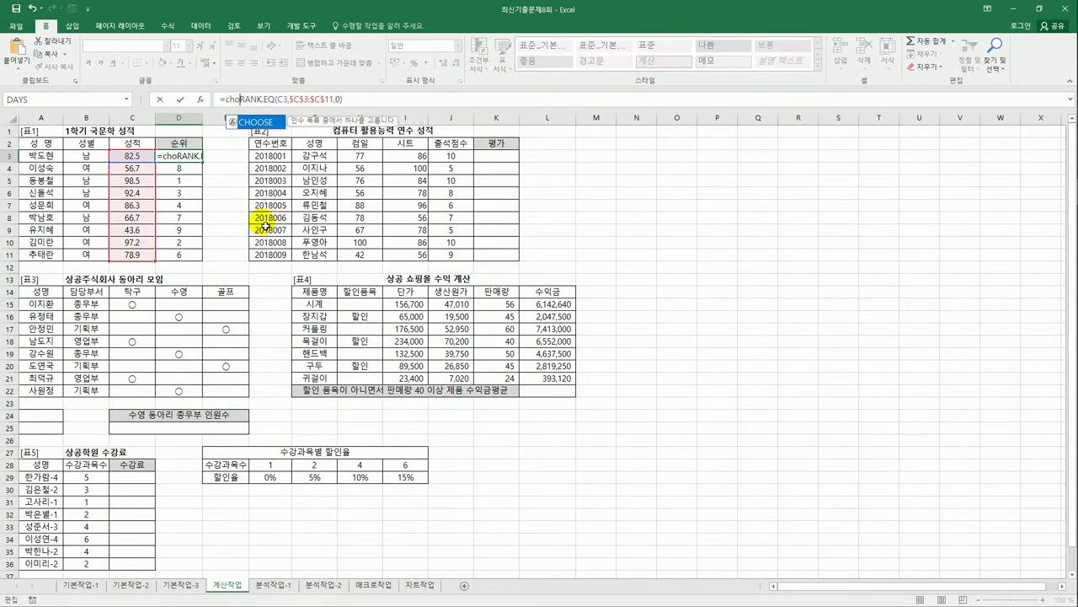
left_click(372, 99)
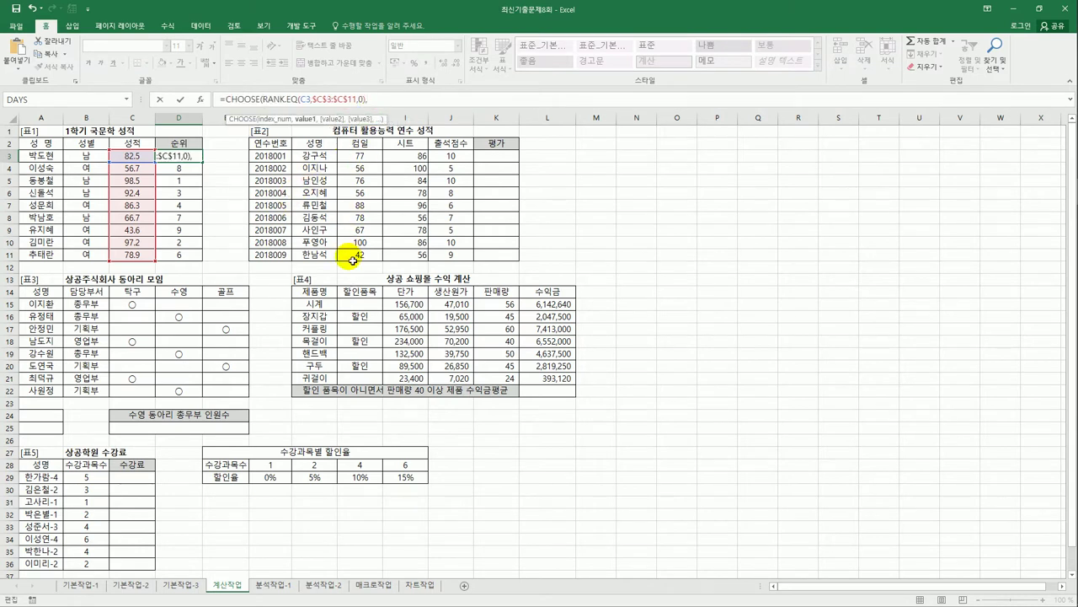
type(",")
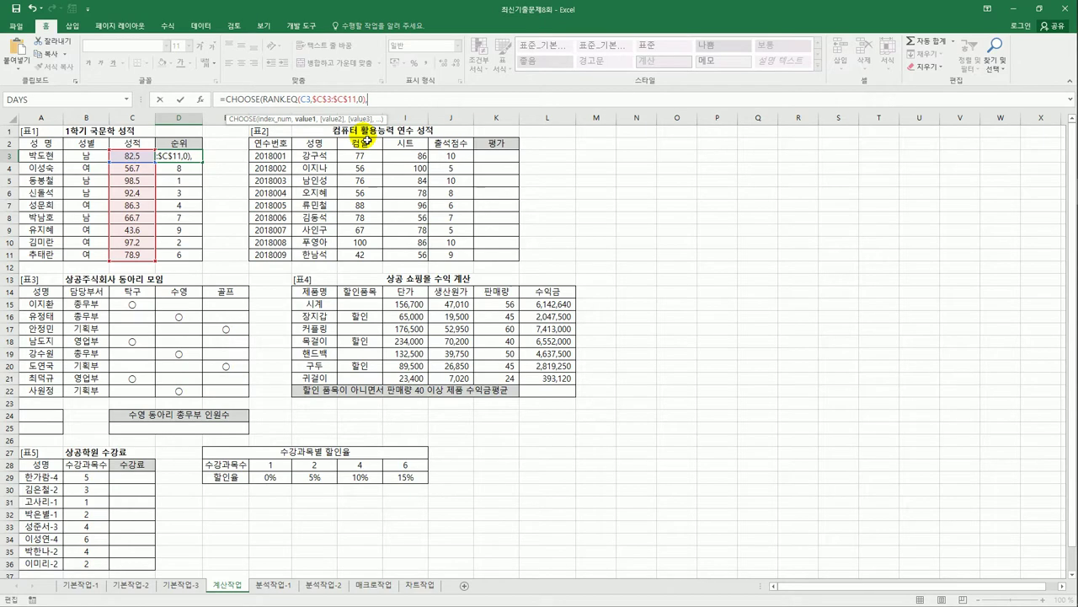
Set the CHOOSE values in D3 to "1등", "2등" and "3등", and fill the formula down to D11.
left_click(206, 106)
left_click(532, 216)
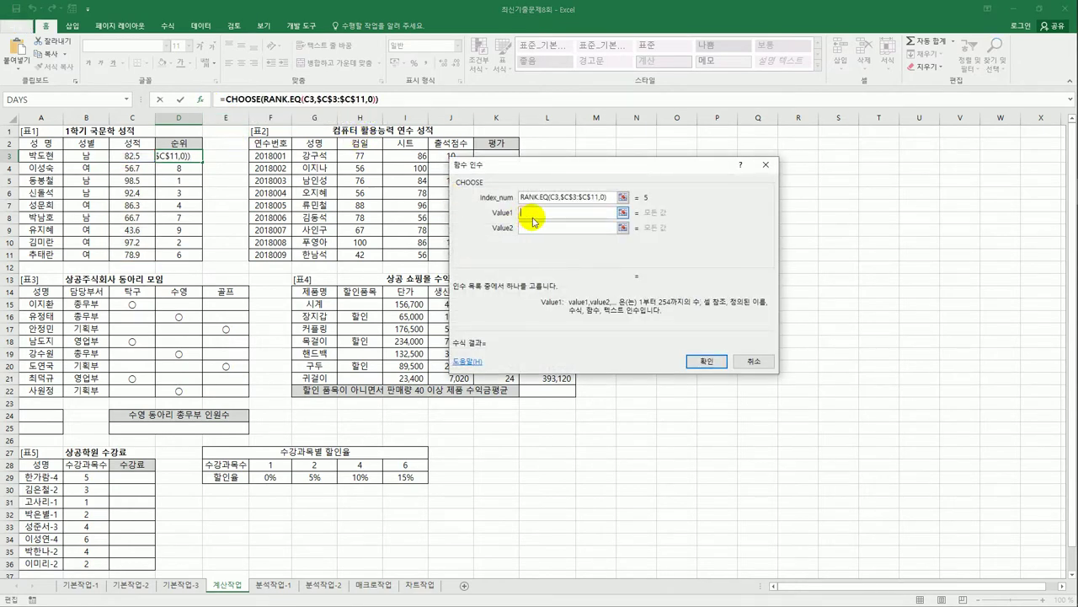
type("1")
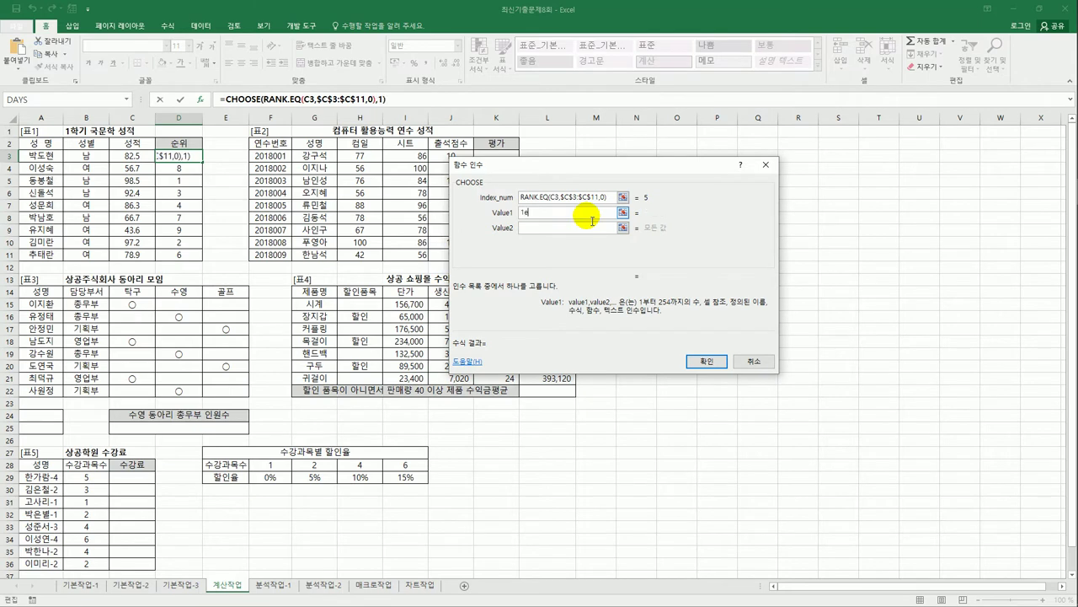
key("BackSpace")
type("\"1등\"")
key("Tab")
type("\"2등\"")
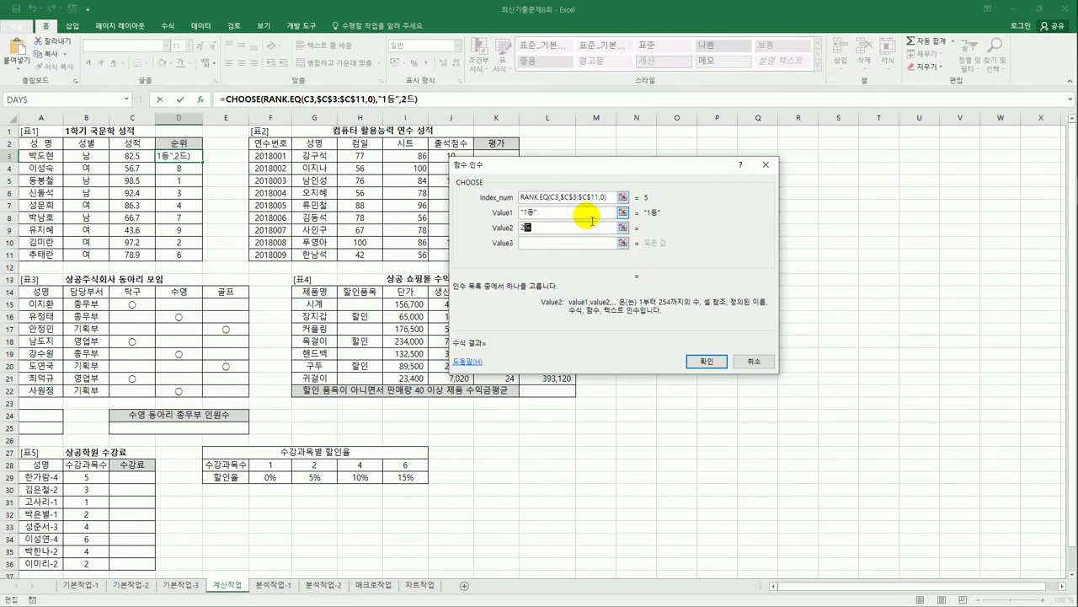
key("Tab")
type("3등")
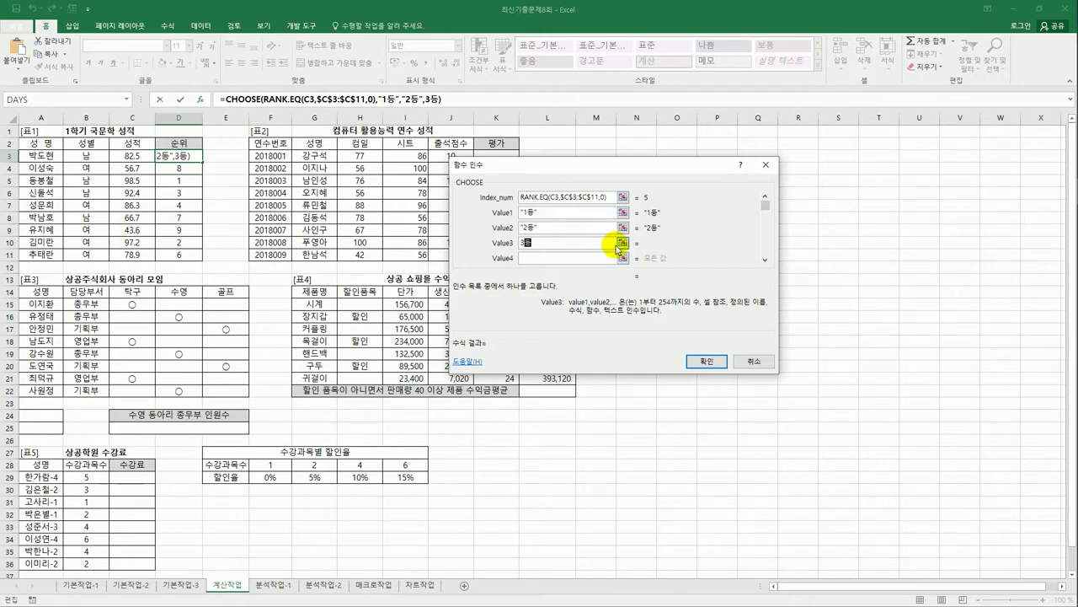
left_click(700, 360)
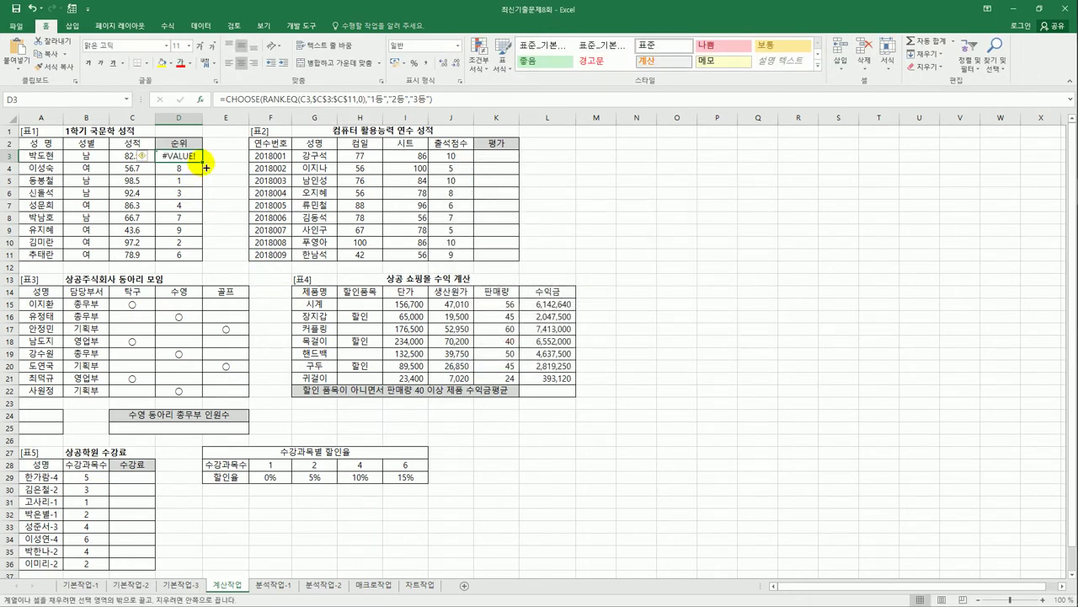
left_click_drag(203, 163, 206, 263)
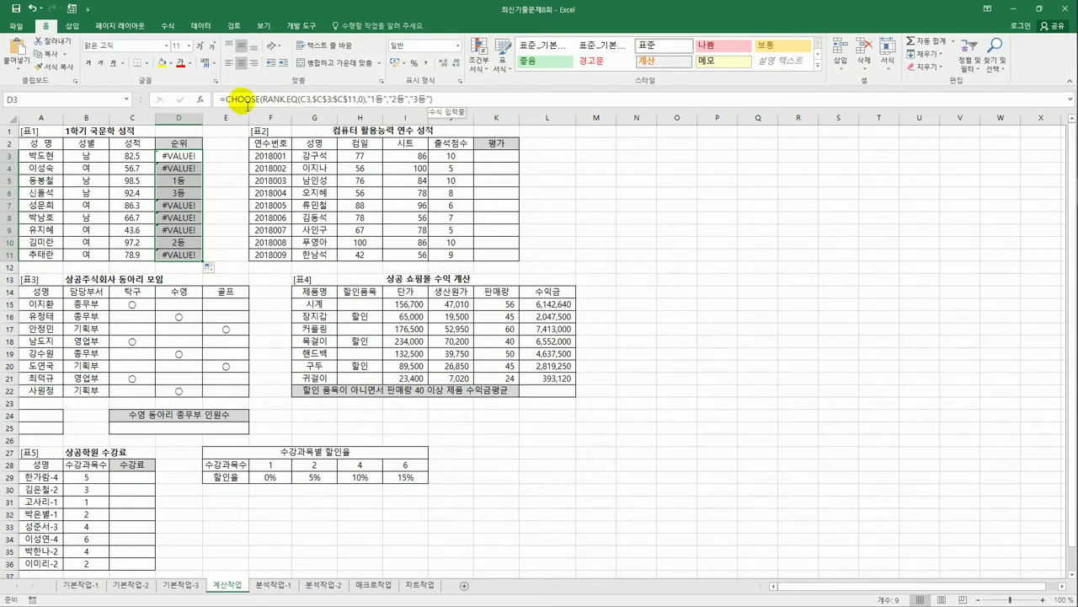
Wrap the CHOOSE formula in D3 in IFERROR with "" as the error value, and fill it down to D11.
left_click(182, 157)
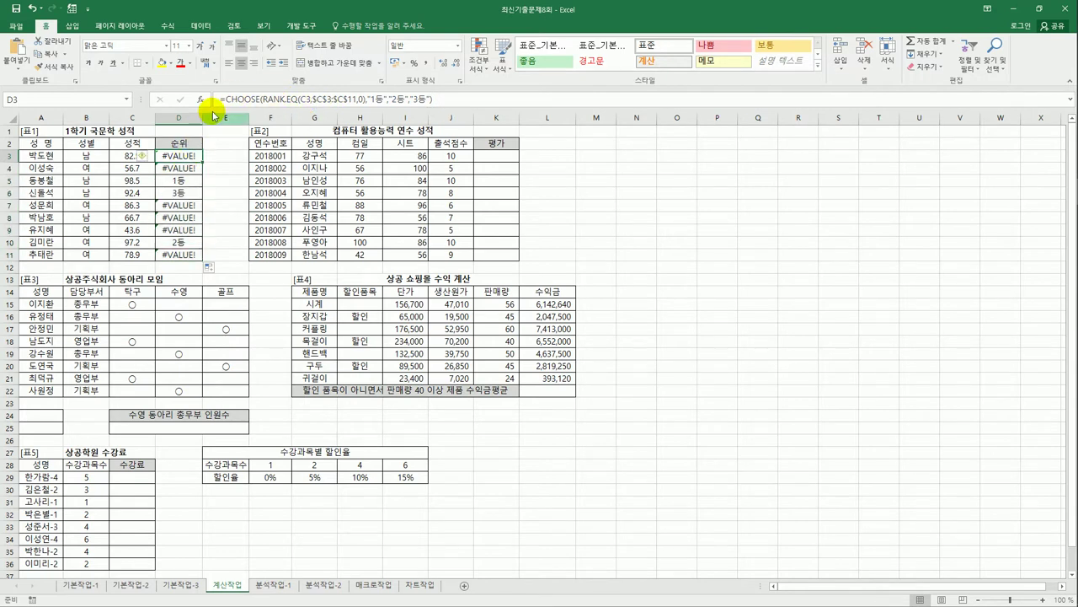
left_click(226, 100)
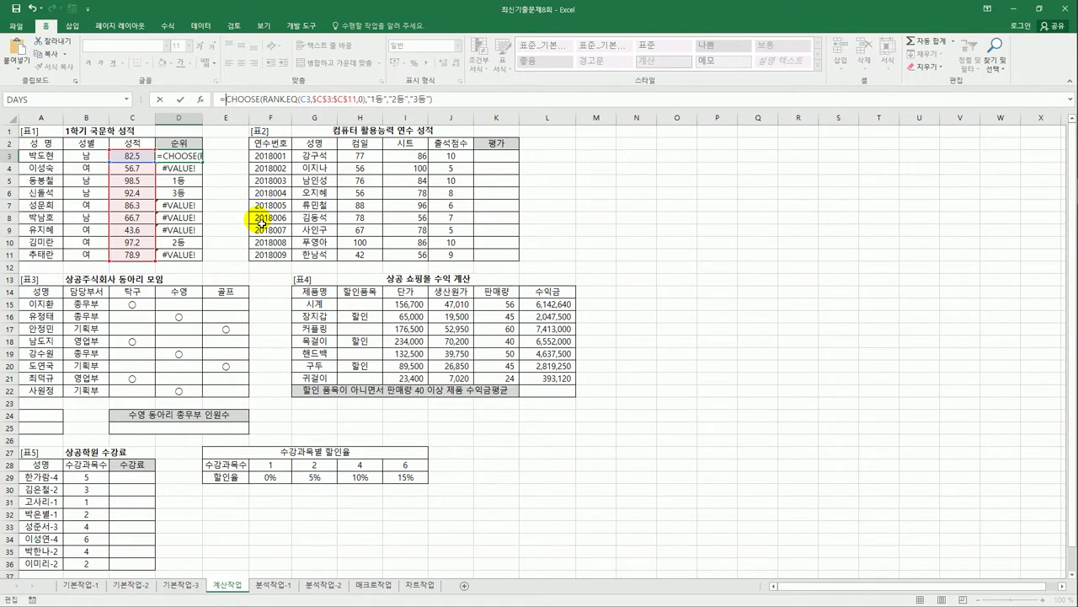
type("IFERROR(")
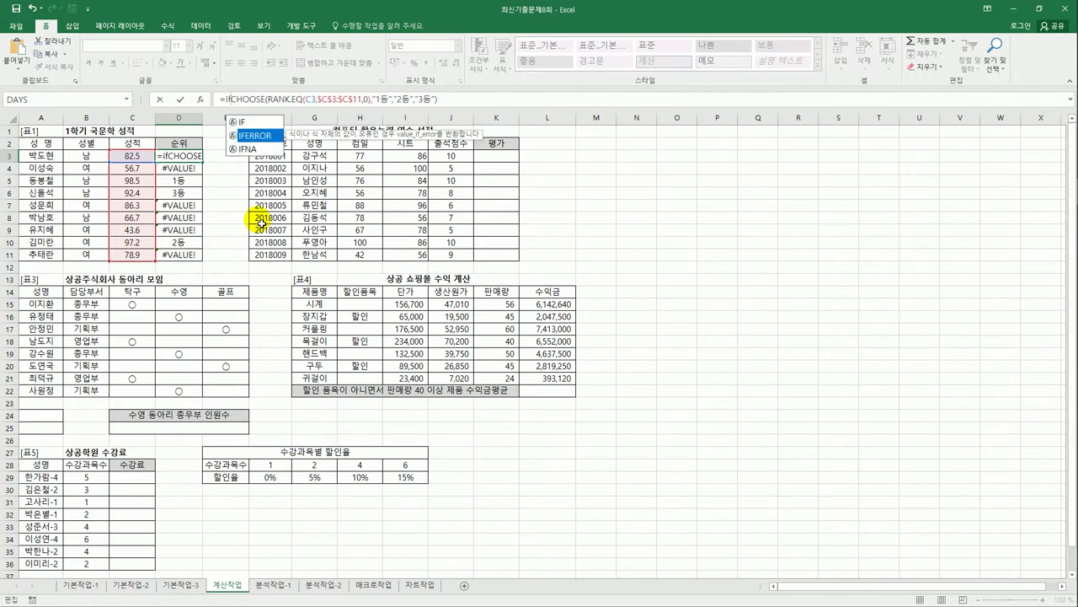
left_click(475, 99)
type(",")
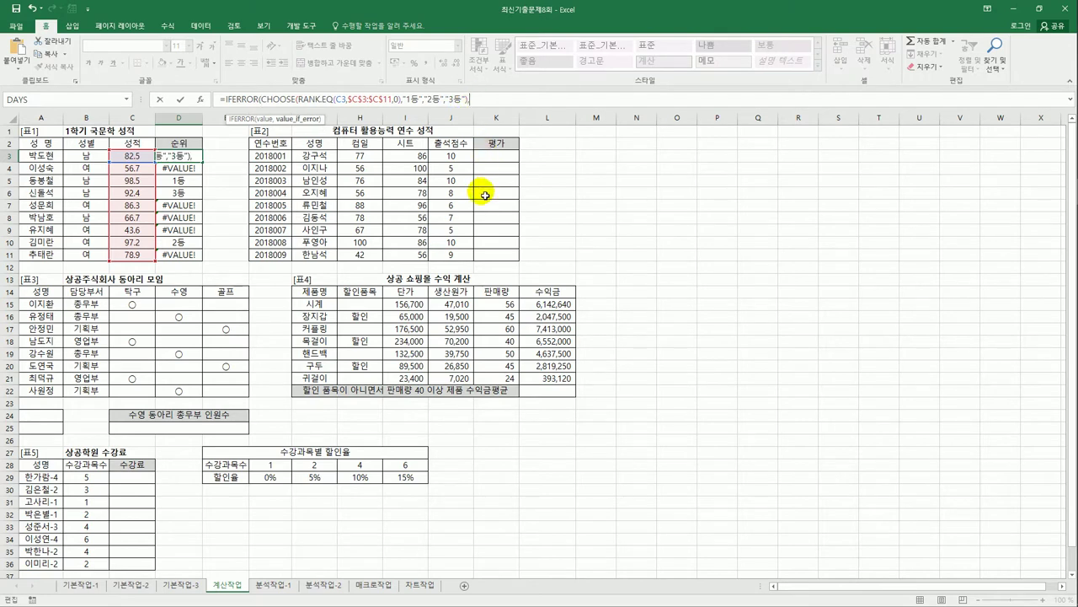
type("\"\")")
key("Return")
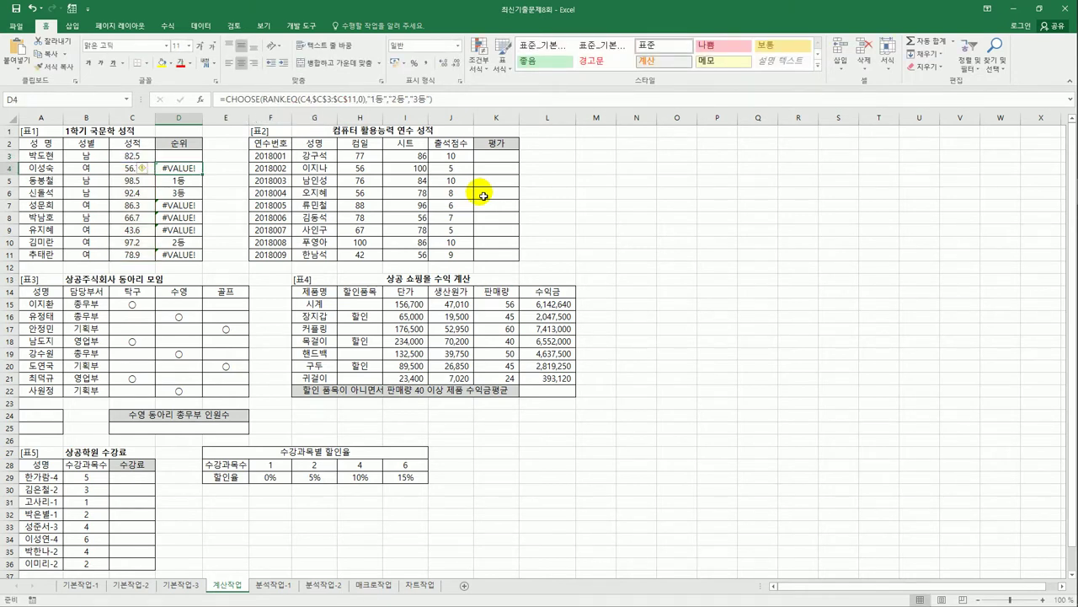
left_click(194, 158)
left_click_drag(202, 163, 204, 263)
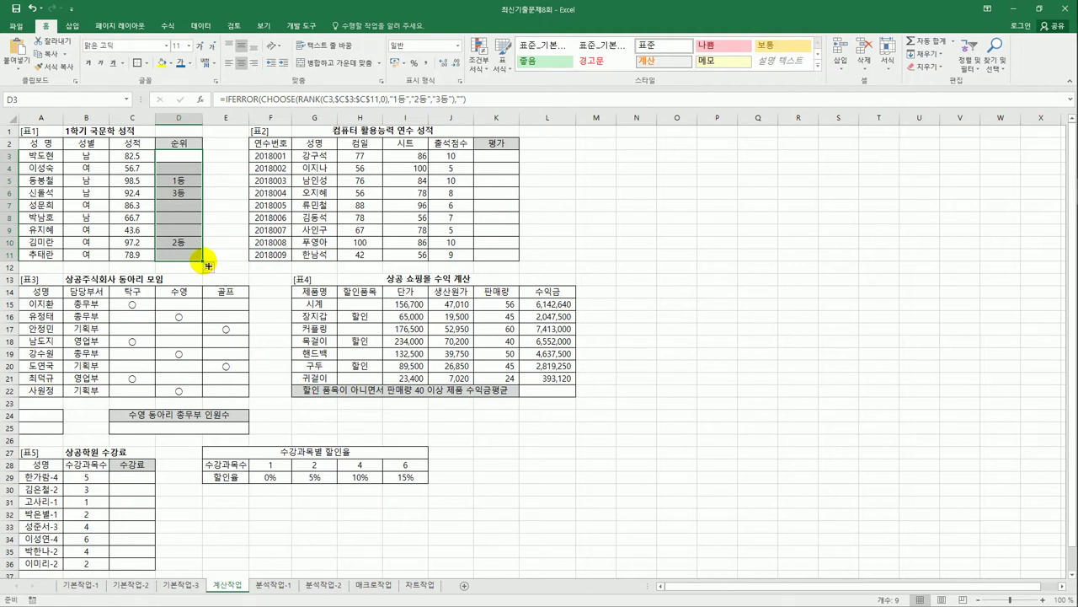
Start an OR formula in K3 of [표2] with H3>=70 as its first condition.
left_click(486, 157)
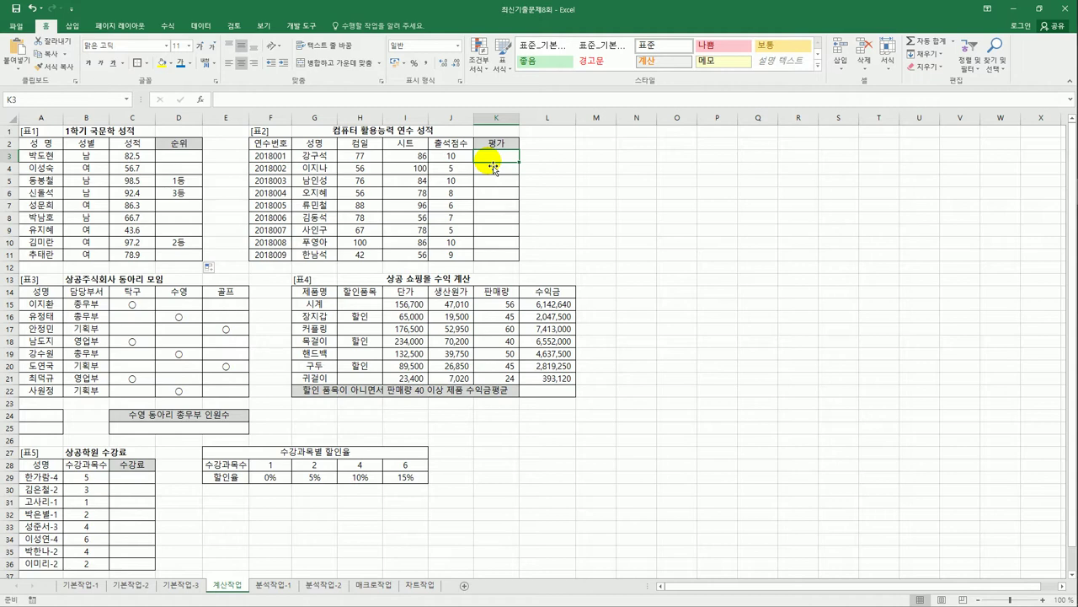
left_click(405, 160)
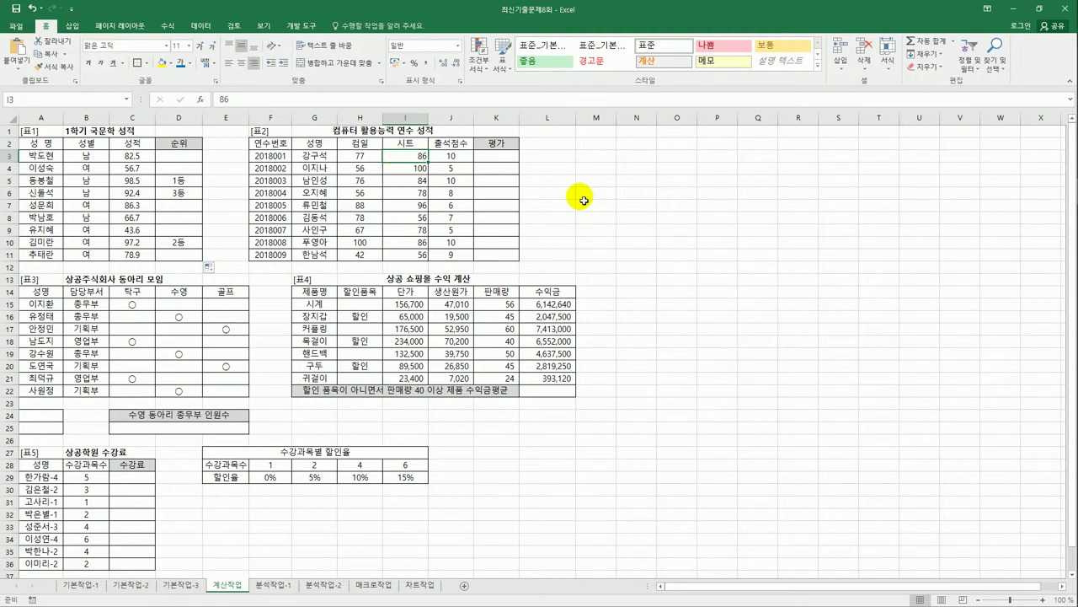
left_click(509, 158)
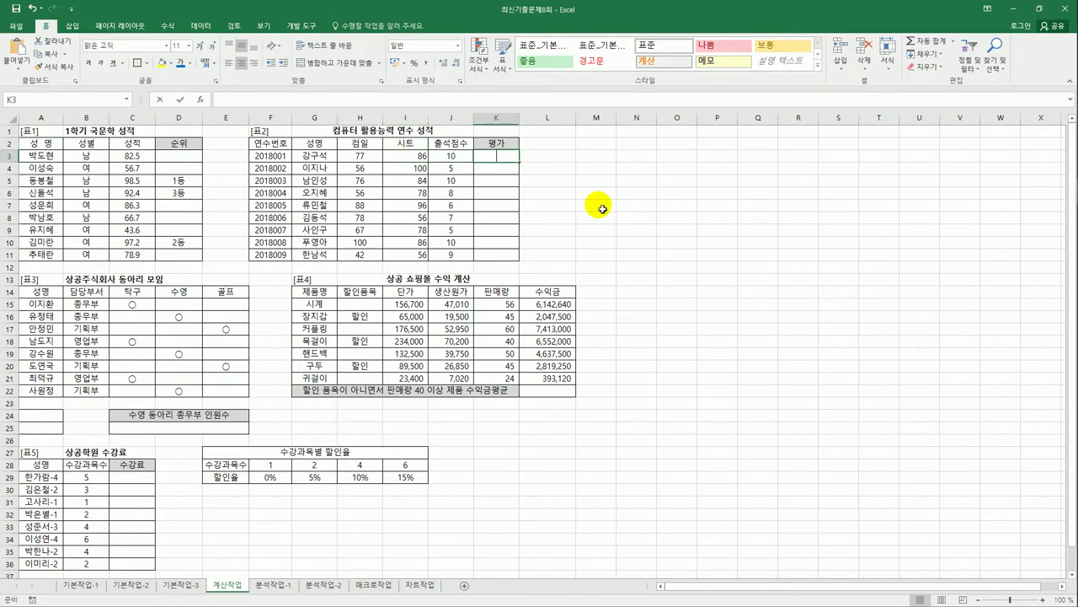
type("=or")
key("Tab")
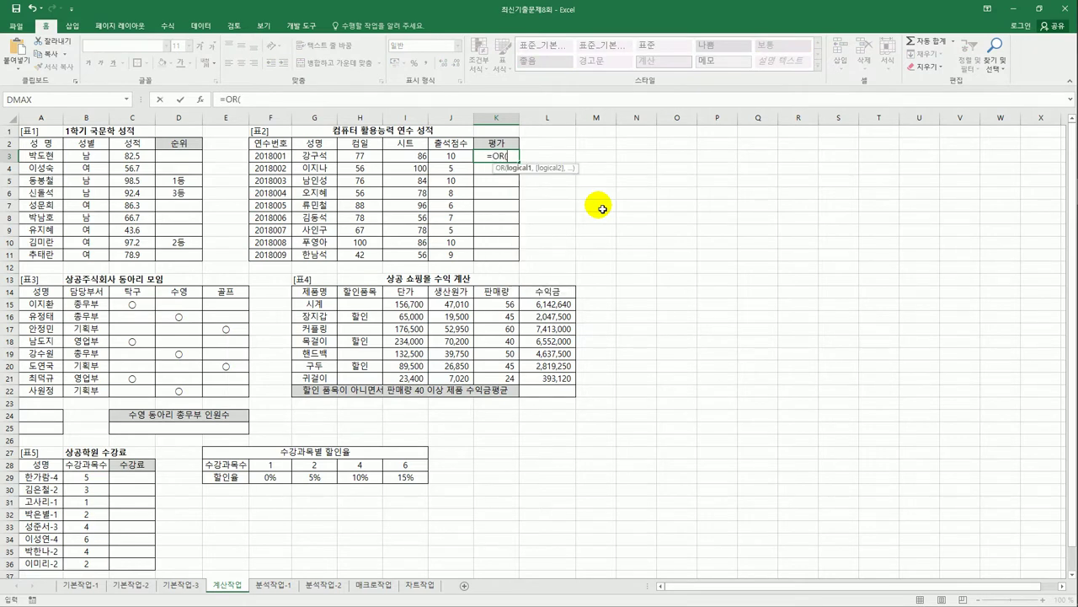
left_click(364, 155)
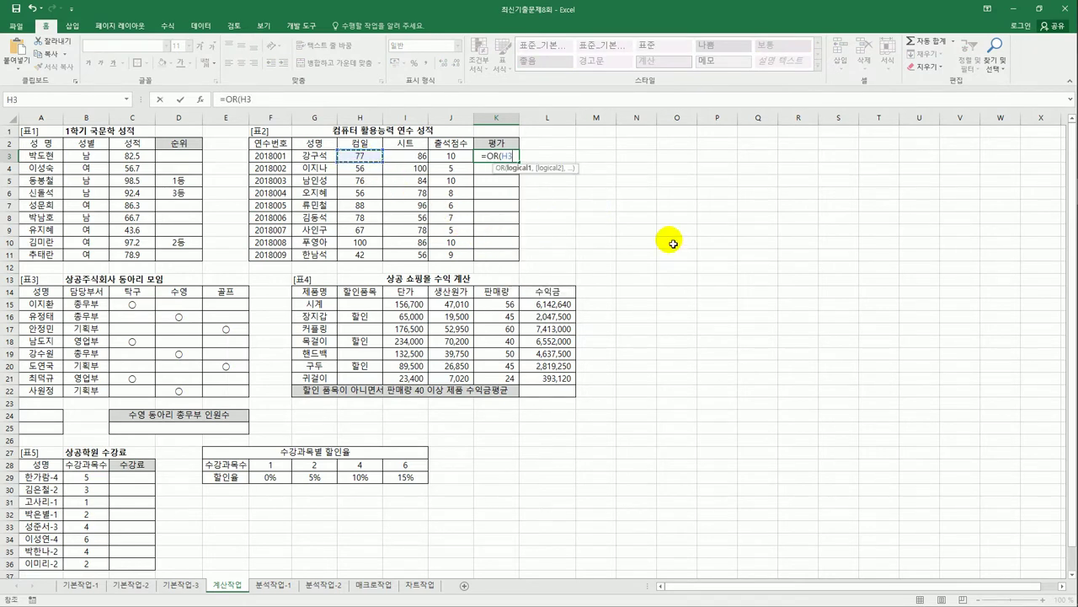
type(">=7")
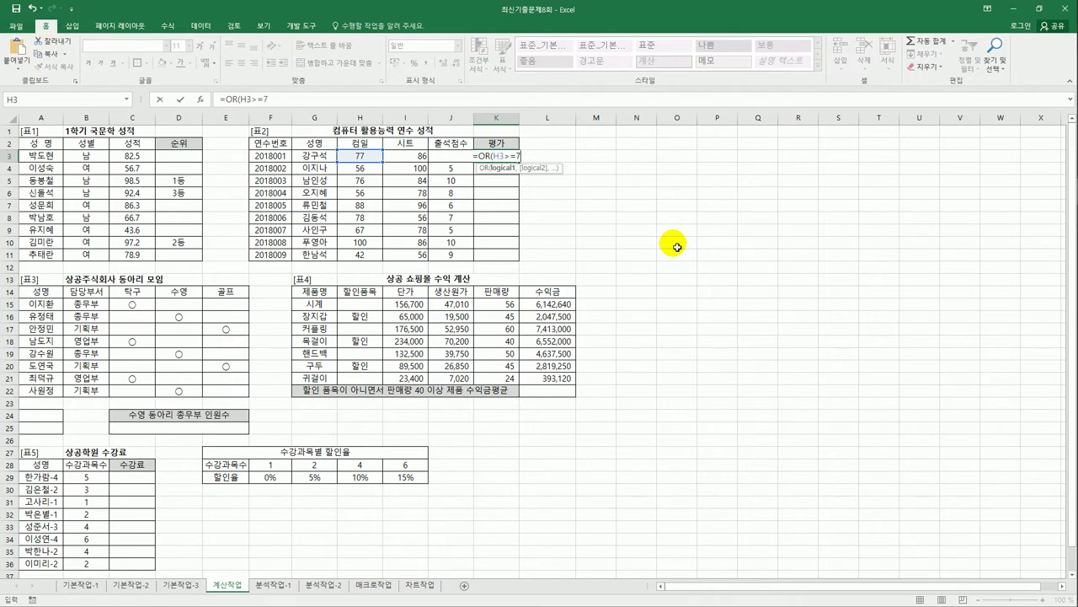
type("0,")
Add I3>=70 as the second OR condition in K3, fill the formula down to K11, and check row 11's scores.
key("Left")
key("Left")
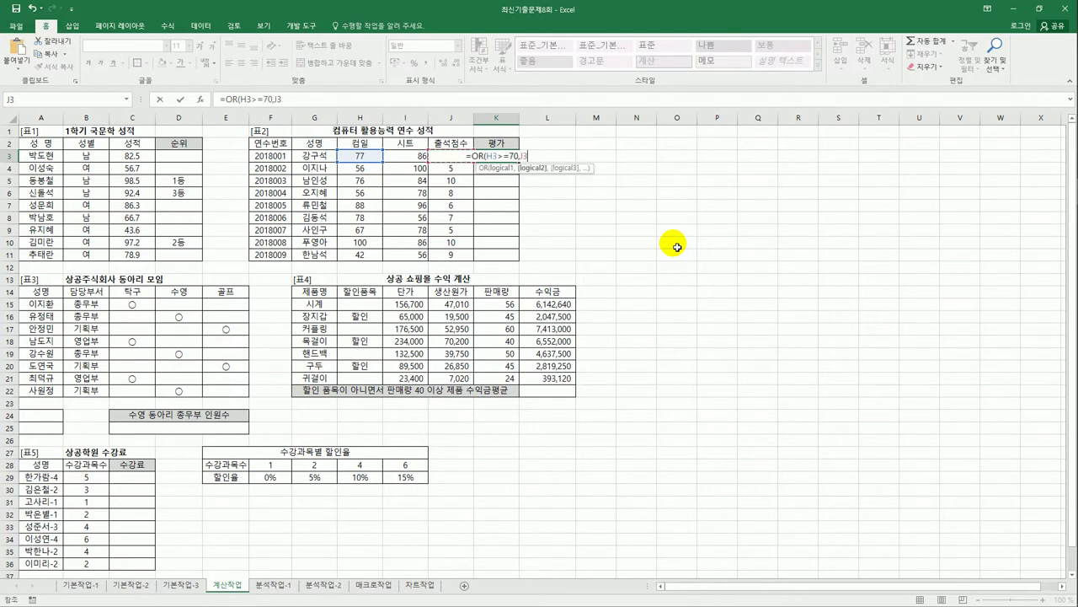
type(">=70)")
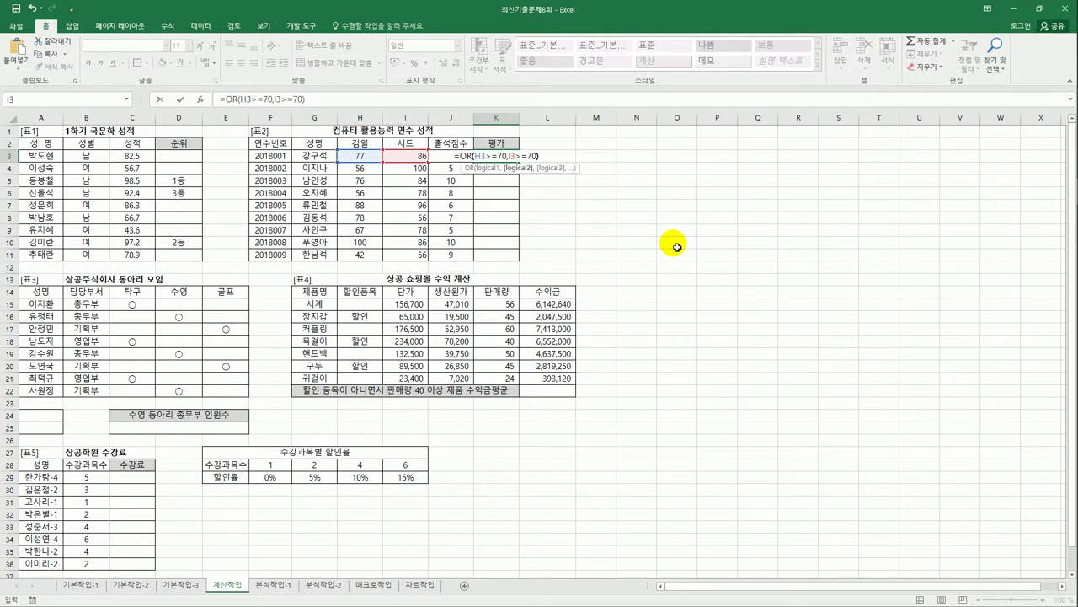
key("Return")
key("Up")
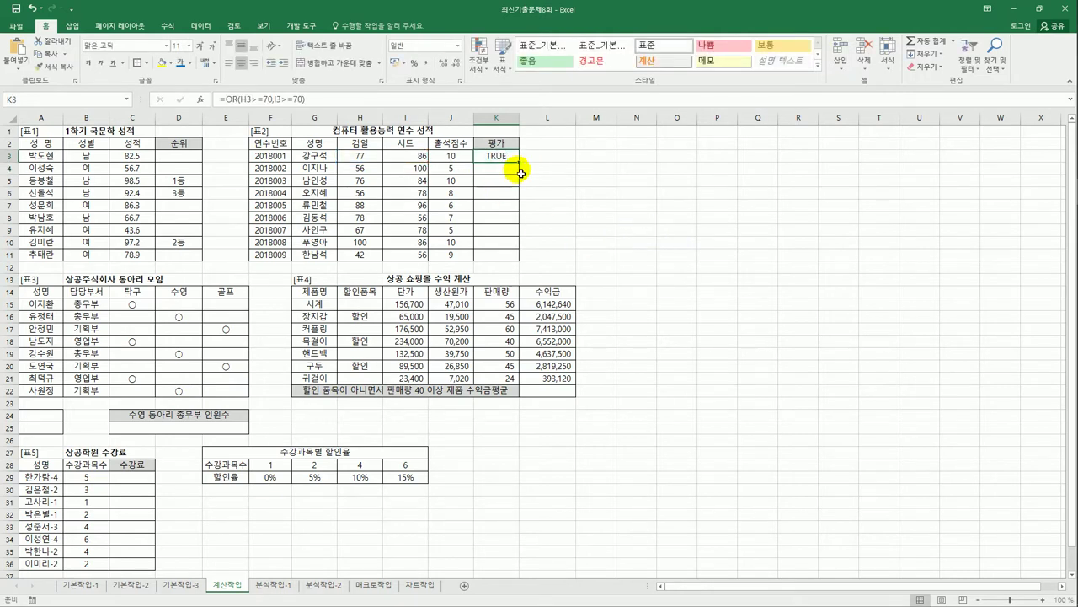
left_click_drag(520, 162, 513, 266)
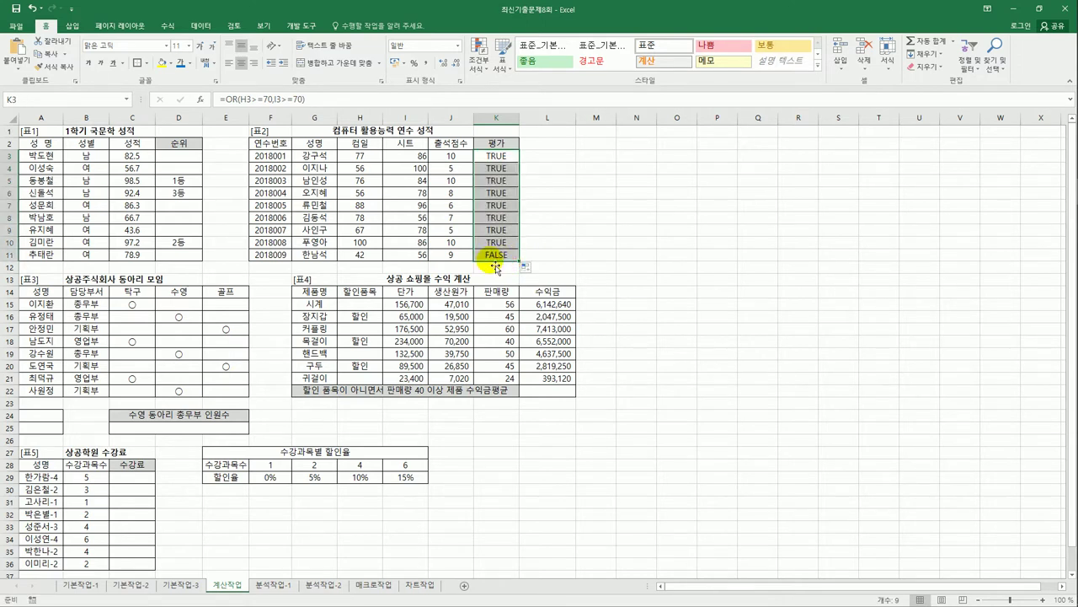
left_click_drag(358, 255, 401, 256)
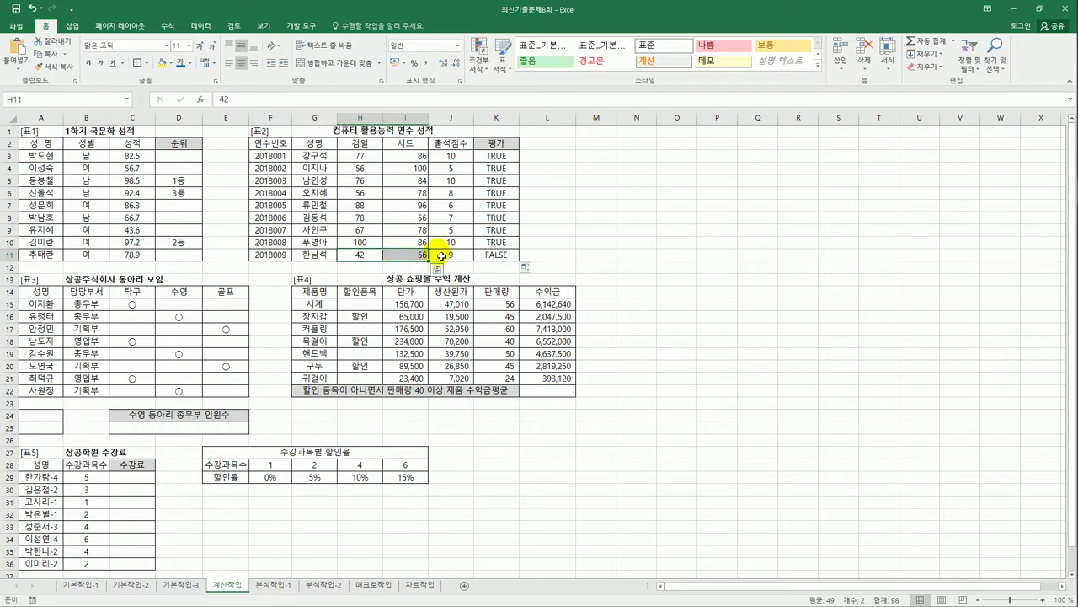
left_click(491, 255)
Nest the OR formula in K3 inside an AND function as its first condition.
left_click(497, 157)
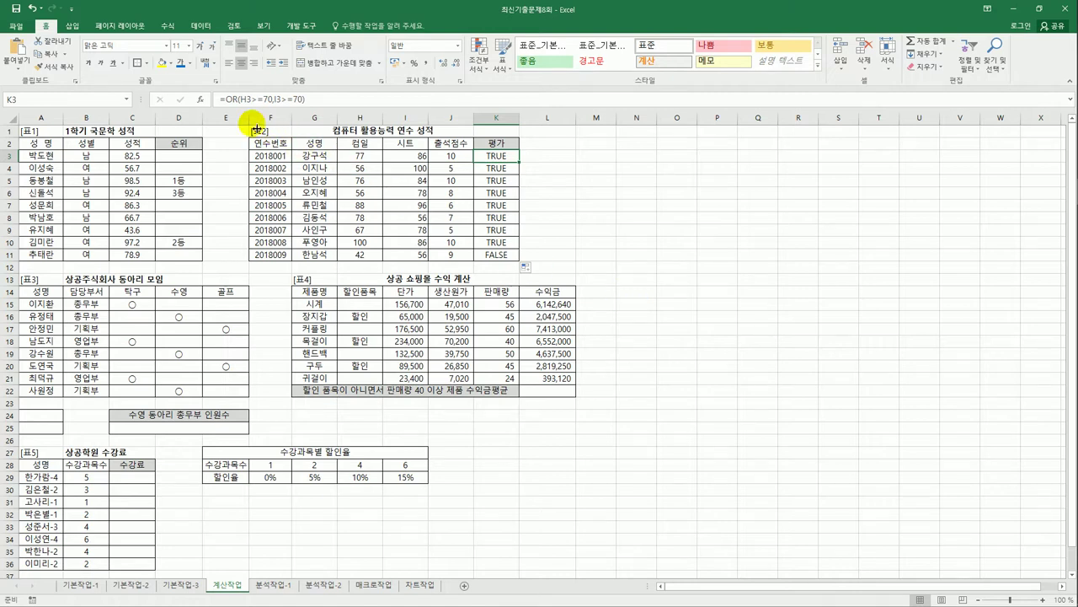
left_click(225, 99)
type("a")
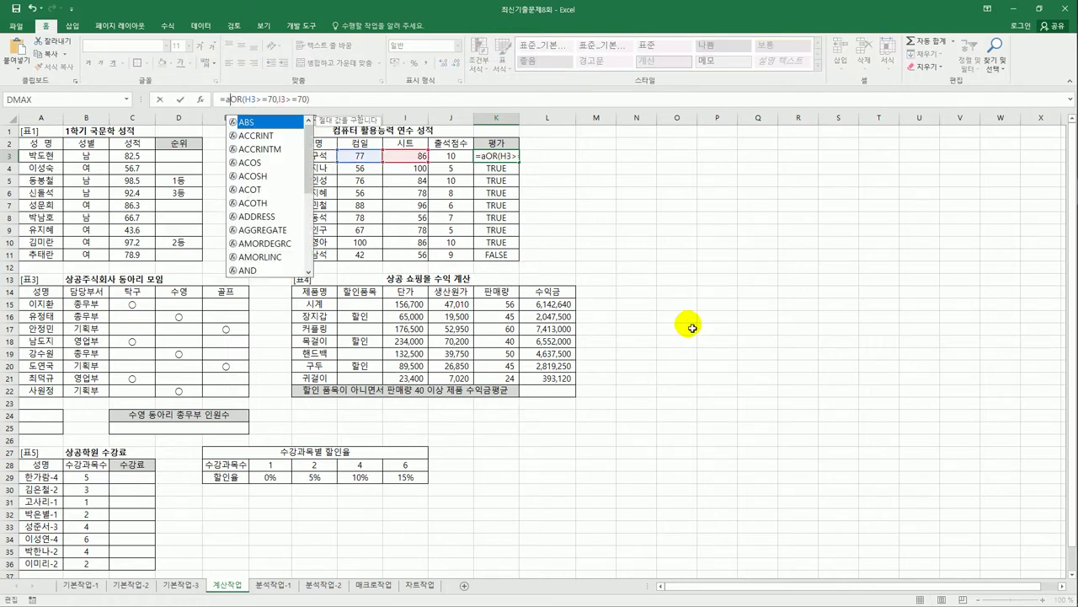
type("nd")
key("Tab")
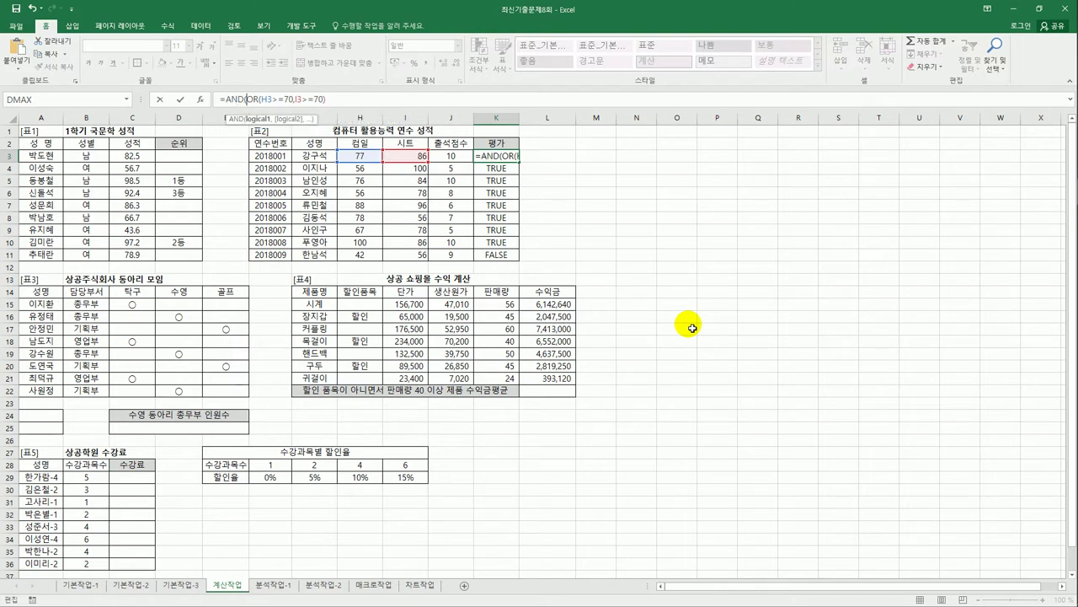
Add J3>=7 as the second AND condition in K3, and fill the formula down to K11.
left_click(346, 103)
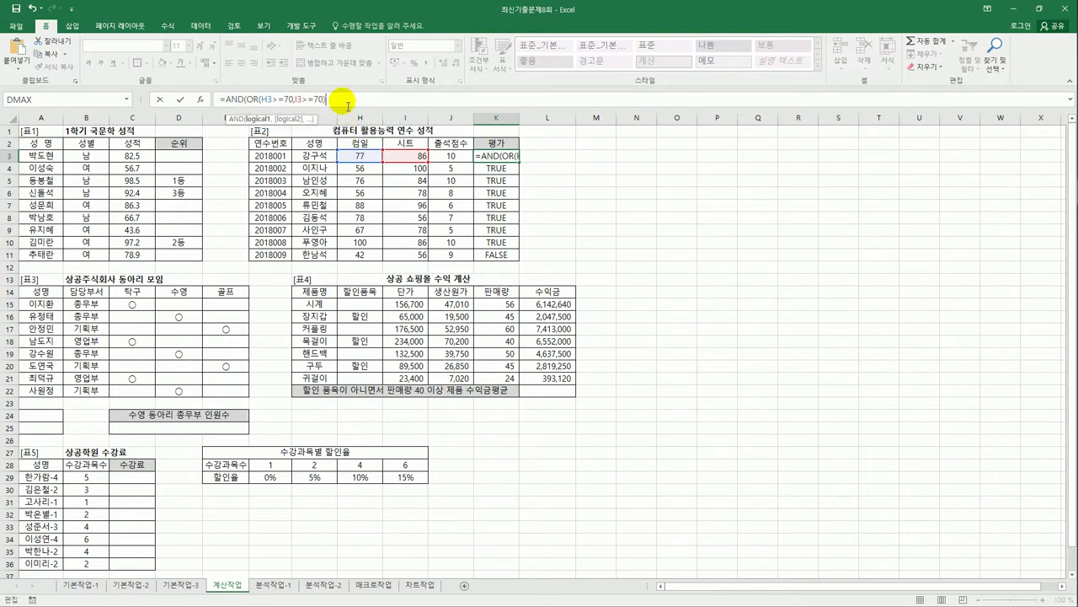
type(",")
left_click(451, 156)
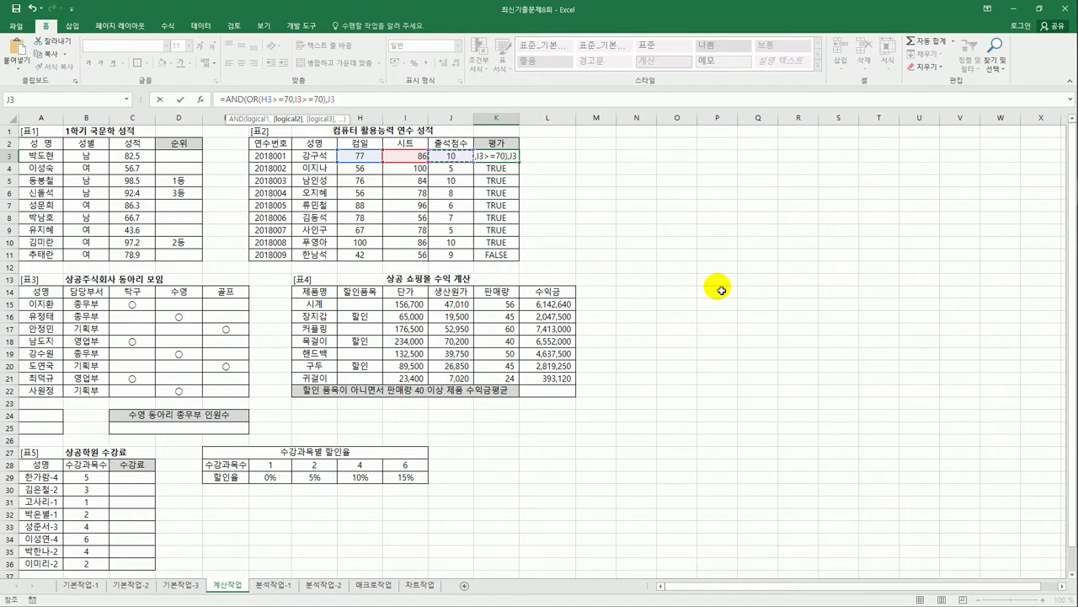
type(">=")
type("5)")
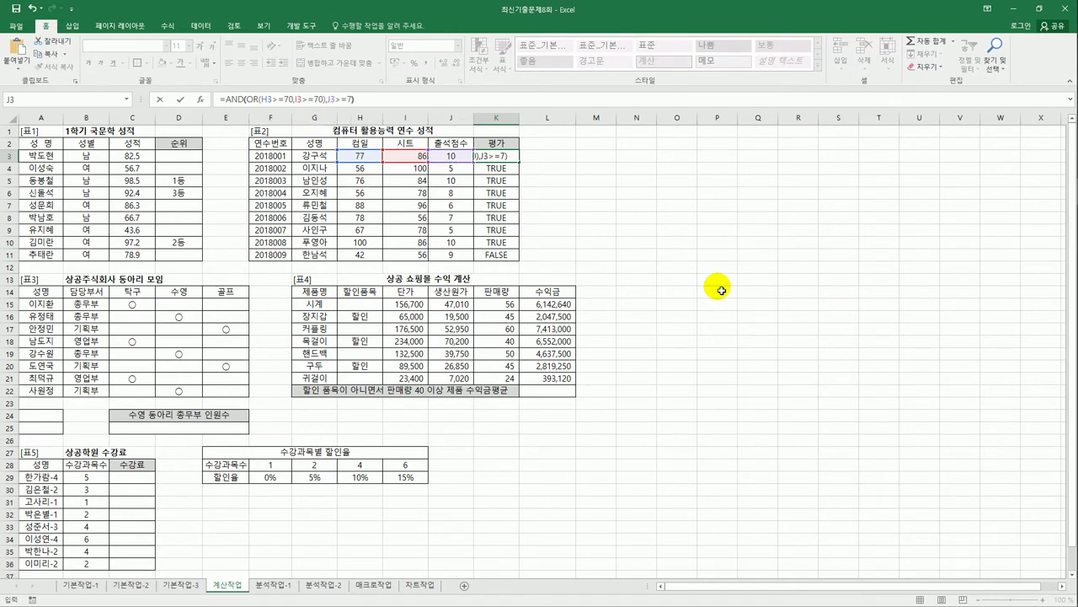
key("Return")
key("Up")
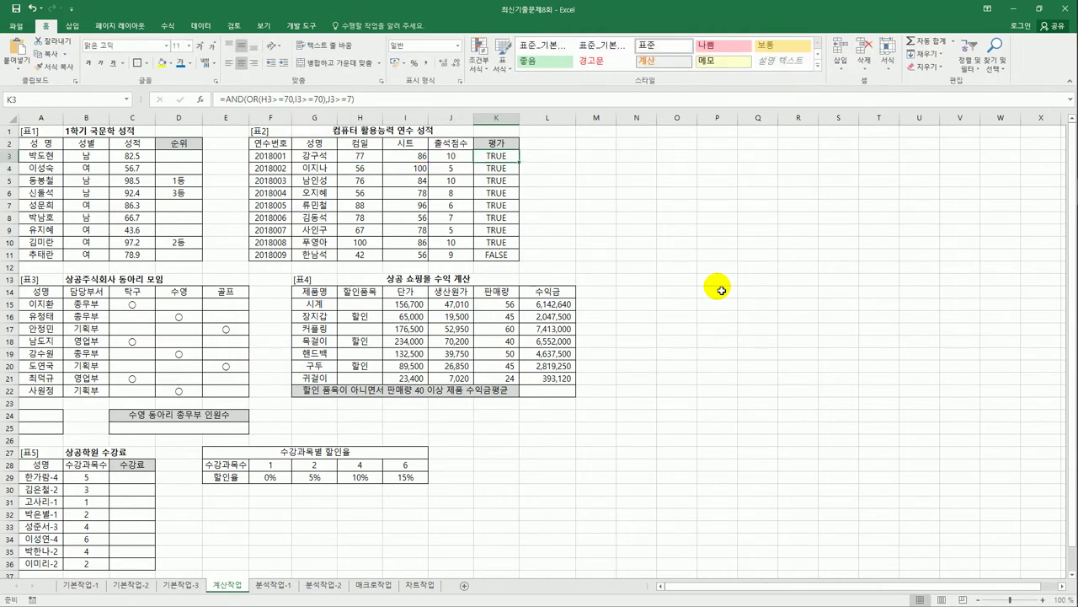
left_click_drag(519, 163, 514, 259)
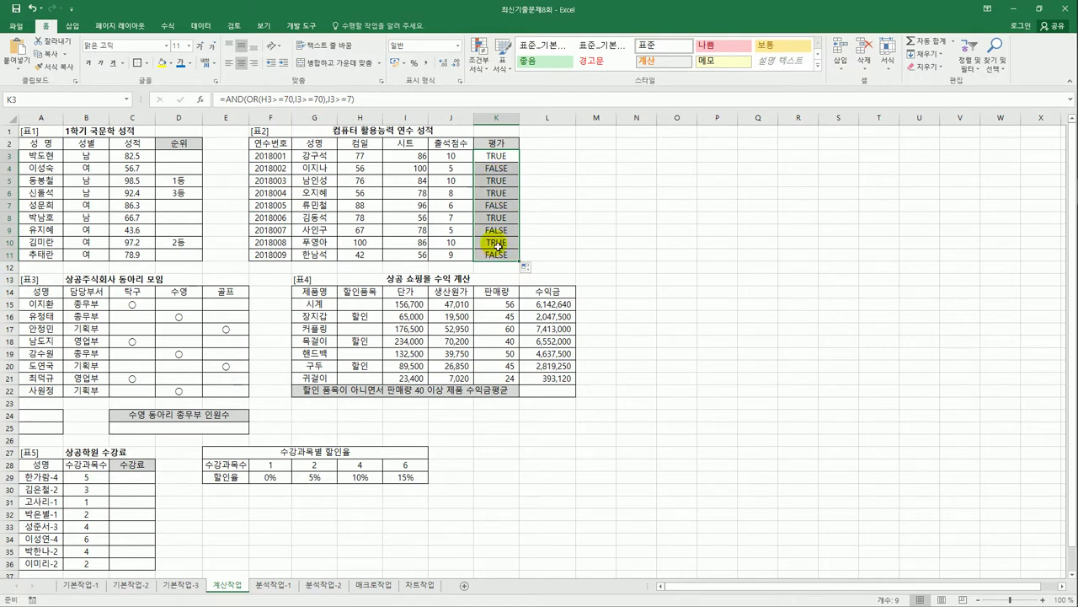
Nest the AND formula in K3 inside an IF function as its logical test.
left_click(497, 156)
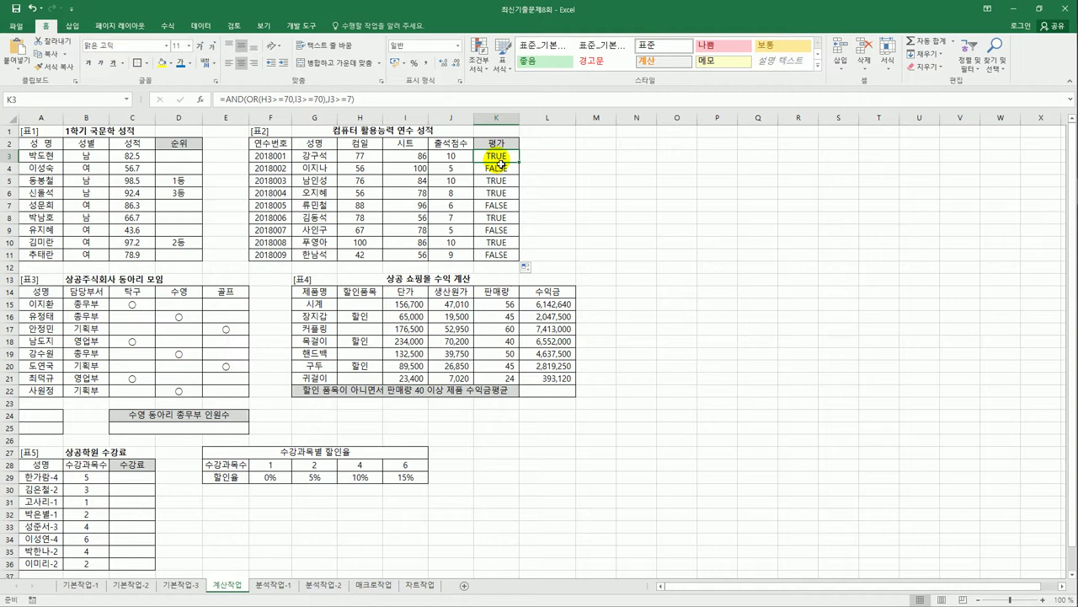
left_click(225, 99)
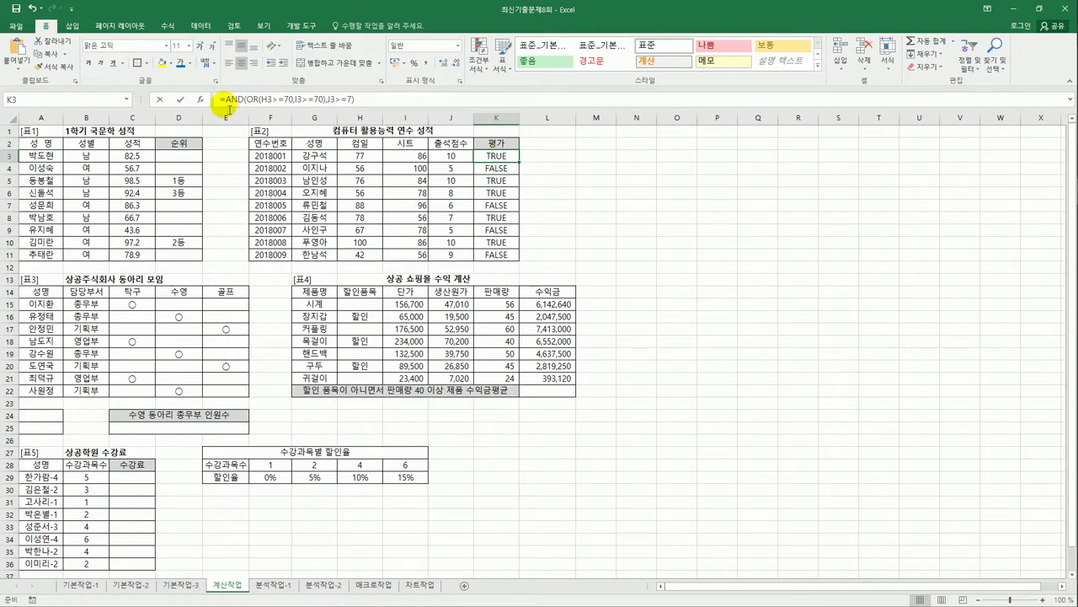
type("I")
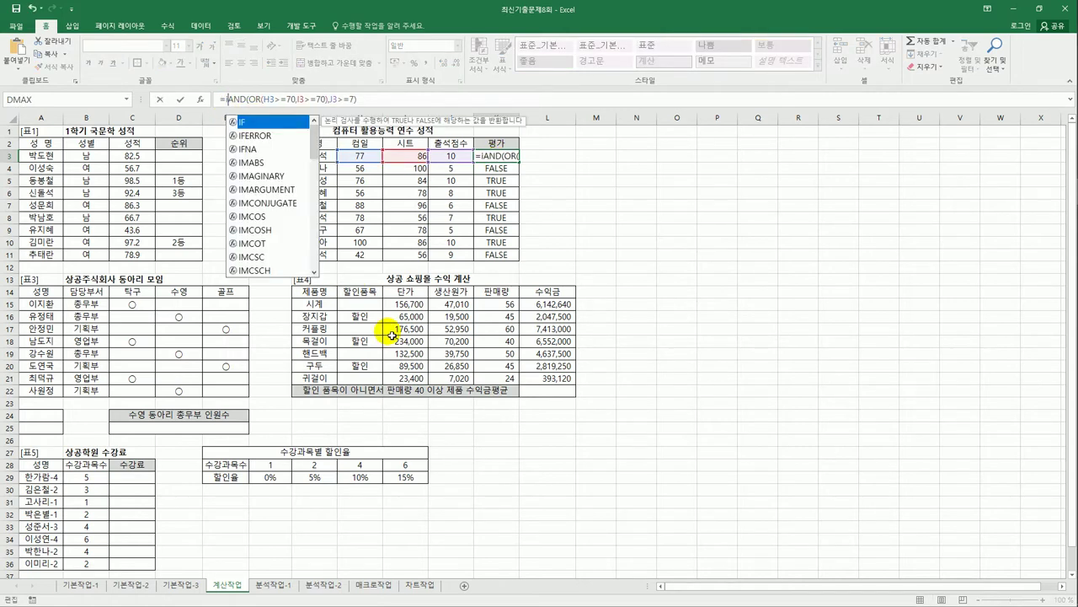
type("F(")
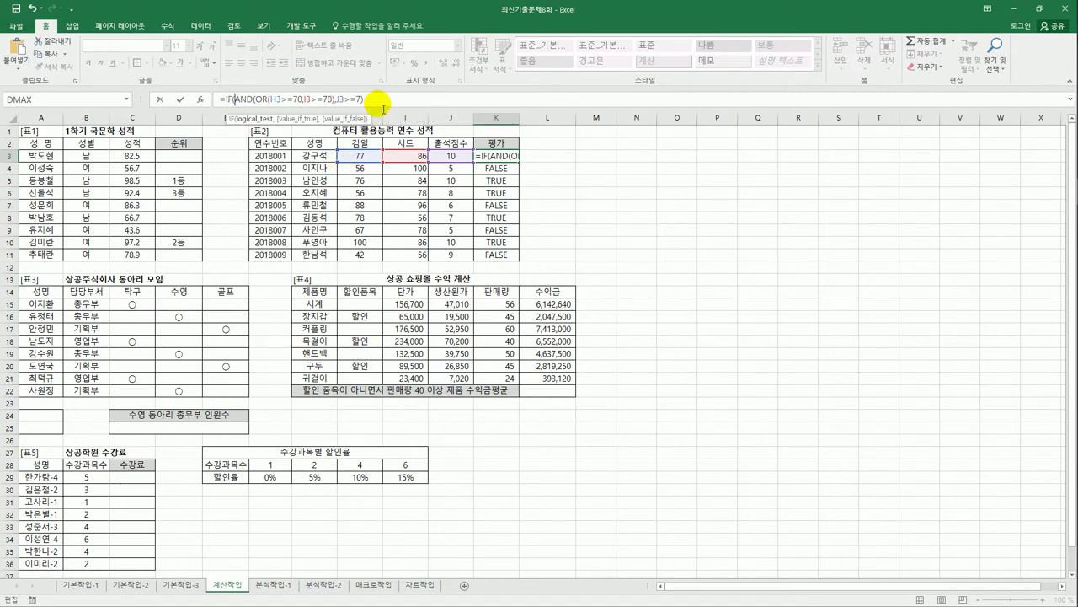
Set the IF results in K3 to "이수" when true and "" when false, and fill the formula down to K11.
left_click(387, 103)
type(",")
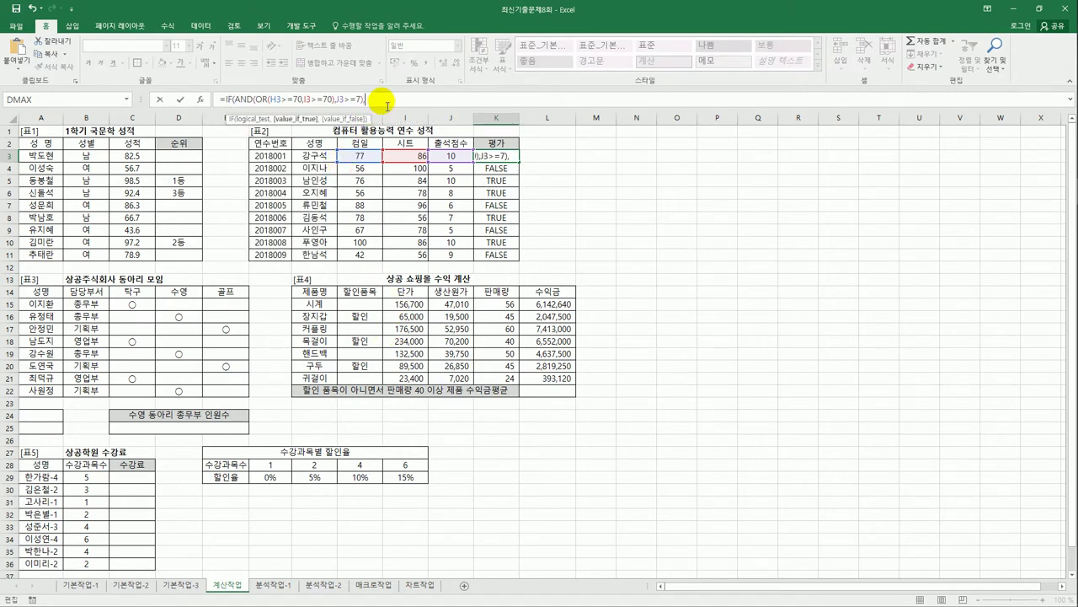
type("\"")
type("있")
type("수\",")
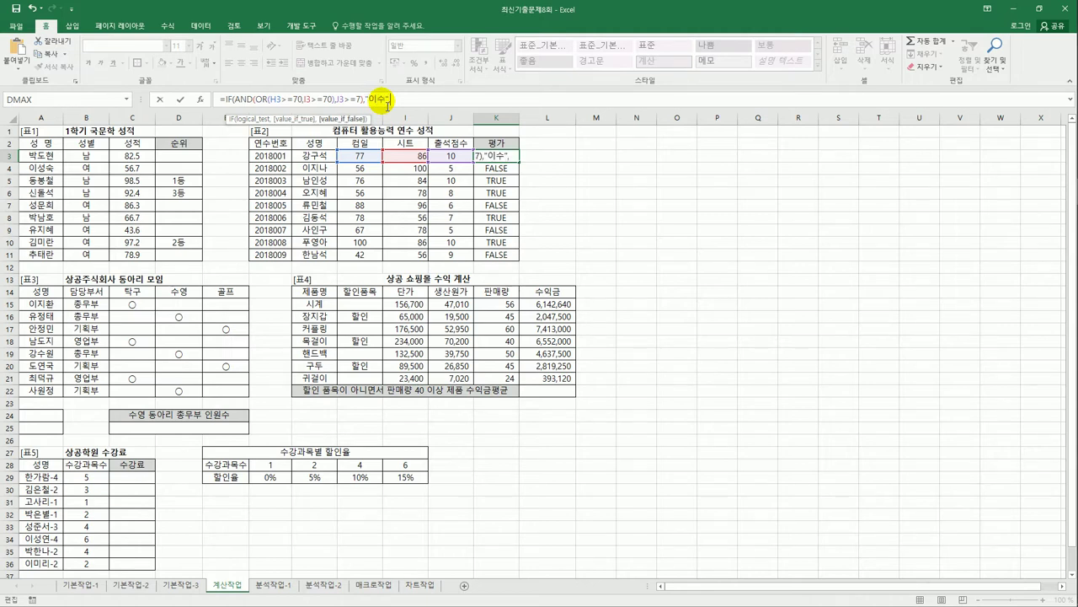
type("\"\"")
key("ctrl+Return")
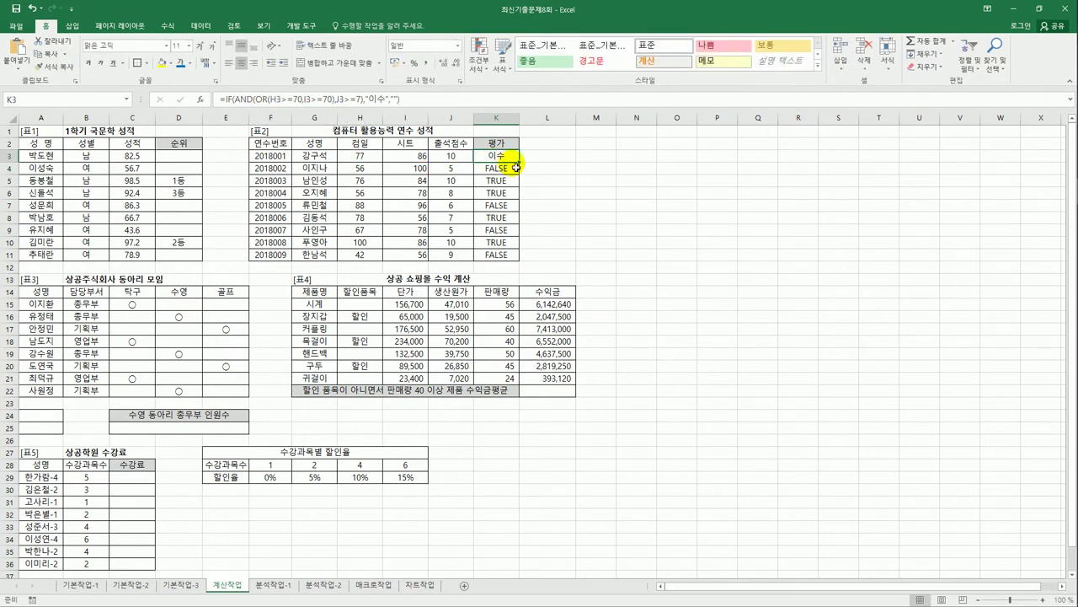
left_click_drag(519, 162, 511, 264)
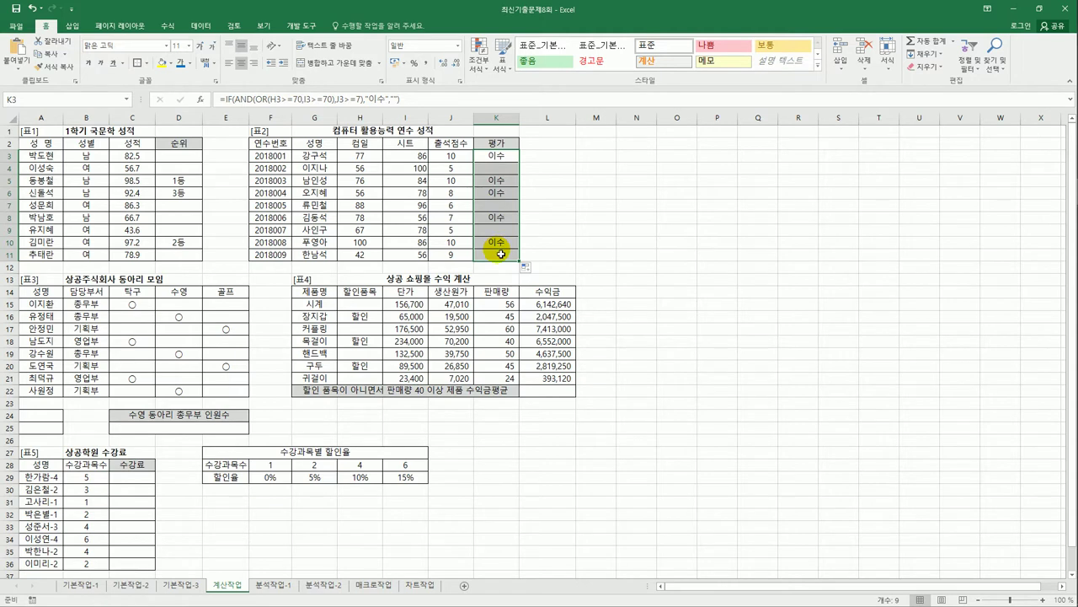
Copy the 담당부서 header and its 총무부 entry from B14:B15 into A24:A25 as the criteria range.
left_click(42, 417)
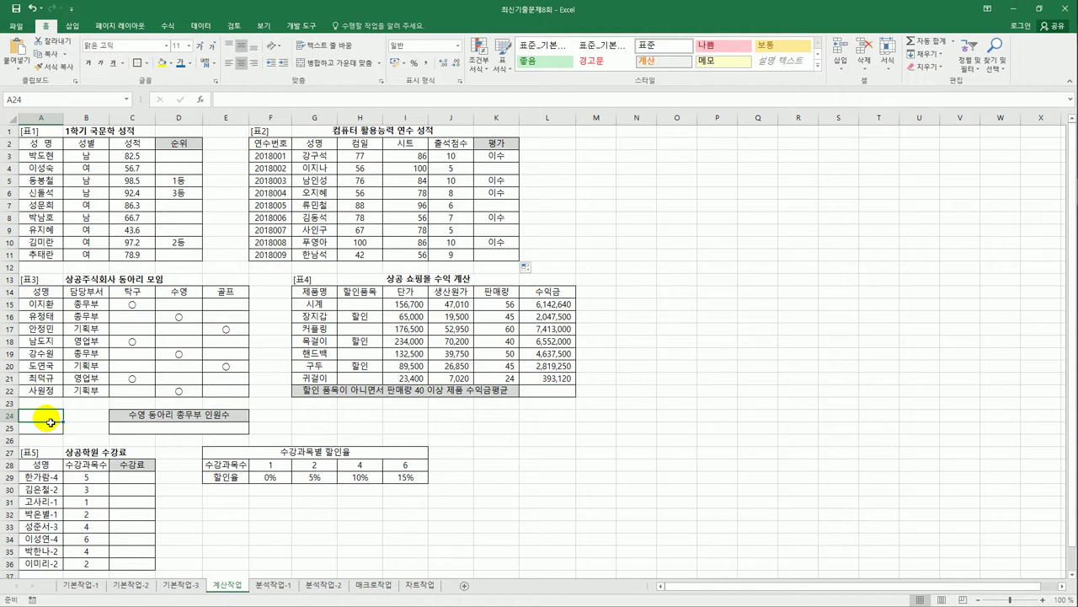
left_click(192, 297)
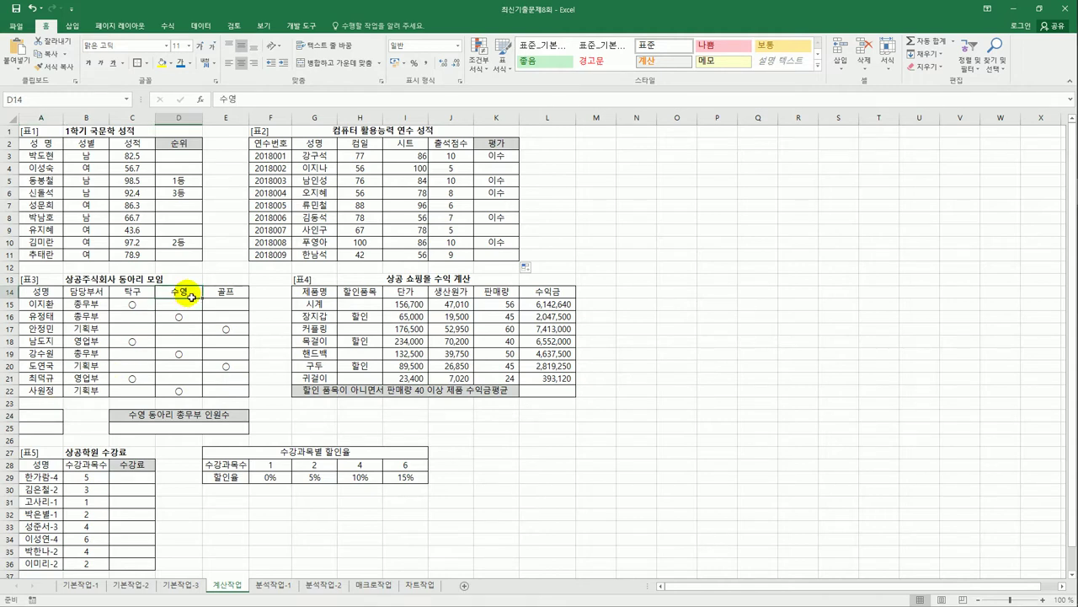
left_click(98, 292)
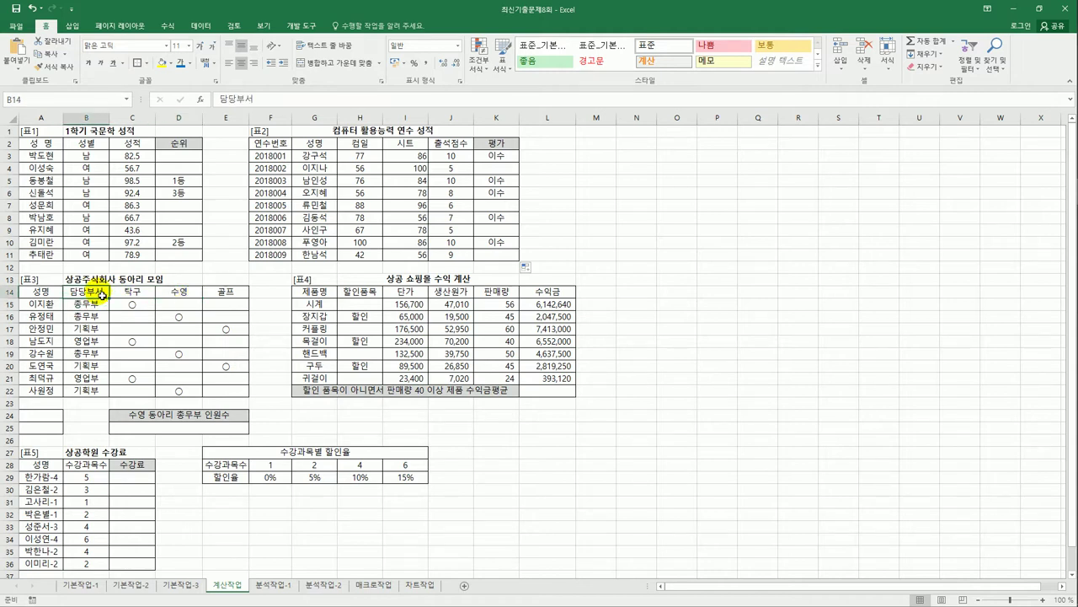
left_click_drag(101, 293, 99, 308)
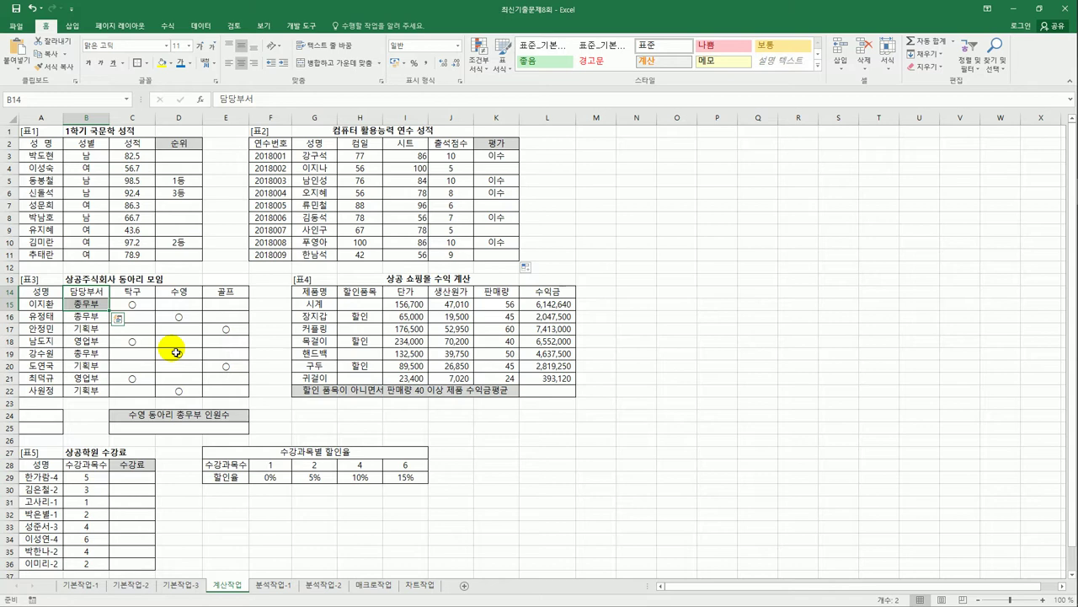
key("ctrl+c")
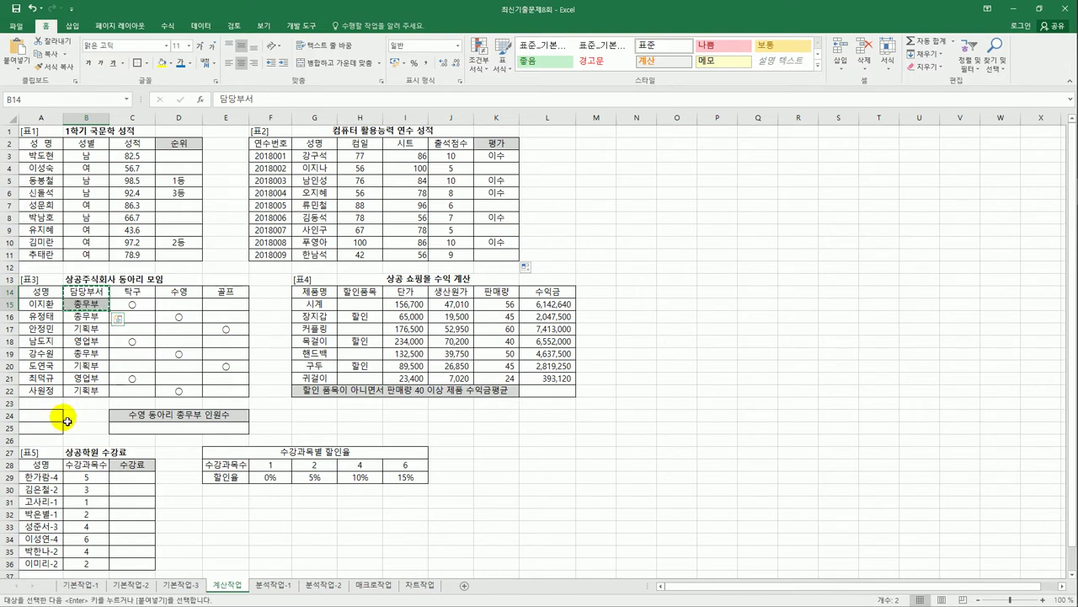
left_click(59, 415)
key("ctrl+v")
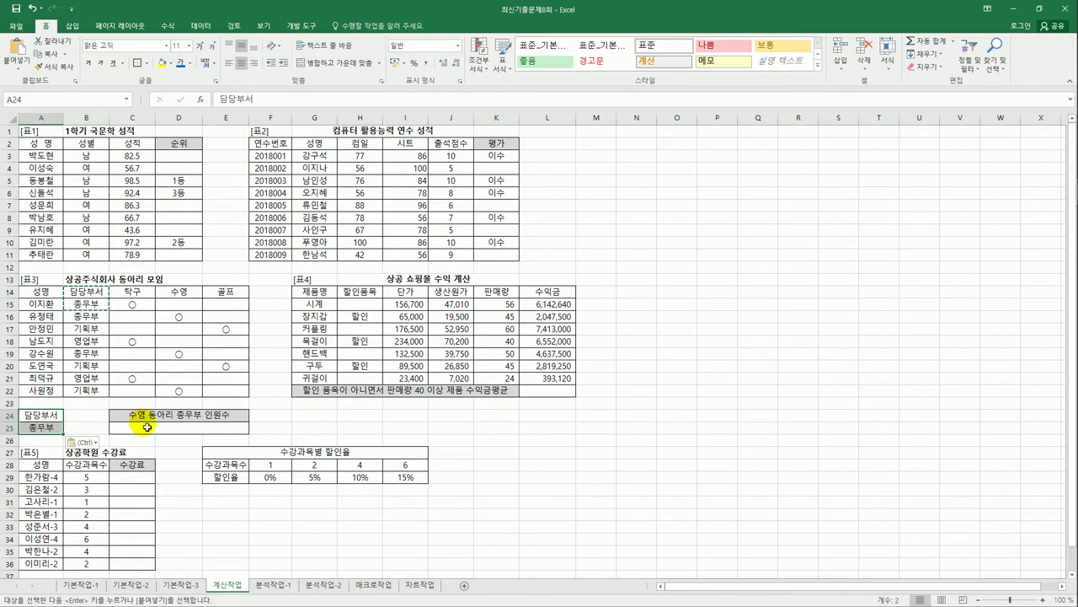
Start a DCOUNTA formula in C25 with the whole [표3] table, A14:E22, as the database.
left_click(133, 427)
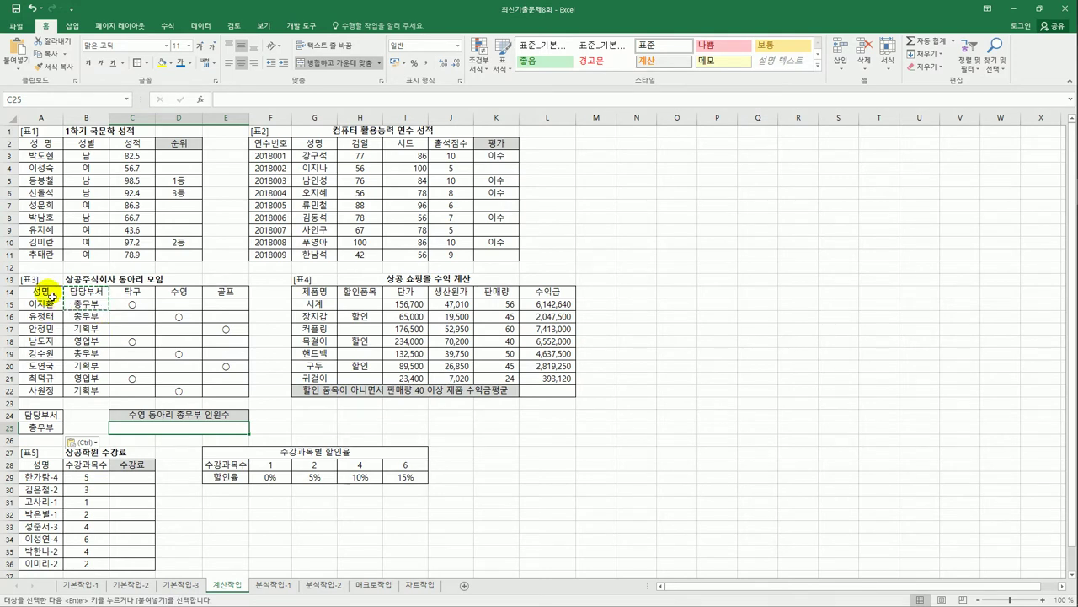
left_click_drag(52, 297, 217, 393)
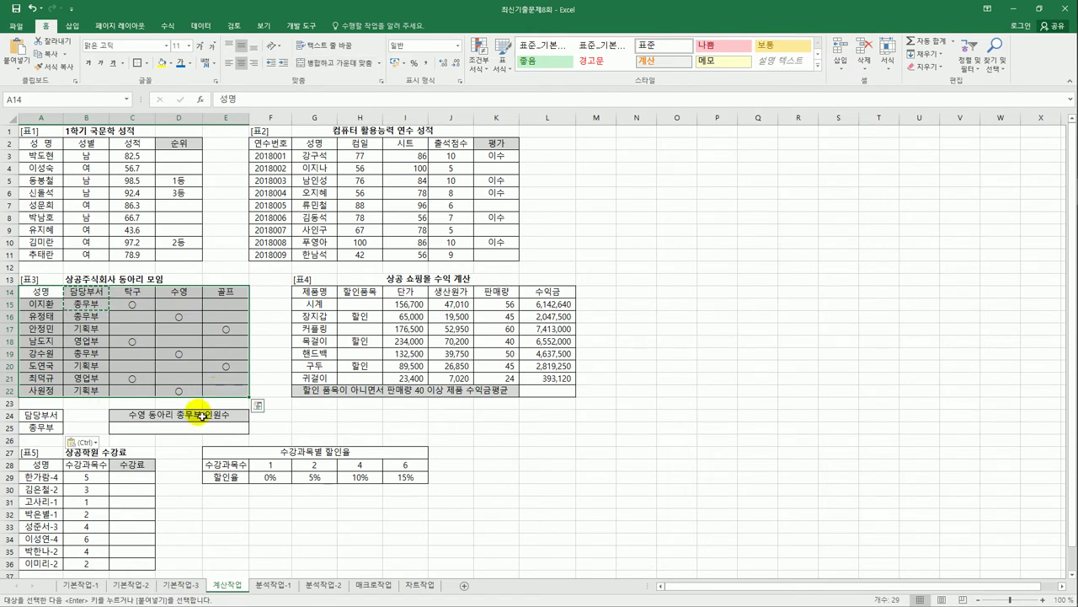
left_click(197, 430)
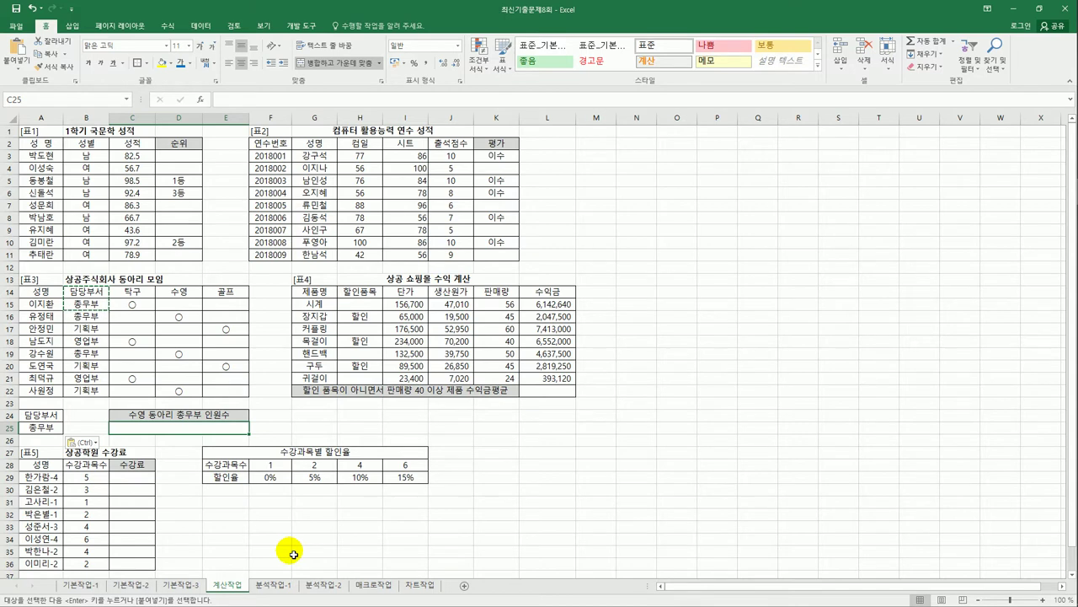
type("=")
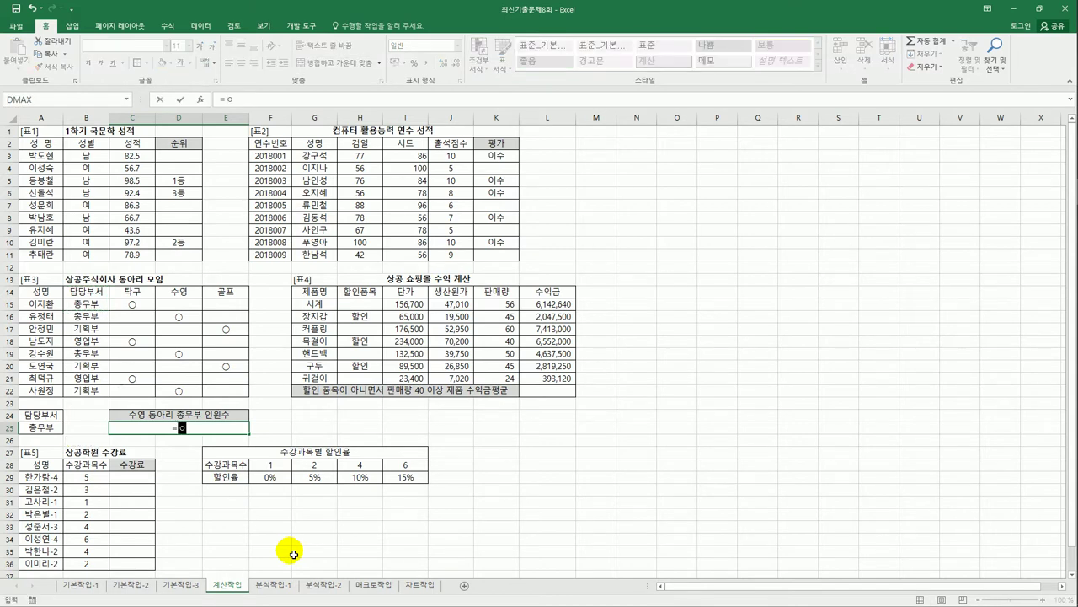
type("dc")
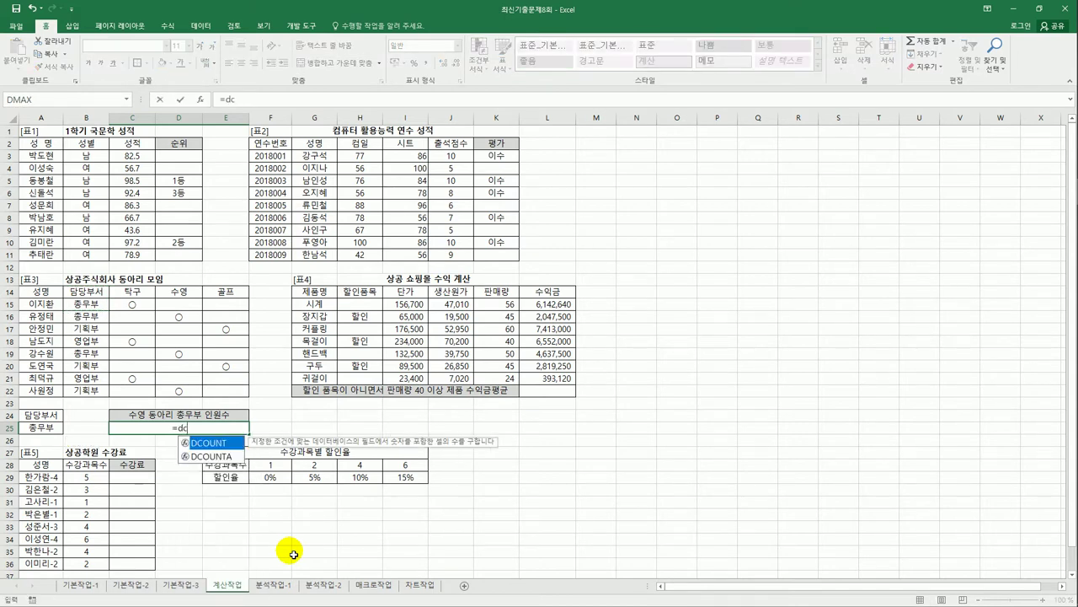
double_click(218, 456)
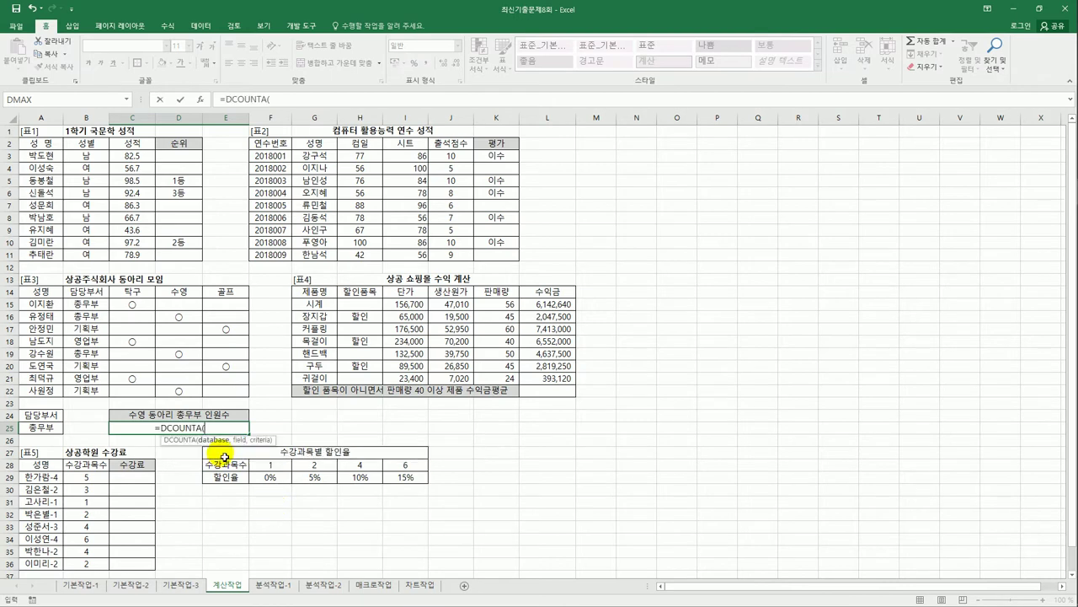
left_click_drag(42, 291, 225, 291)
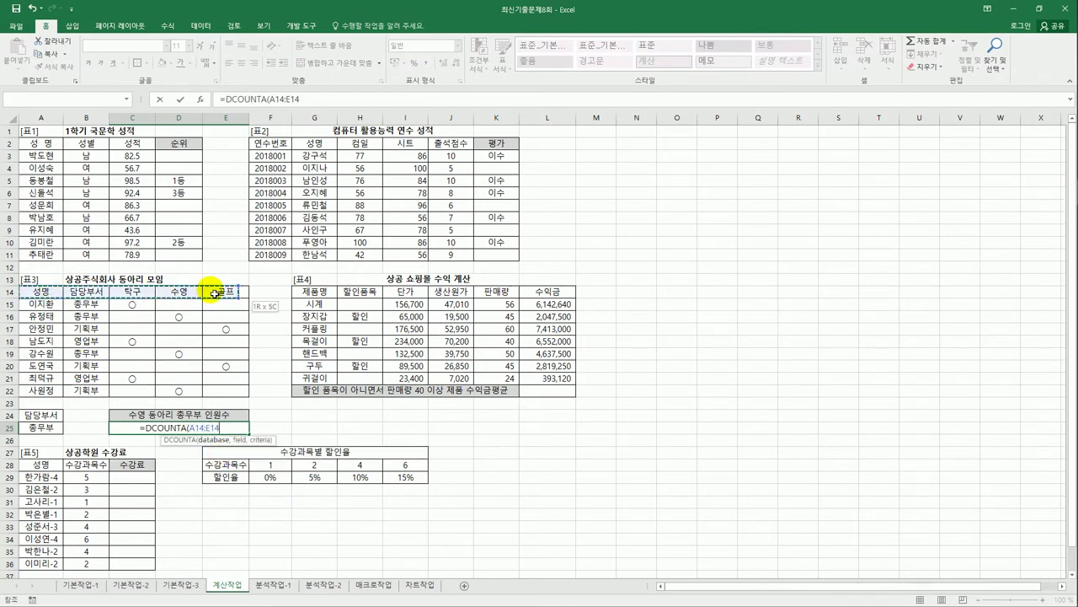
left_click_drag(215, 339, 217, 392)
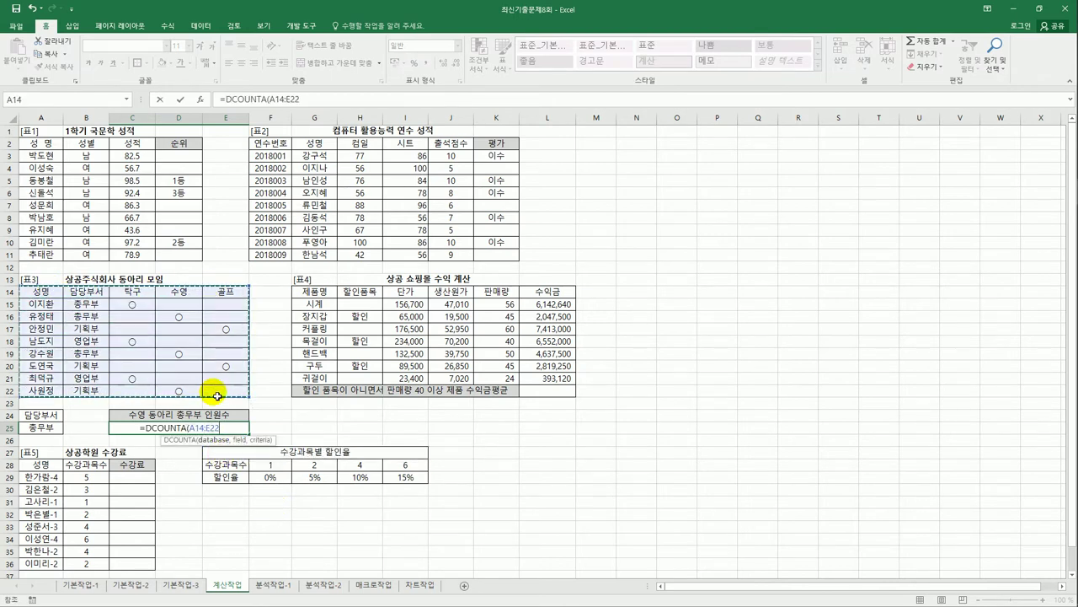
type(",")
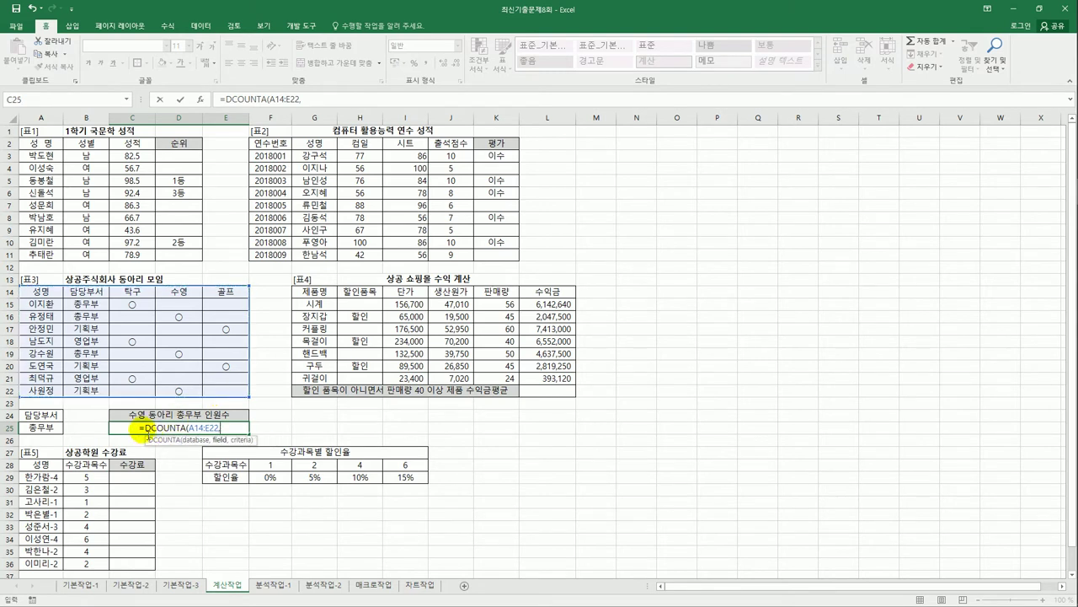
Complete the C25 DCOUNTA formula with the 수영 header D14 as the field and A24:A25 as the criteria.
left_click(182, 292)
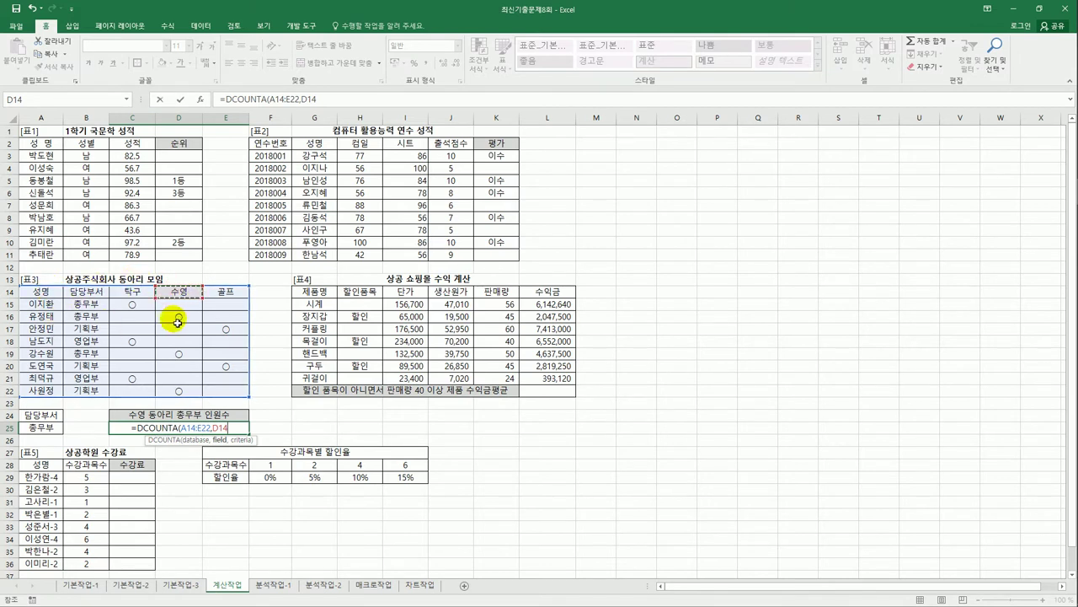
type(",")
left_click(51, 416)
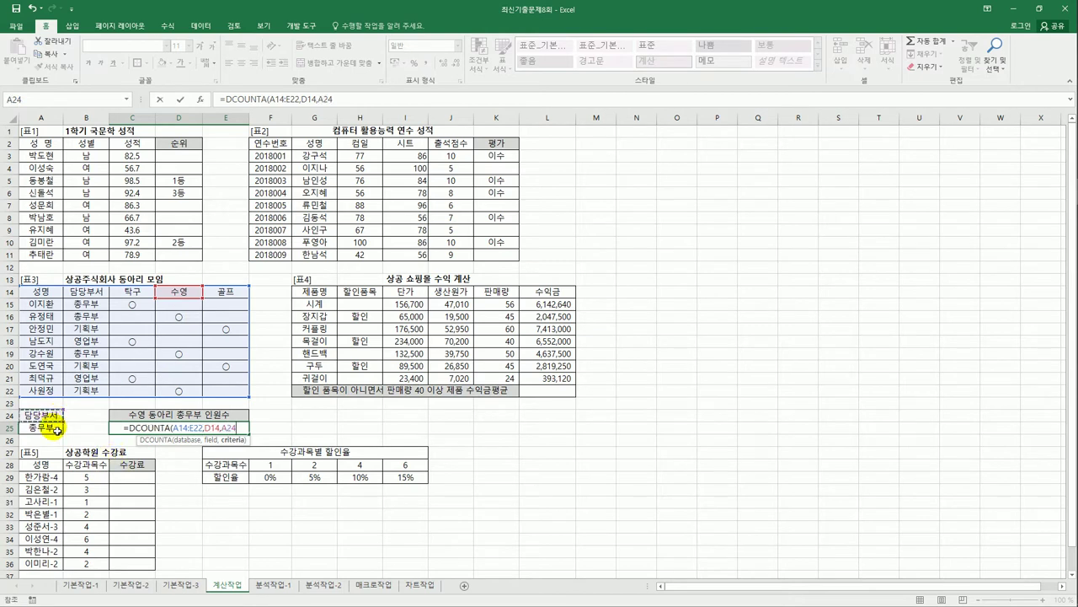
left_click_drag(56, 429, 56, 432)
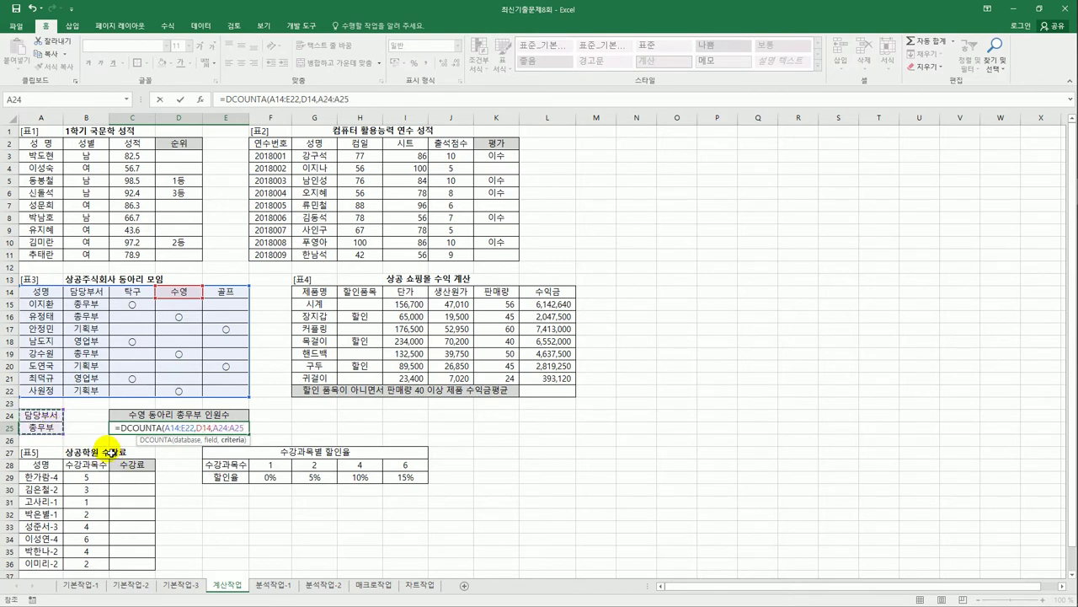
key("ctrl+Return")
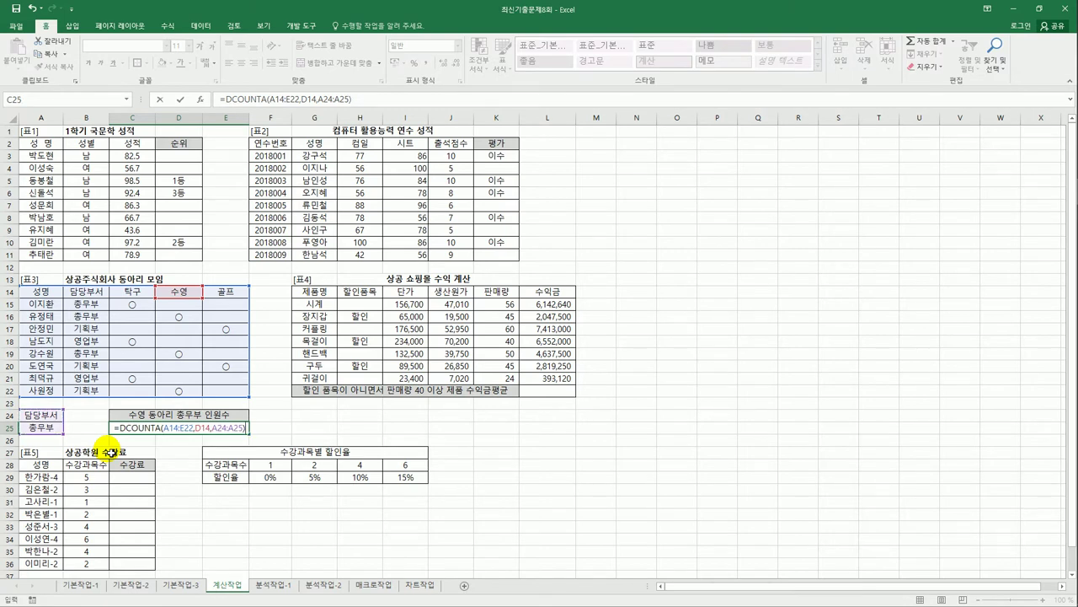
key("Return")
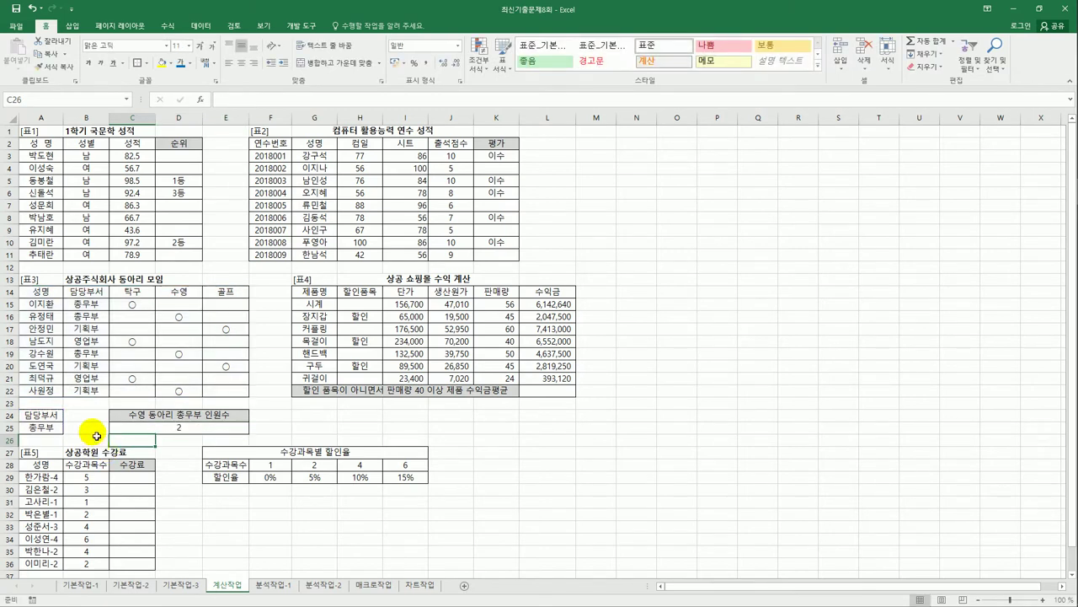
Check the count in C25 against the 수영 marks and 담당부서 entries in [표3].
left_click(44, 427)
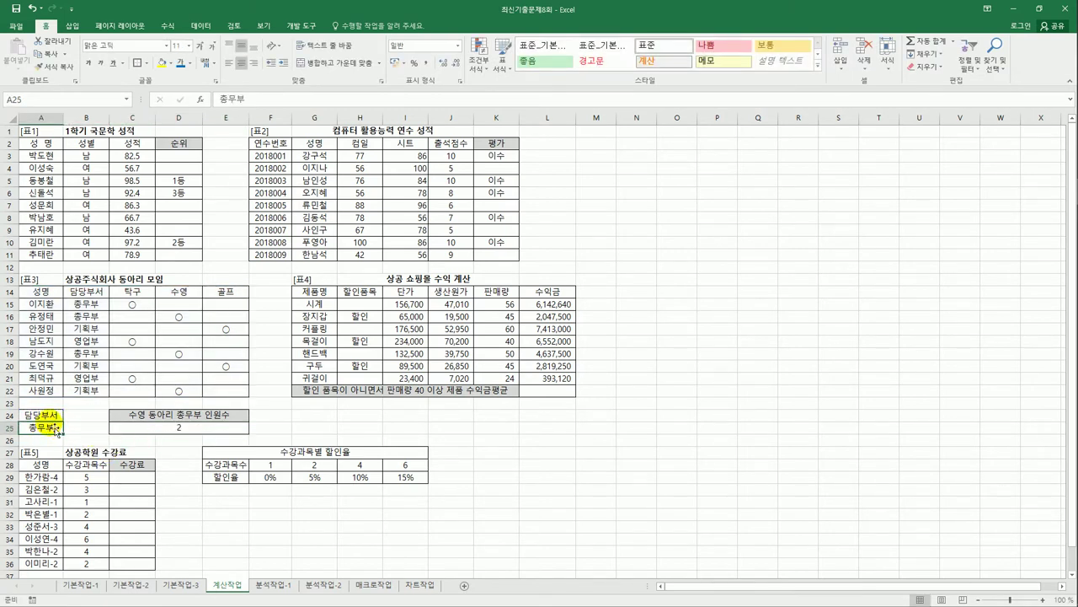
left_click(176, 317)
left_click(181, 354)
left_click(181, 390)
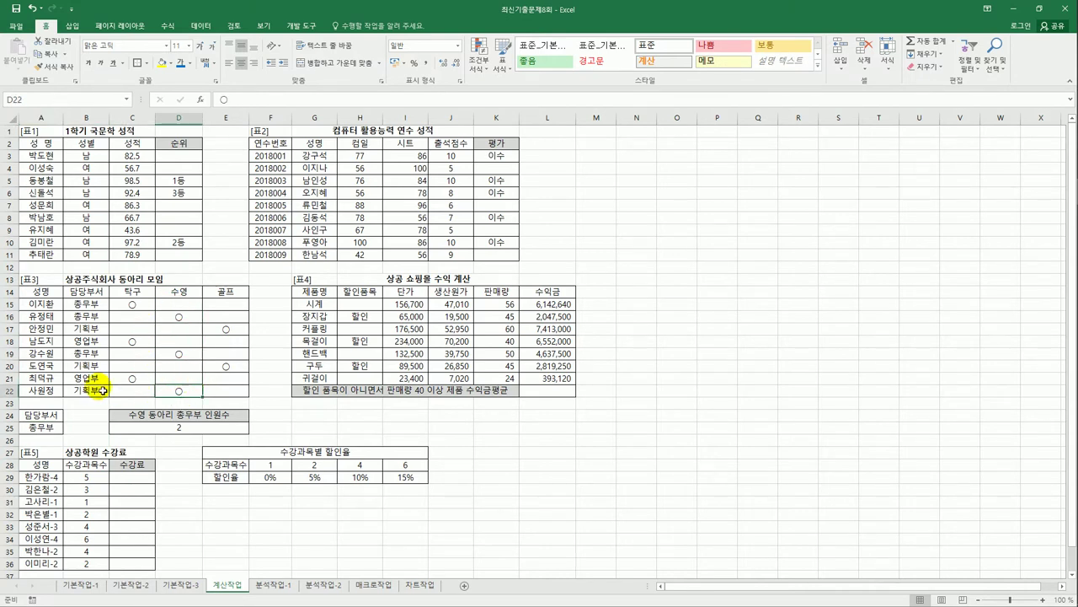
left_click(90, 353)
left_click(100, 318, "ctrl")
left_click(178, 317)
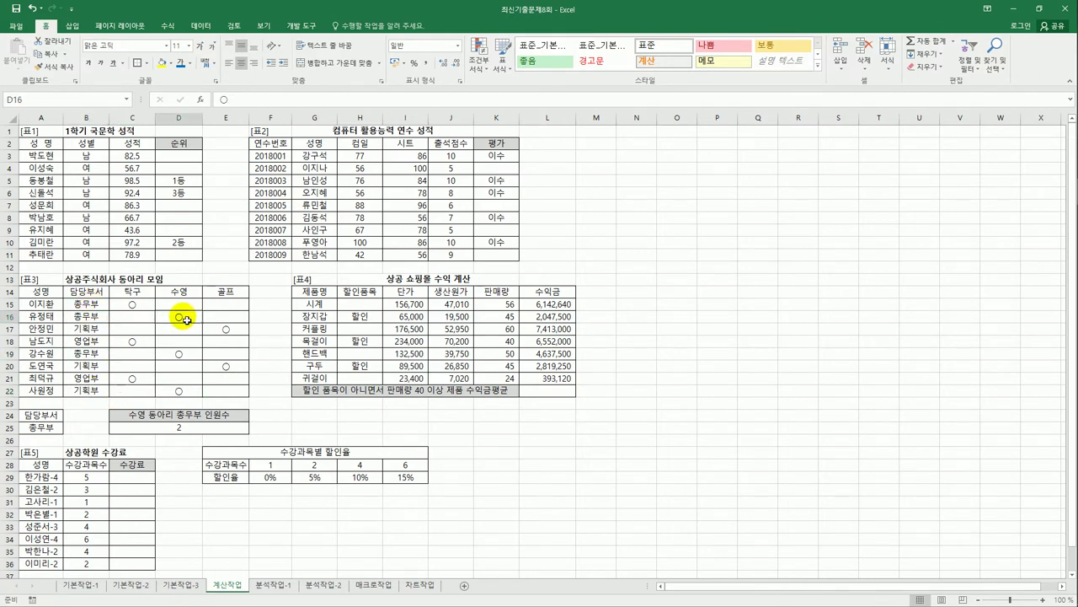
left_click(181, 360)
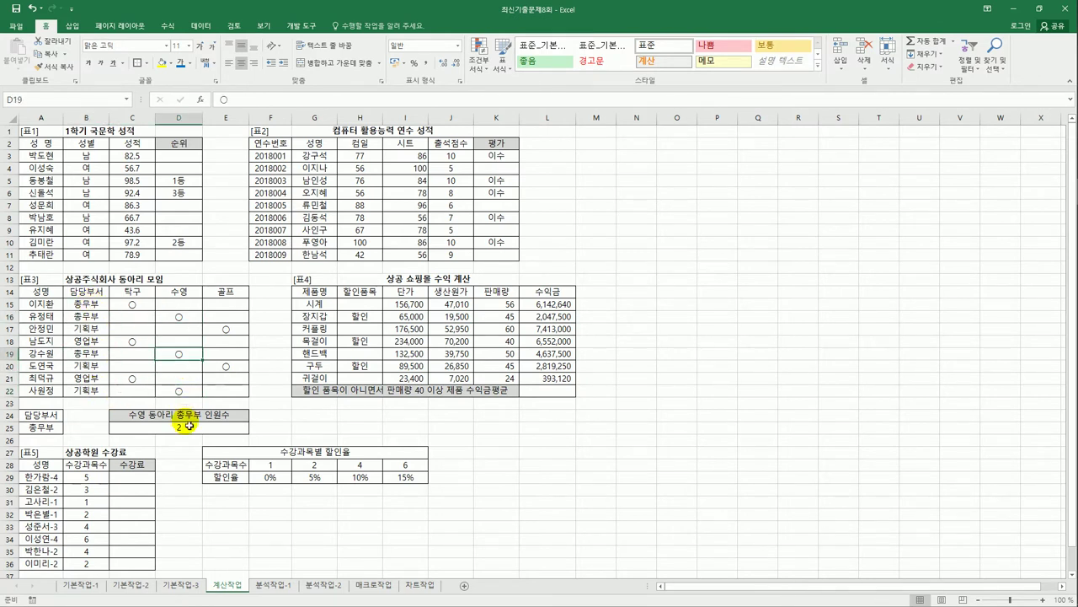
left_click(185, 428)
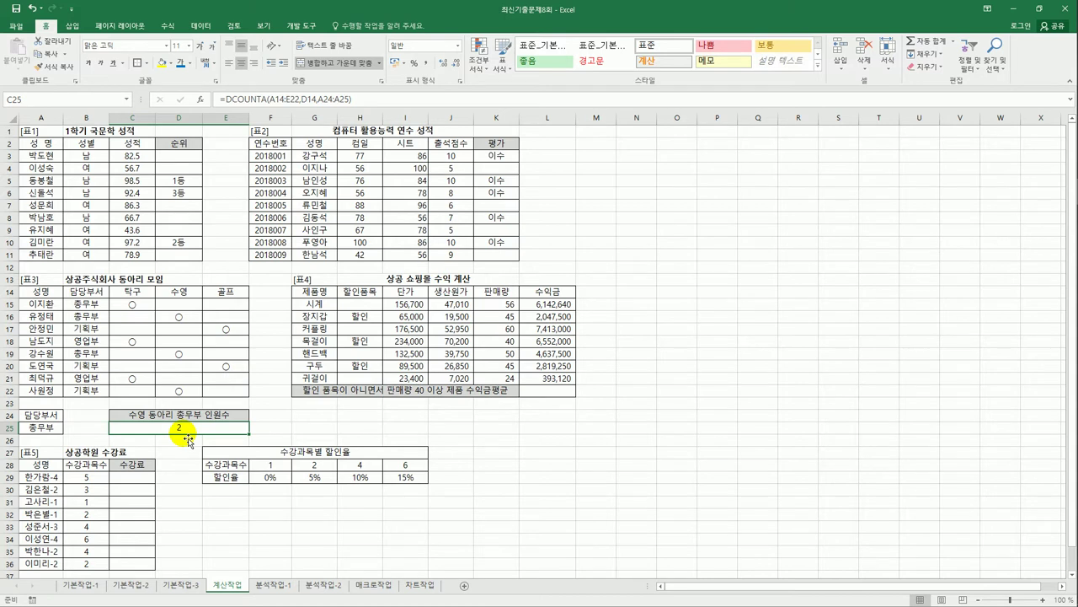
Note the comparison operators for the [표4] conditions beside the table: <> in N17 and >=40 in N18.
left_click(566, 393)
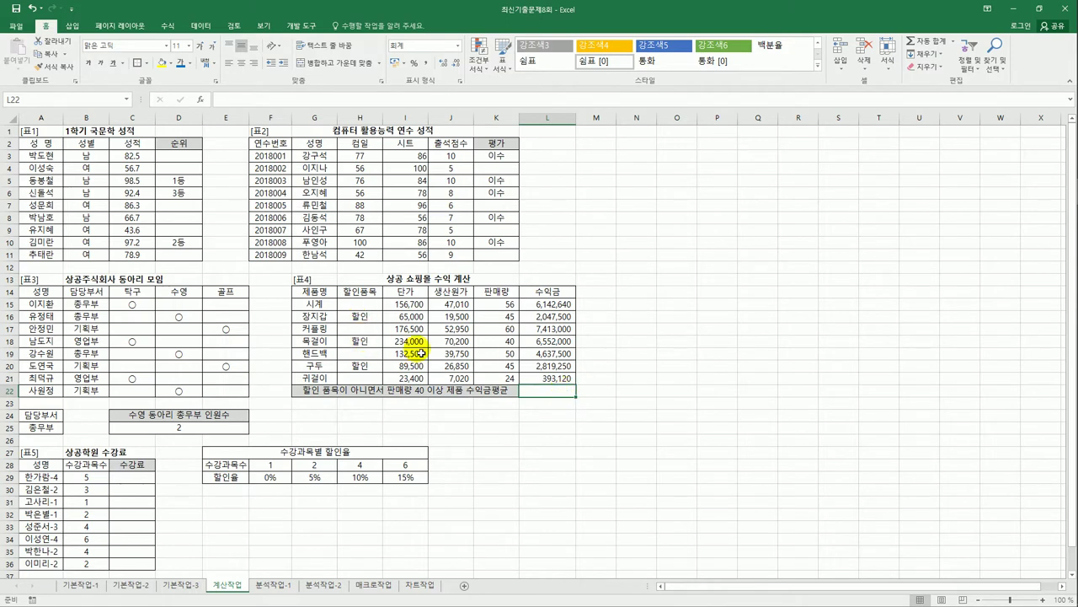
left_click(630, 334)
type("<>")
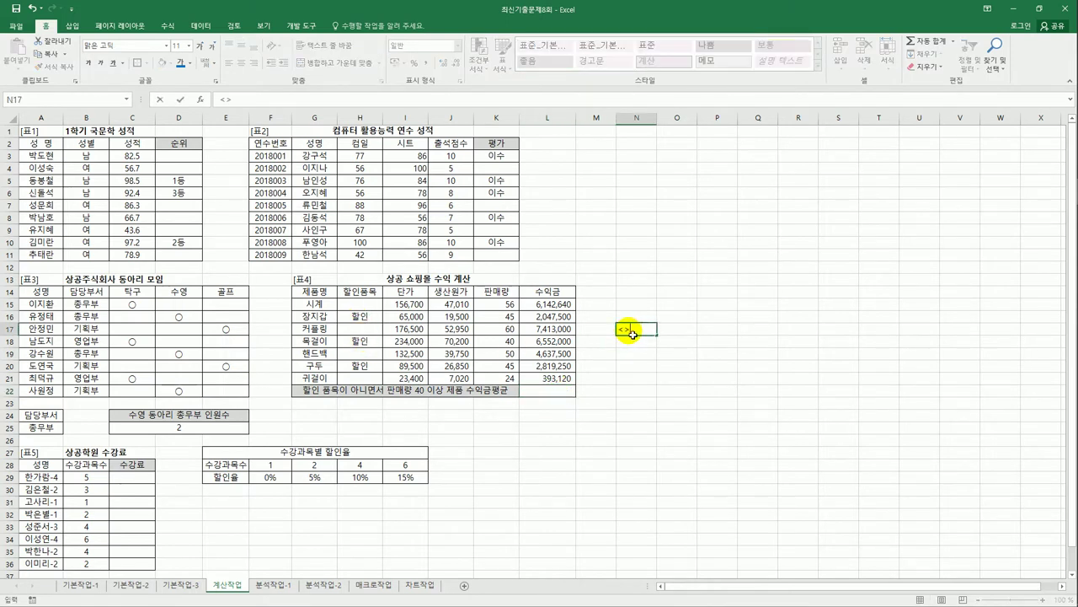
key("Return")
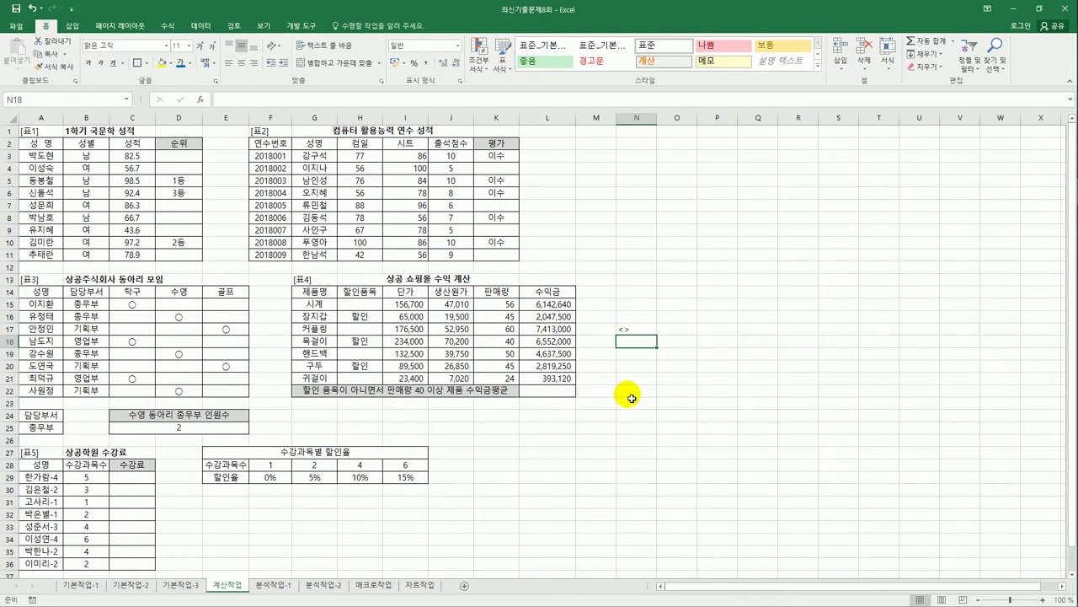
type(">=")
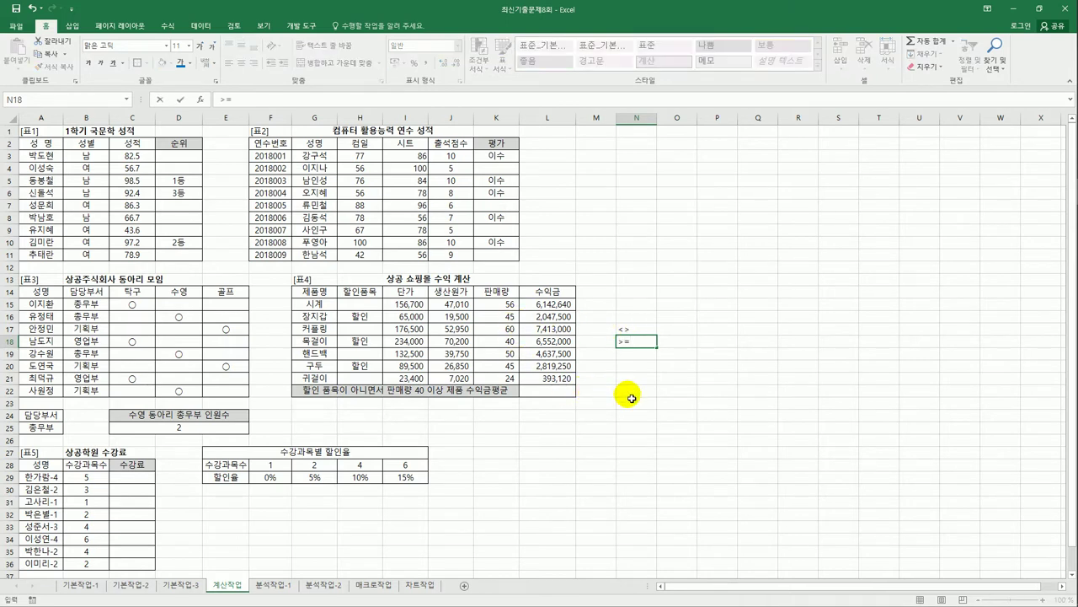
type("40")
key("Return")
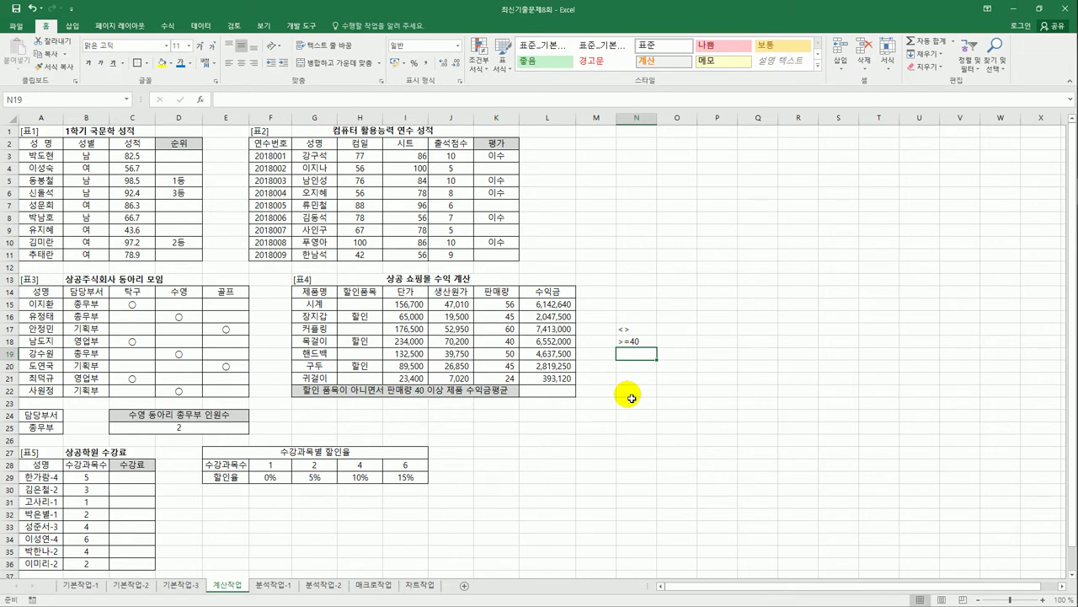
Start an AVERAGEIFS formula in L22 with the 수익금 values L15:L21 as the average range.
left_click_drag(547, 304, 550, 376)
left_click(552, 390)
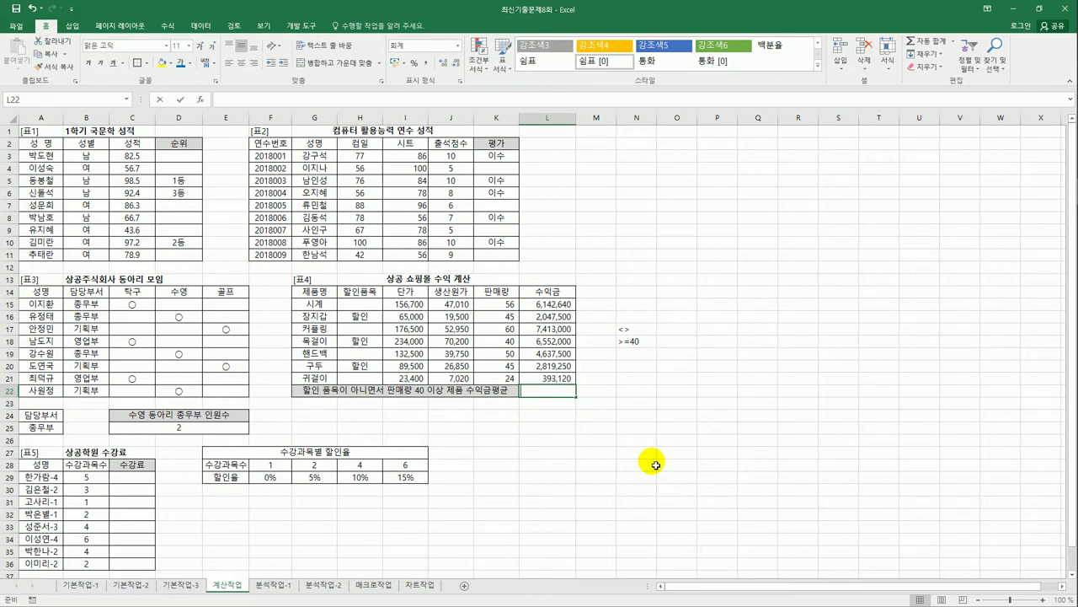
type("=av")
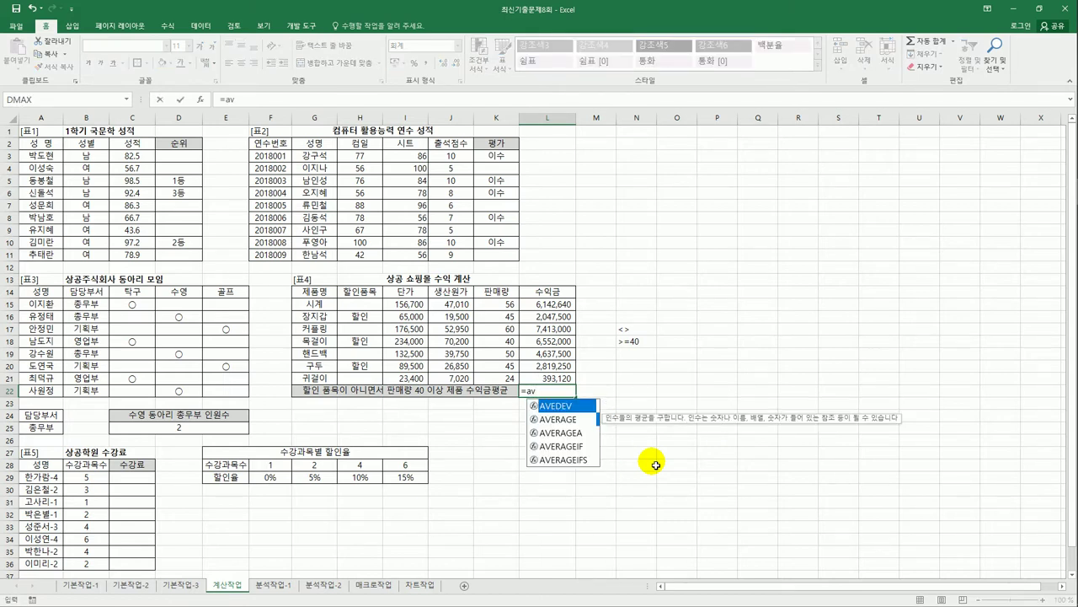
key("Down")
key("Down")
key("Down")
key("Down")
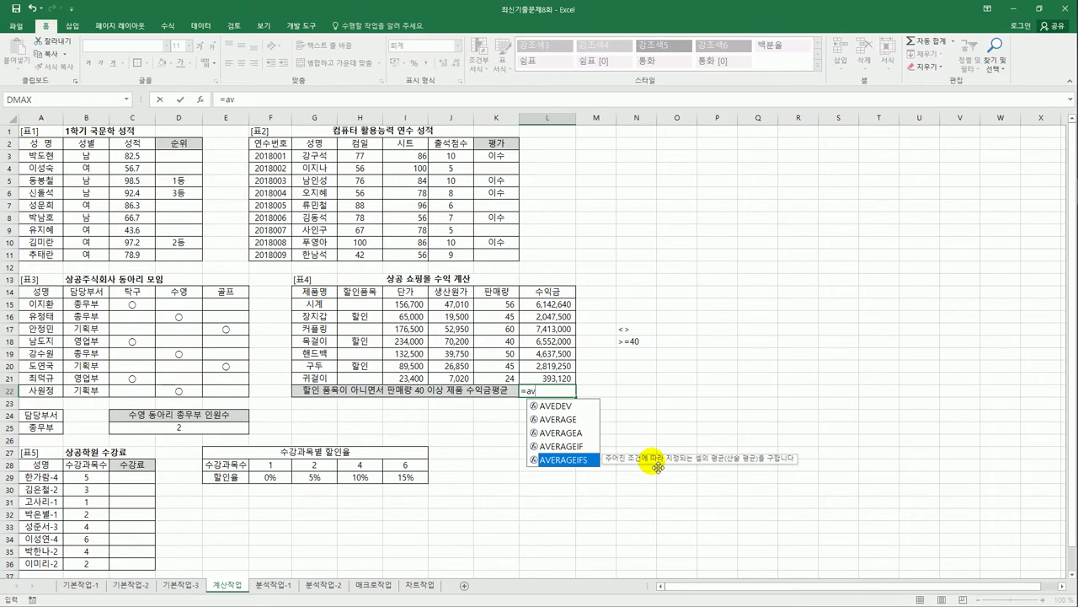
key("Tab")
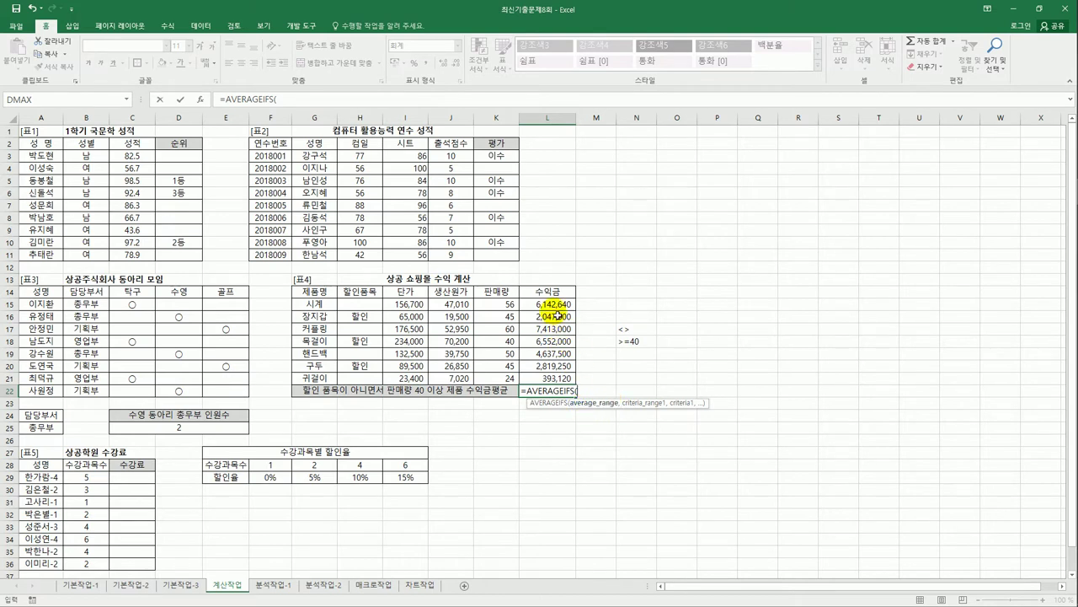
left_click_drag(553, 301, 552, 379)
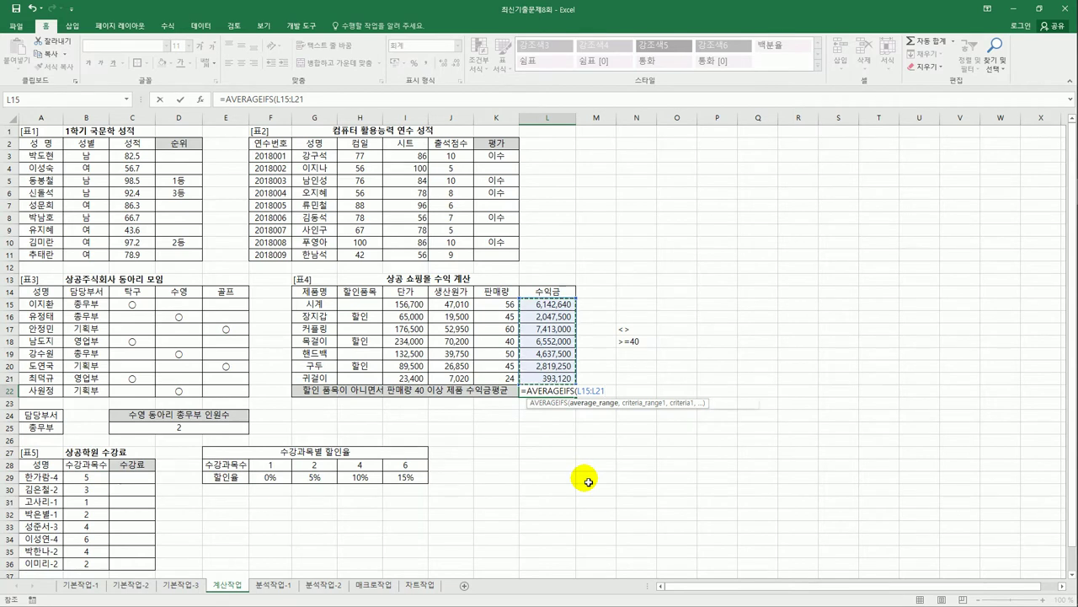
type(",")
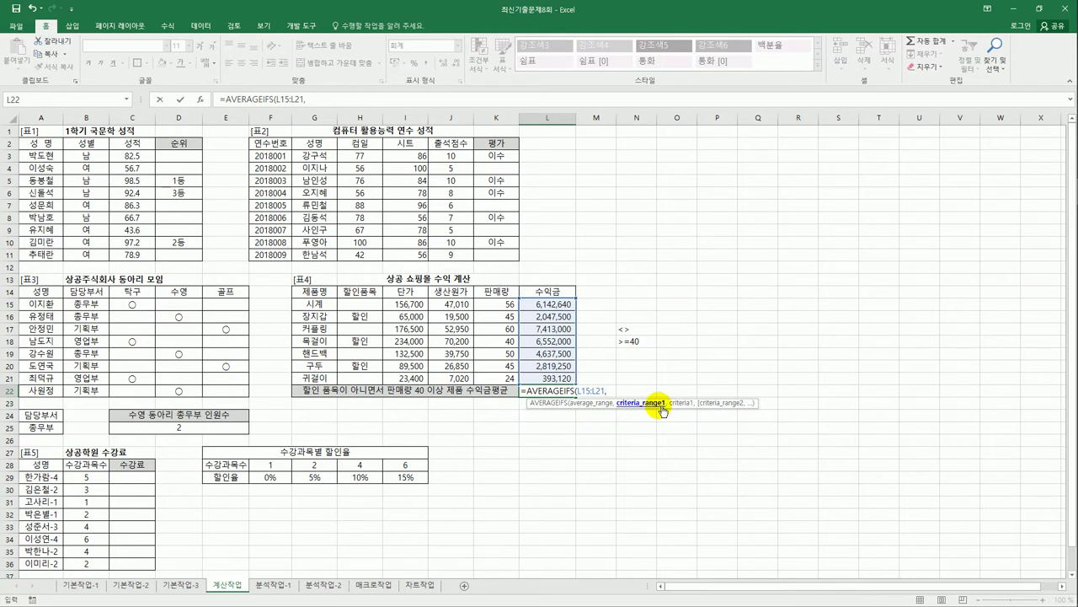
Complete the L22 AVERAGEIFS formula with criteria "<>할인" on 할인품목 H15:H21 and ">=40" on 판매량 K15:K21.
left_click_drag(368, 304, 369, 379)
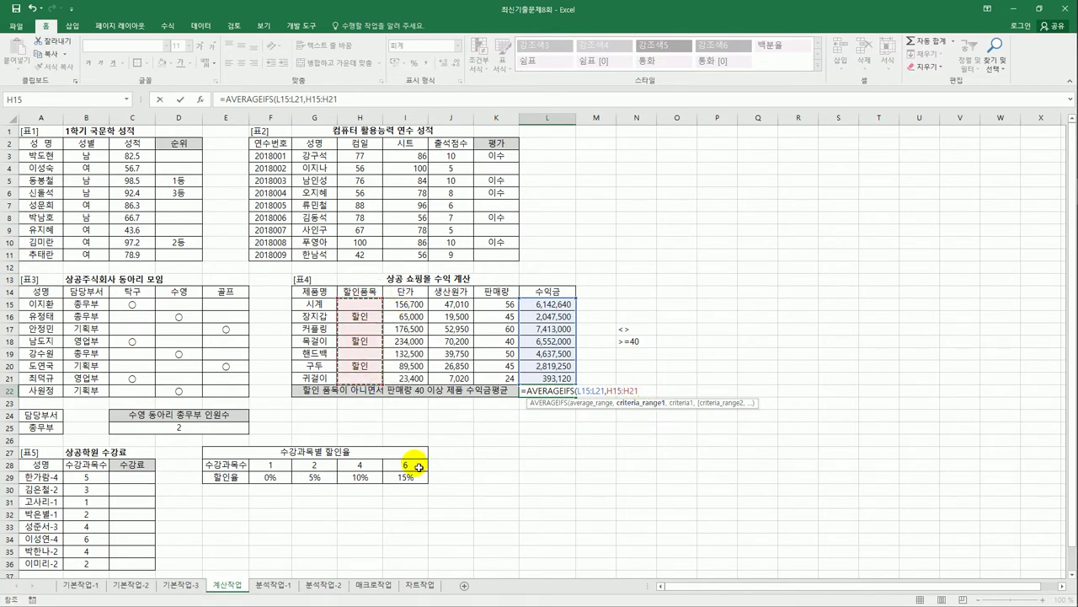
type(",\"")
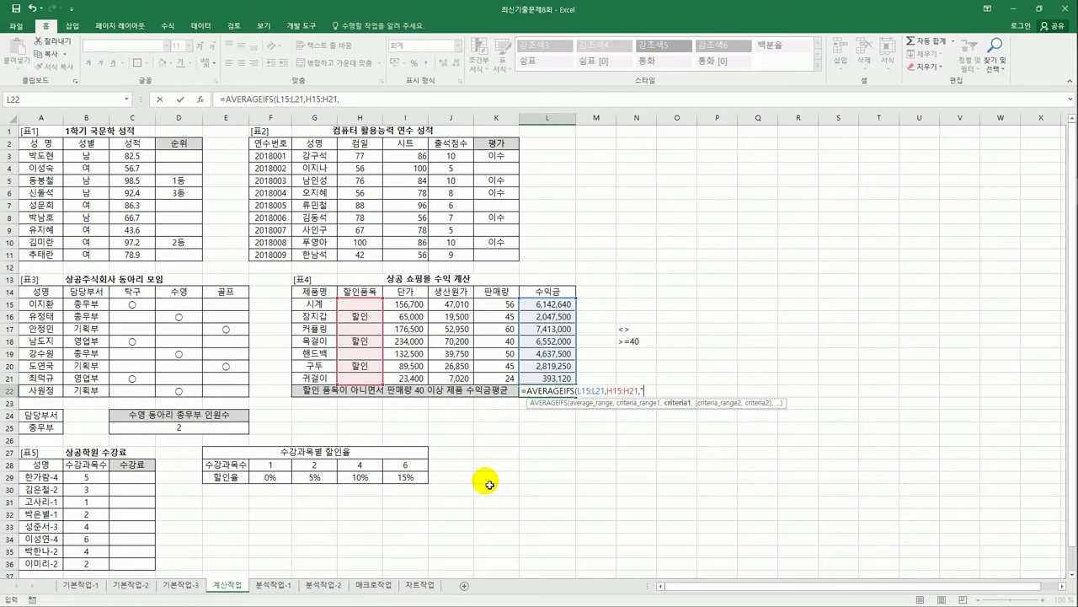
type("<>할인\",")
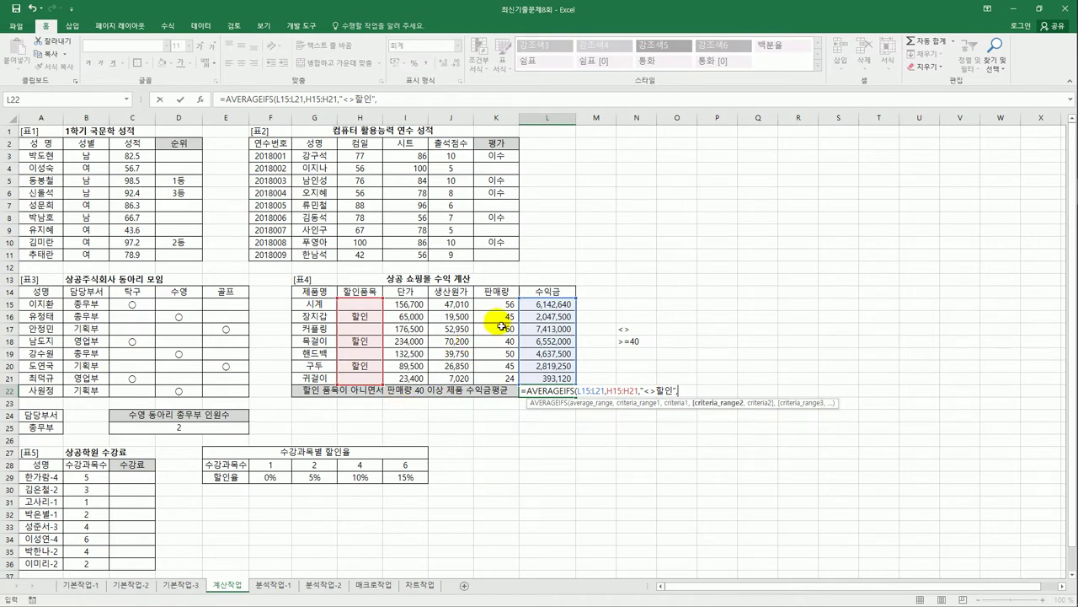
left_click_drag(501, 304, 497, 381)
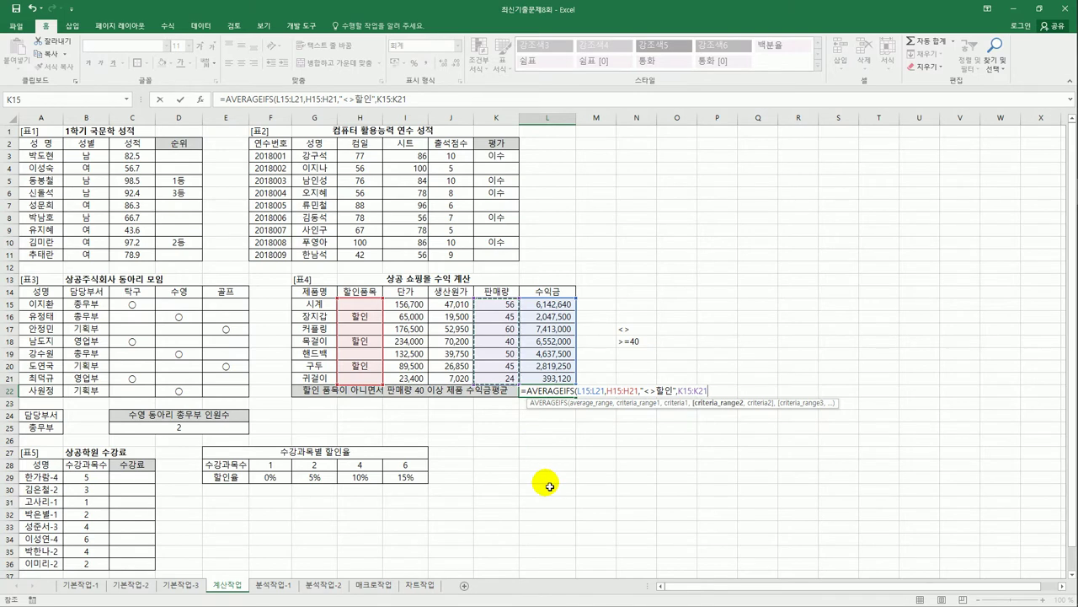
type(",\"")
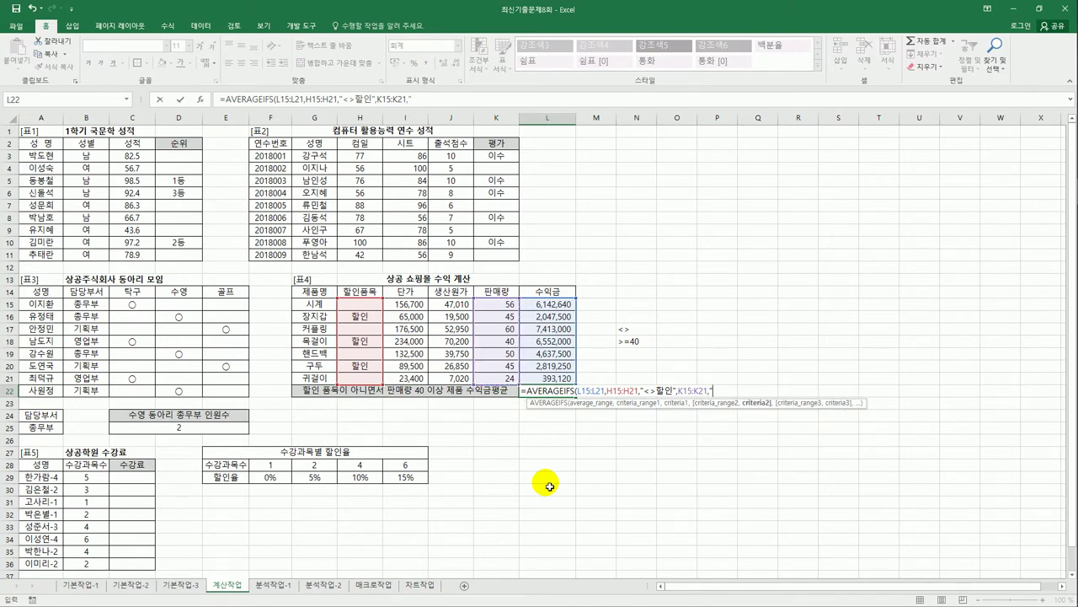
type(">=40\"")
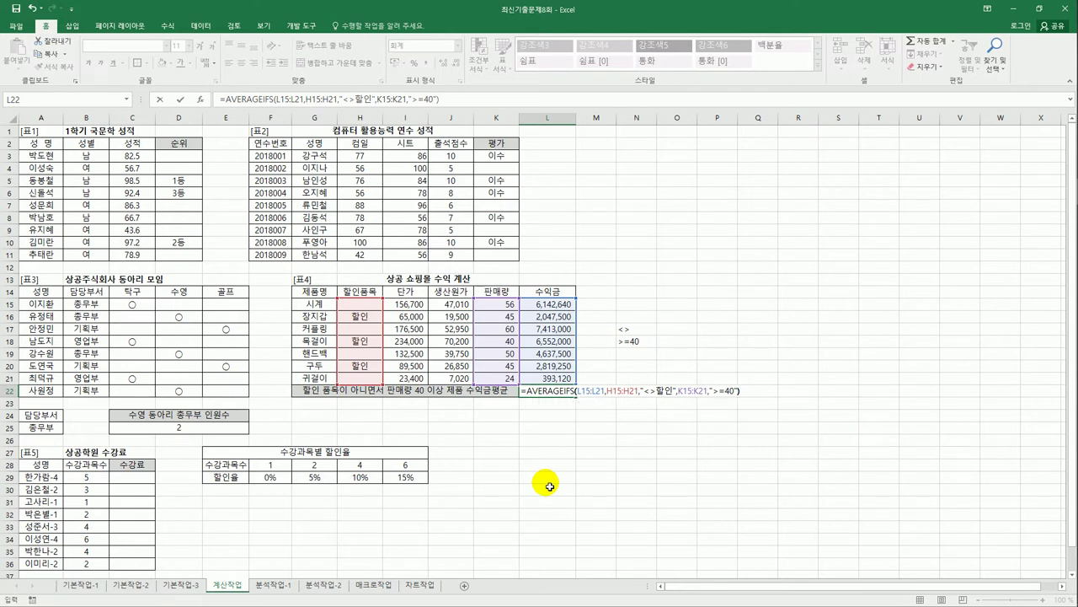
key("ctrl+Return")
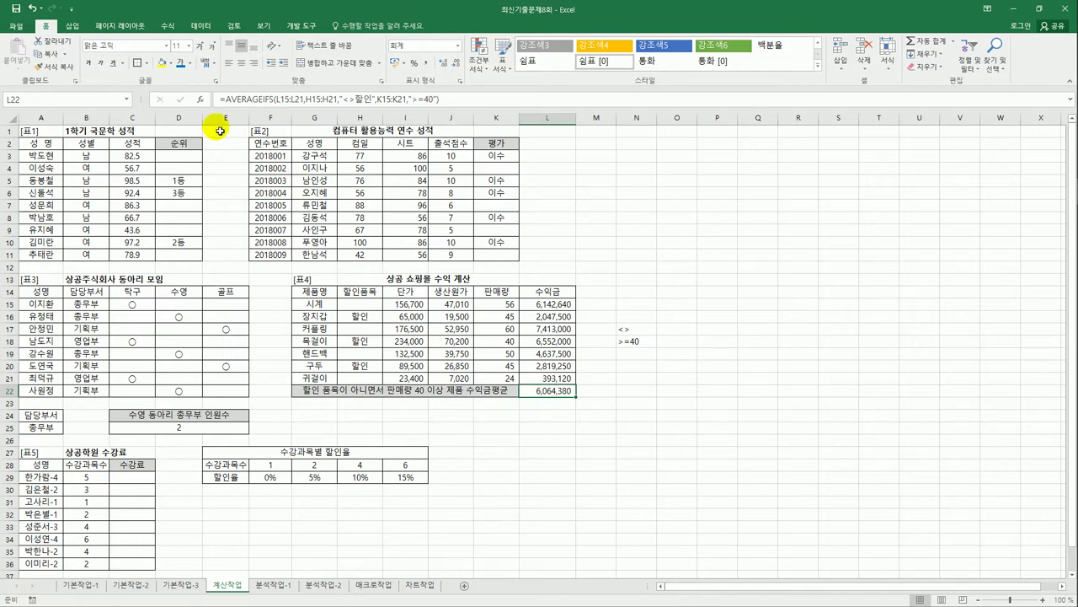
Wrap the AVERAGEIFS formula in L22 in a ROUND function with -3 as the number of digits.
left_click(224, 99)
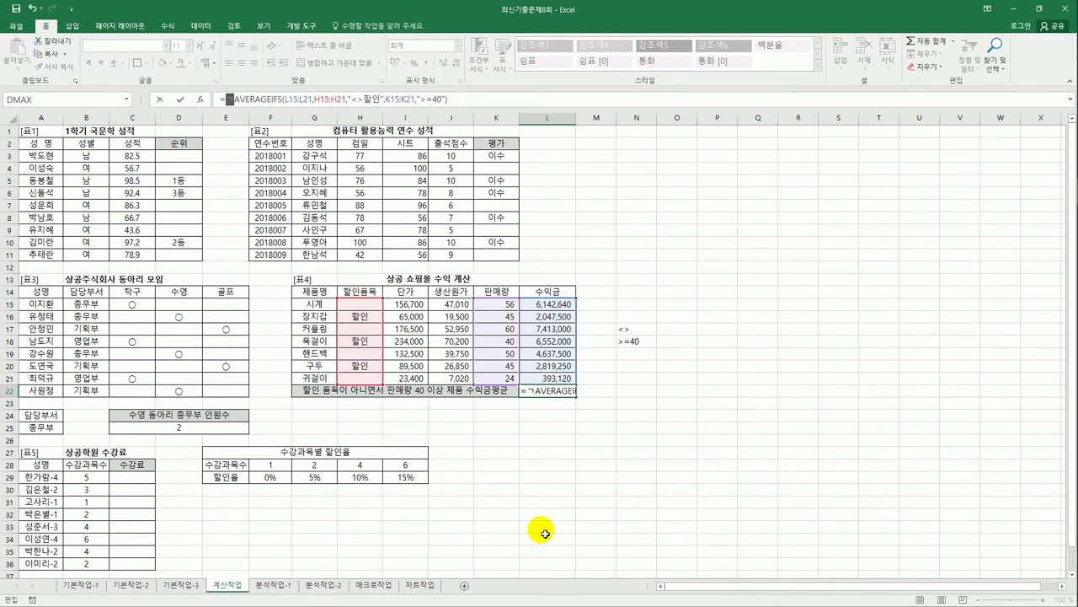
type("ro")
key("Down")
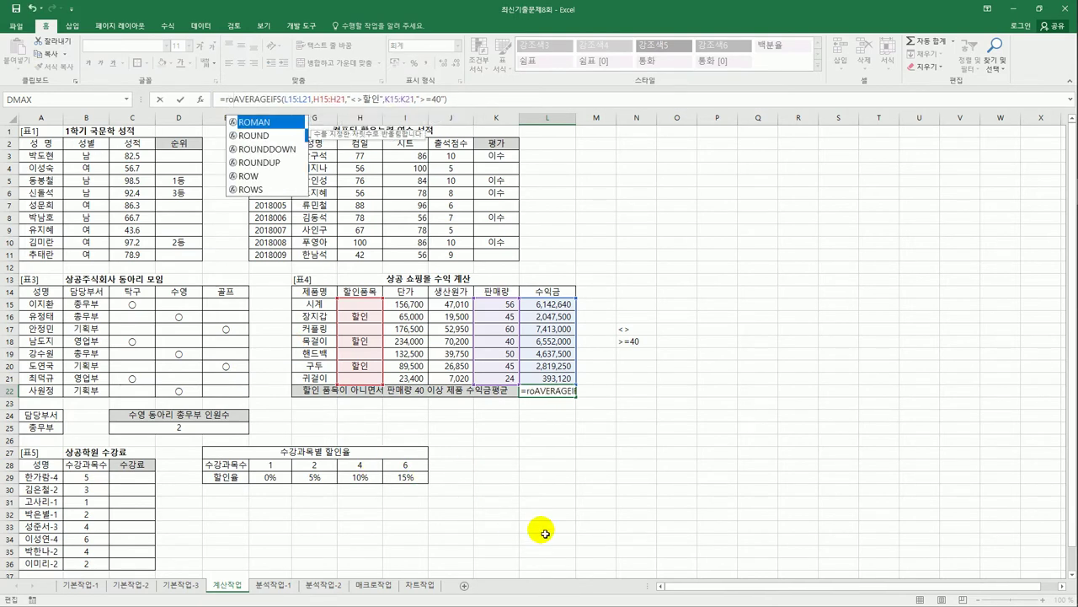
key("Tab")
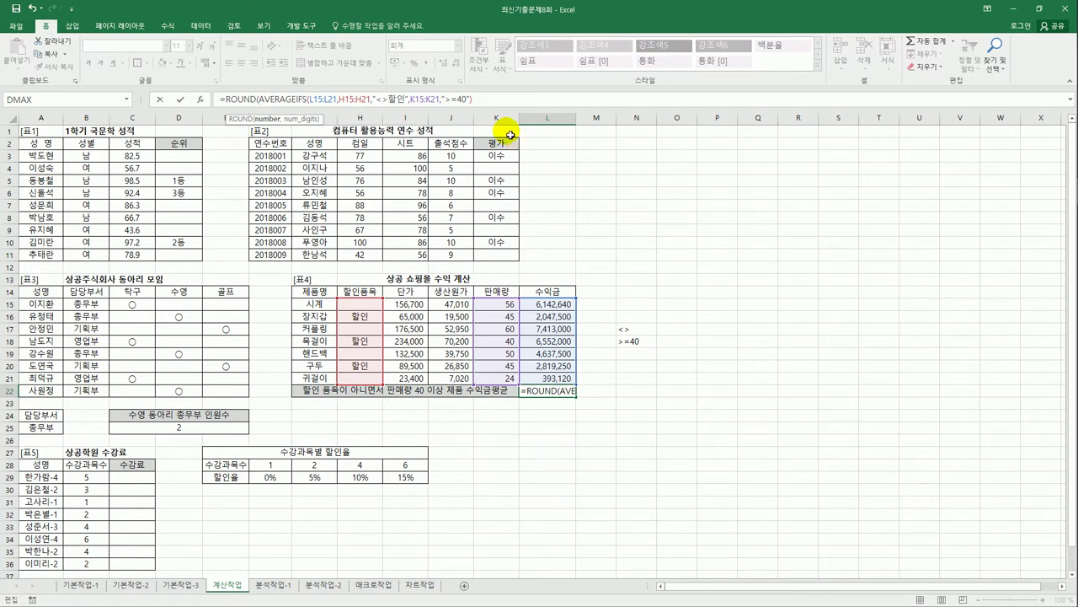
left_click(497, 105)
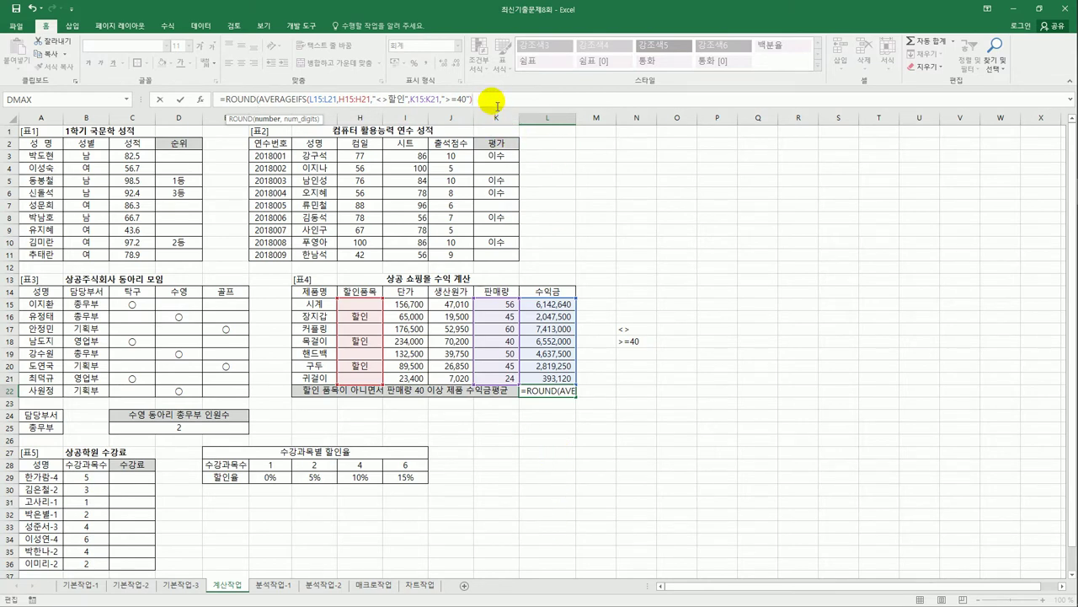
type(",")
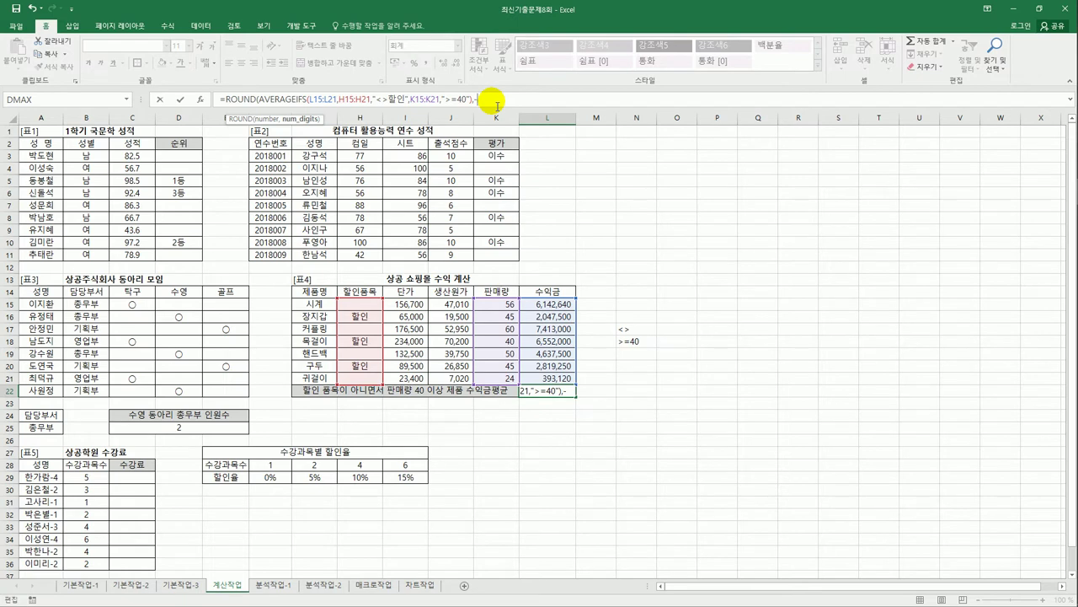
type("-1")
type("3")
key("Return")
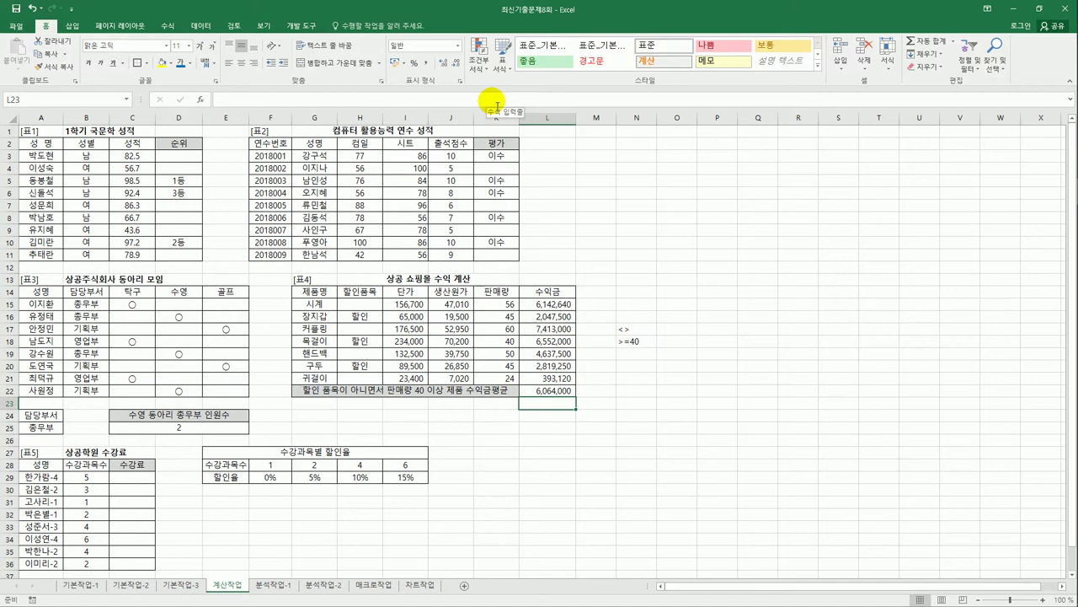
Review the 수강과목별 할인율 table F28:I29 and start the [표5] 수강료 formula in C29 with =B29*50000*(1-.
left_click(145, 479)
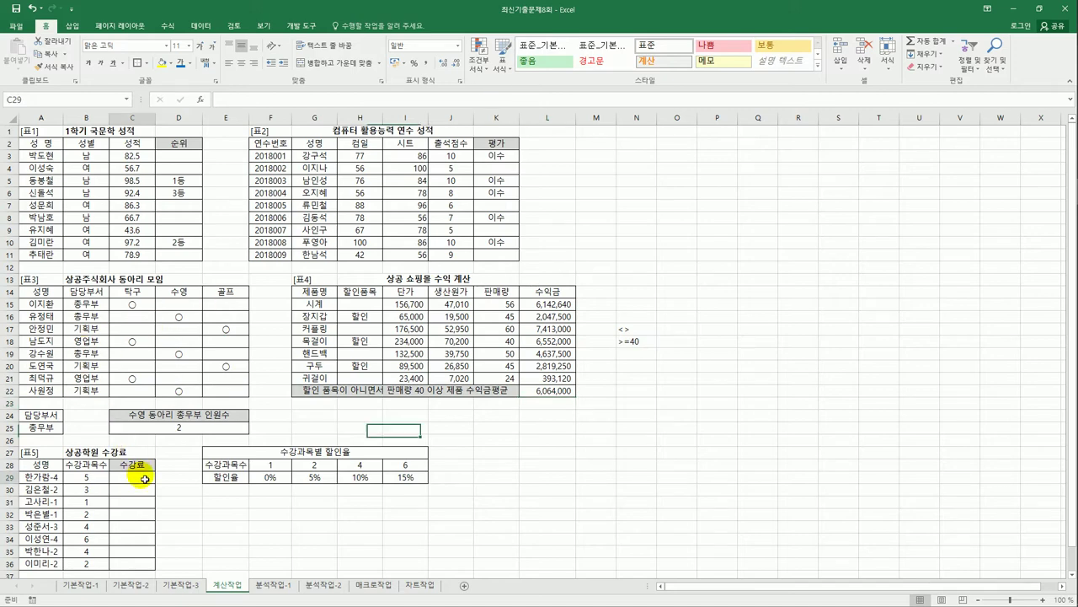
scroll(145, 478, "down", 3)
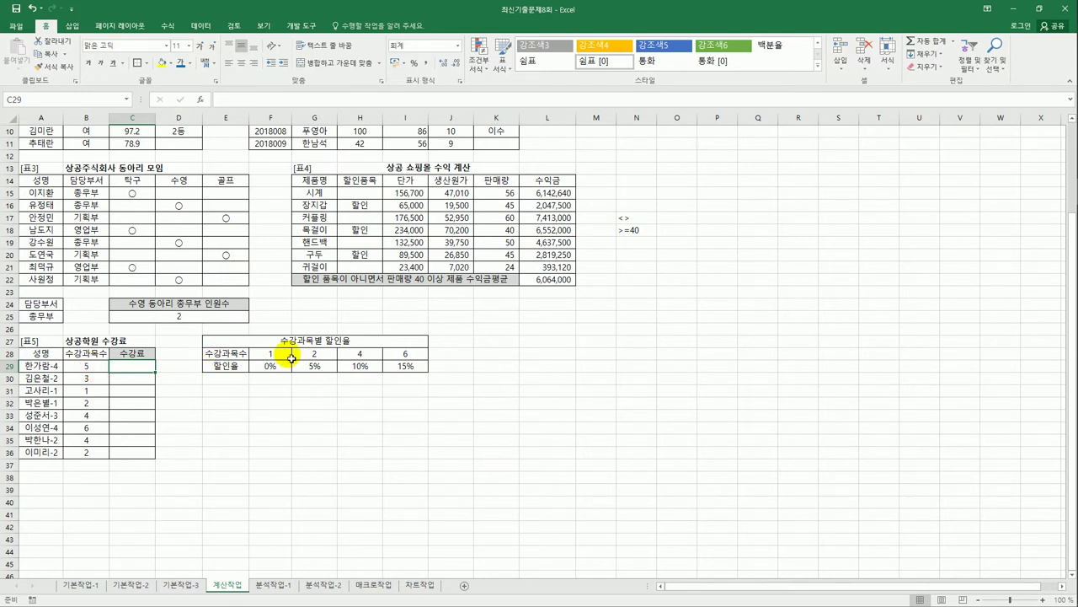
left_click_drag(283, 354, 412, 353)
left_click_drag(270, 366, 400, 367)
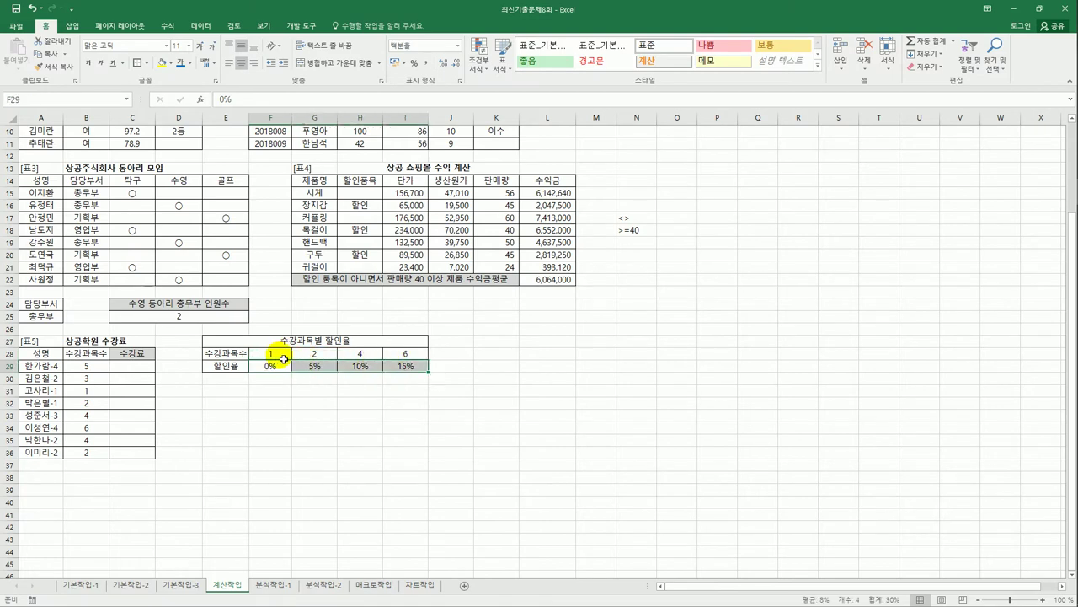
left_click_drag(277, 357, 413, 367)
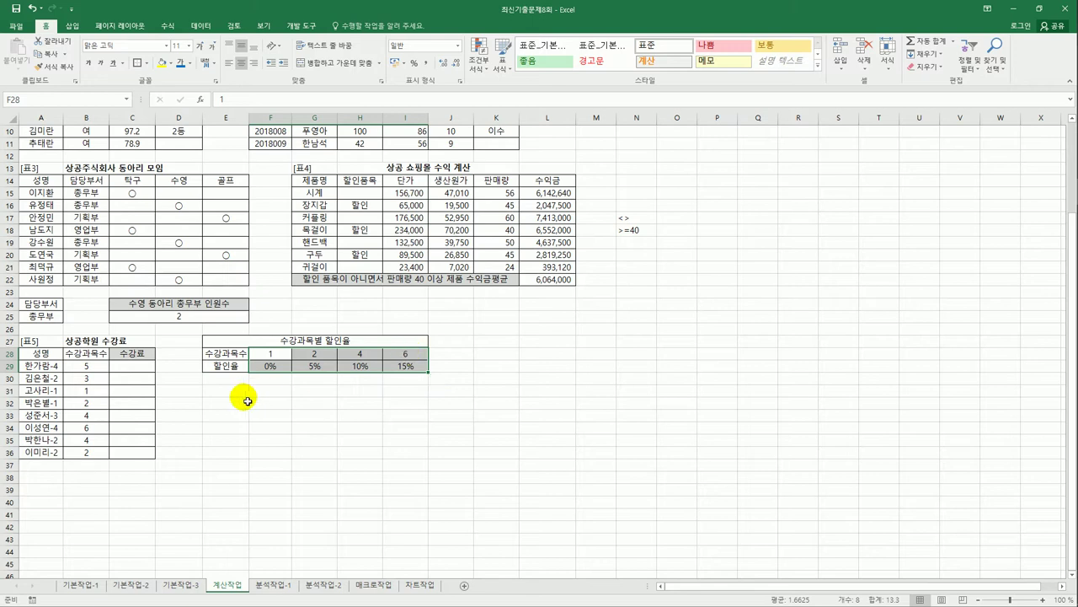
left_click(141, 366)
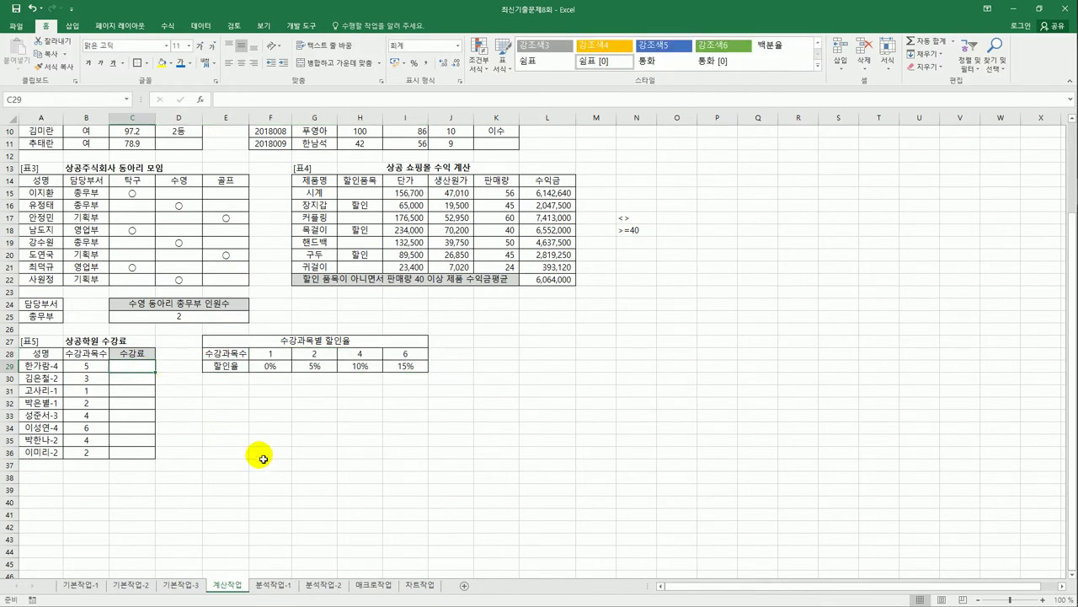
type("=")
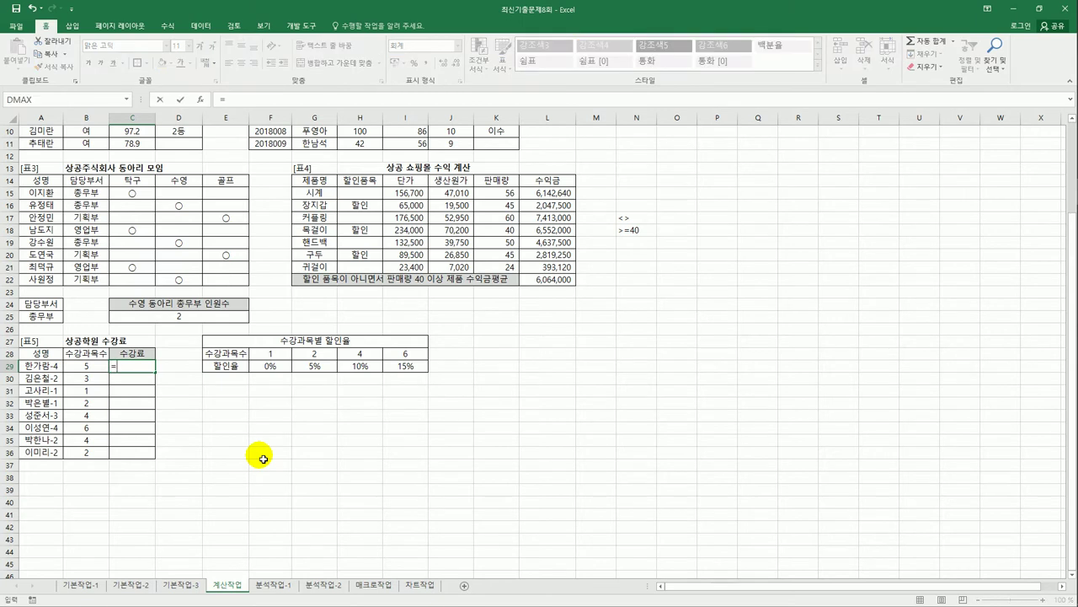
left_click(86, 366)
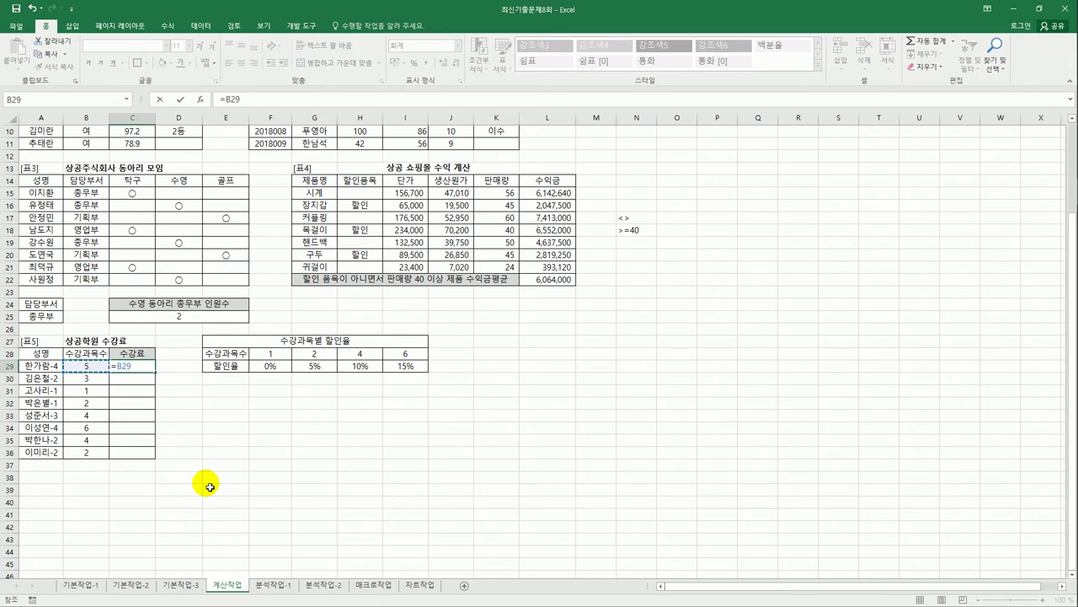
type("*50000*(1-")
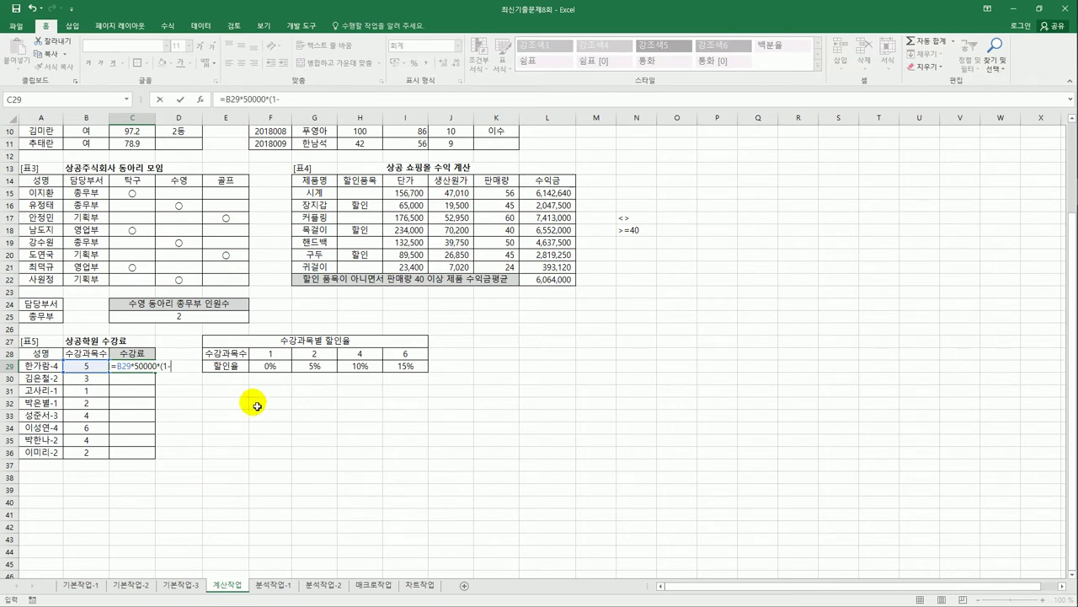
Add an HLOOKUP of B29 in the absolute range $F$28:$I$29 to the C29 formula, with row index 2 and TRUE for approximate match.
type("h")
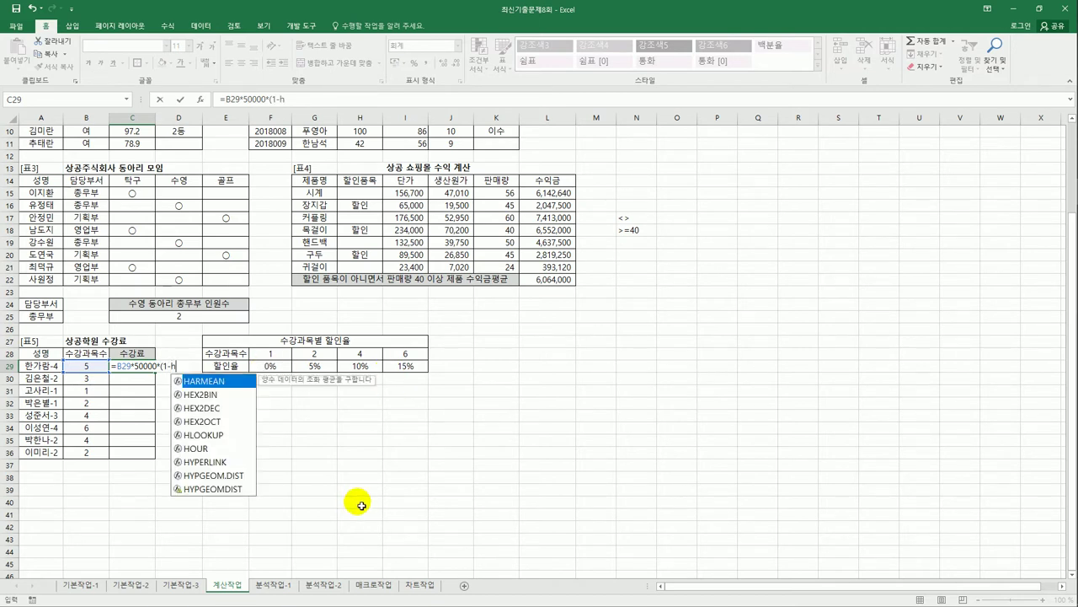
type("l")
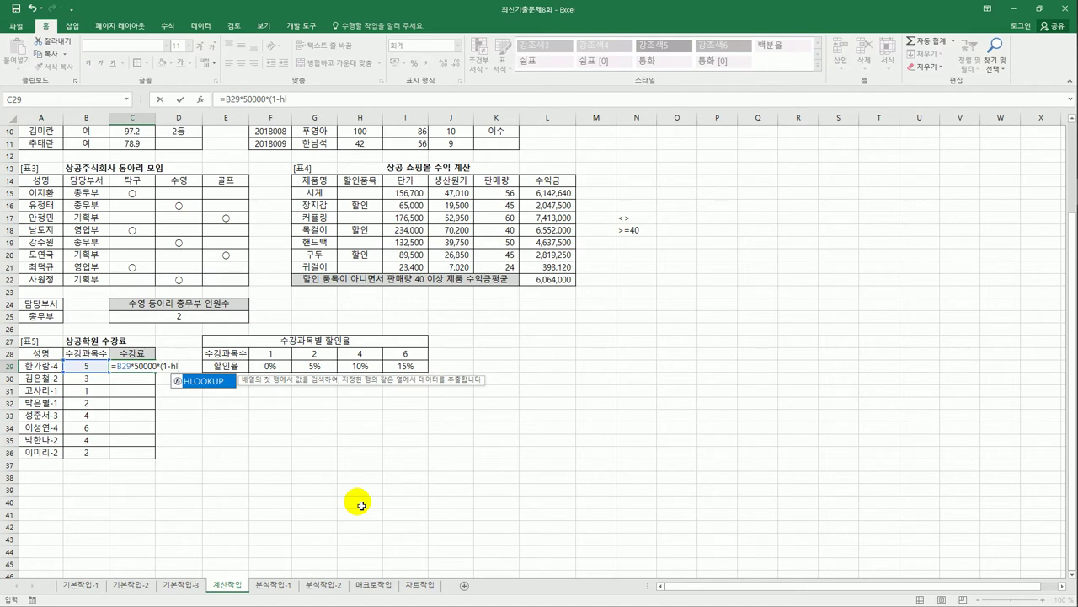
double_click(217, 383)
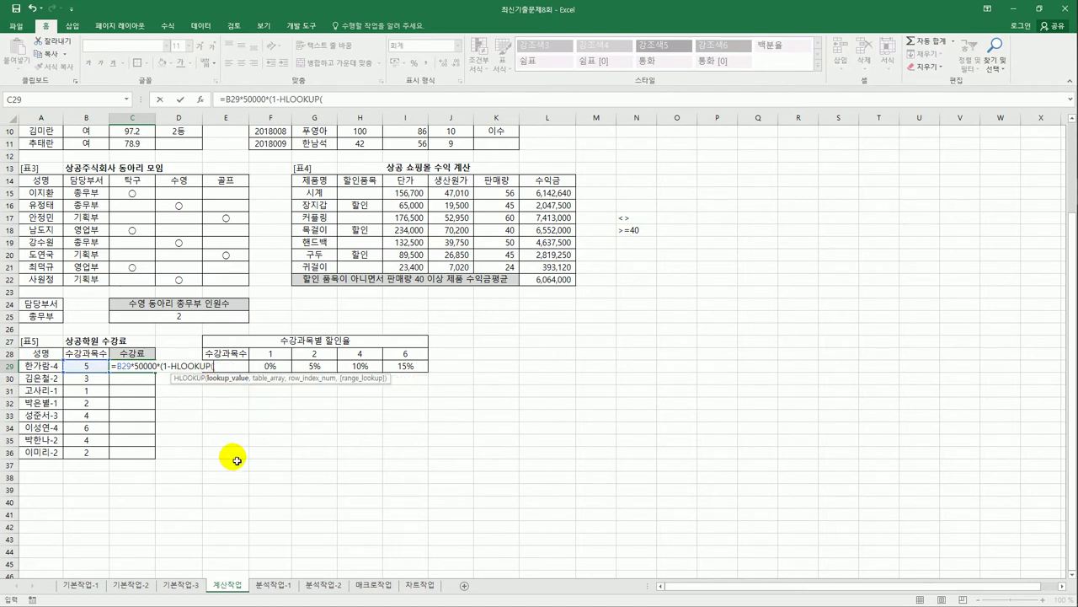
left_click(93, 370)
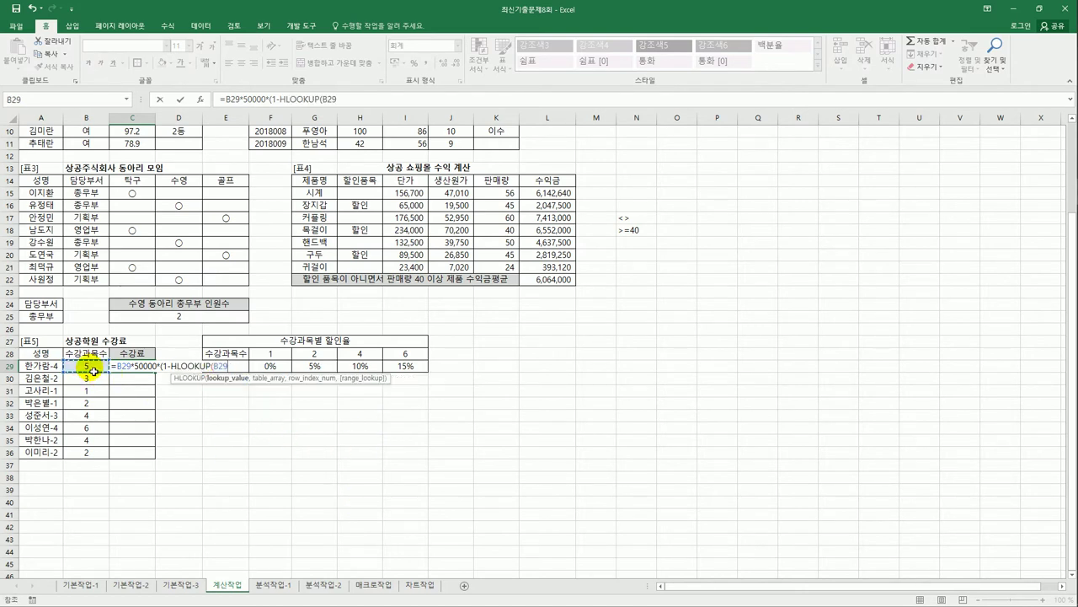
type(",")
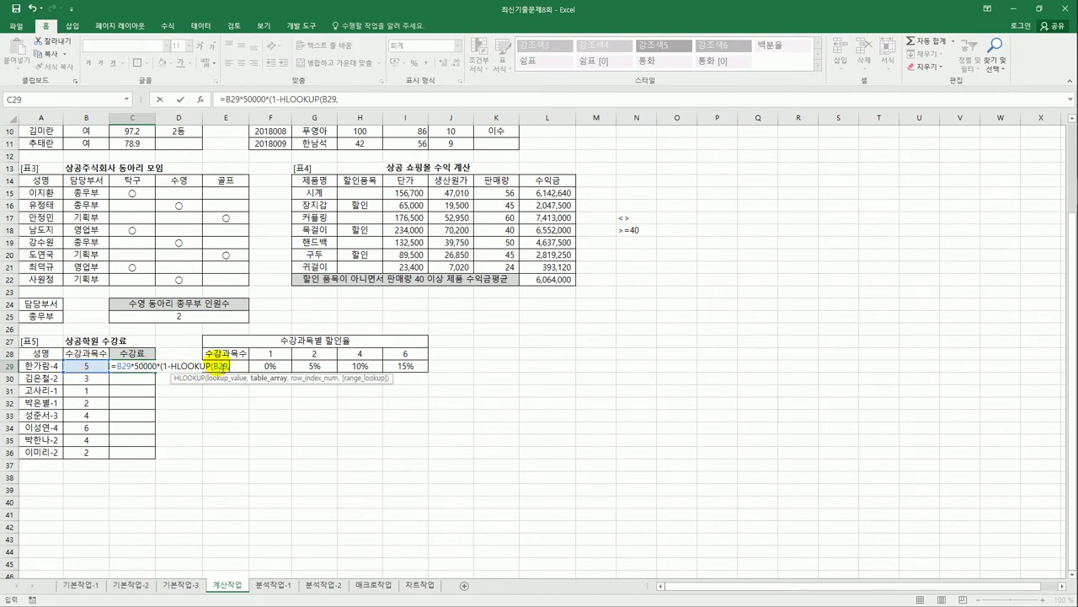
left_click_drag(270, 354, 409, 366)
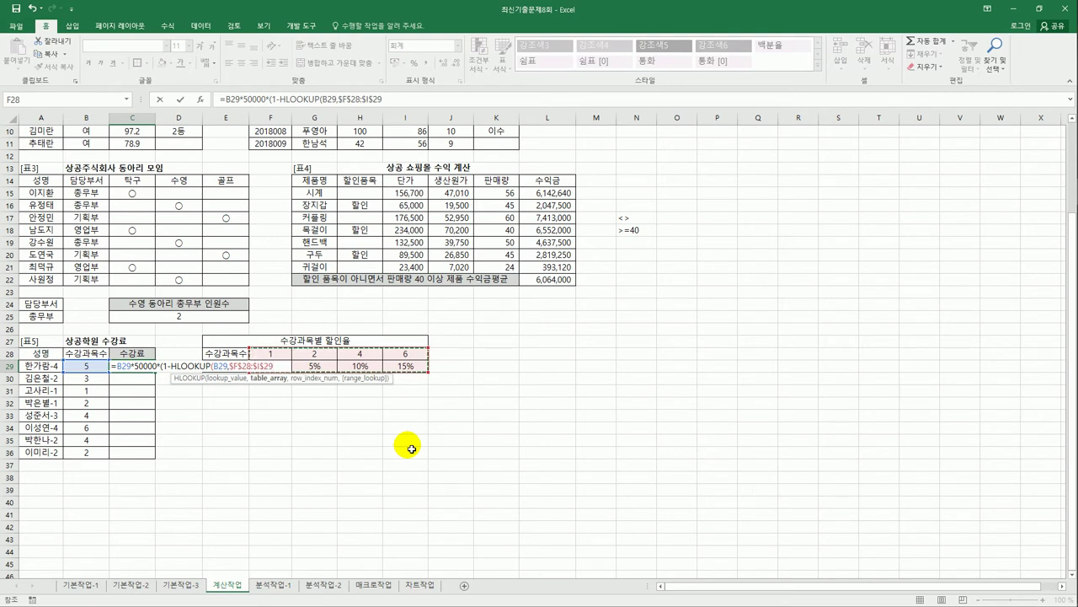
key("F4")
type(",2")
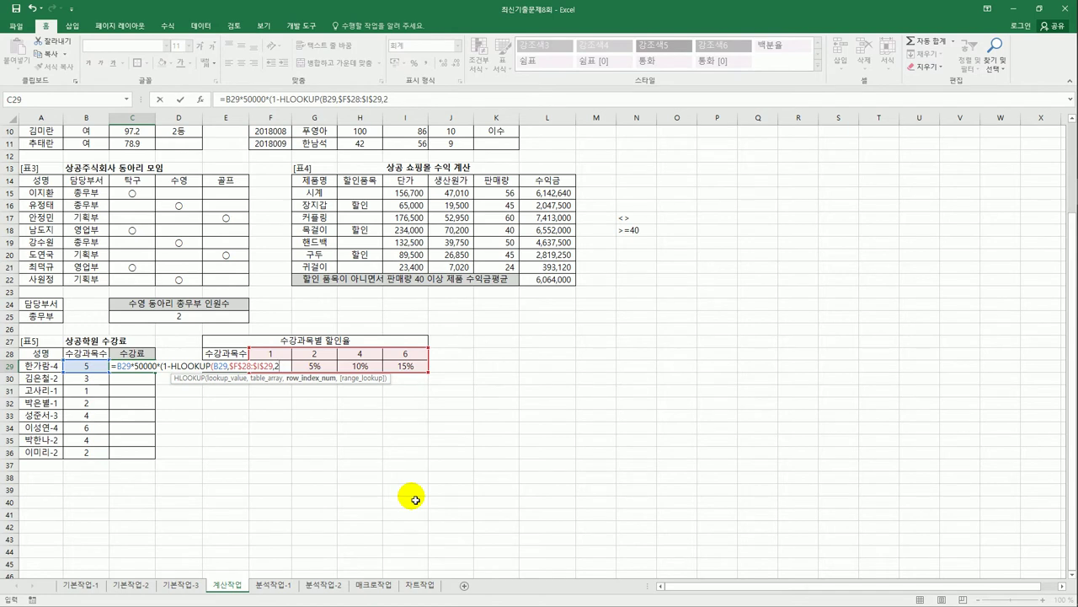
type(",")
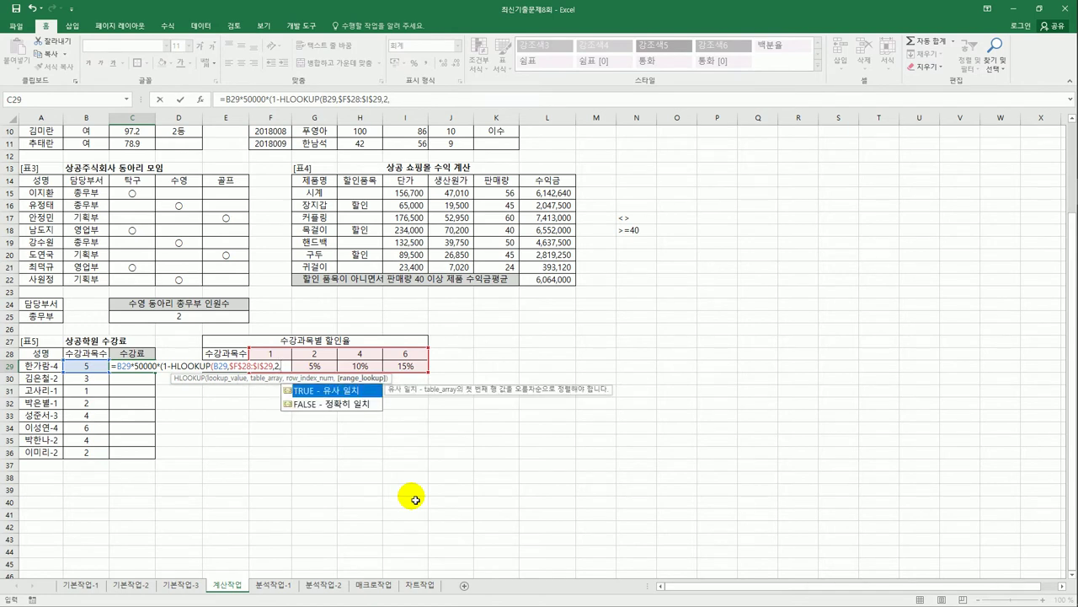
double_click(332, 390)
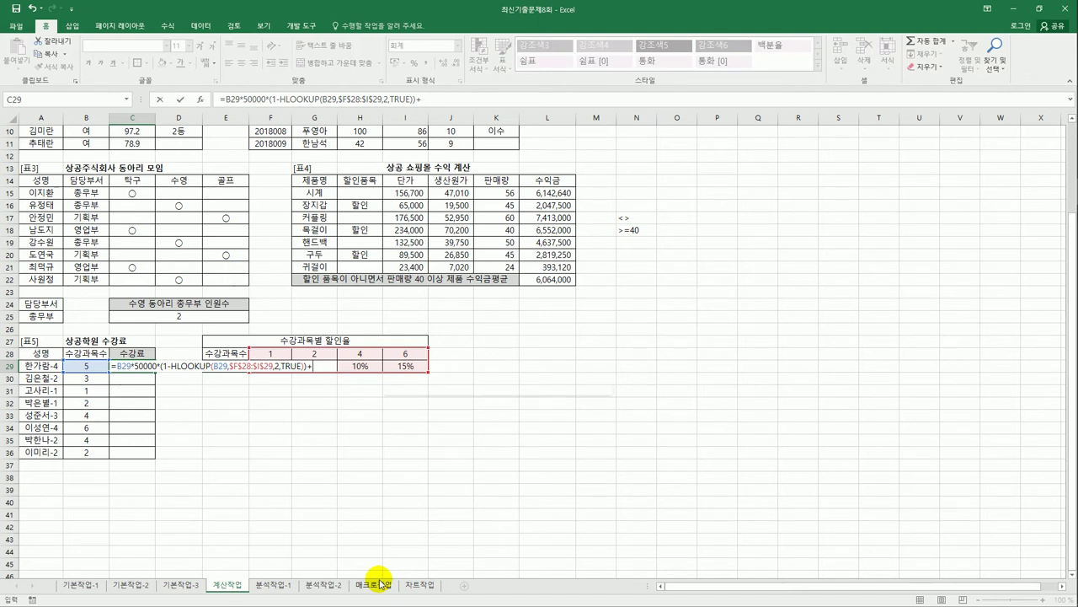
Finish the C29 formula by adding MID(A29,5,1)*5000 to the discounted fee.
type("mid(")
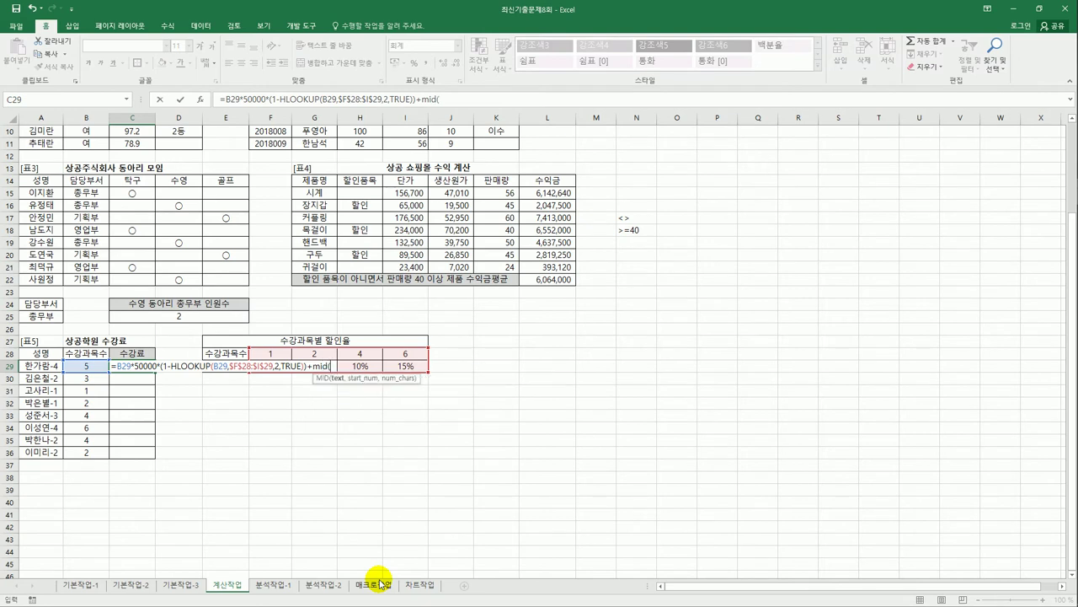
left_click(48, 369)
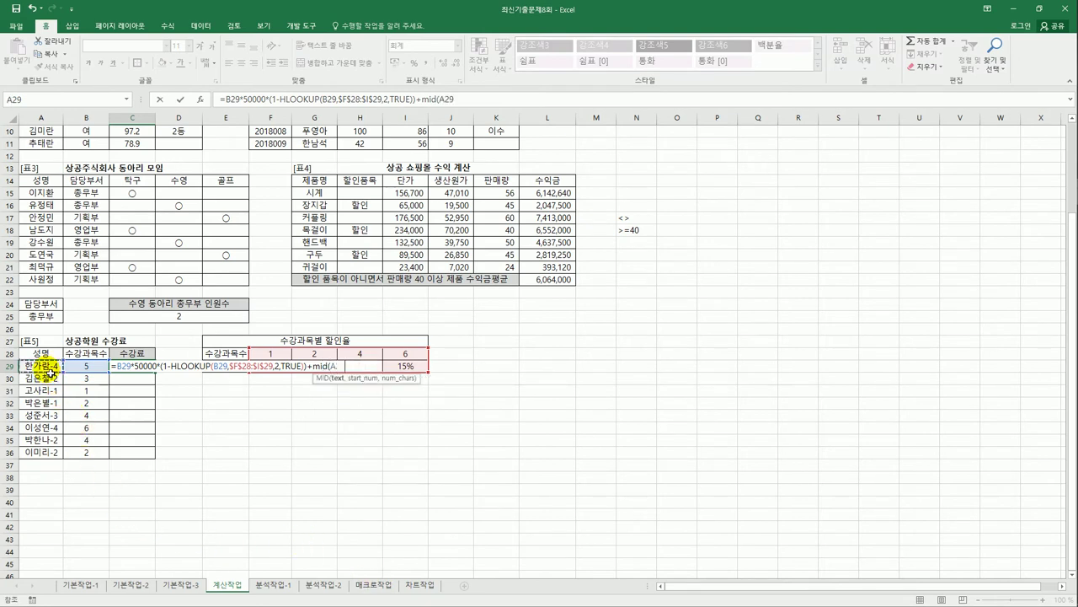
type(",5,1")
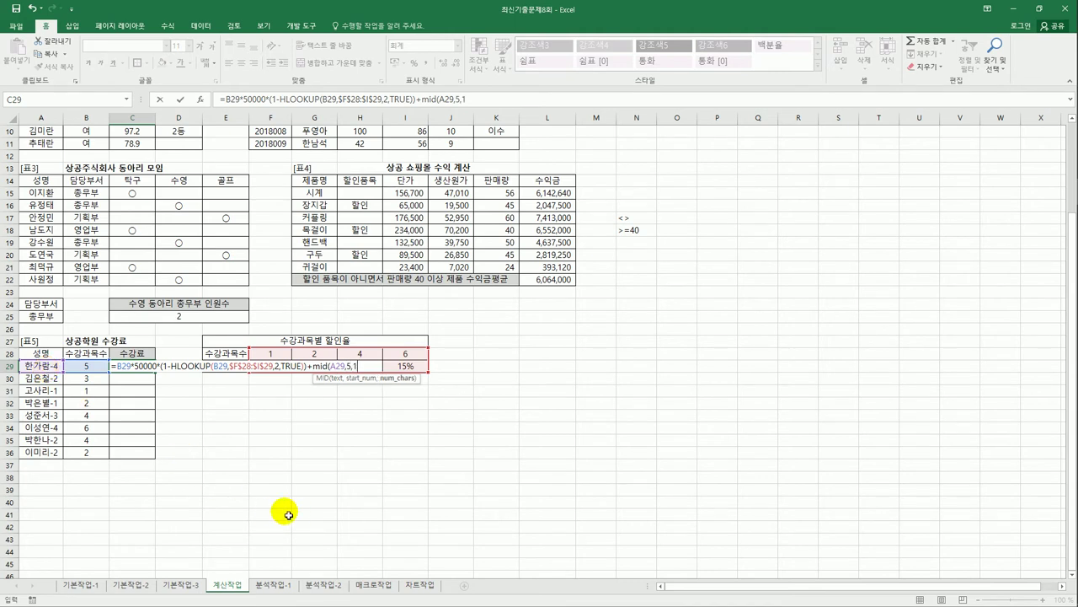
type(")")
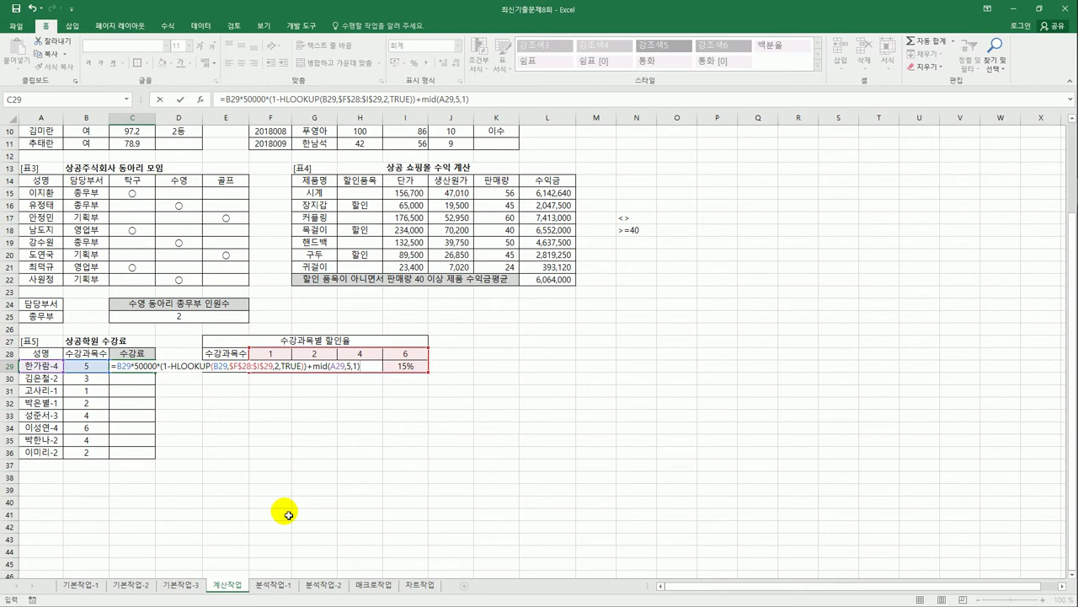
type("*5000")
key("Return")
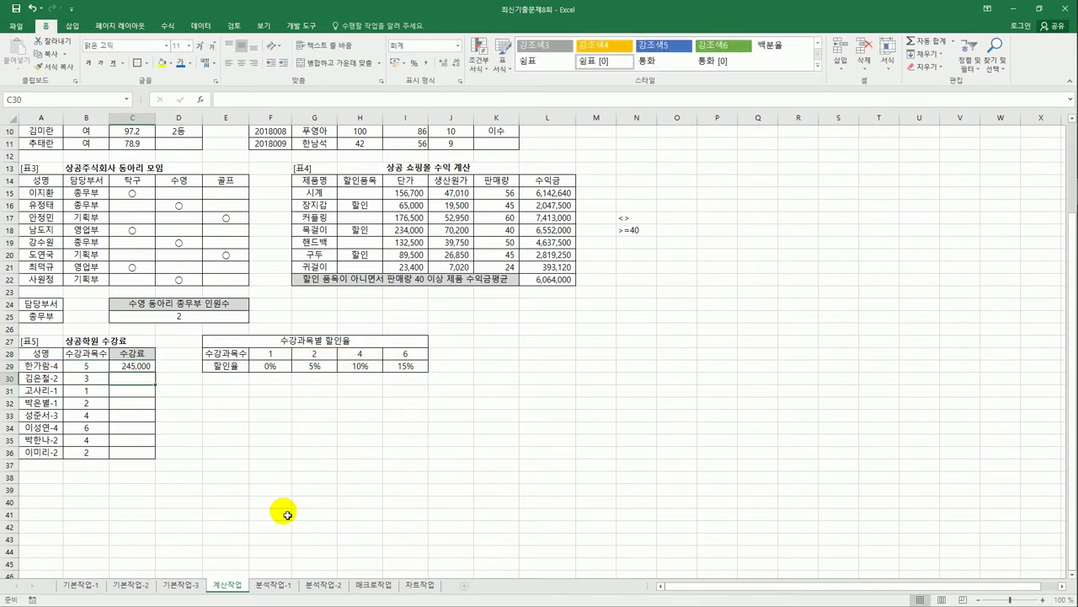
Fill the 수강료 formula from C29 down through C36 in [표5].
left_click(133, 367)
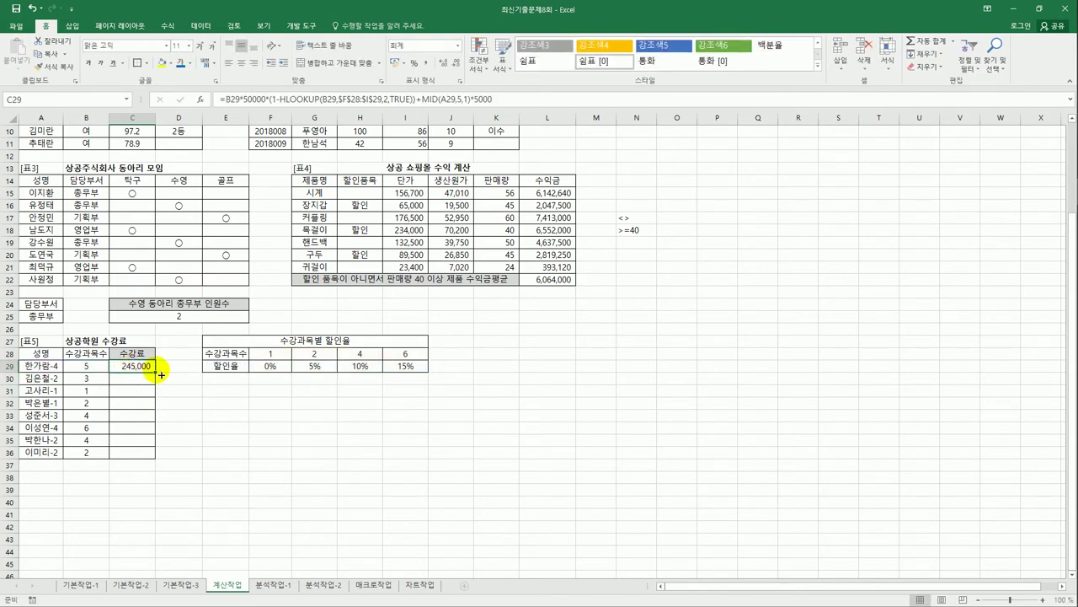
left_click_drag(156, 372, 149, 459)
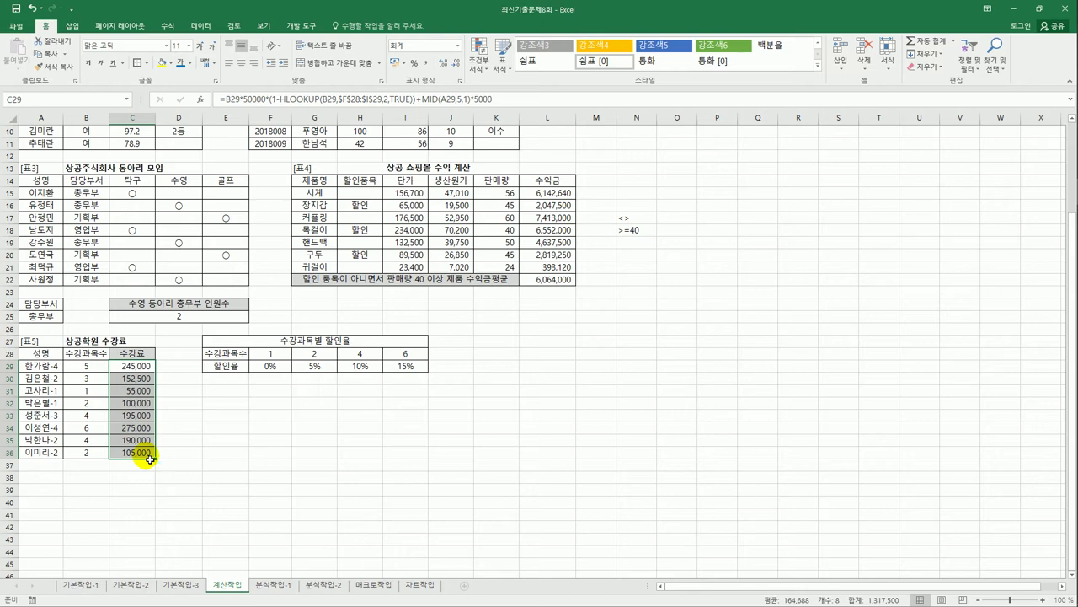
scroll(149, 459, "up", 3)
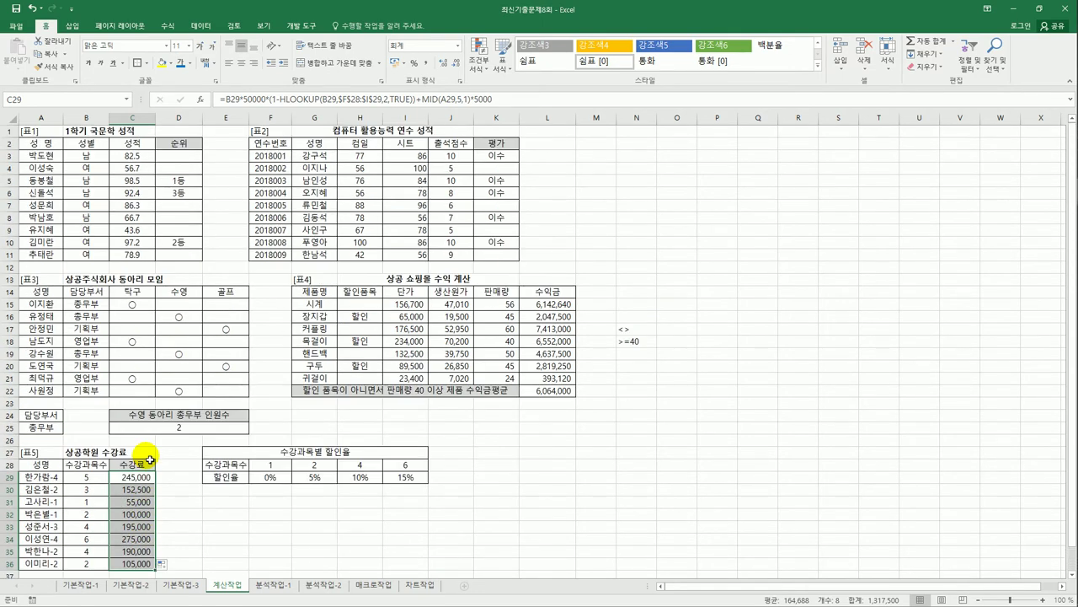
On the 분석작업-1 sheet, sort the 영업소별 자동차 재고현황 table by 영업소명 in ascending order.
left_click(289, 583)
left_click(444, 471)
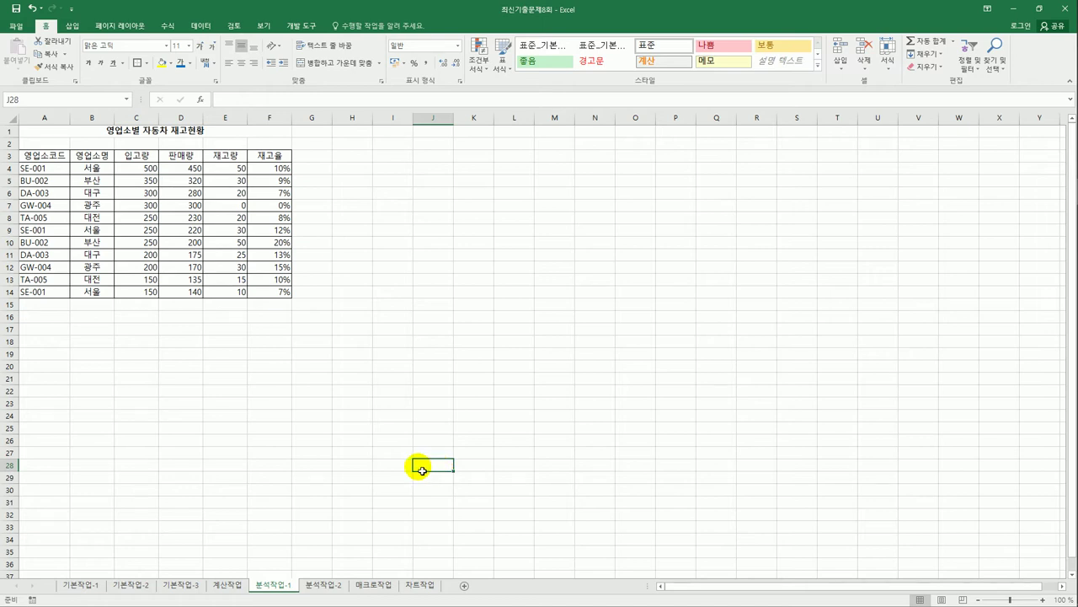
left_click(89, 242)
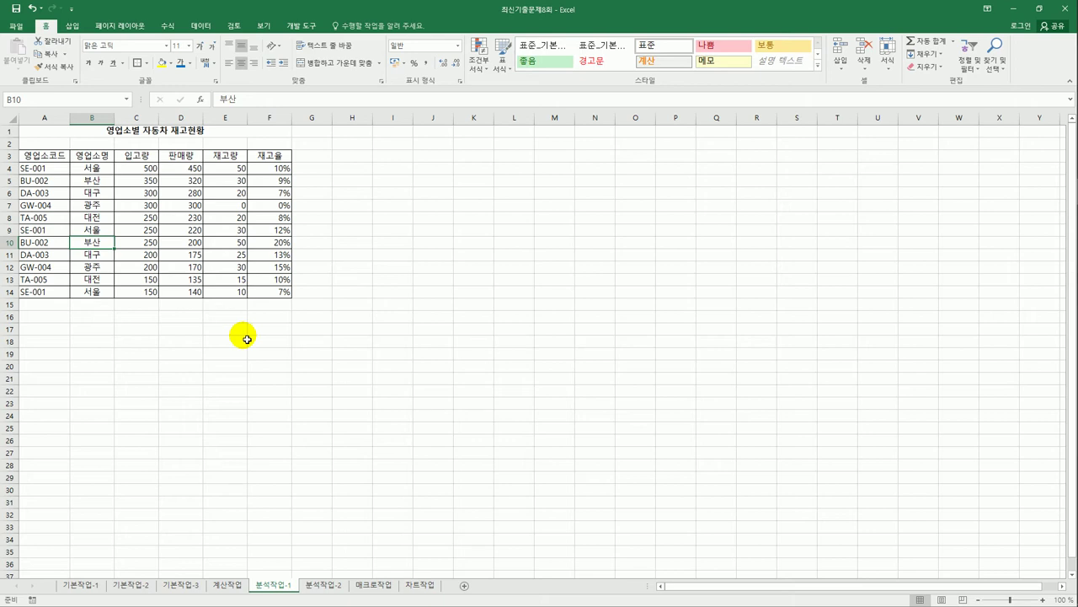
left_click(202, 25)
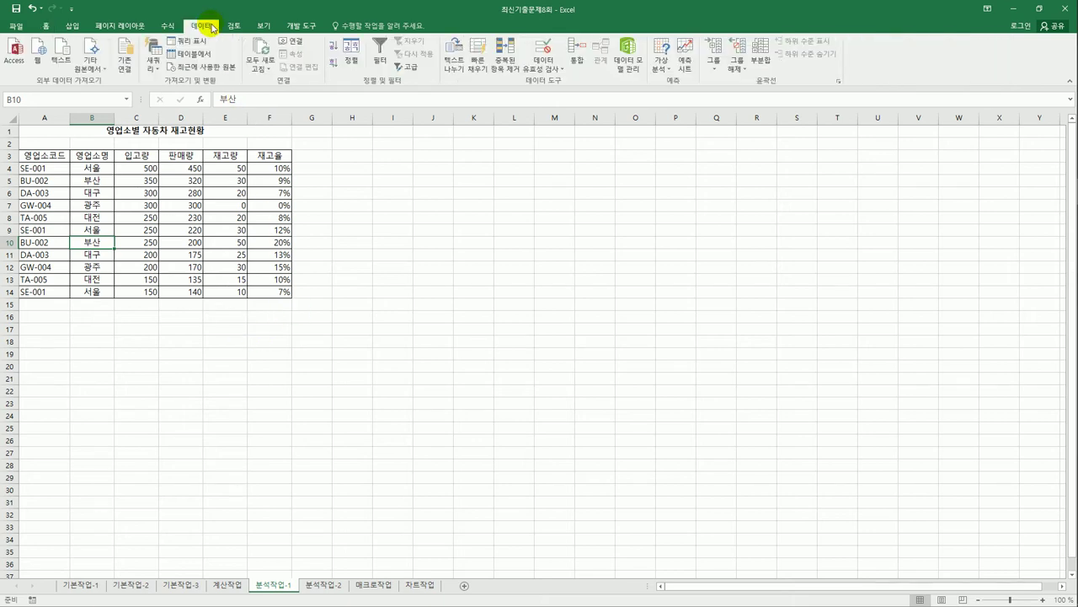
left_click(335, 47)
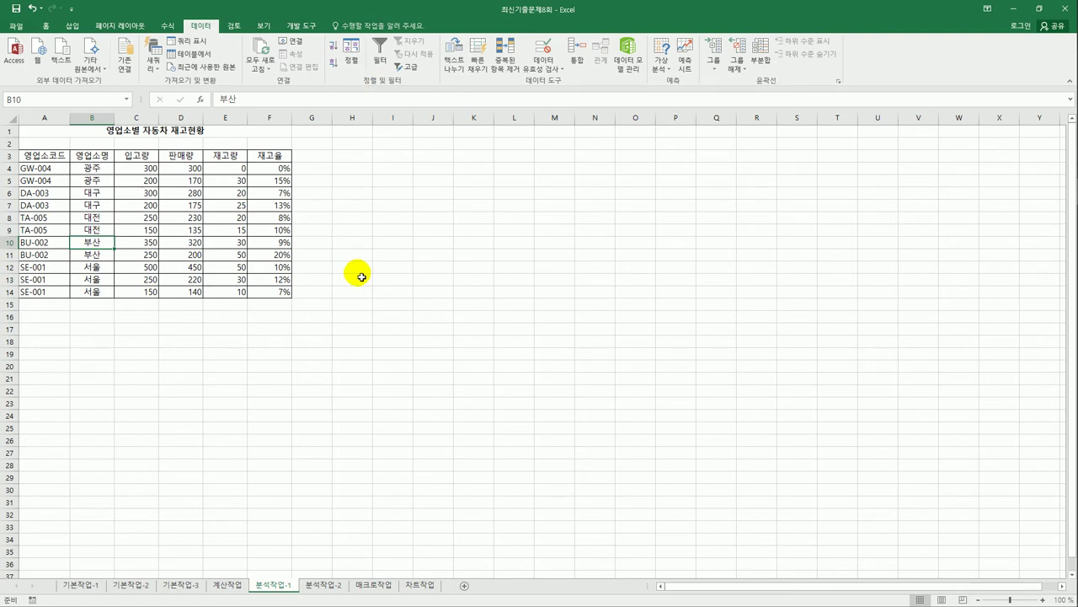
Create a subtotal grouped by 영업소명 that uses 합계 on 입고량 and 판매량 only.
left_click(769, 65)
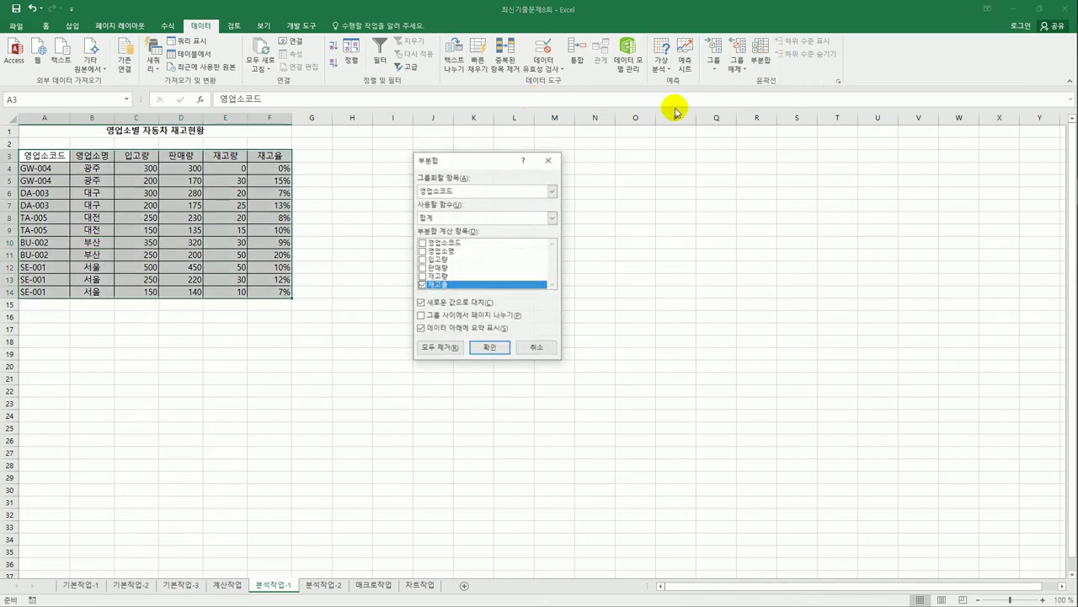
left_click_drag(481, 157, 459, 195)
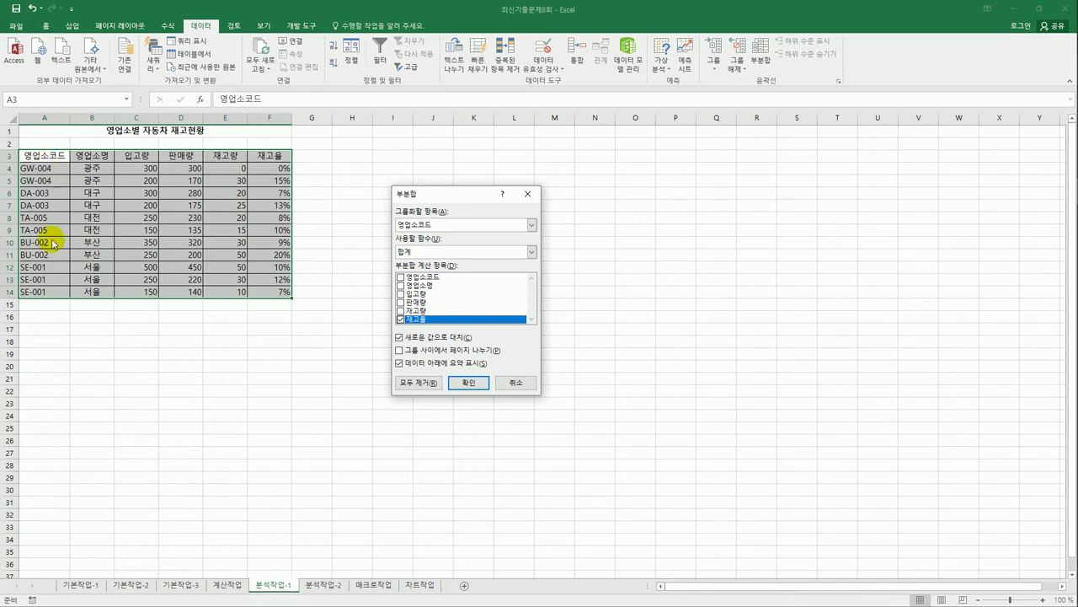
left_click(430, 224)
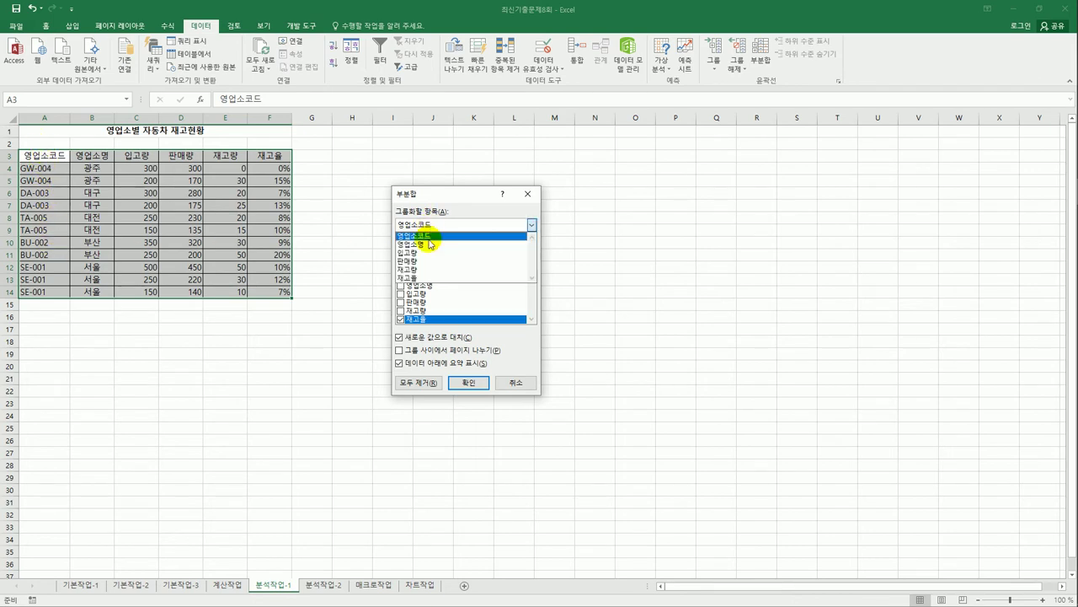
left_click(429, 245)
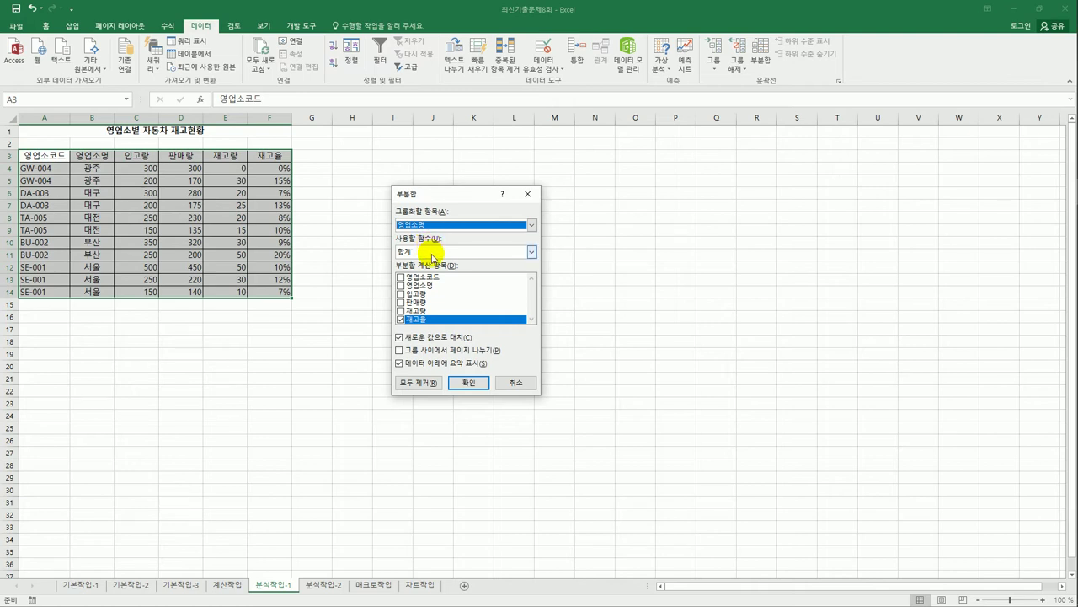
left_click(400, 319)
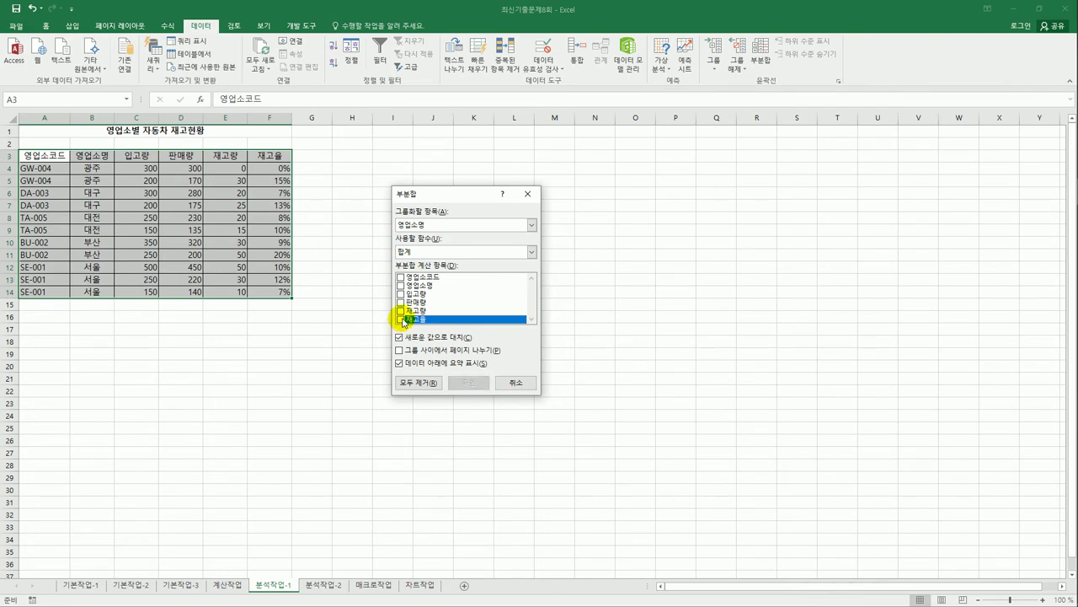
left_click(401, 293)
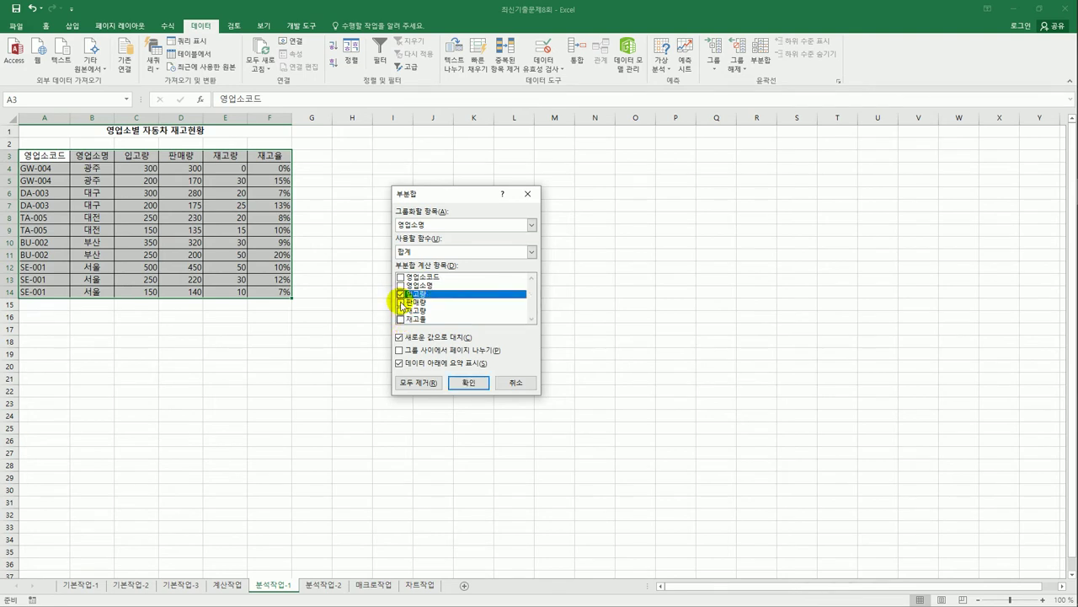
left_click(401, 301)
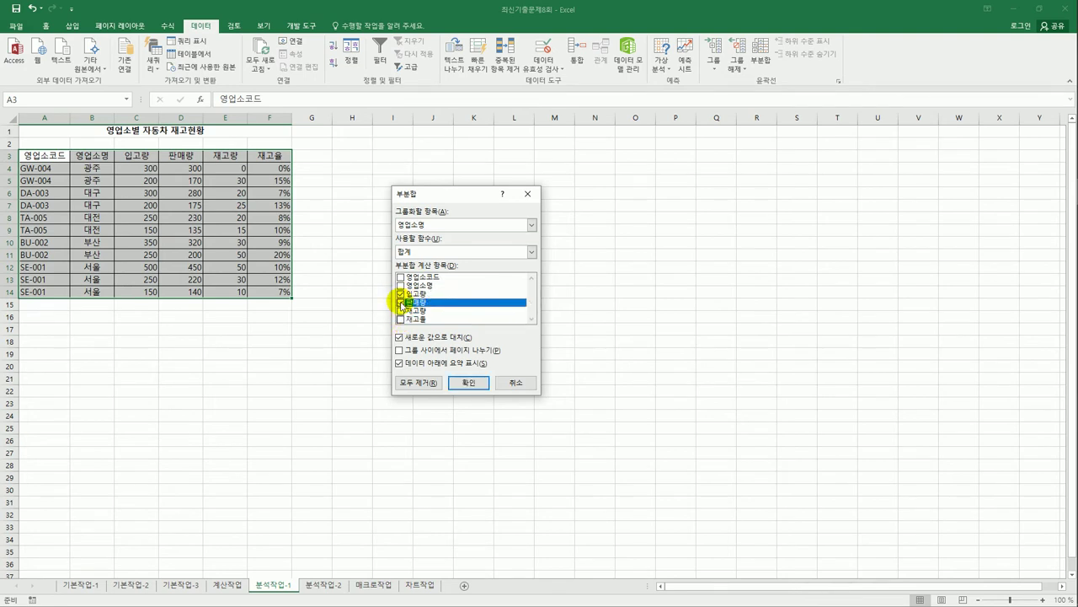
left_click(468, 382)
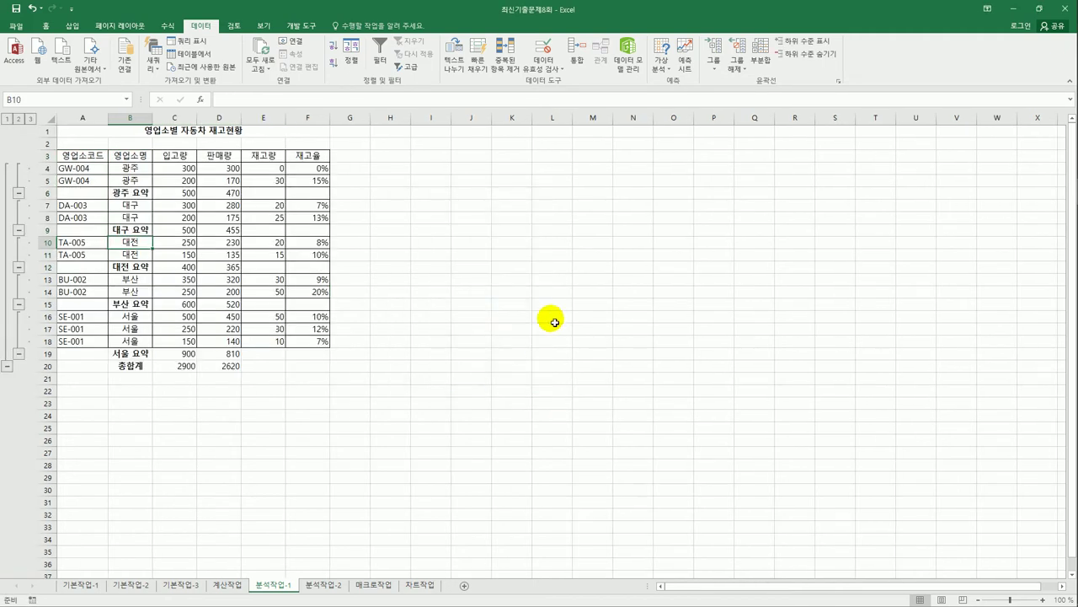
Add a second subtotal by 영업소명 with 최대값 of 재고량 only, keeping the existing subtotals, and autofit column B.
left_click(760, 55)
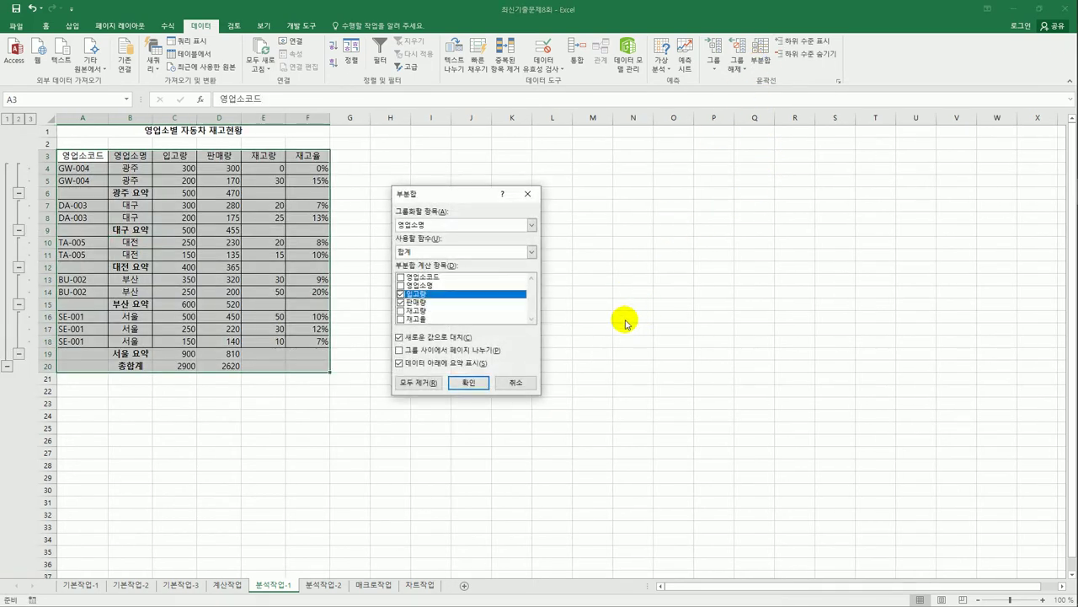
left_click(428, 253)
left_click(407, 288)
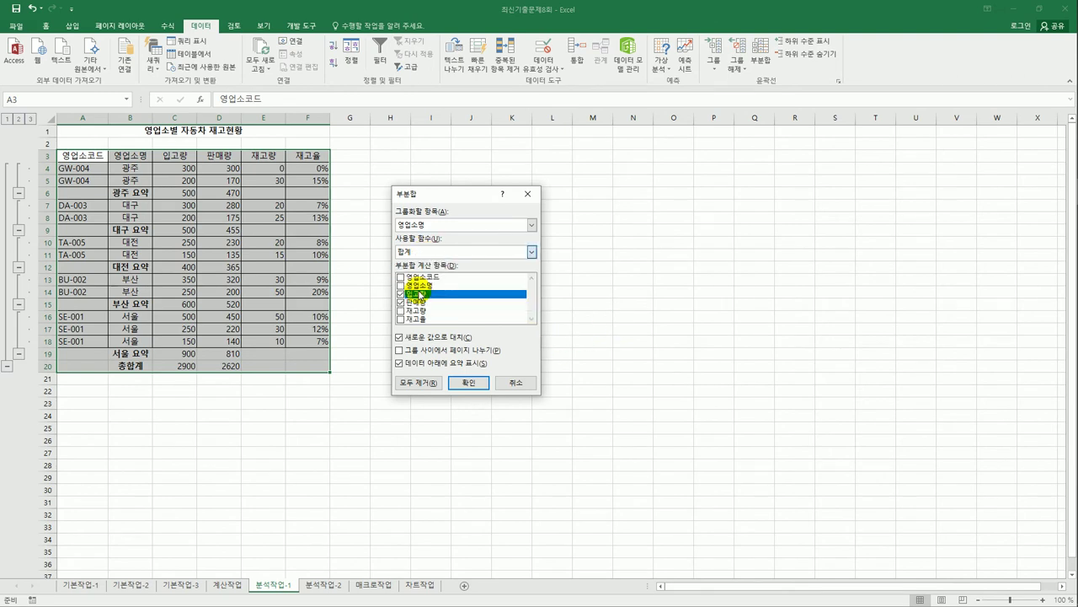
left_click(401, 294)
left_click(401, 294)
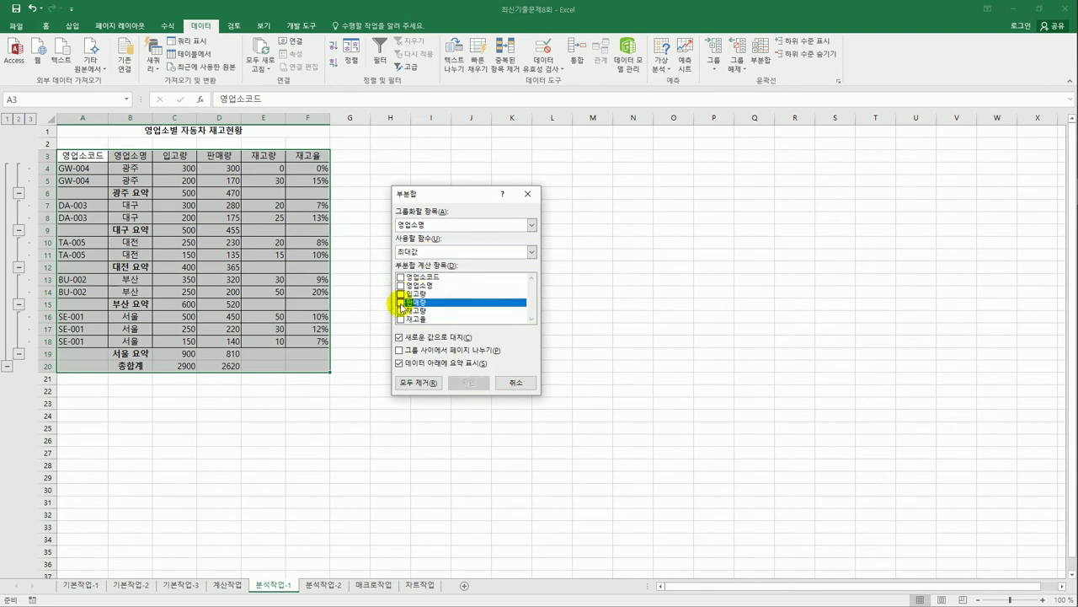
left_click(413, 302)
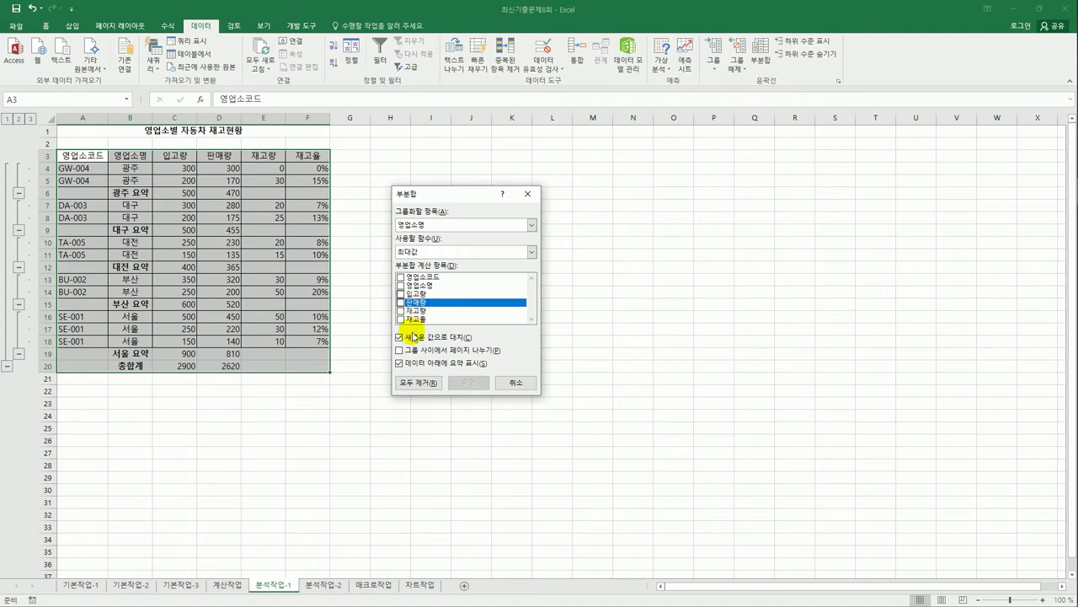
left_click(401, 310)
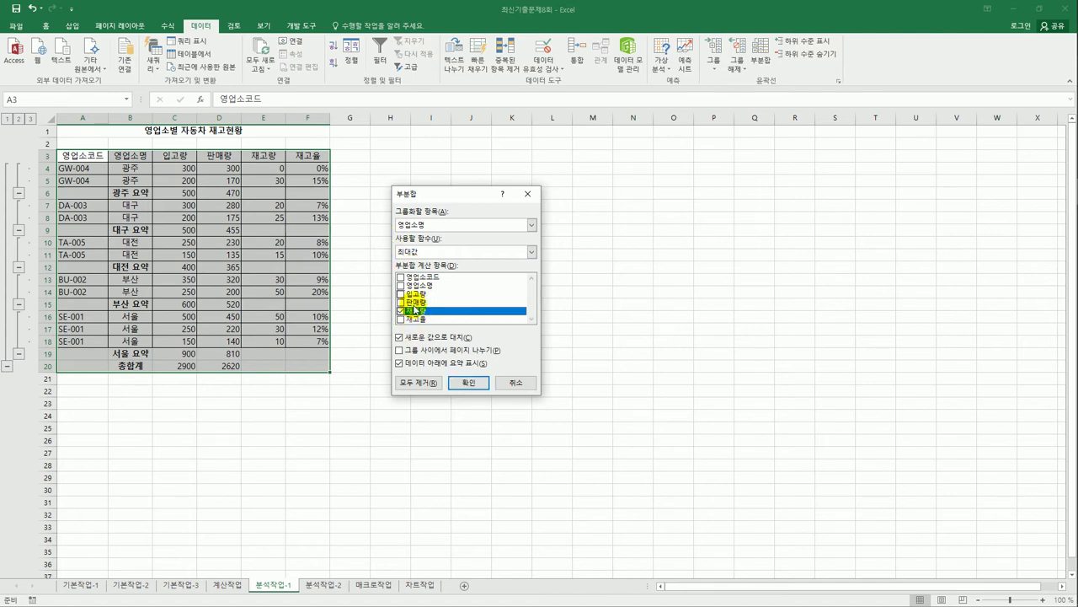
left_click(418, 338)
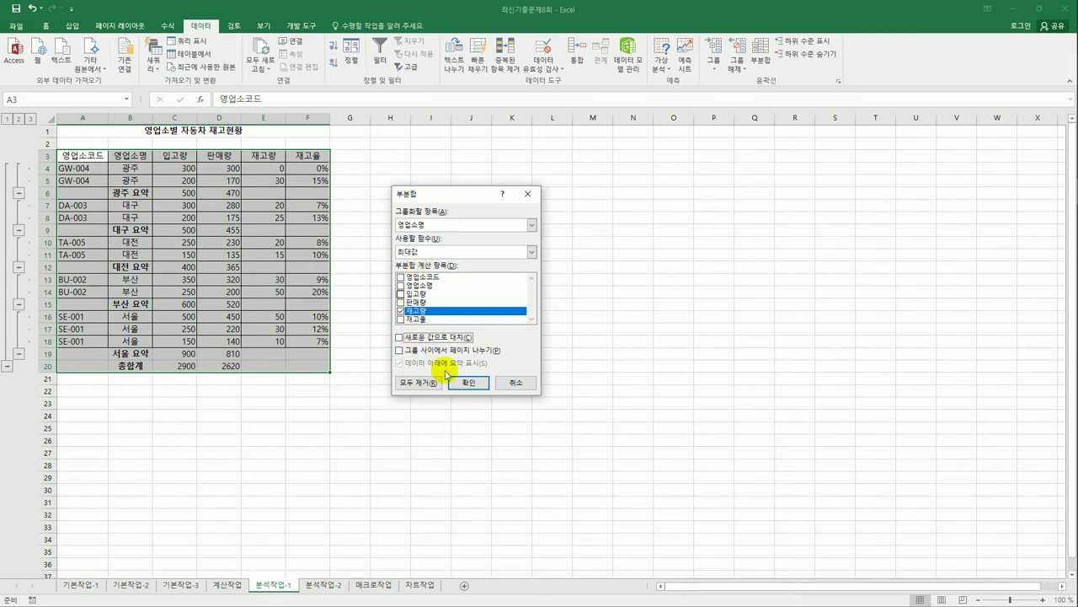
left_click(471, 384)
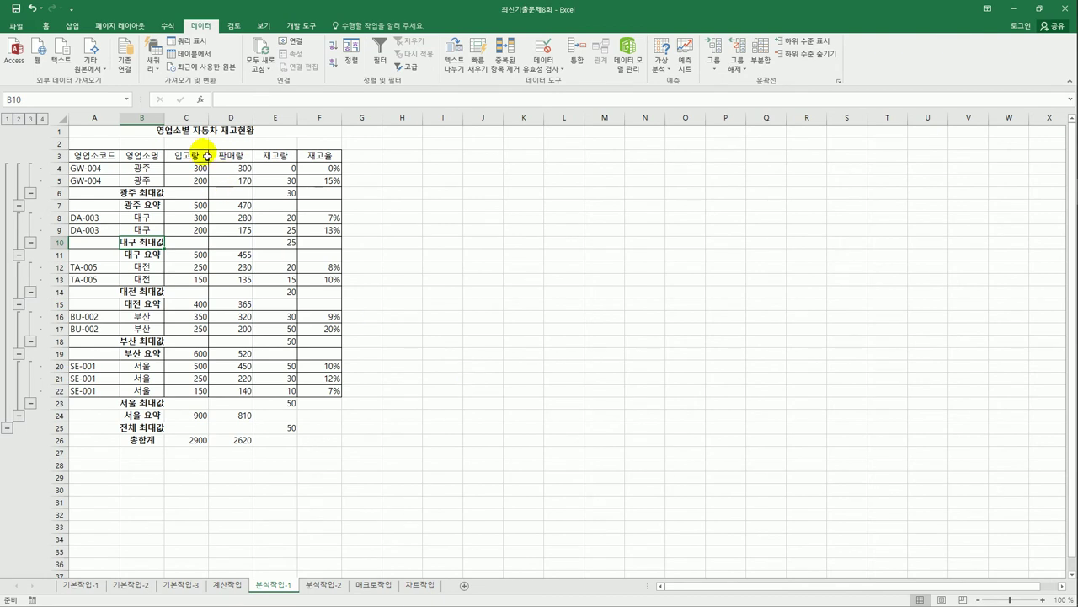
double_click(165, 119)
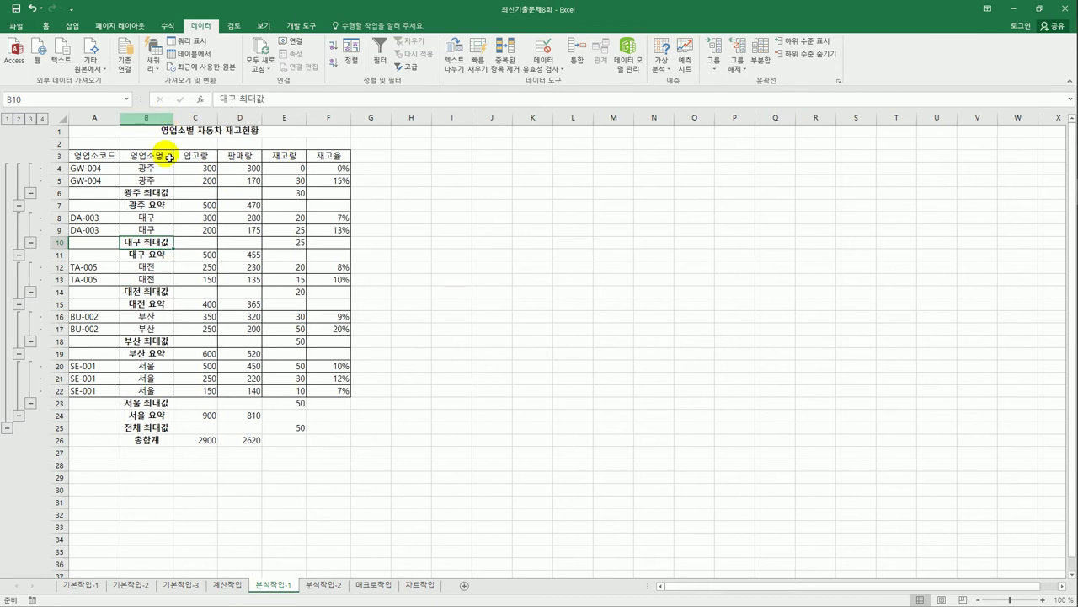
left_click(547, 369)
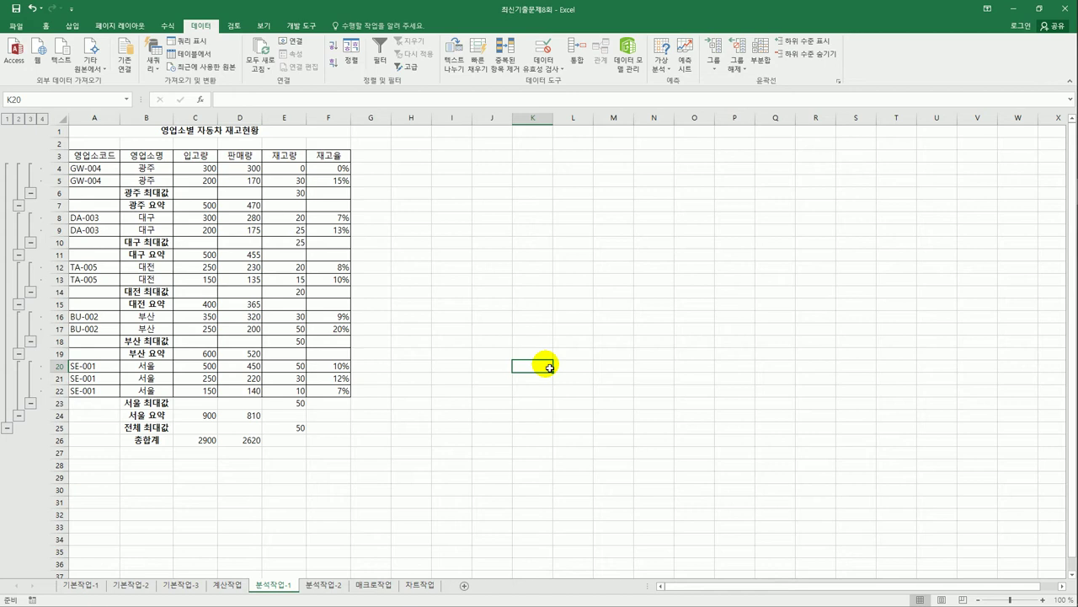
On the 분석작업-2 sheet, start a data consolidation with the 합계 function for the [표4] range E10:G17.
left_click(323, 585)
left_click(470, 459)
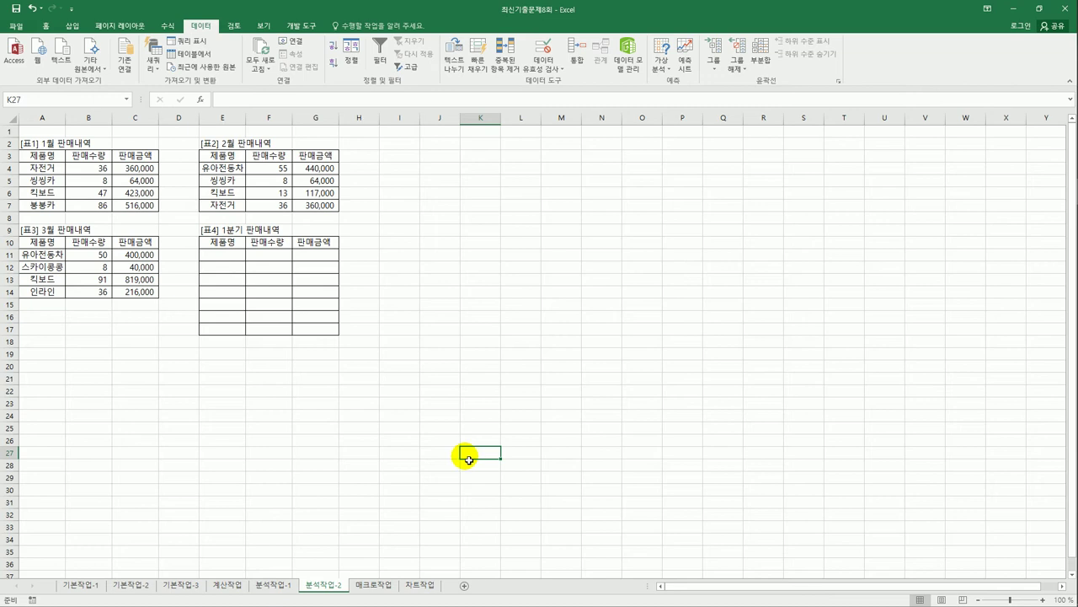
left_click(50, 157)
left_click(213, 159)
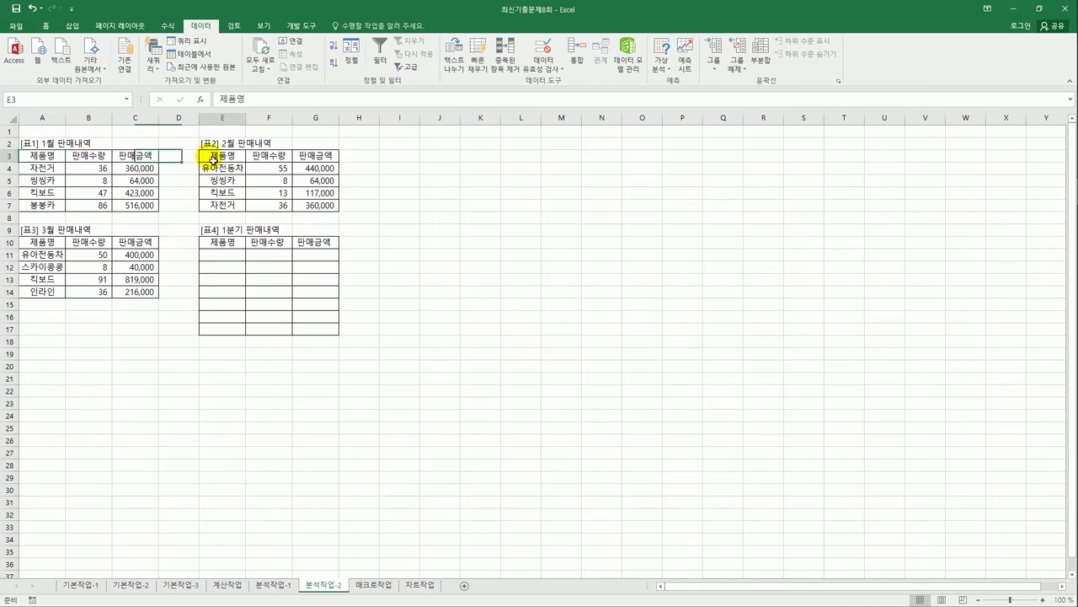
left_click(44, 244)
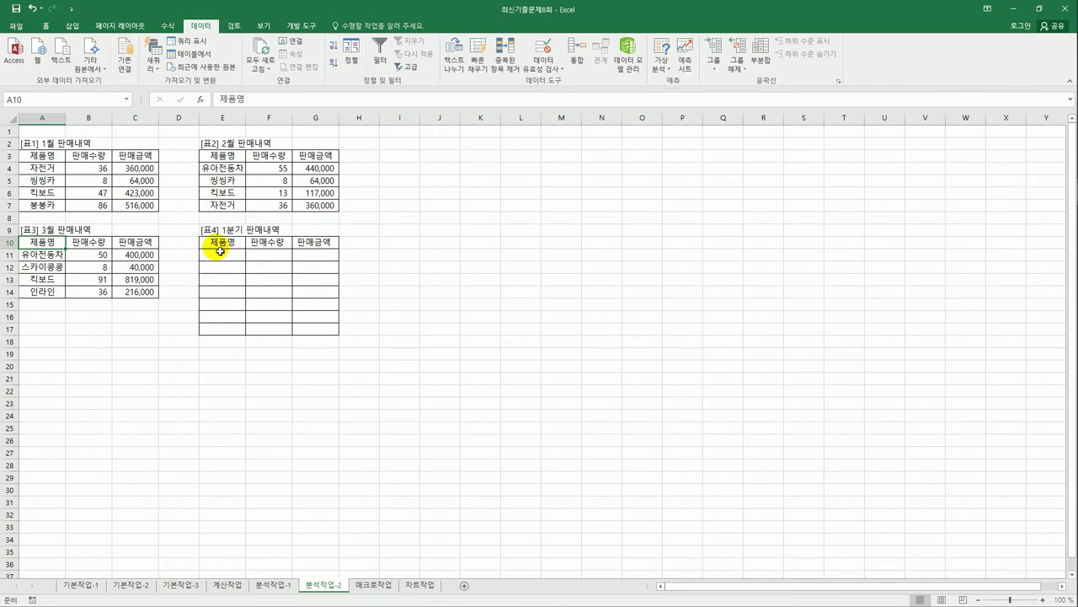
left_click_drag(222, 244, 305, 334)
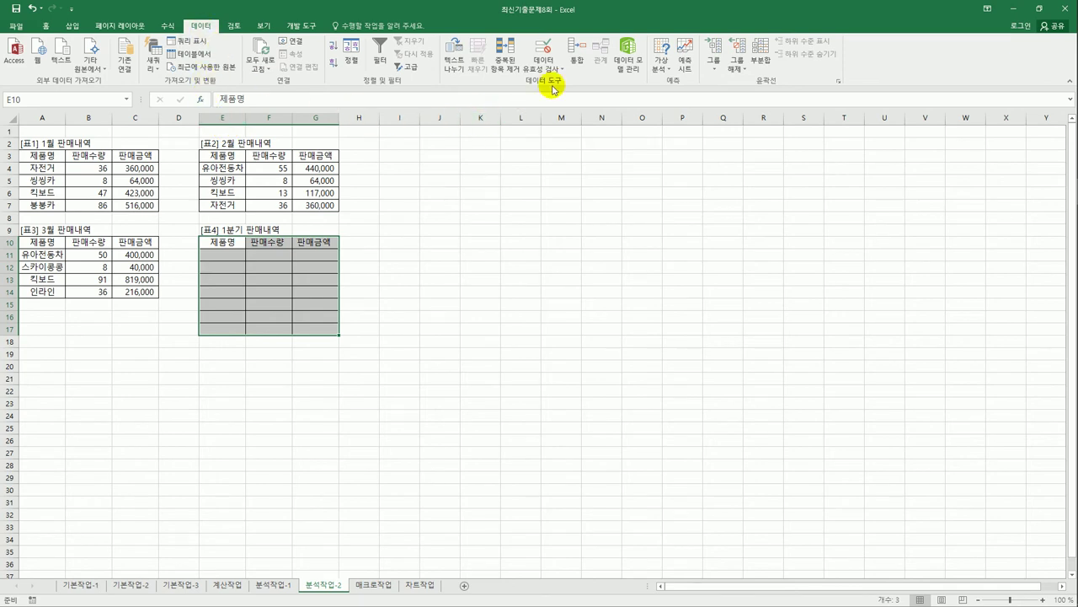
left_click(573, 60)
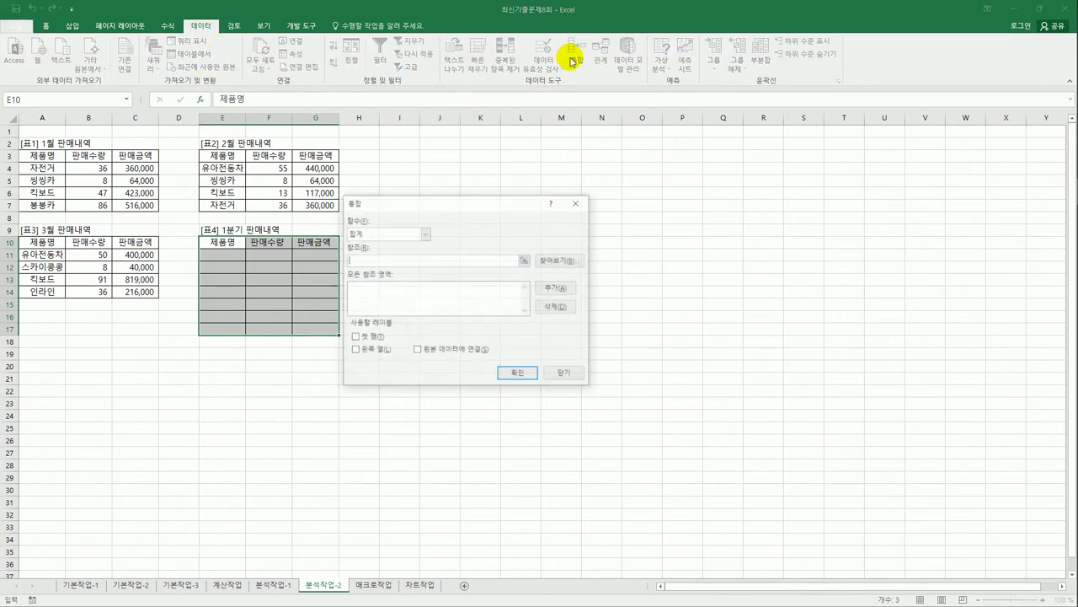
left_click_drag(489, 206, 549, 188)
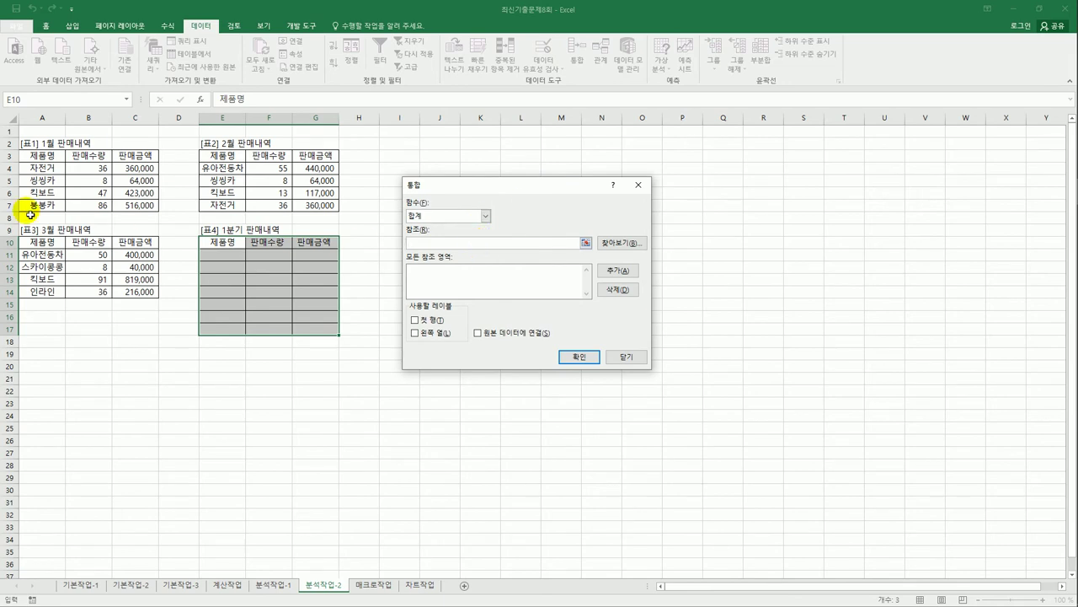
Add the [표1] range A3:C7, [표2] range E3:G7 and [표3] range A10:C14 as consolidation references.
left_click_drag(25, 154, 135, 211)
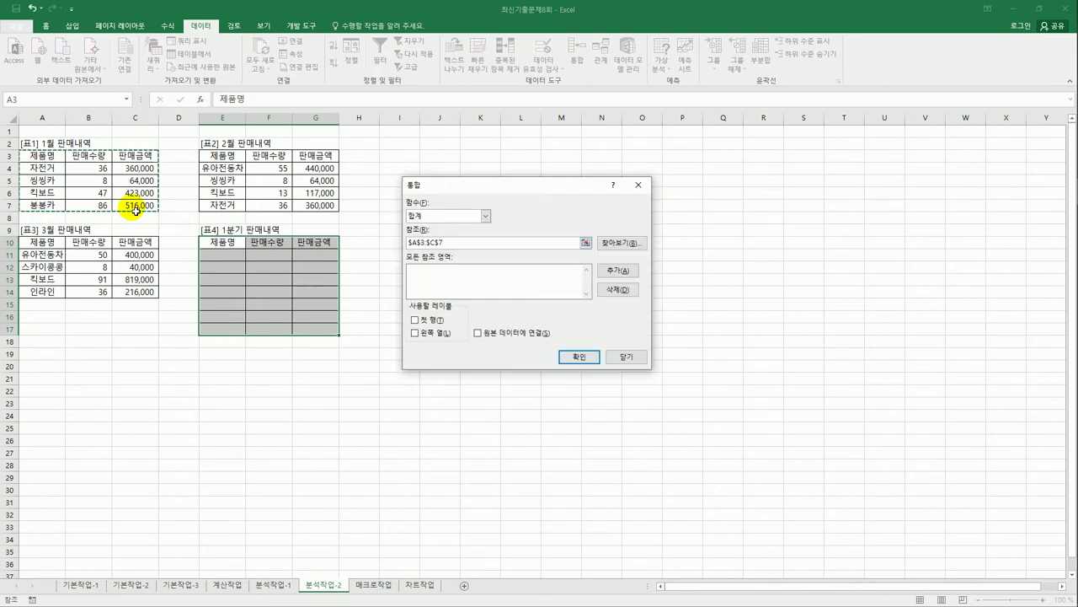
left_click(617, 269)
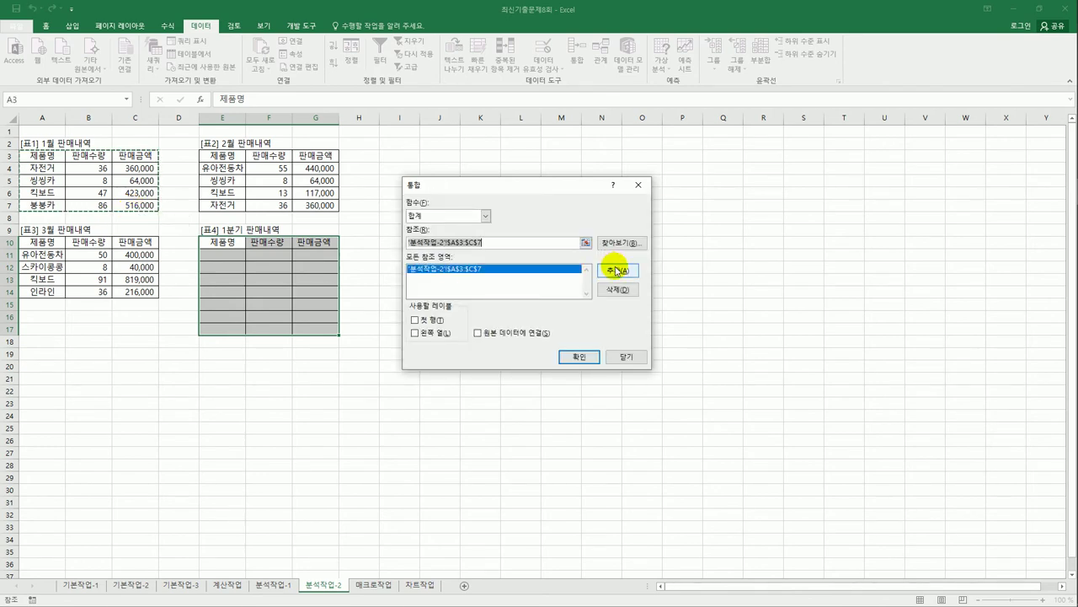
left_click_drag(209, 154, 313, 206)
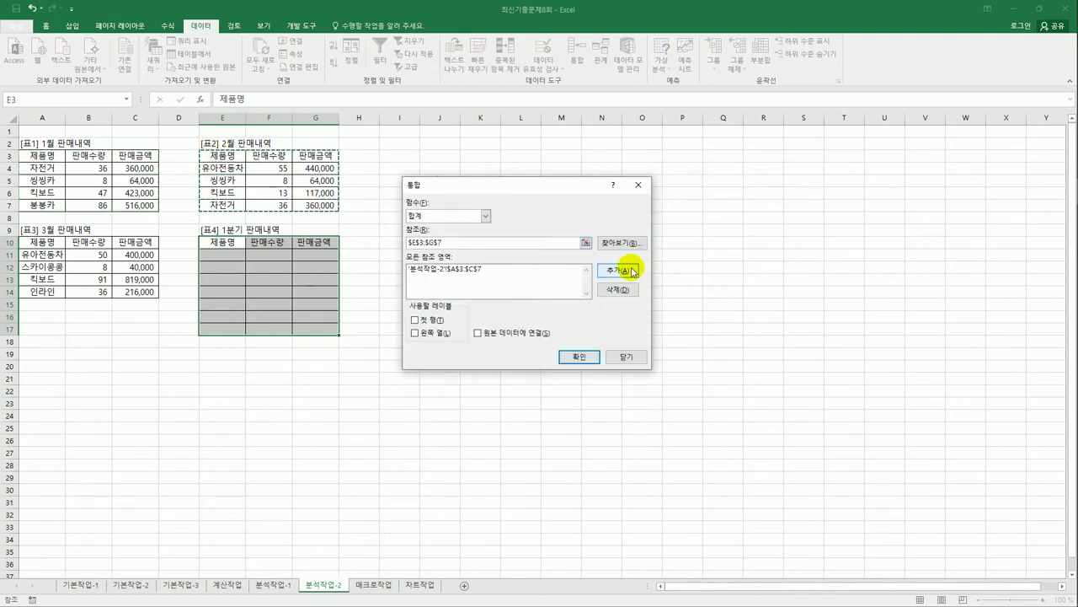
left_click(632, 271)
left_click_drag(44, 243, 144, 294)
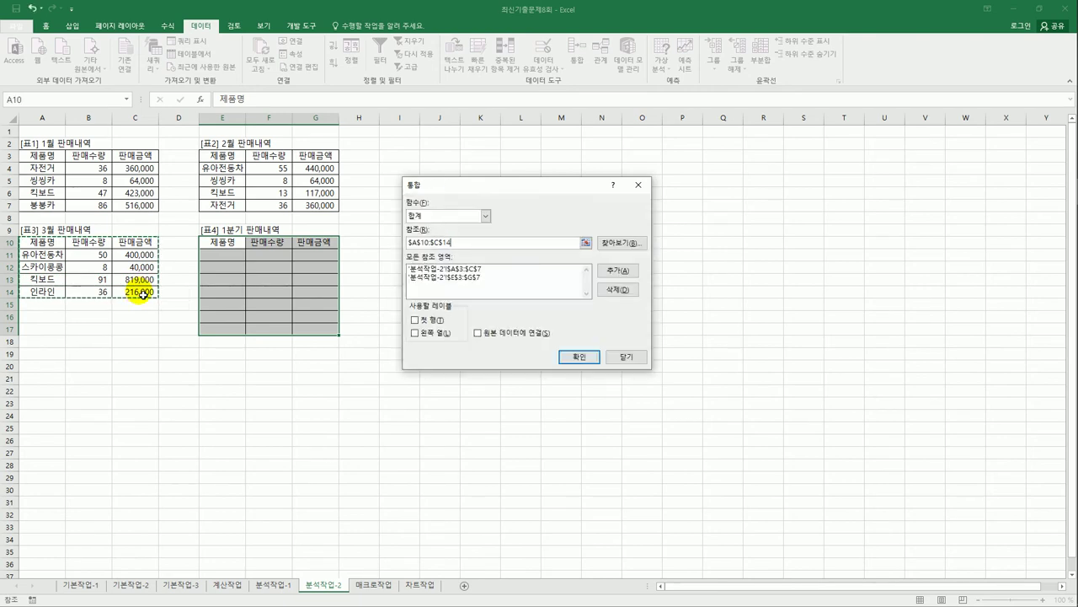
left_click(620, 271)
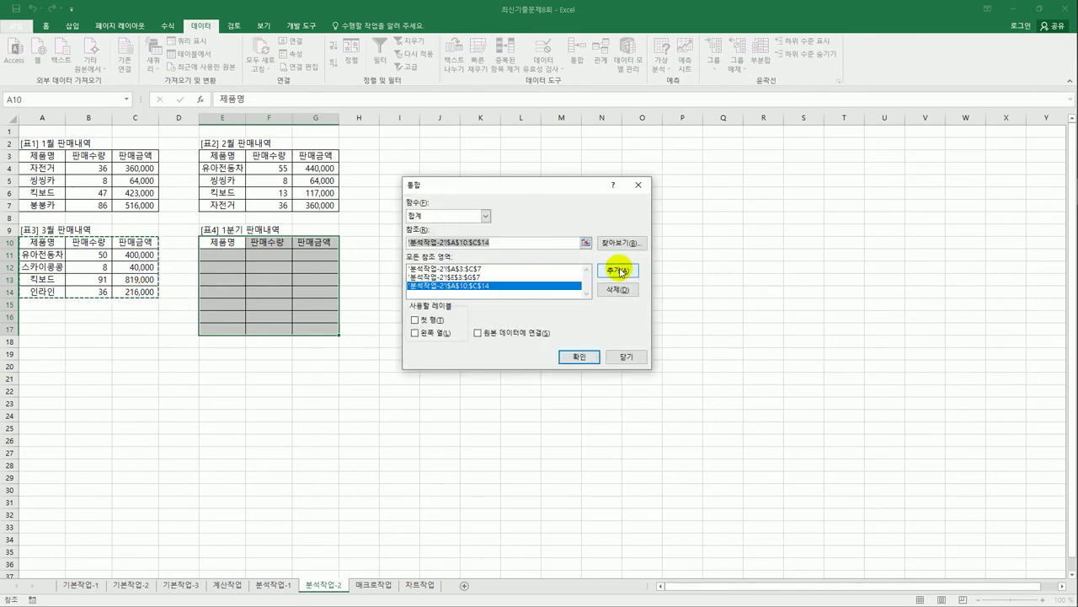
Use both 첫 행 and 왼쪽 열 as labels and run the consolidation into [표4].
left_click(414, 320)
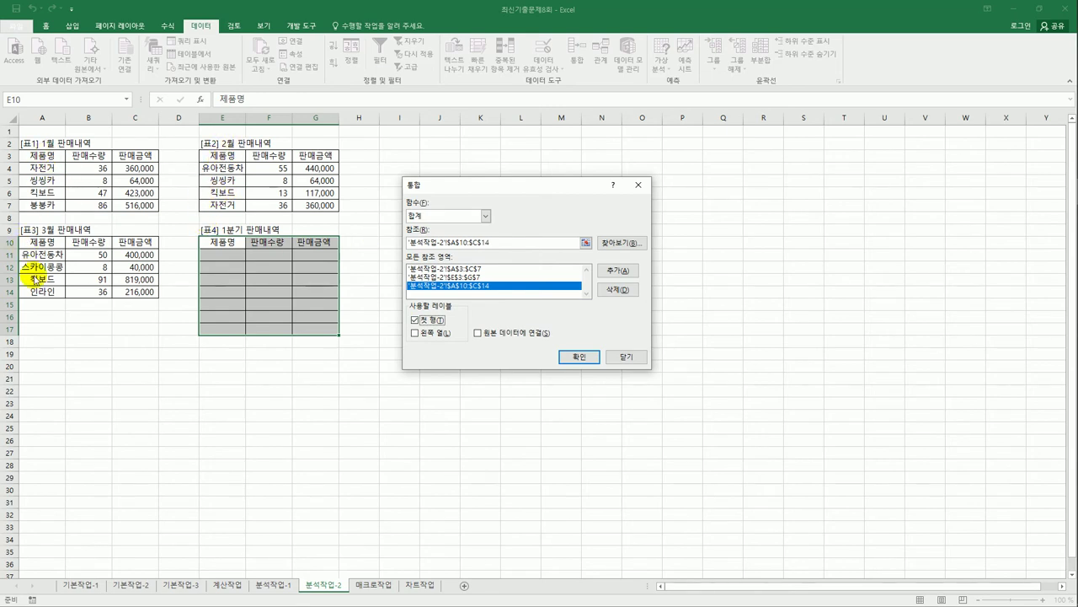
left_click(443, 335)
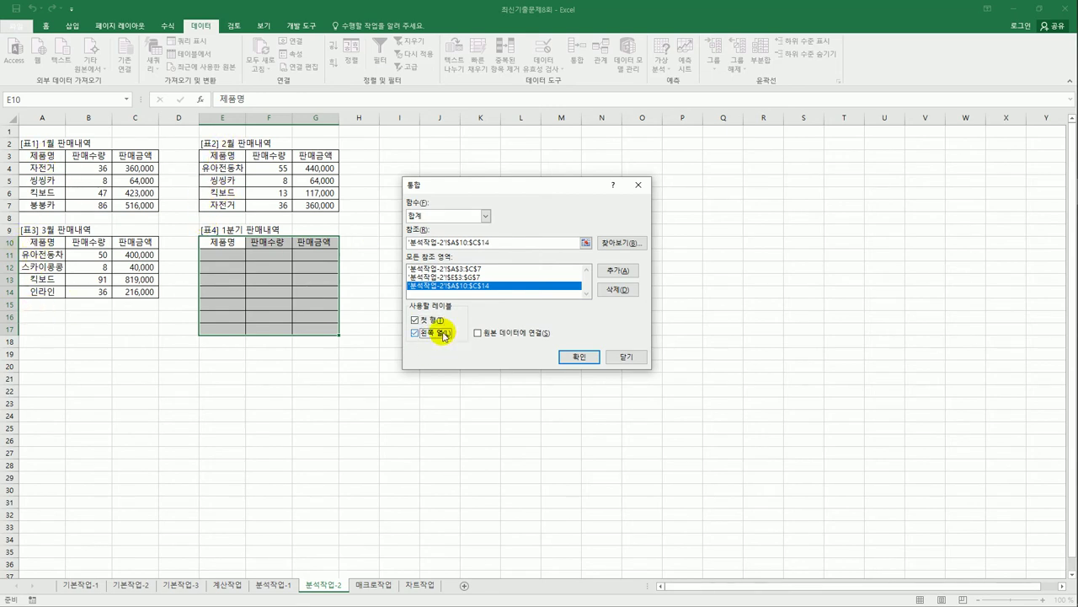
left_click(593, 362)
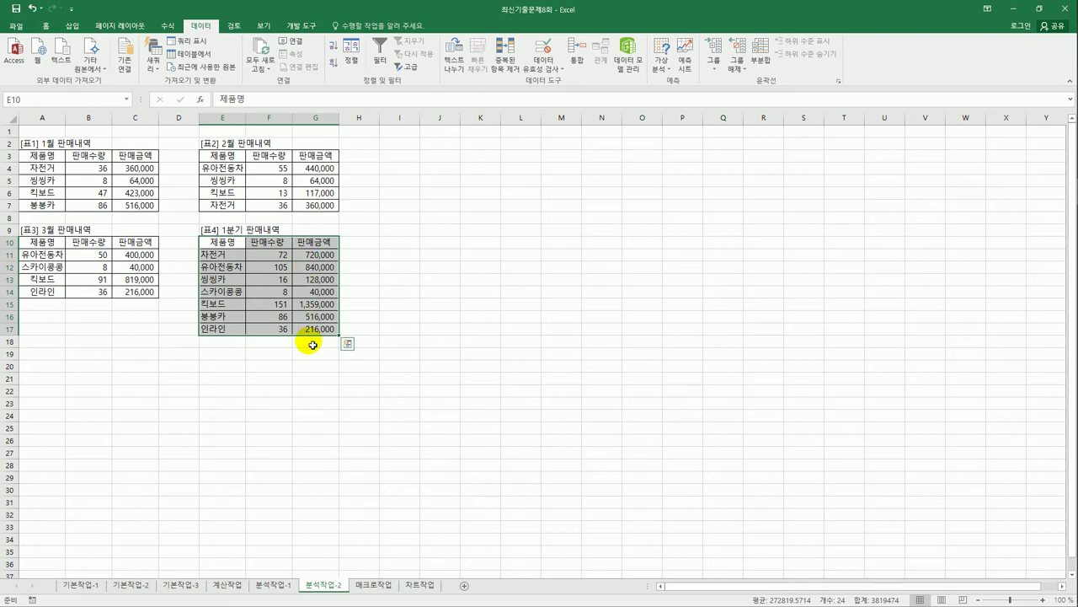
left_click(446, 432)
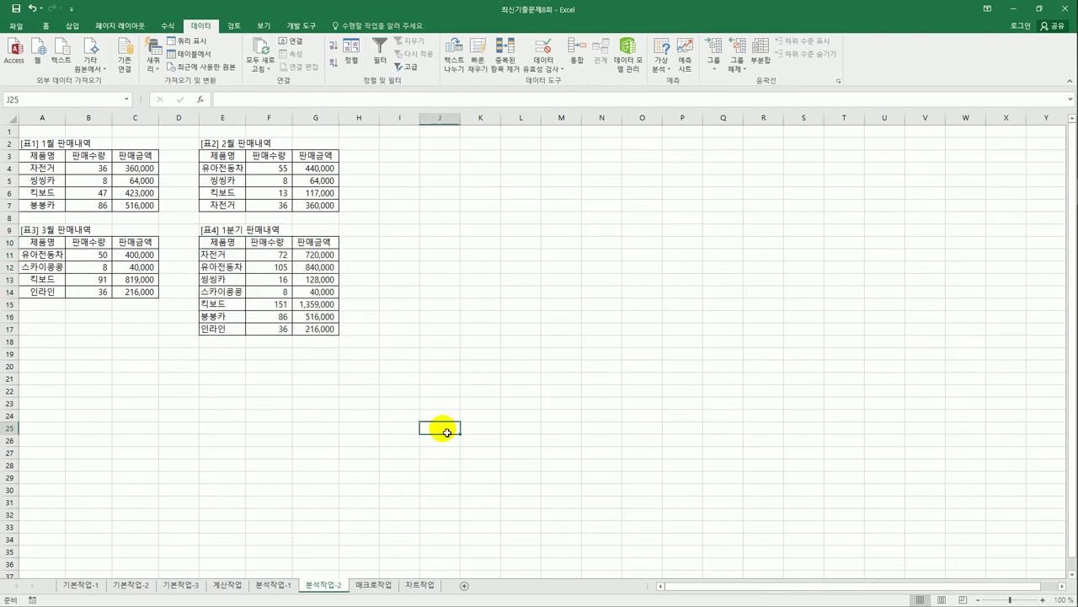
On the 매크로작업 sheet, draw a form control button covering cells B14:C15.
left_click(371, 585)
left_click(490, 446)
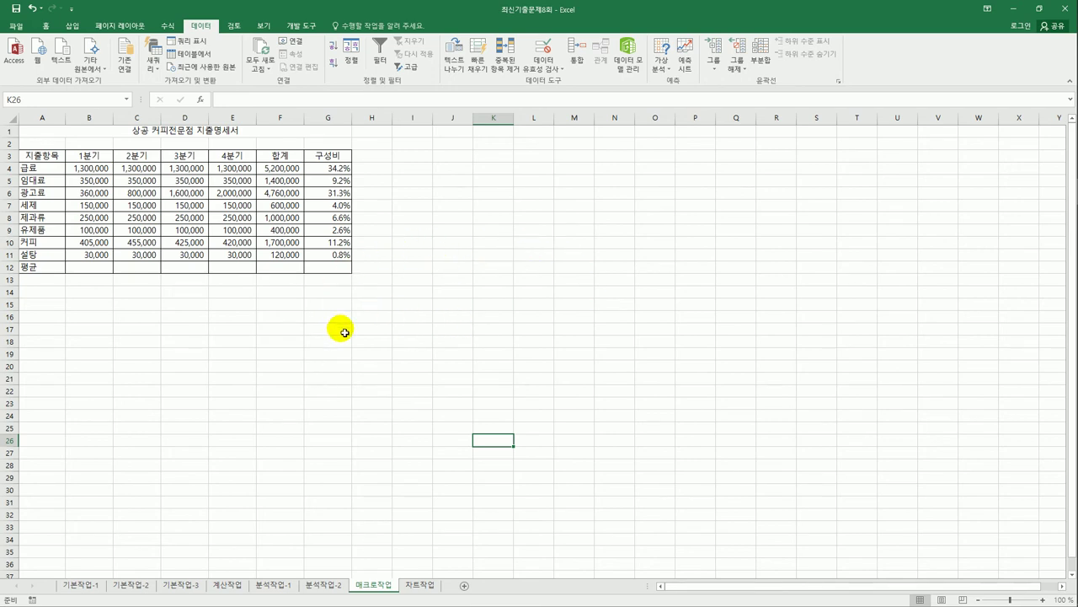
left_click(459, 342)
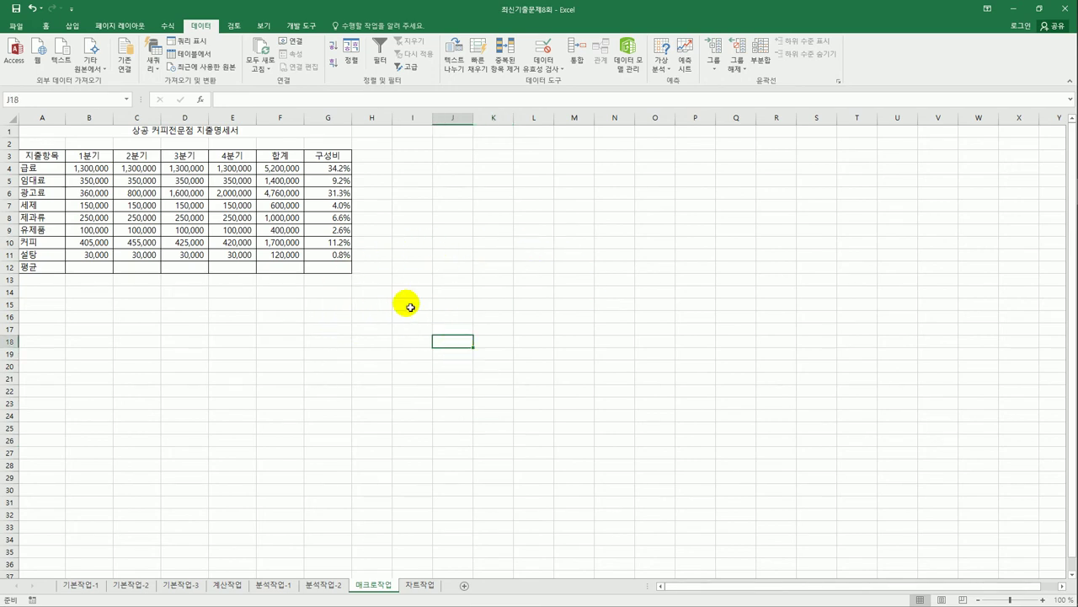
left_click(305, 26)
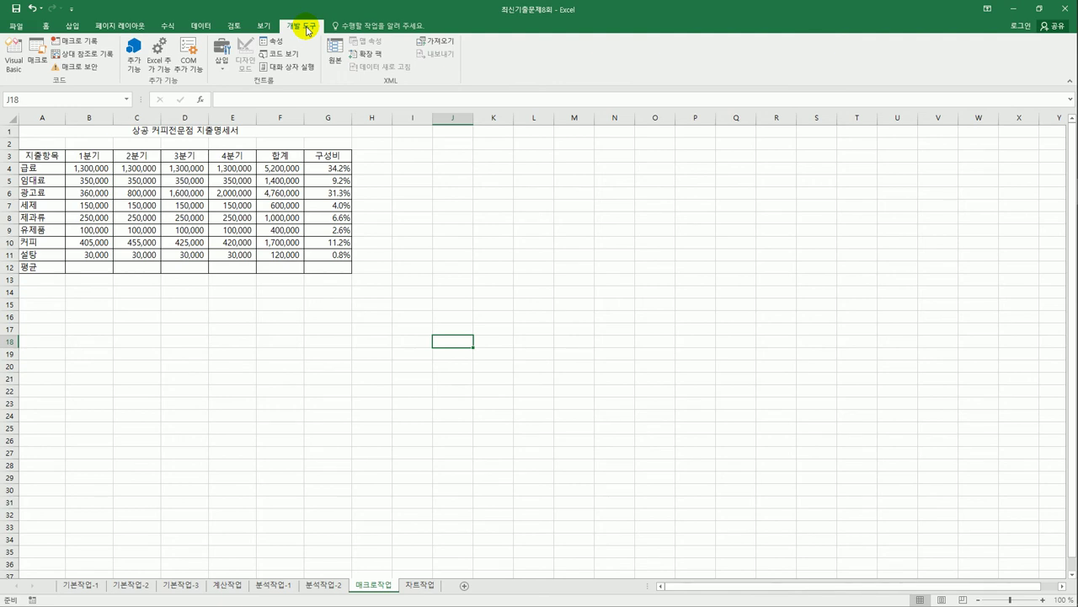
left_click(222, 57)
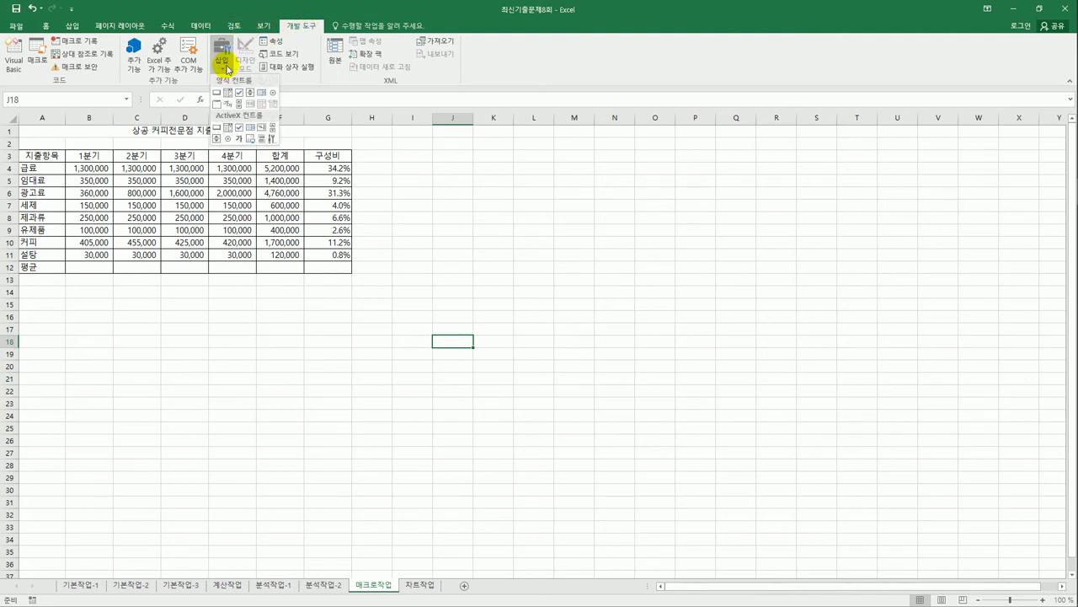
left_click(217, 94)
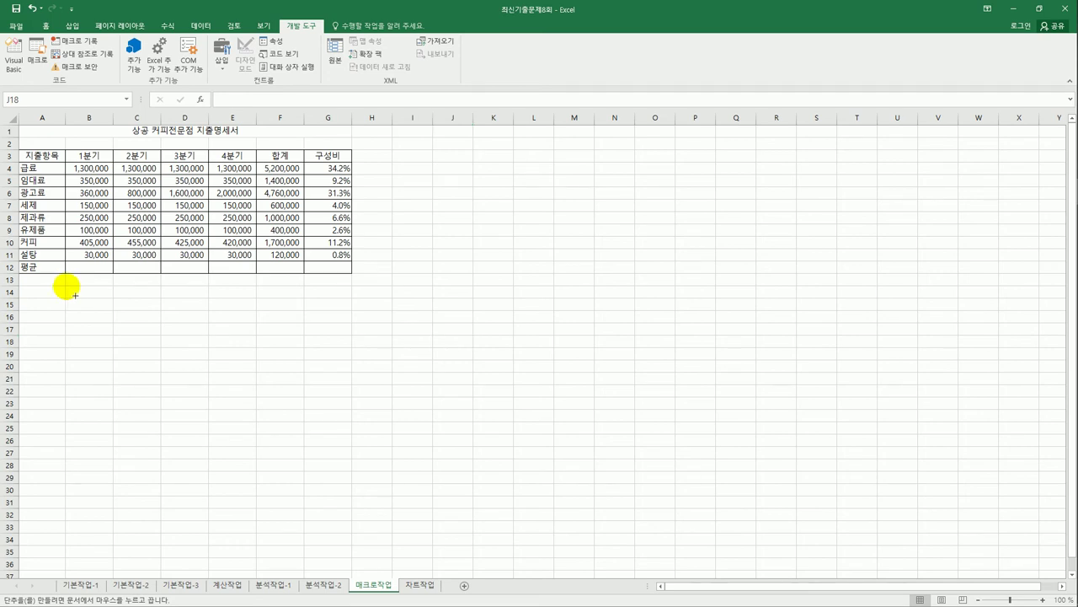
left_click_drag(74, 295, 156, 315)
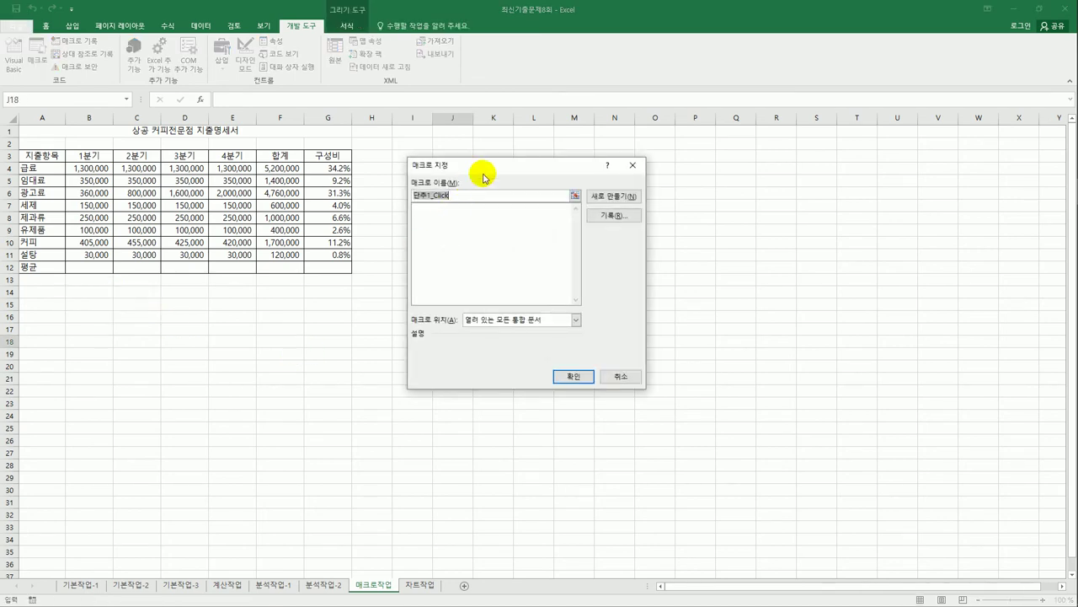
Name the button's macro 평균 and start recording it, stored in 현재 통합 문서.
left_click_drag(484, 177, 471, 231)
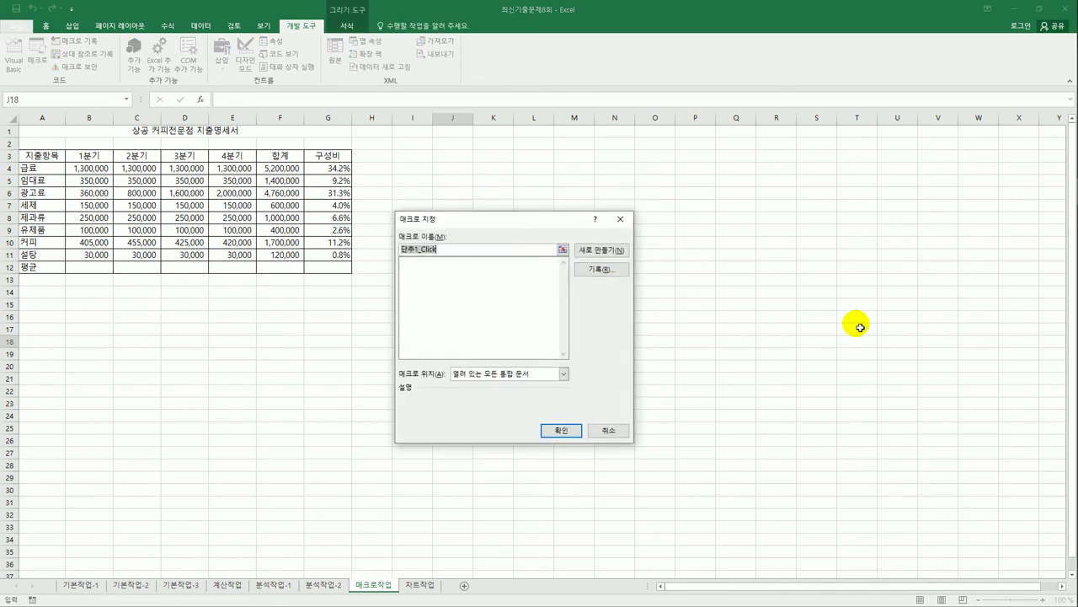
type("ㅍ")
key("BackSpace")
key("BackSpace")
type("평ㄱ")
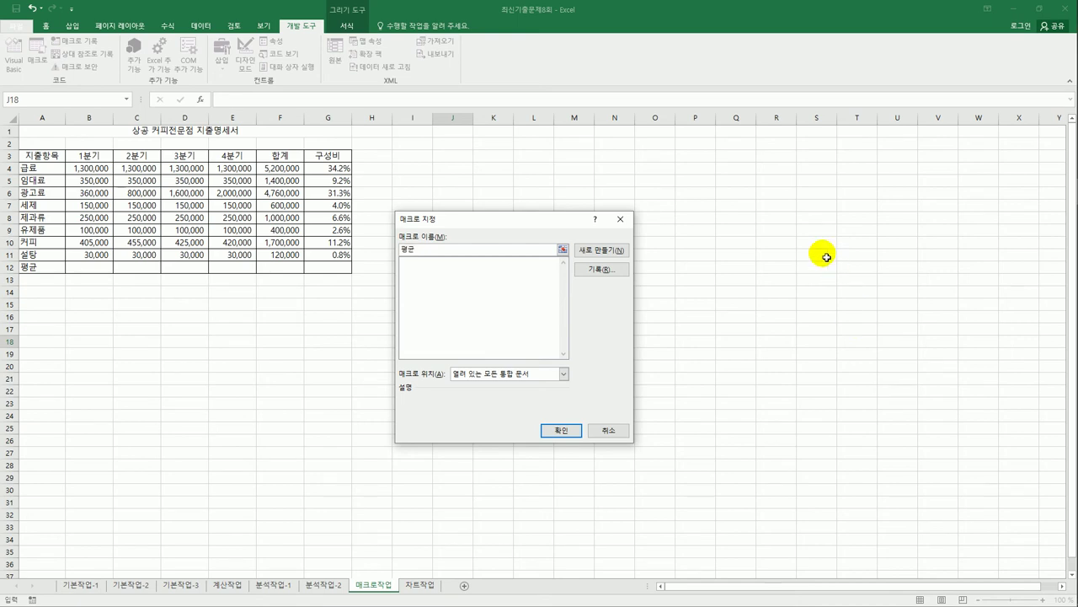
left_click(601, 269)
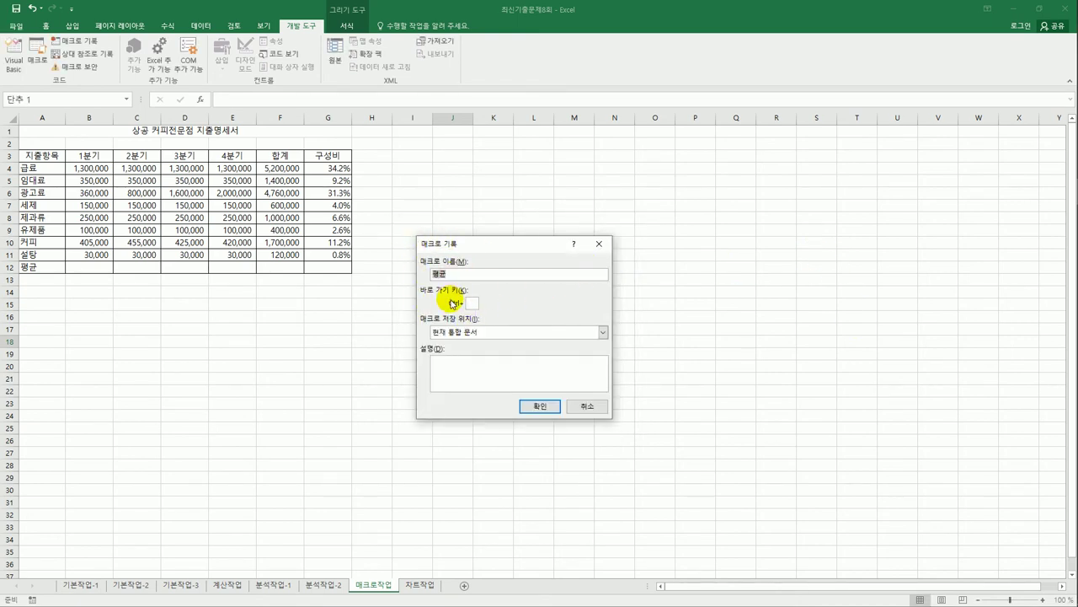
left_click(537, 406)
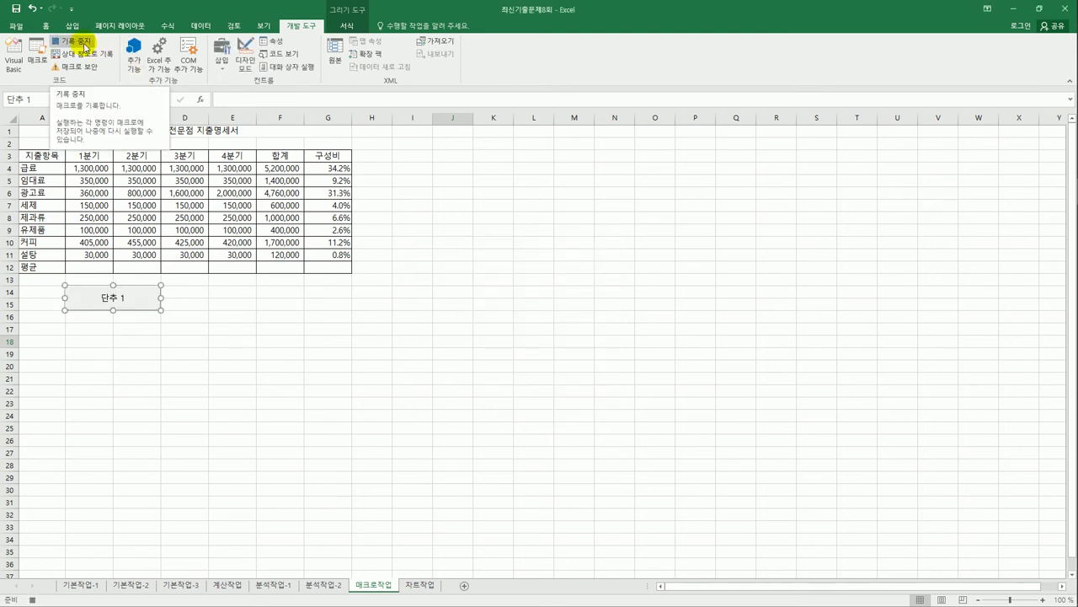
Fill B12:F12 with the averages of rows 4 to 11 using automatic averaging on B4:F12, and stop recording the macro.
left_click(105, 169)
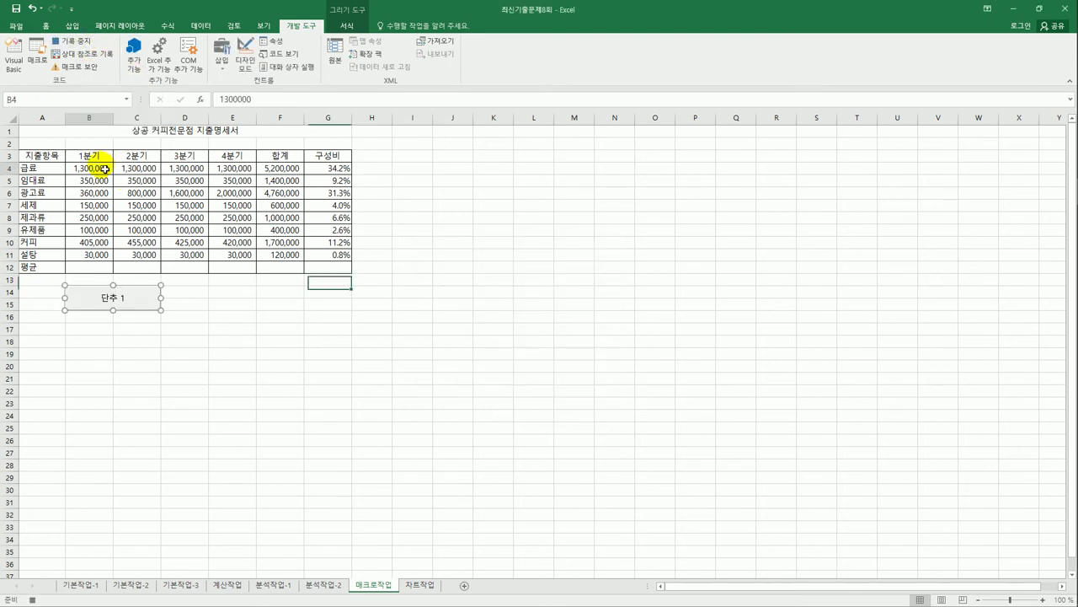
left_click_drag(104, 168, 279, 270)
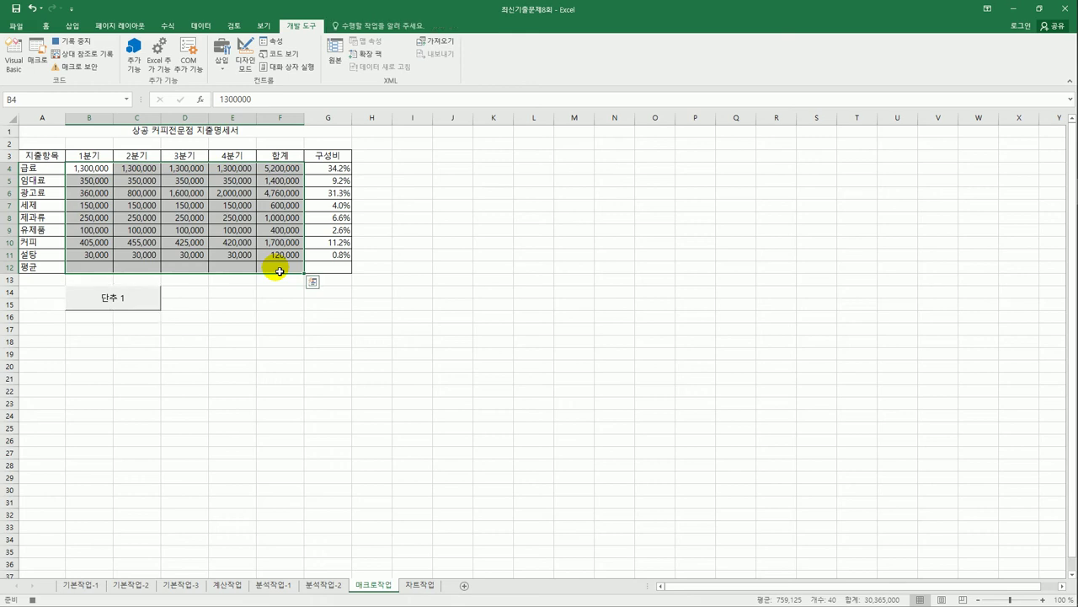
left_click(167, 26)
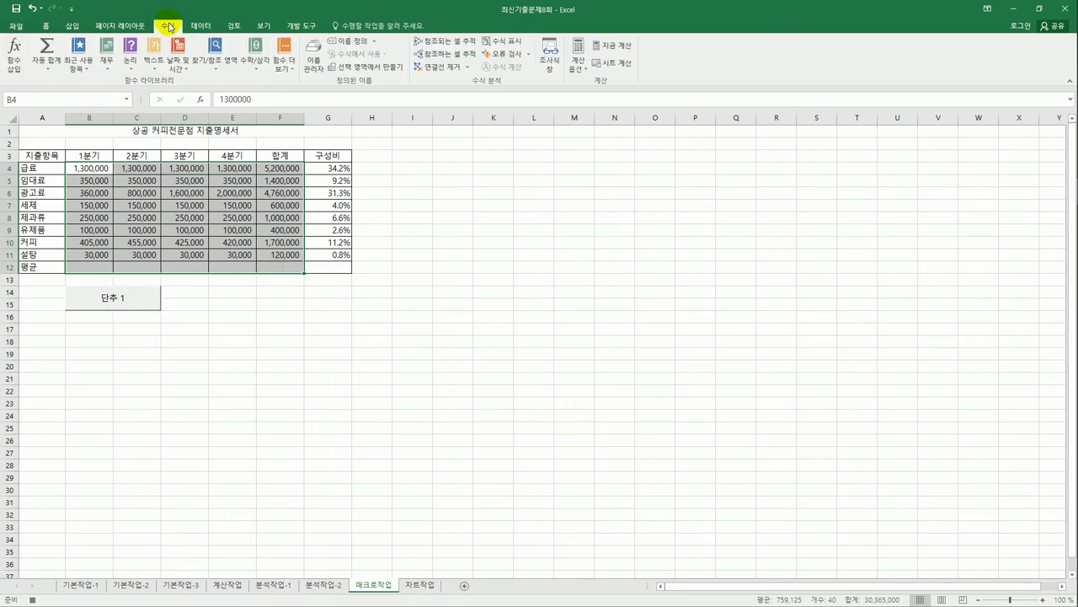
left_click(47, 69)
left_click(48, 91)
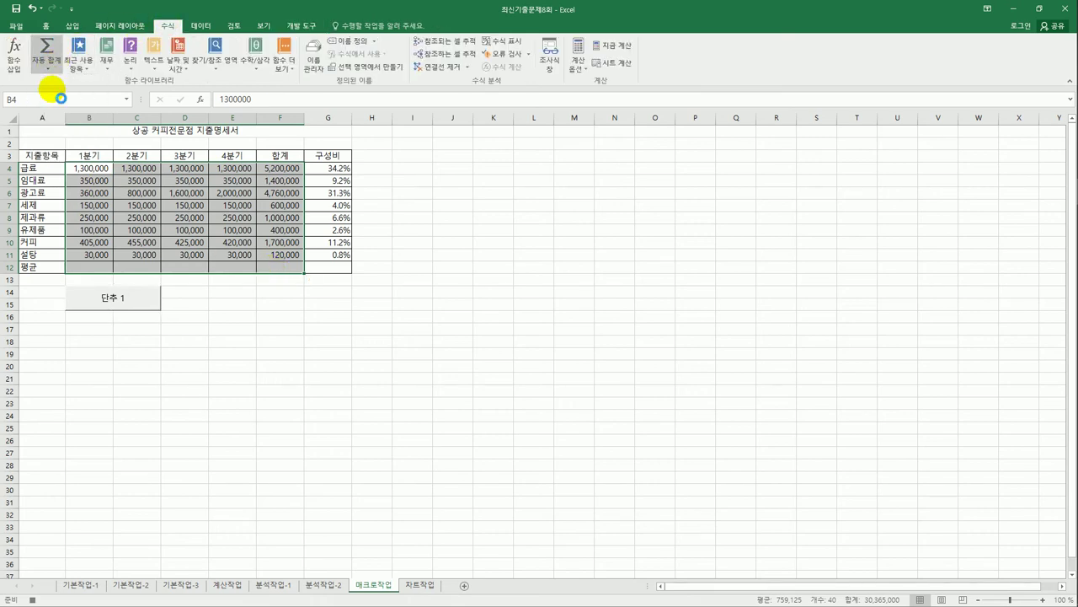
left_click(271, 272)
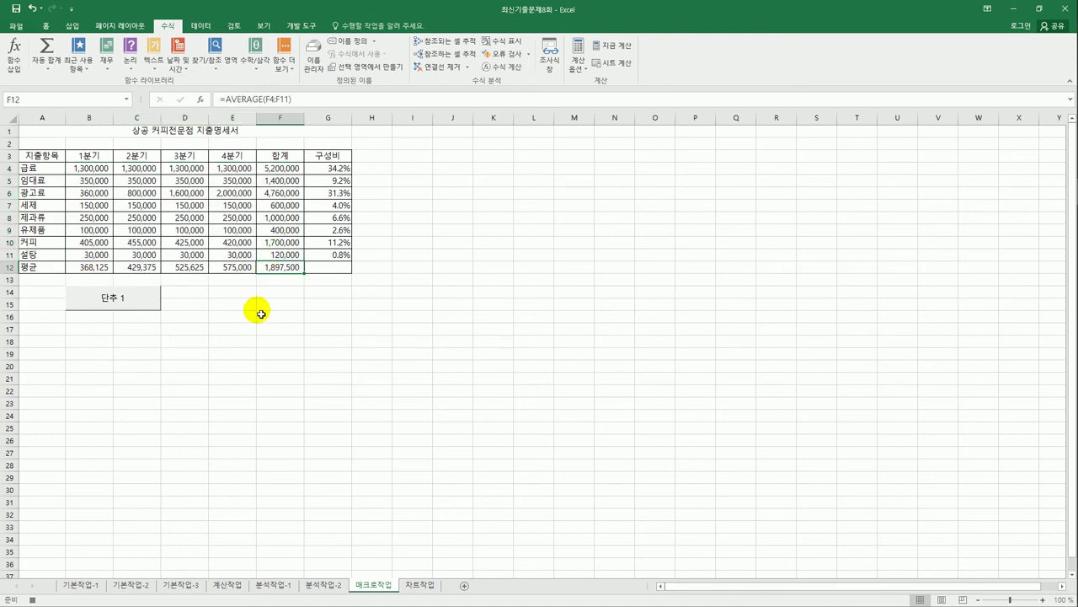
left_click(300, 25)
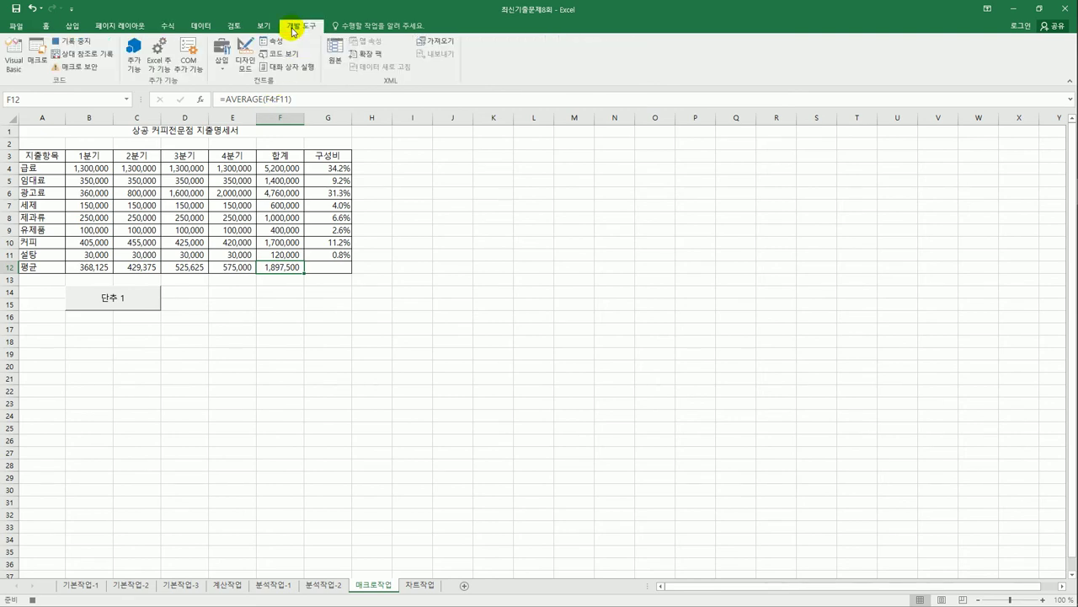
left_click(66, 48)
left_click(259, 343)
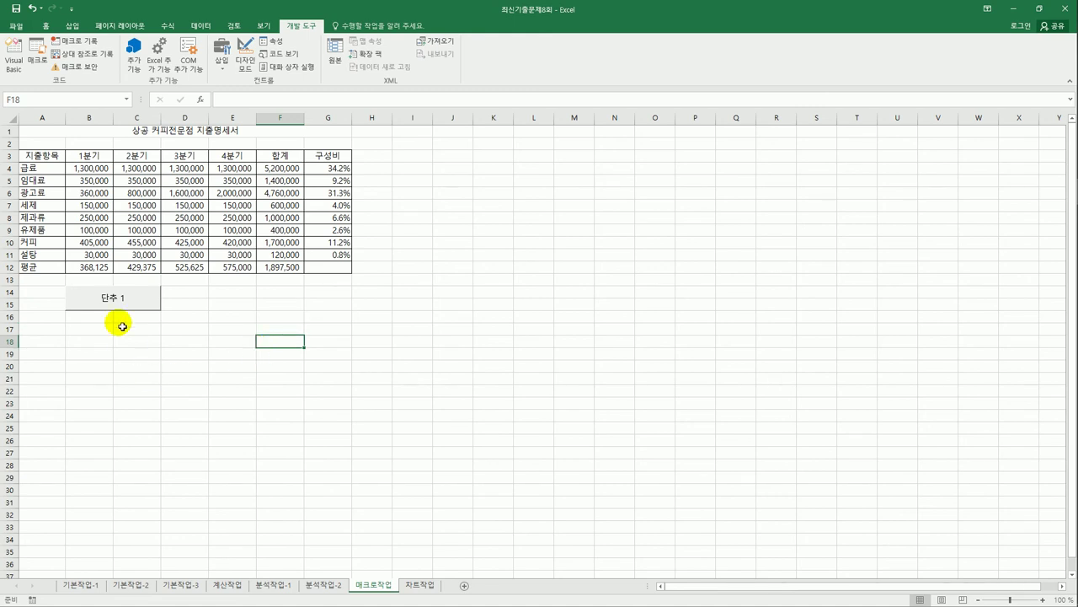
Change the form button's label text to 평균.
right_click(139, 307)
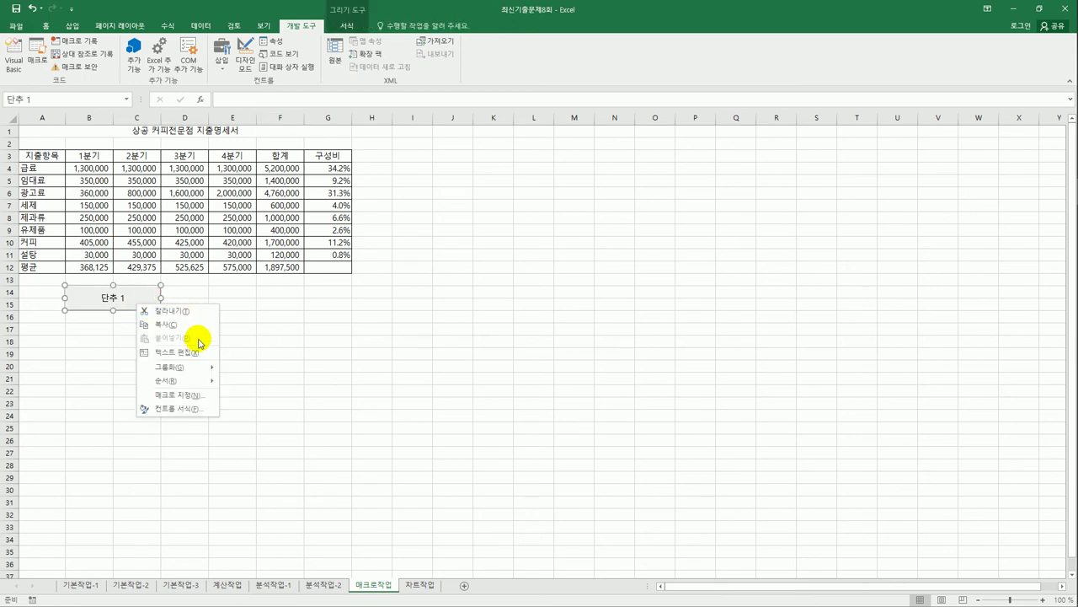
left_click(199, 354)
key("ctrl+a")
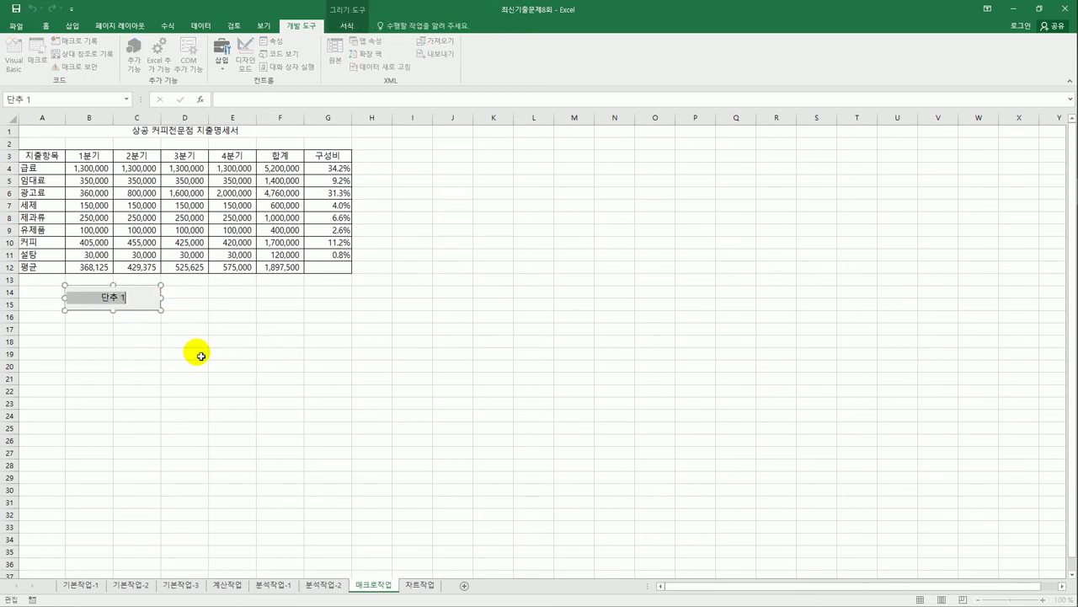
type("평균")
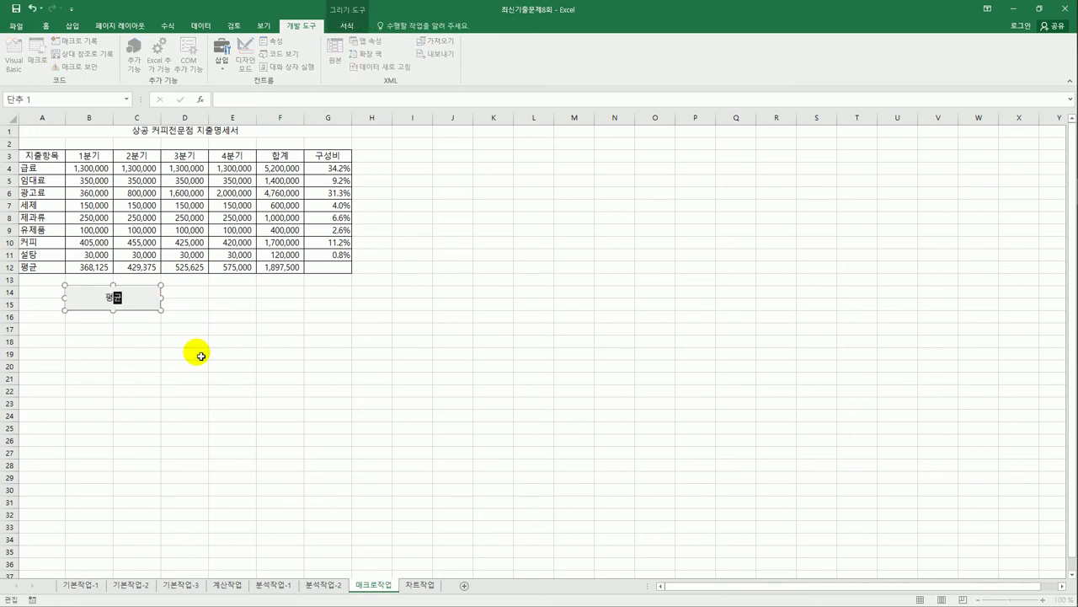
left_click(200, 356)
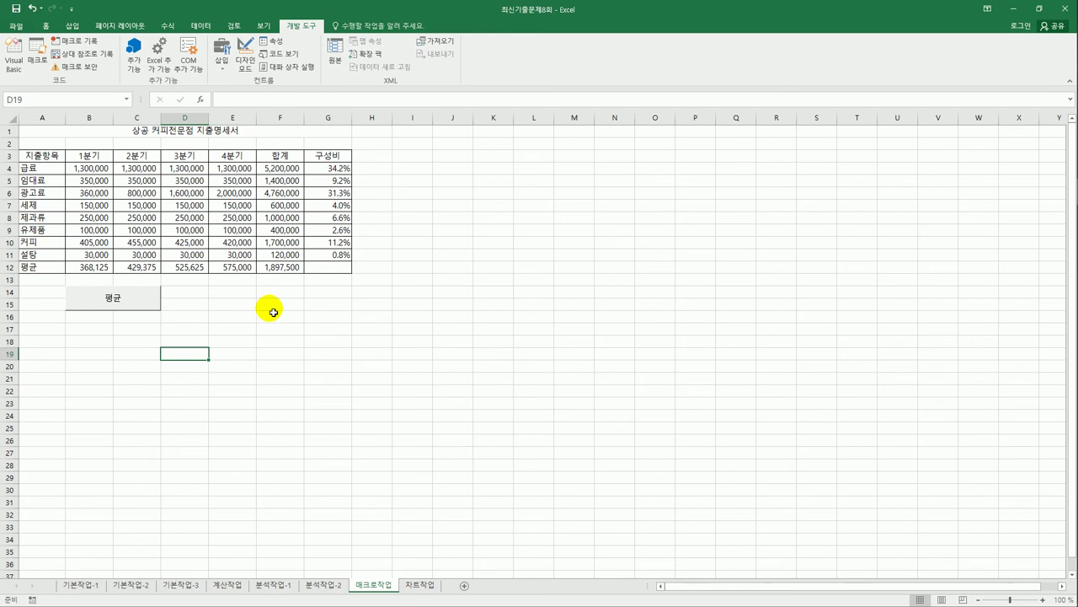
Draw a rounded rectangle shape (모서리가 둥근 직사각형) covering cells E14:F15.
left_click(72, 26)
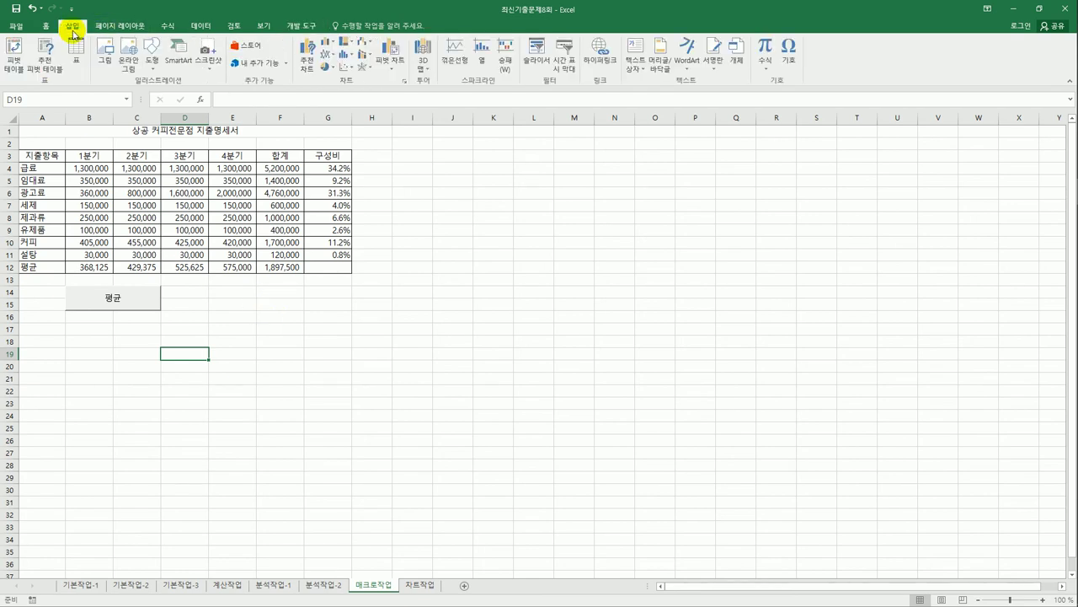
left_click(152, 60)
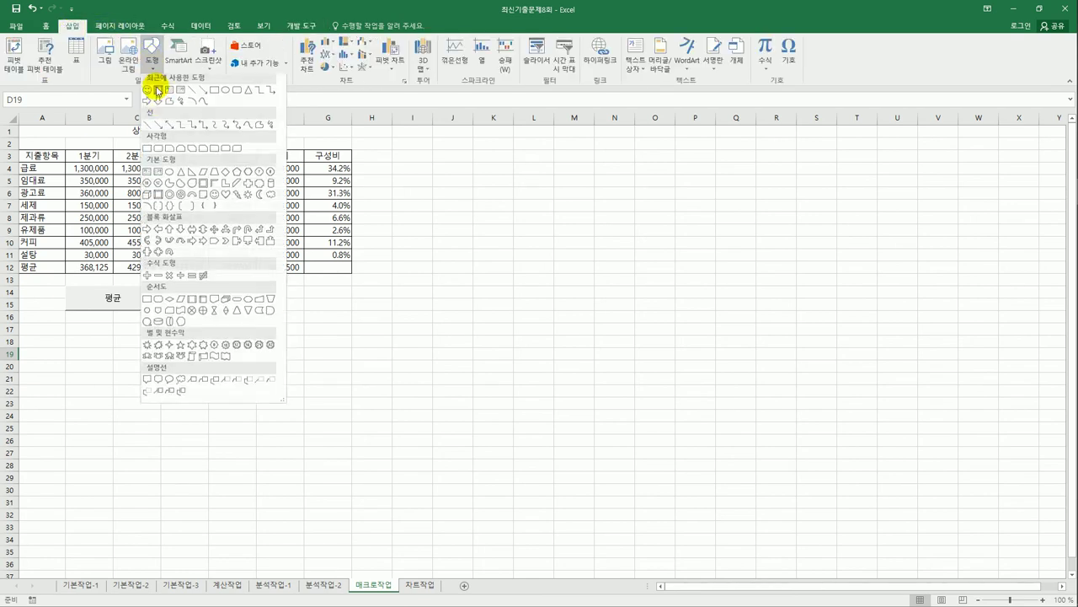
left_click(160, 151)
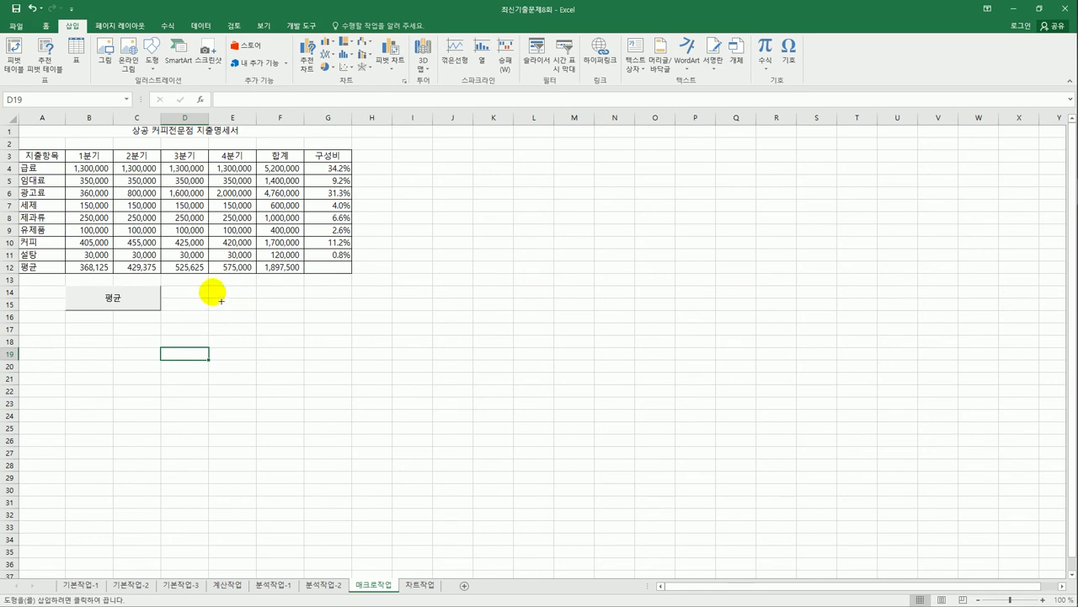
left_click_drag(209, 287, 290, 307)
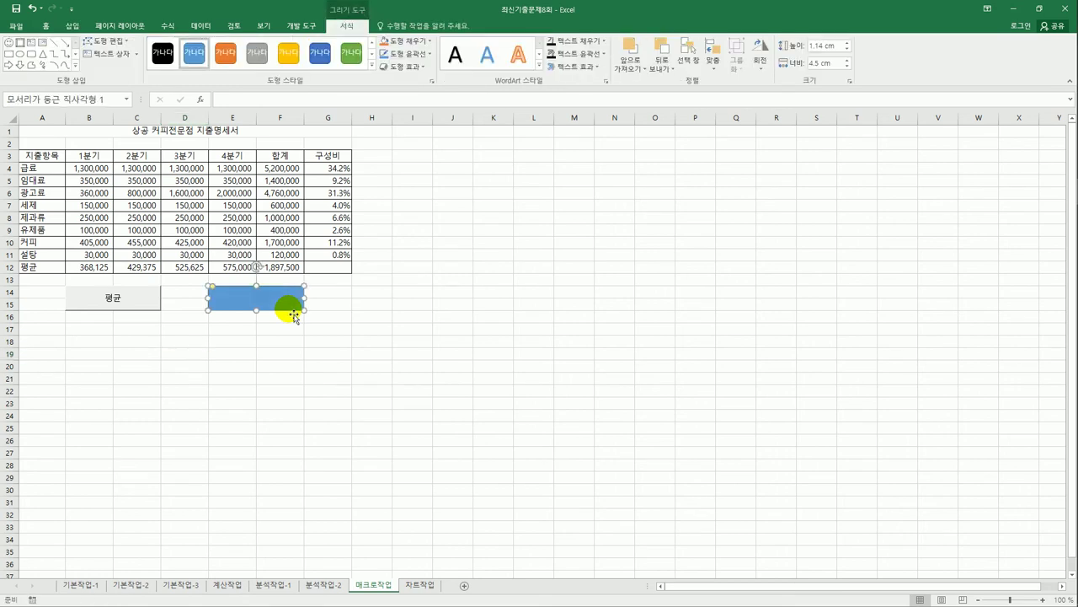
Assign a new macro named 서식 to the rounded rectangle and start recording it in 현재 통합 문서.
right_click(285, 300)
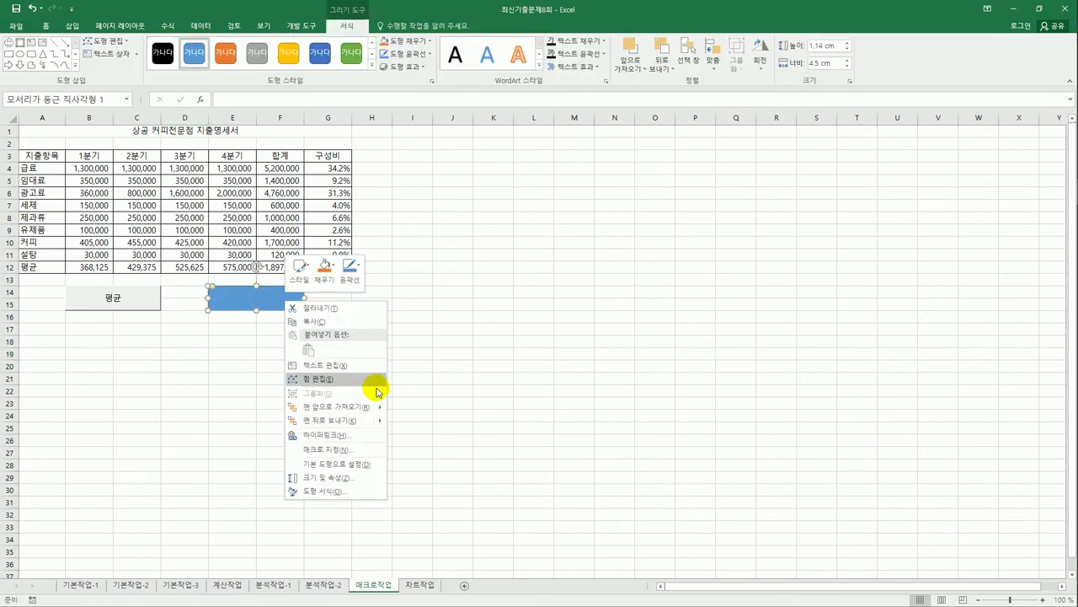
left_click(361, 446)
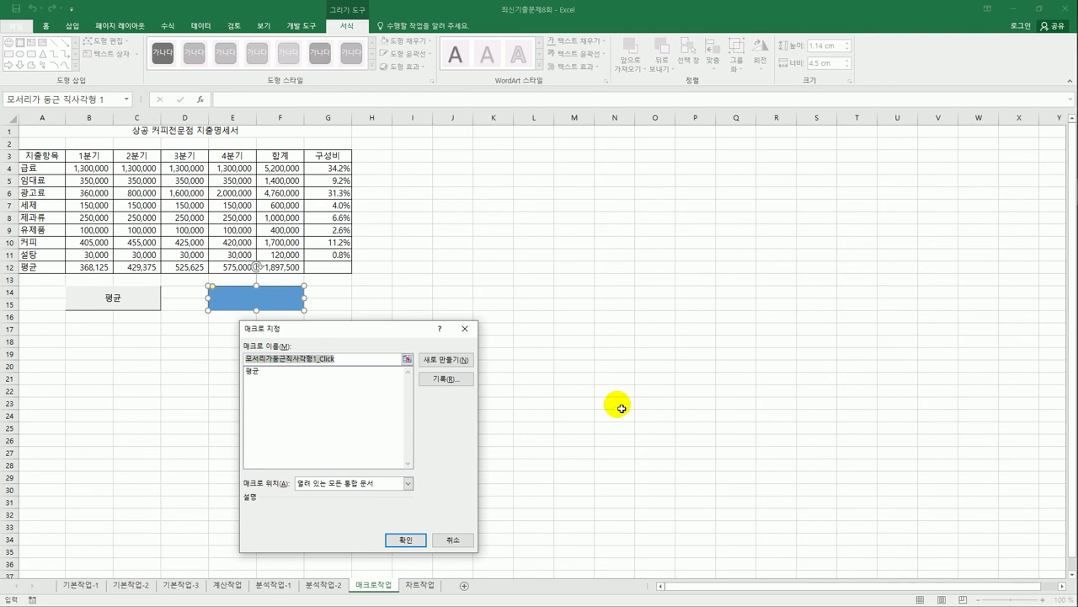
type("서시")
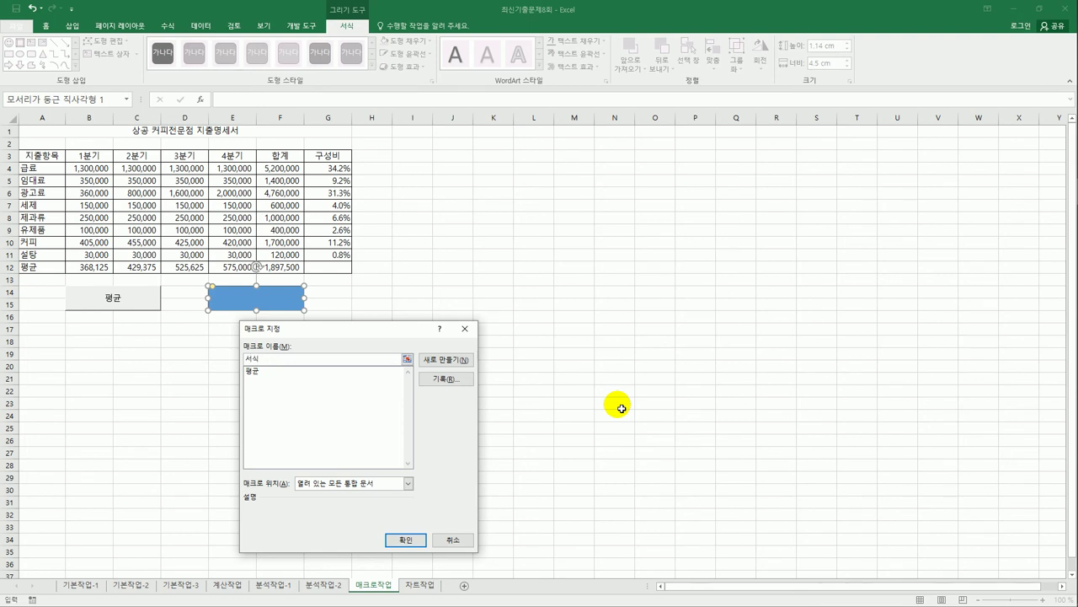
left_click(459, 385)
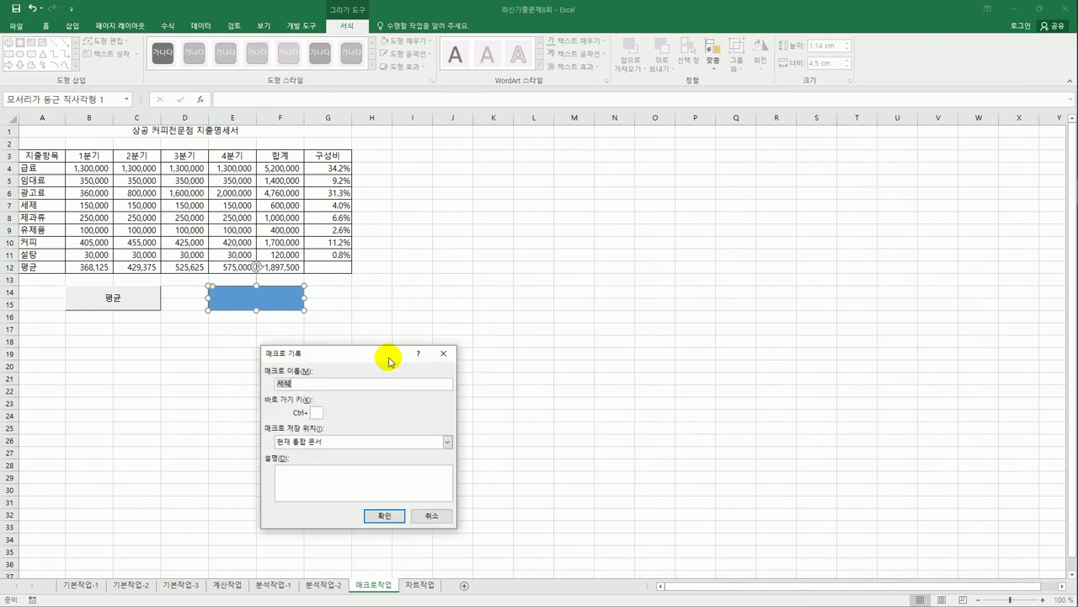
left_click_drag(389, 360, 549, 177)
left_click(542, 329)
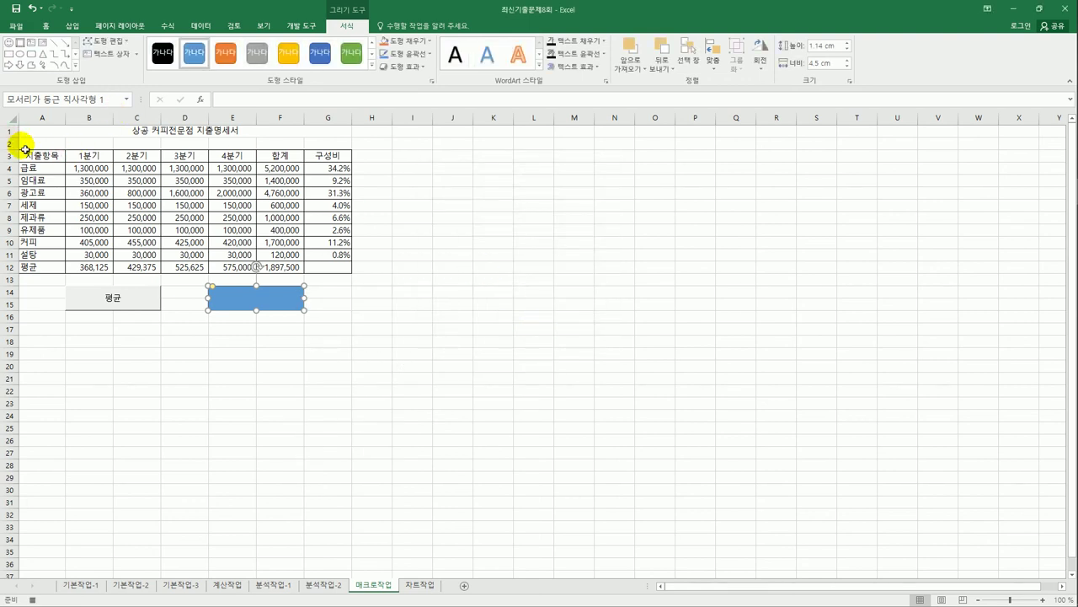
Fill the header cells A3:G3 with yellow and stop recording the 서식 macro.
left_click_drag(43, 157, 279, 158)
left_click_drag(316, 158, 315, 158)
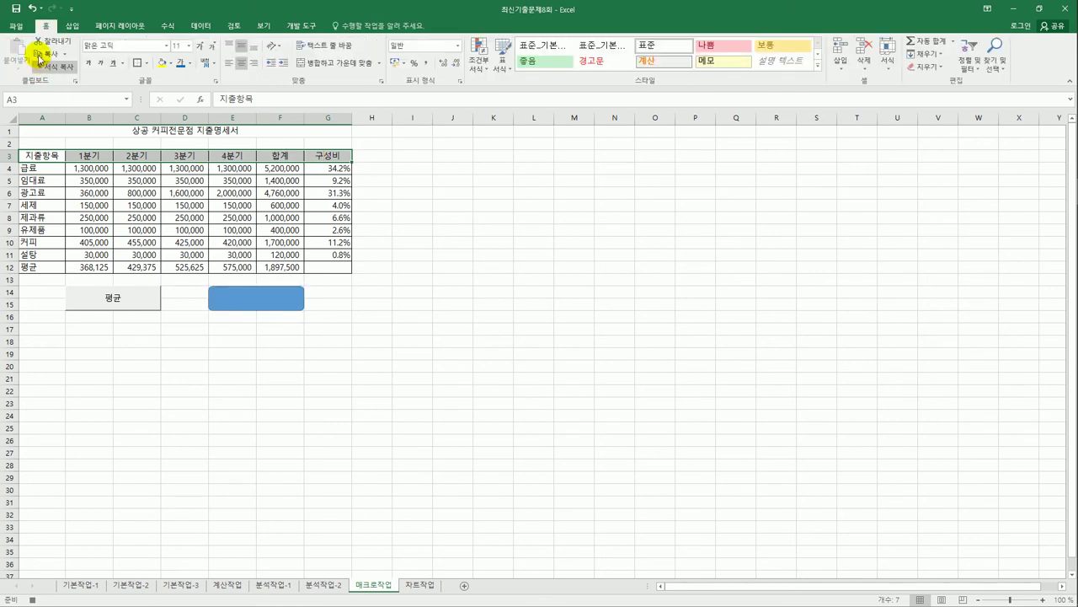
left_click(172, 63)
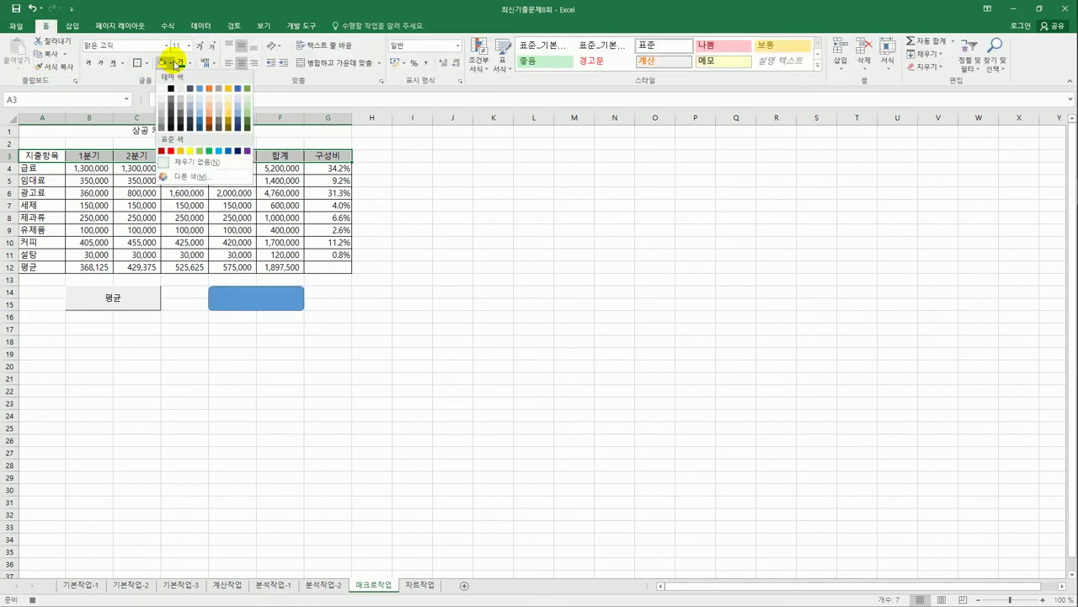
left_click(190, 151)
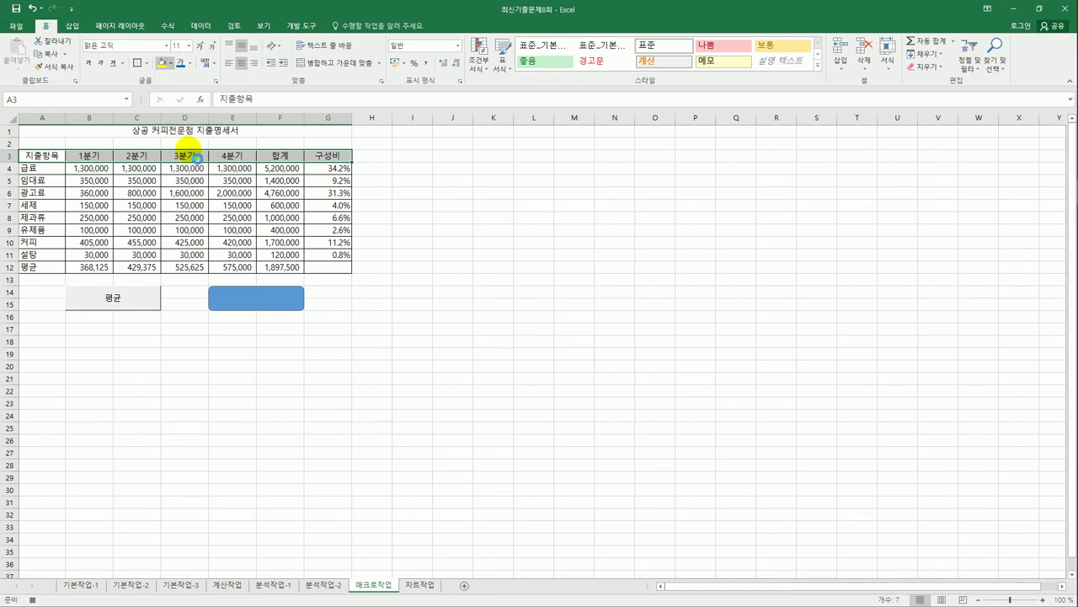
left_click(337, 156)
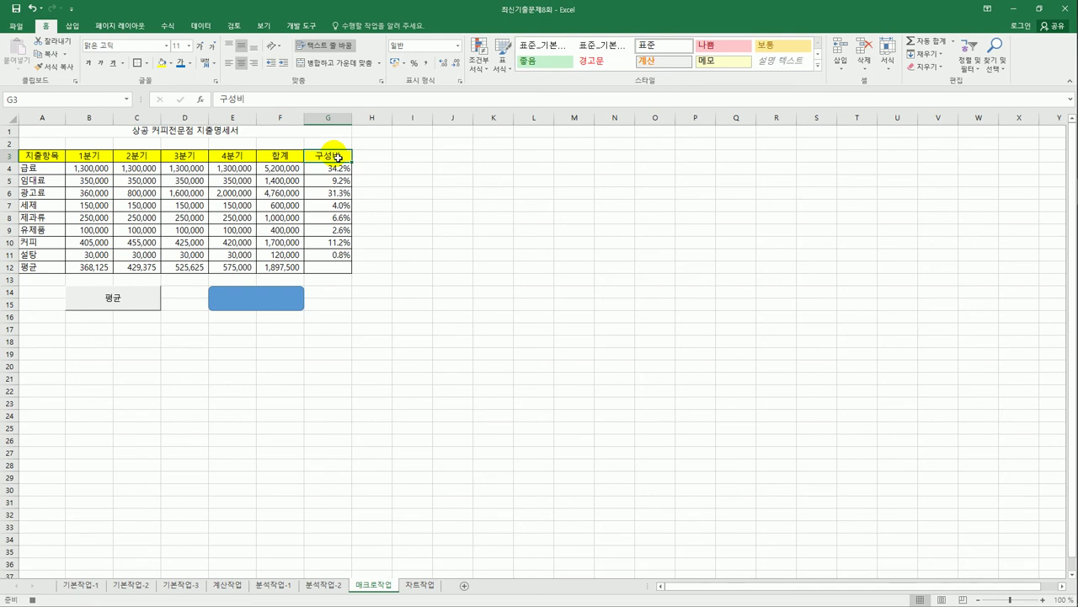
left_click(301, 25)
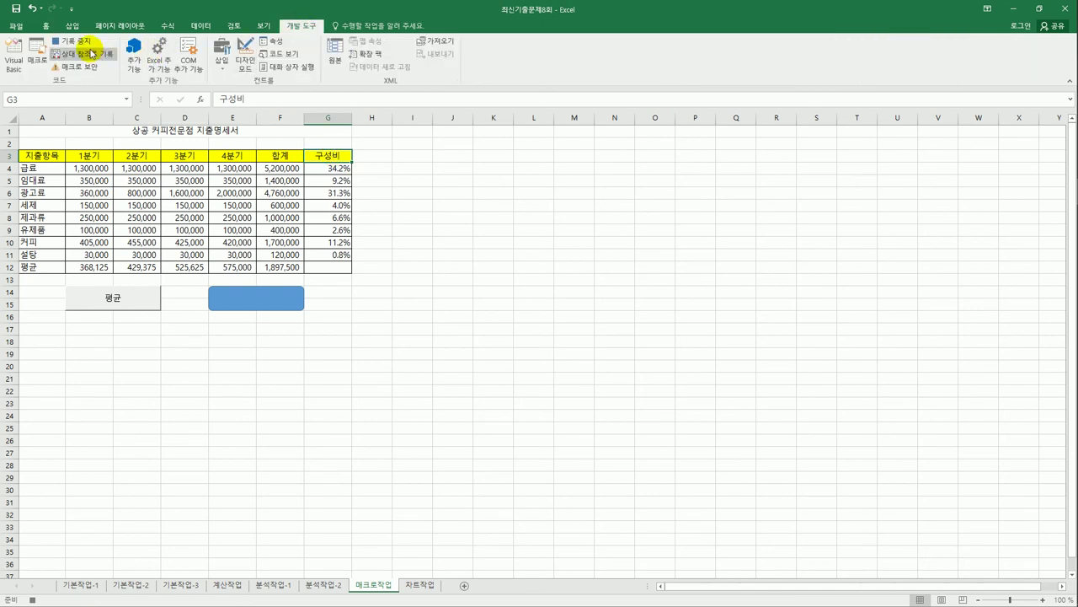
left_click(72, 40)
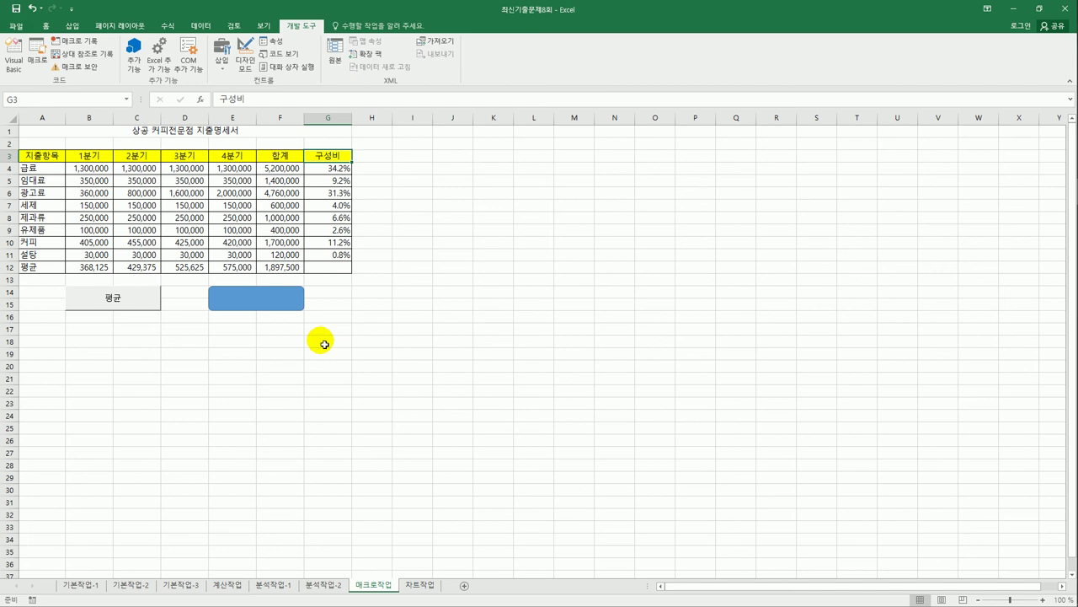
Add the text 서식 to the rounded rectangle shape.
right_click(260, 301)
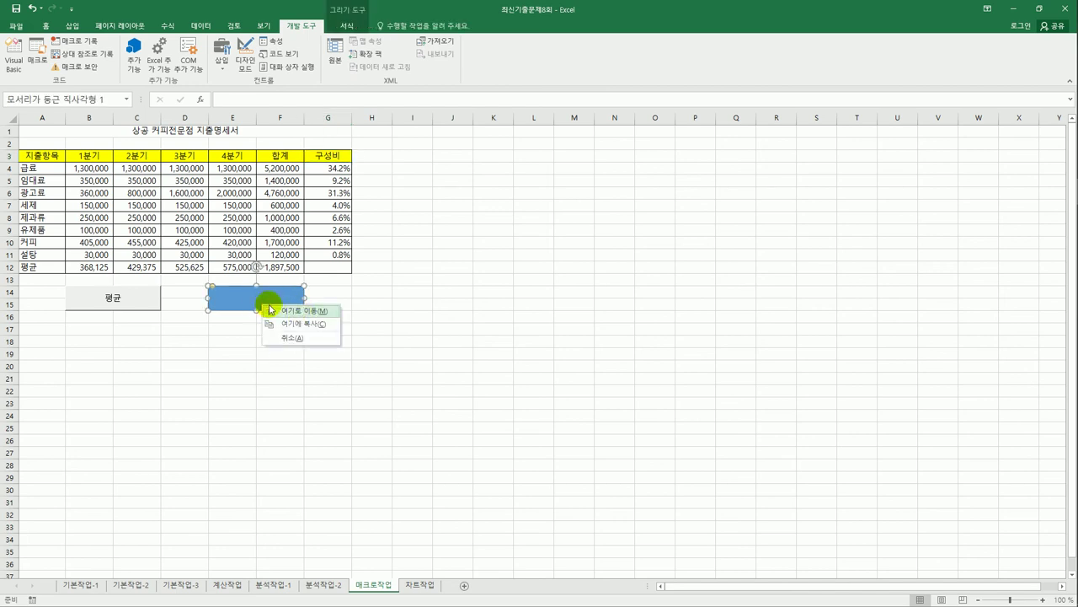
right_click(234, 294)
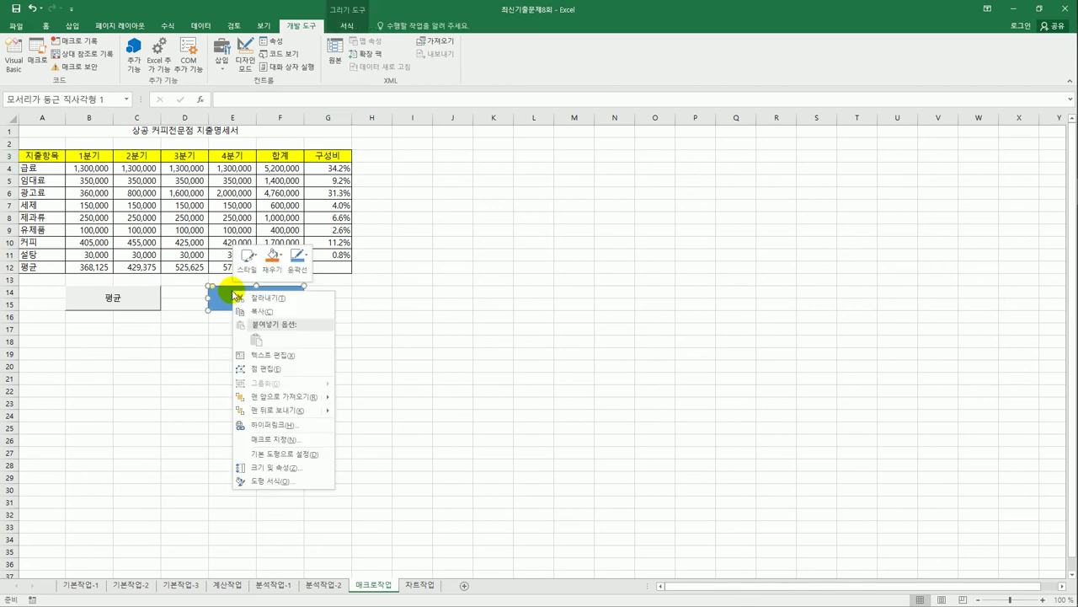
left_click(291, 357)
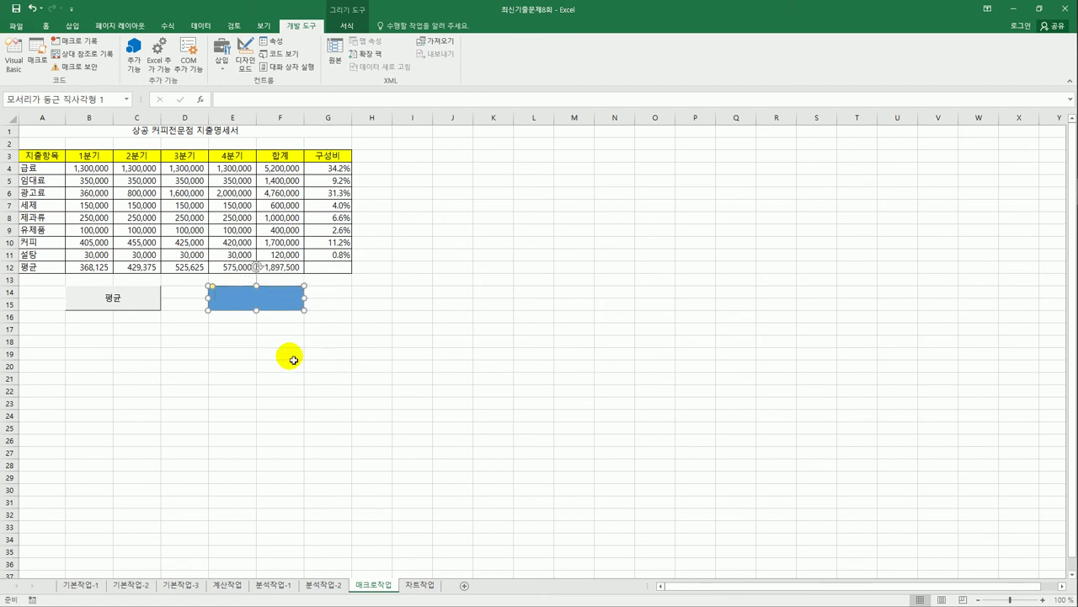
type("서식")
left_click(290, 357)
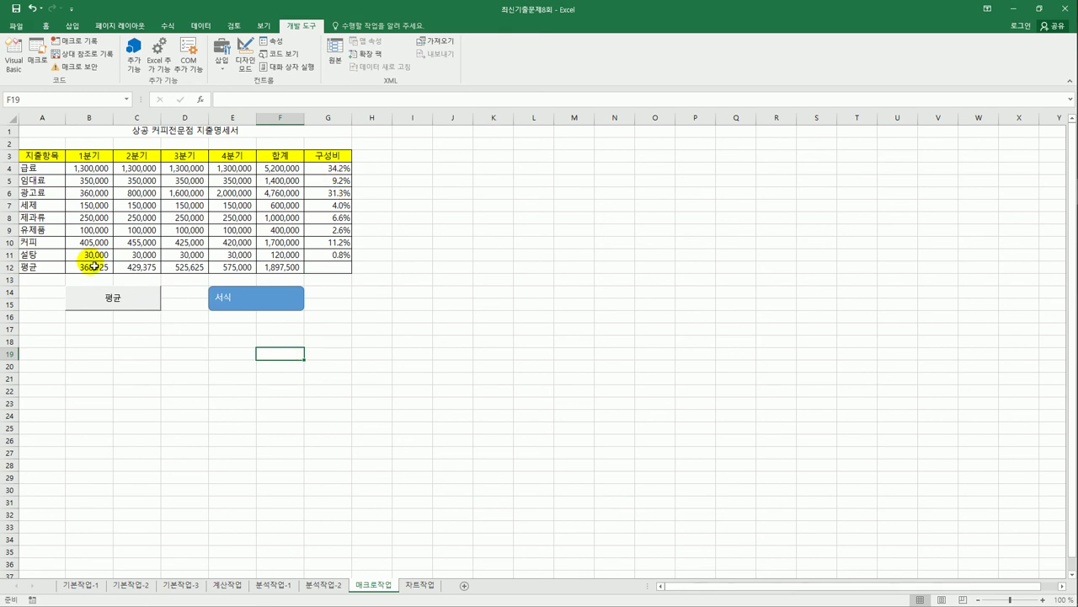
Clear the averages in B12:F12 and fill the header cells A3:G3 with orange to prepare a macro test.
left_click_drag(94, 267, 274, 270)
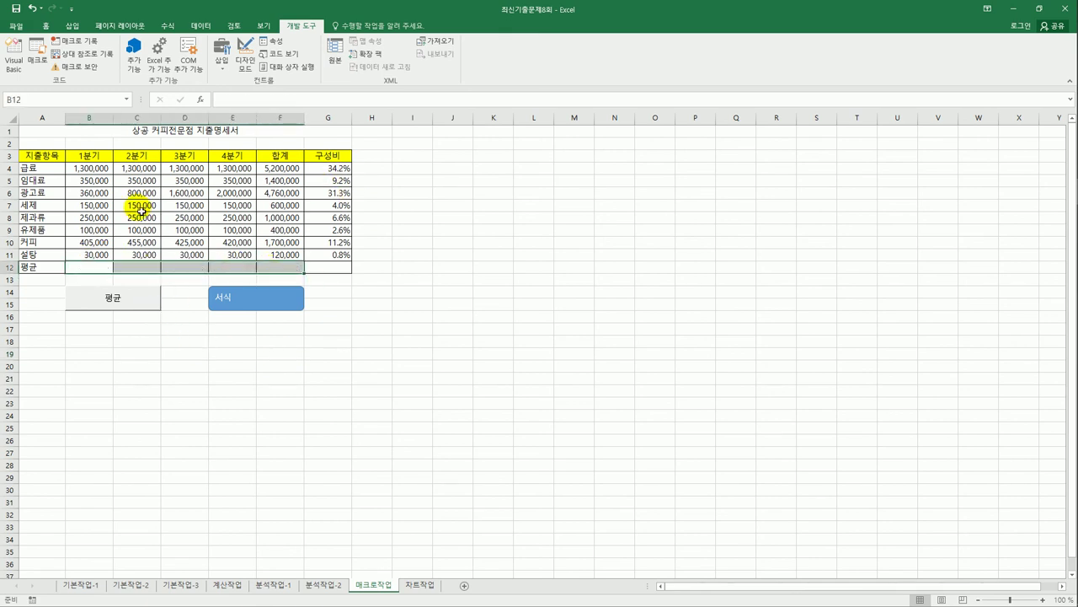
key("Delete")
left_click_drag(44, 156, 321, 165)
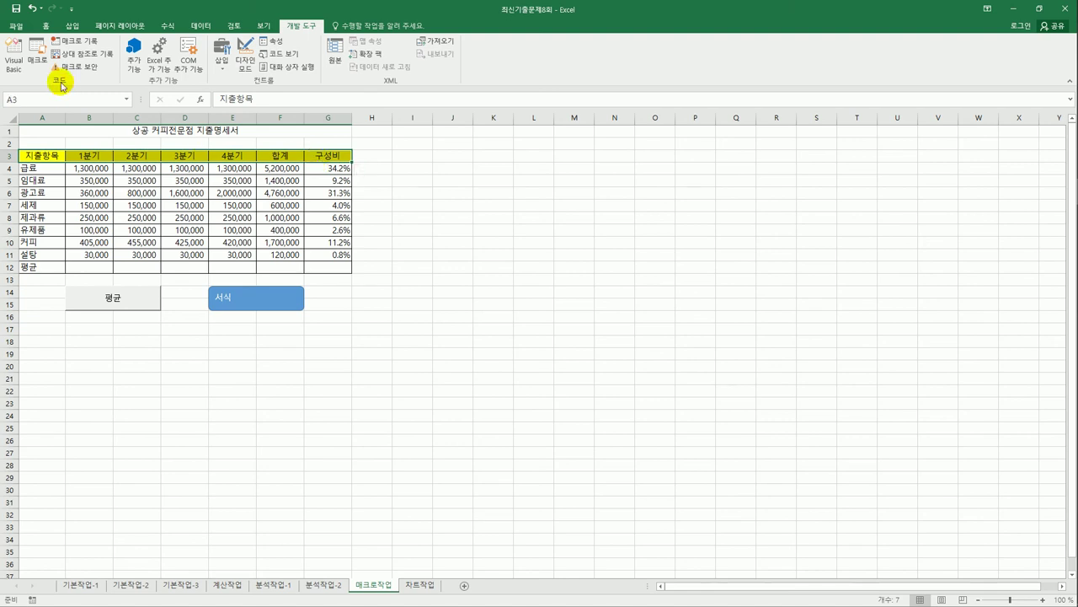
left_click(46, 25)
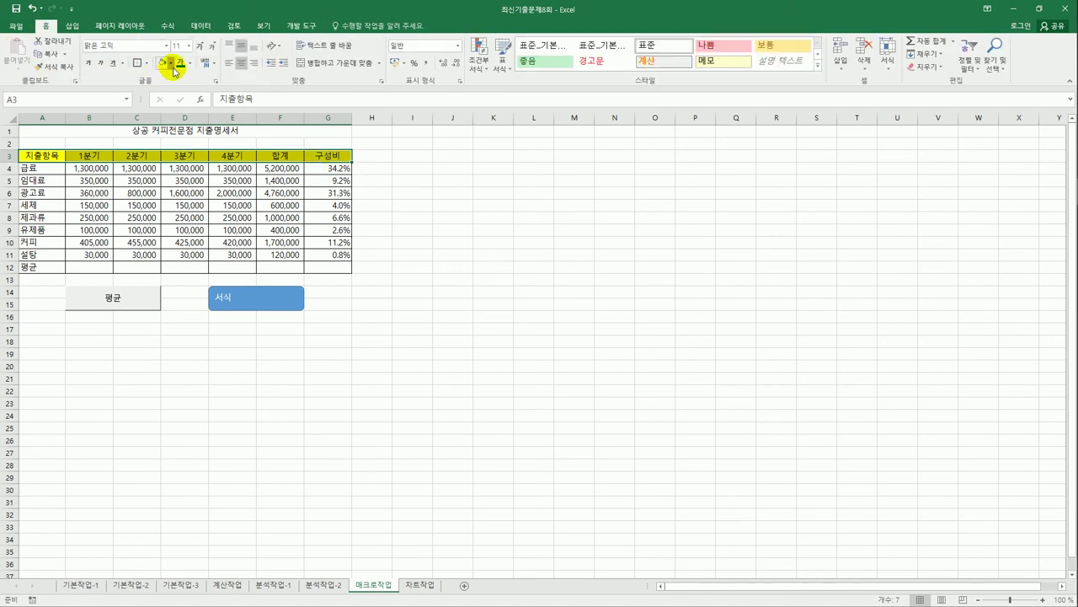
left_click(170, 64)
left_click(190, 150)
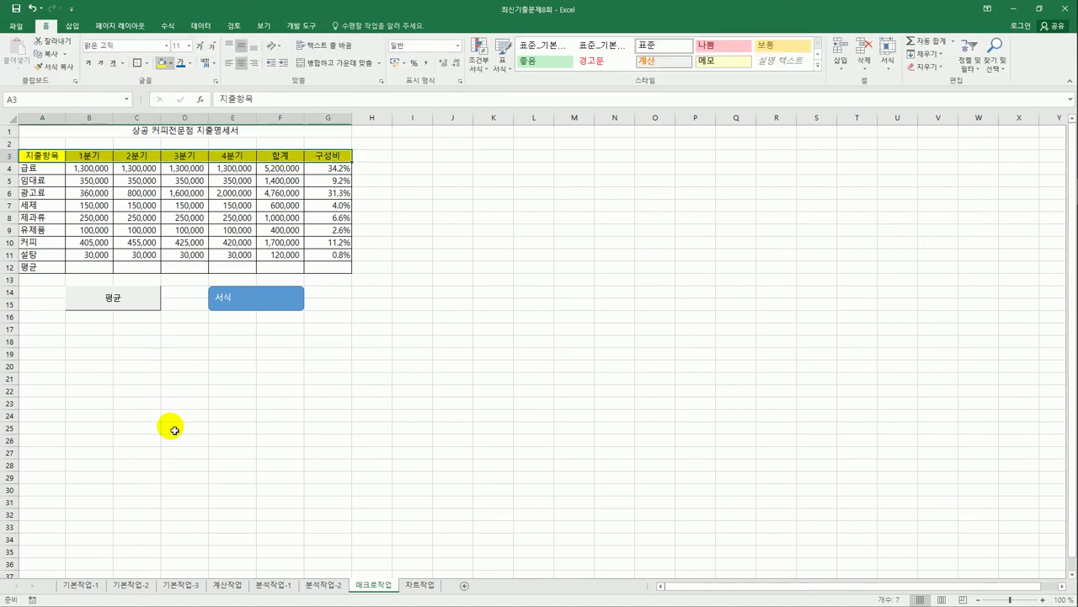
left_click(170, 64)
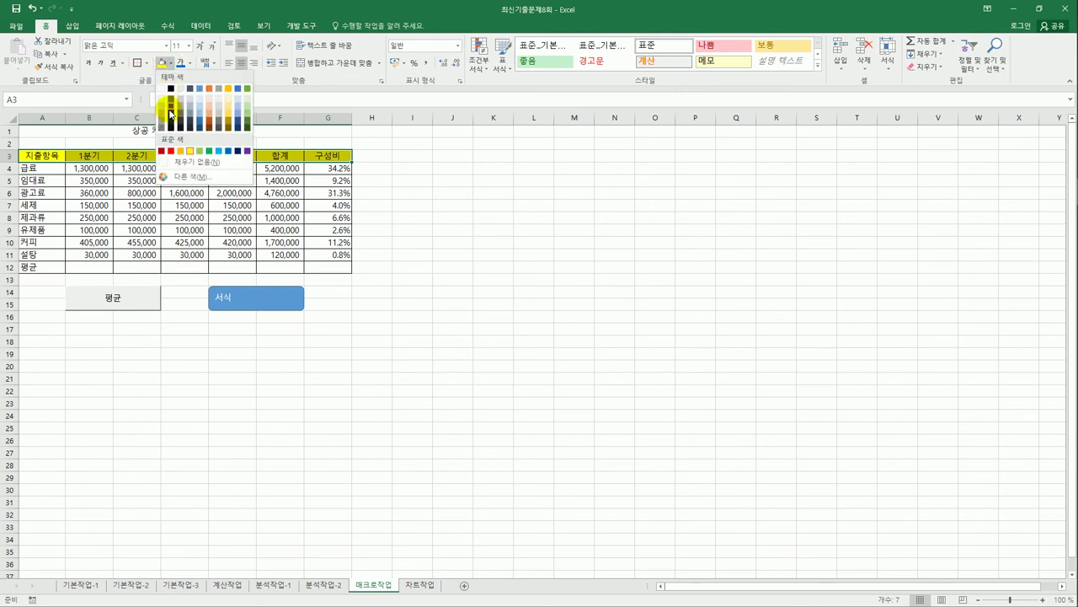
left_click(180, 151)
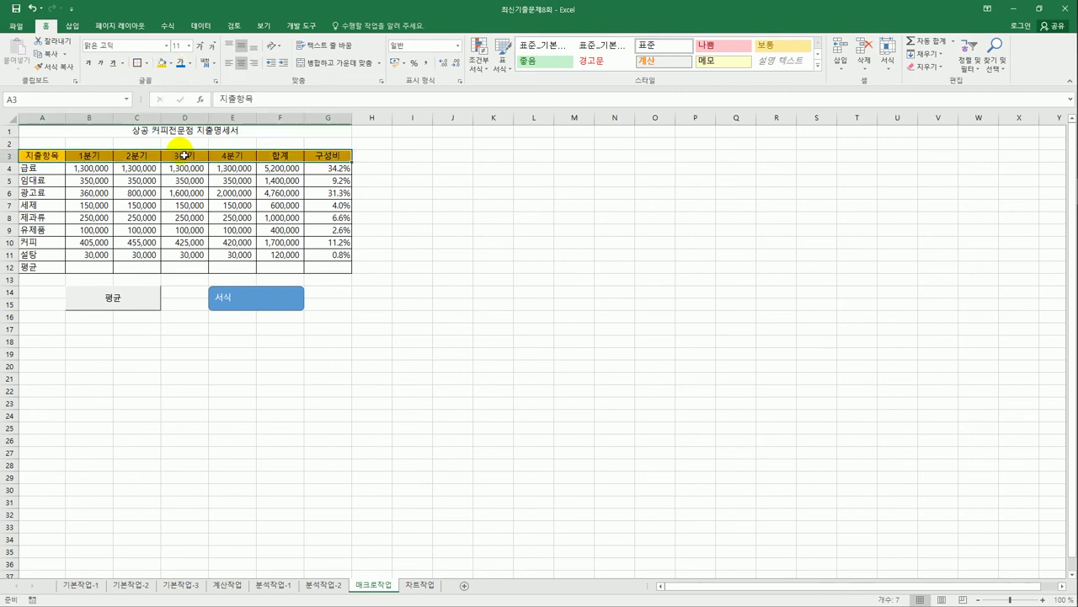
left_click(183, 329)
Run the 평균 macro from its button and the 서식 macro from the rounded rectangle.
left_click(136, 299)
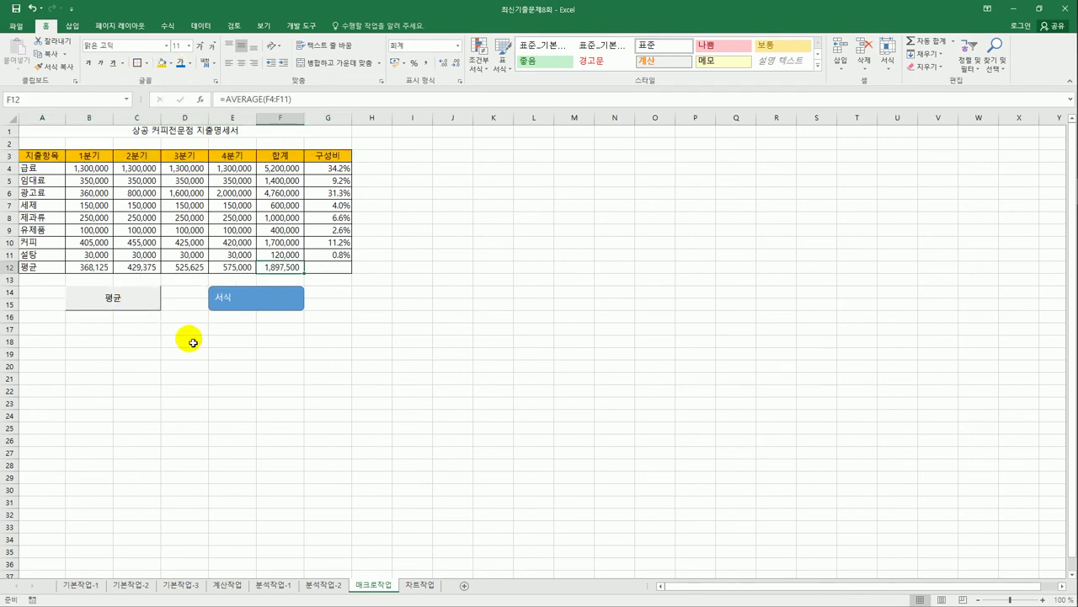
left_click(271, 300)
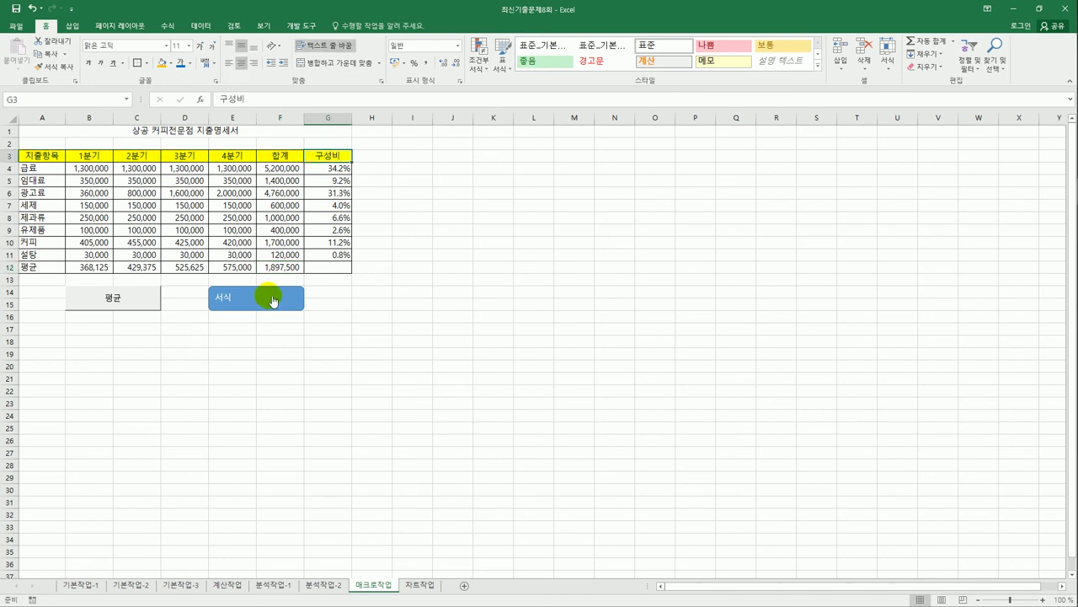
left_click(465, 389)
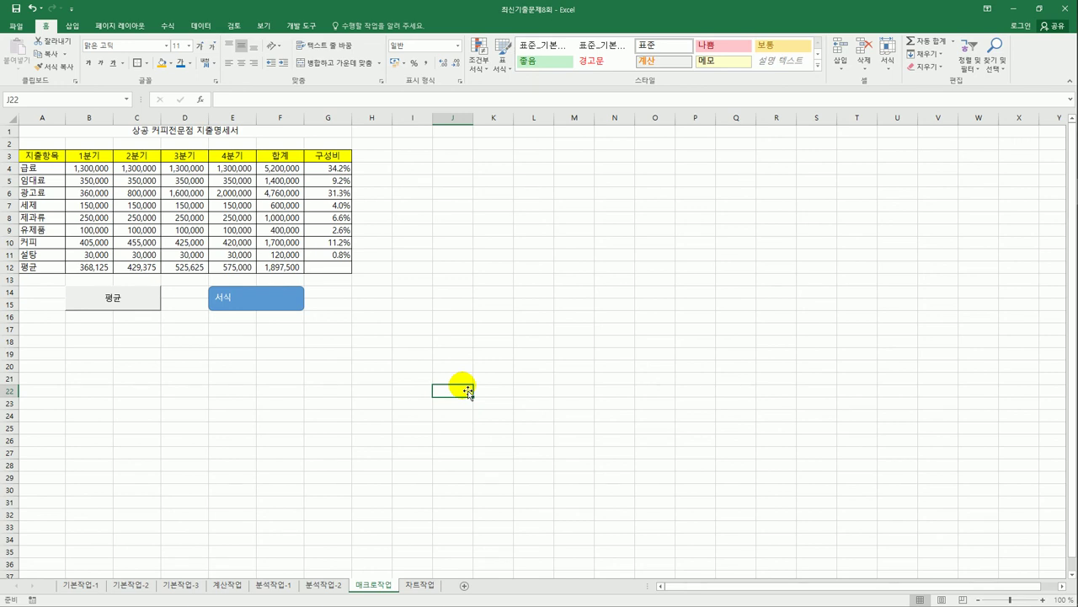
Delete the 동경 data series from the column chart on the 차트작업 sheet.
left_click(421, 585)
left_click(504, 431)
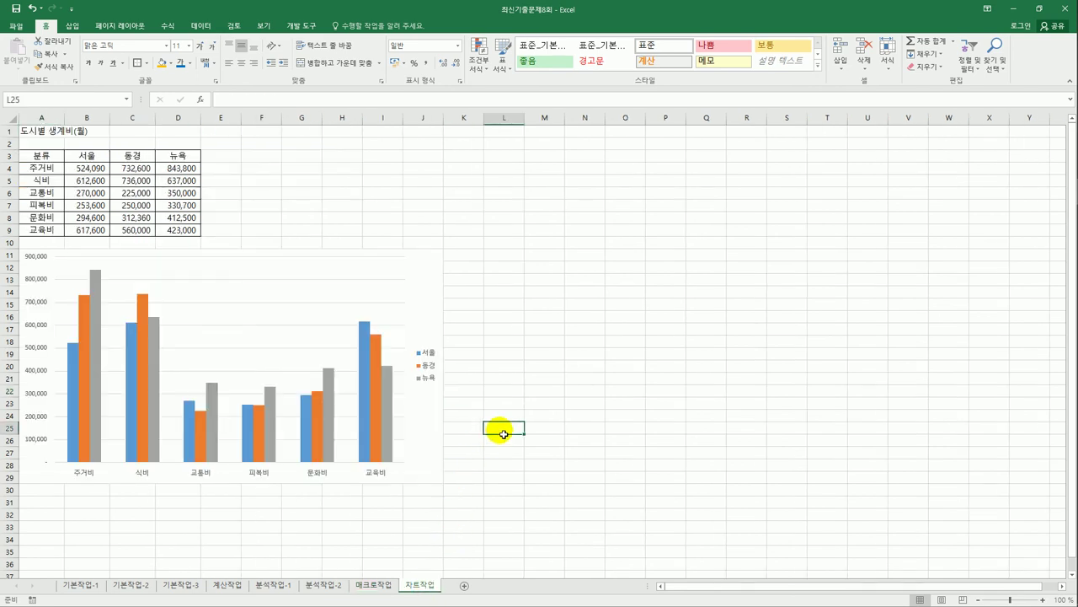
left_click(82, 318)
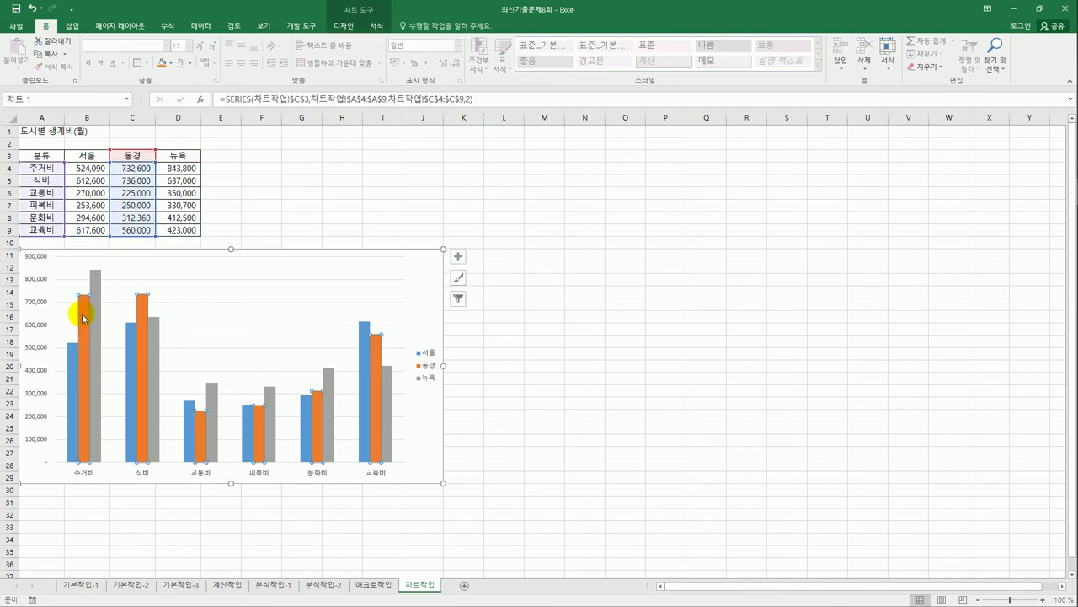
right_click(83, 318)
left_click(108, 318)
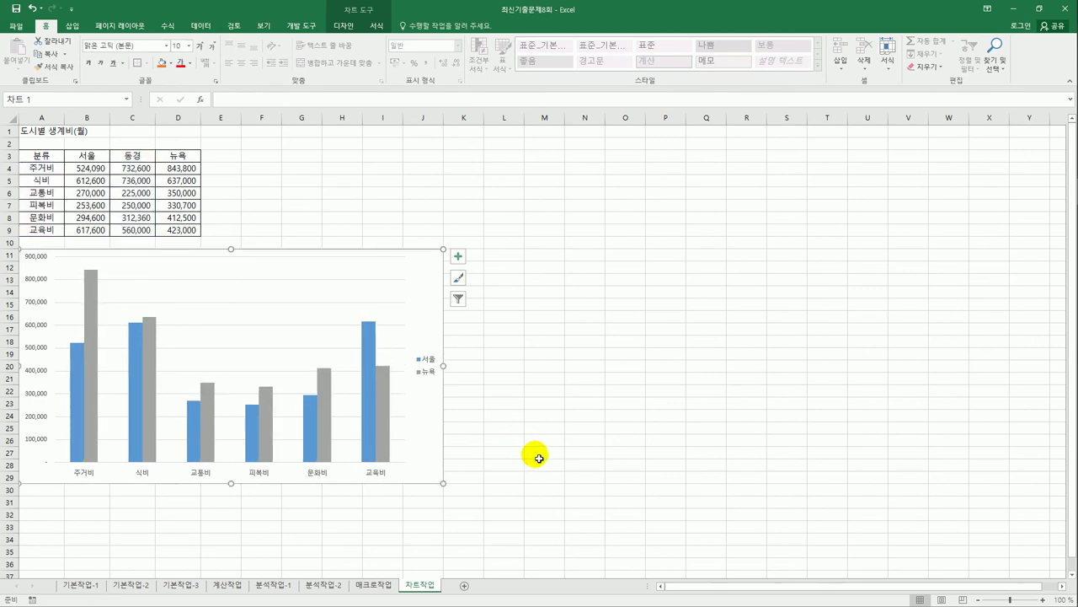
Add a chart title reading 서울, 뉴욕 생계비(월).
left_click(460, 257)
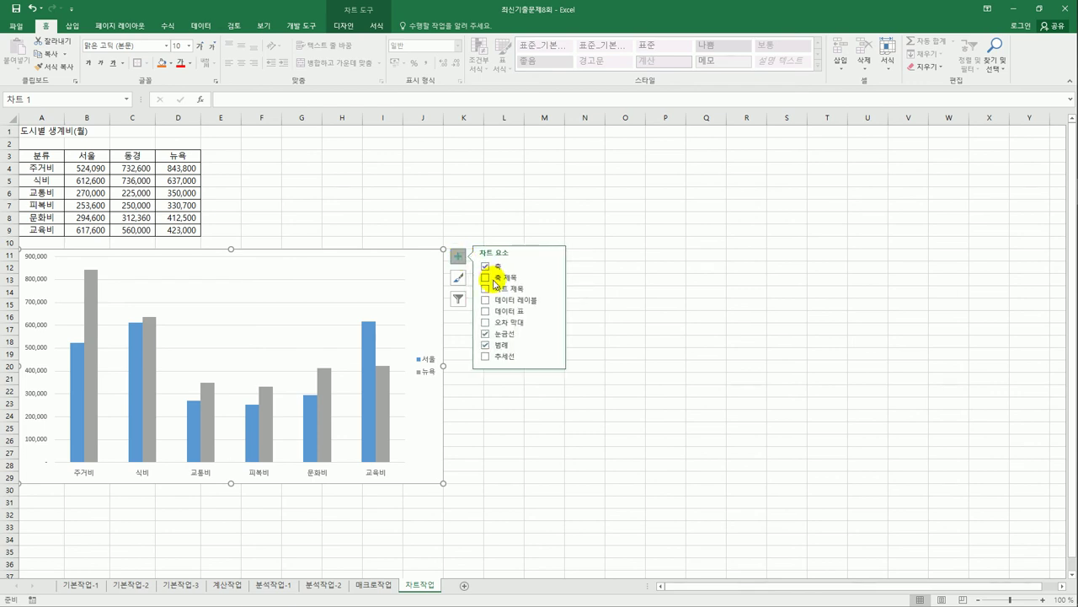
left_click(498, 291)
left_click_drag(209, 264, 270, 266)
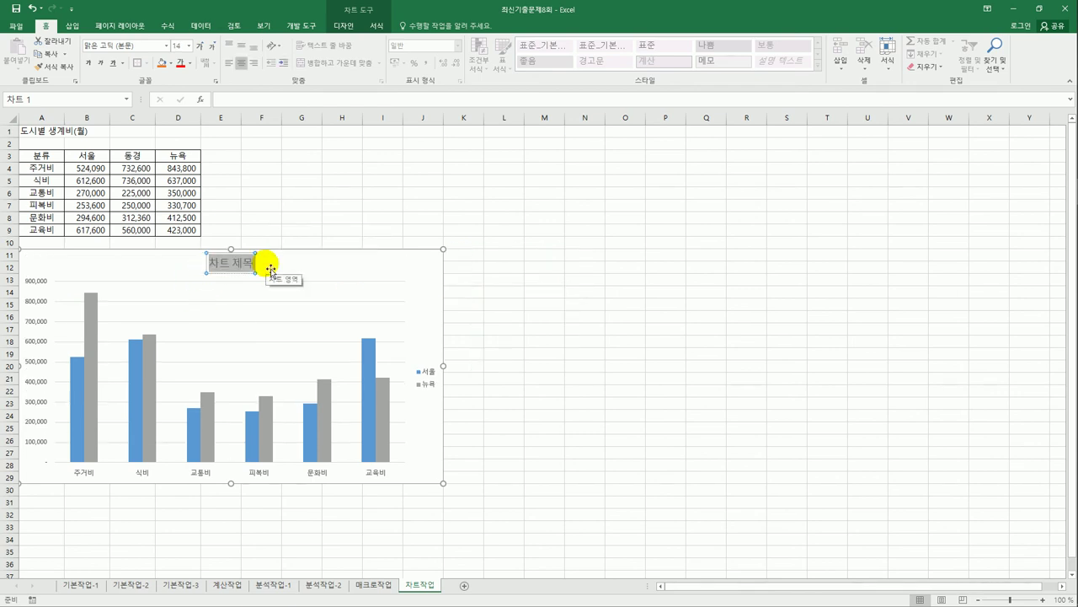
type("서울,")
type(" 뉴욕 생ㄱ")
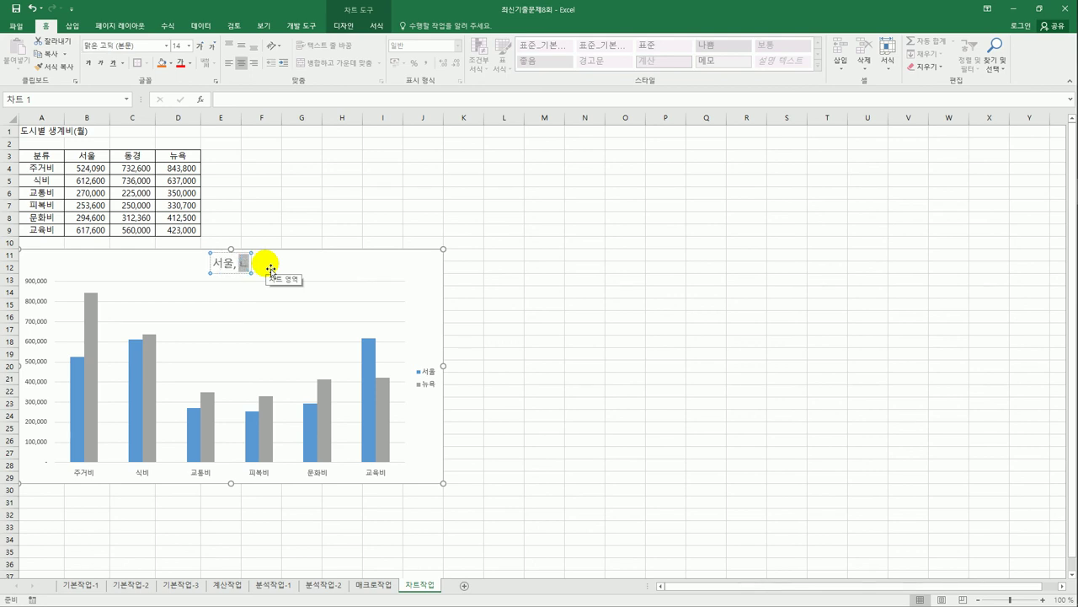
type("계")
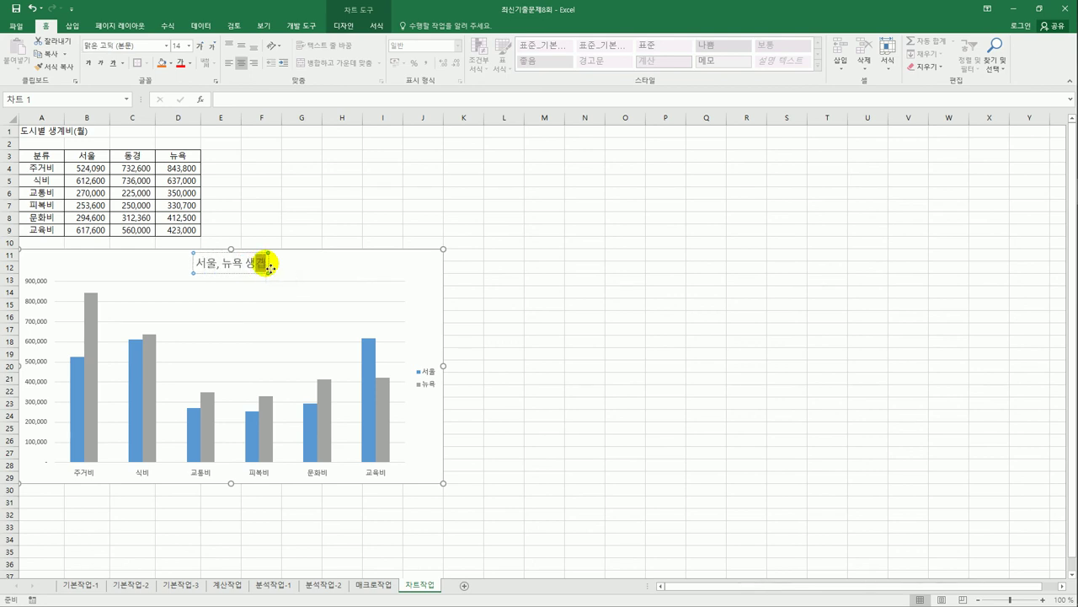
type("비(ㅇ)")
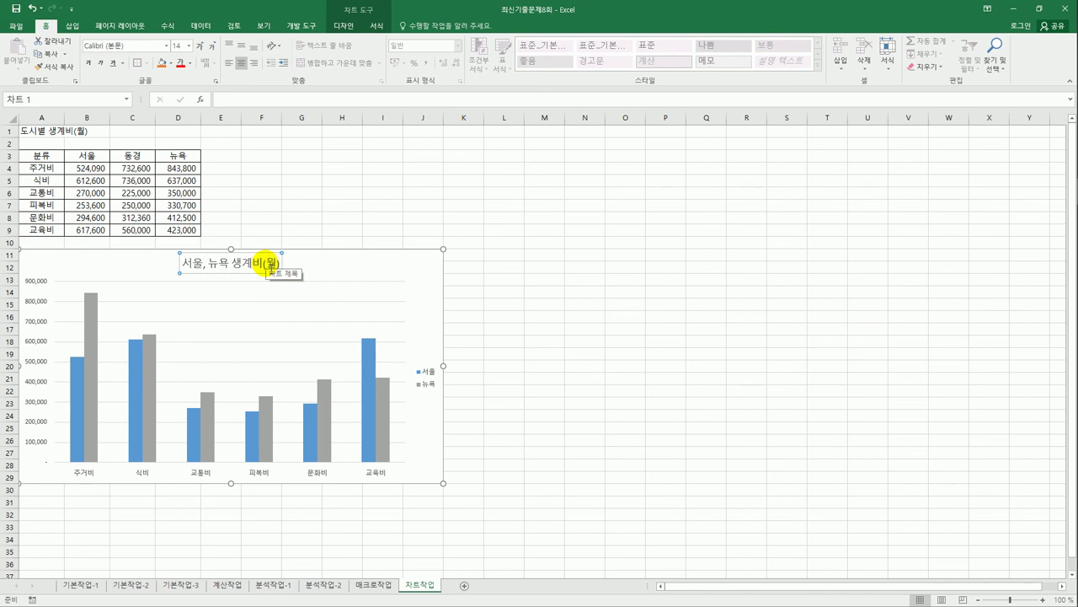
left_click(379, 264)
Add a primary vertical axis title (기본 세로) to the chart with the text 금액.
left_click(457, 256)
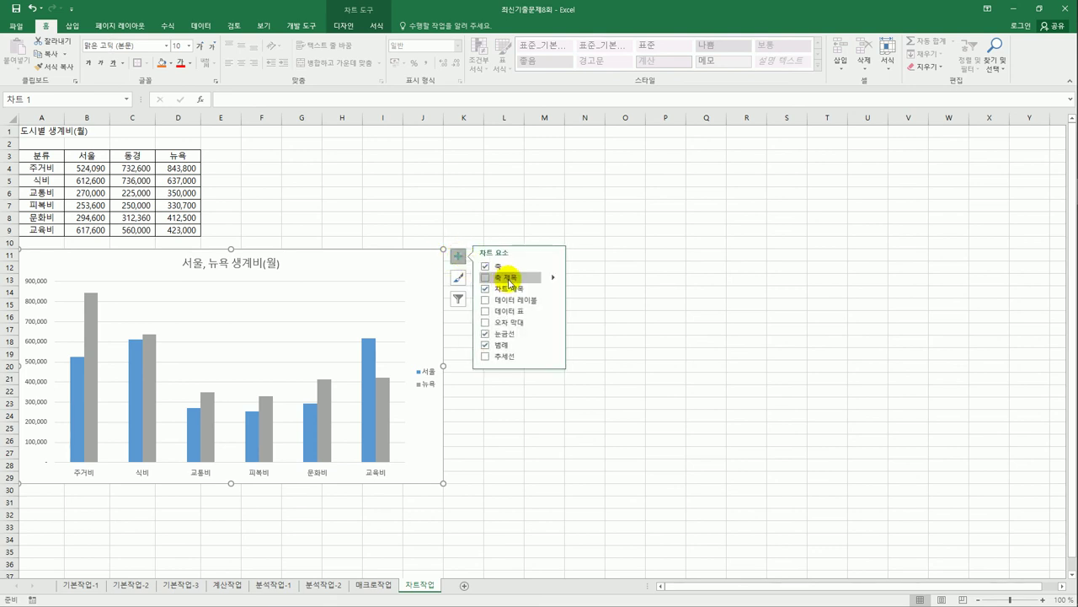
left_click(553, 280)
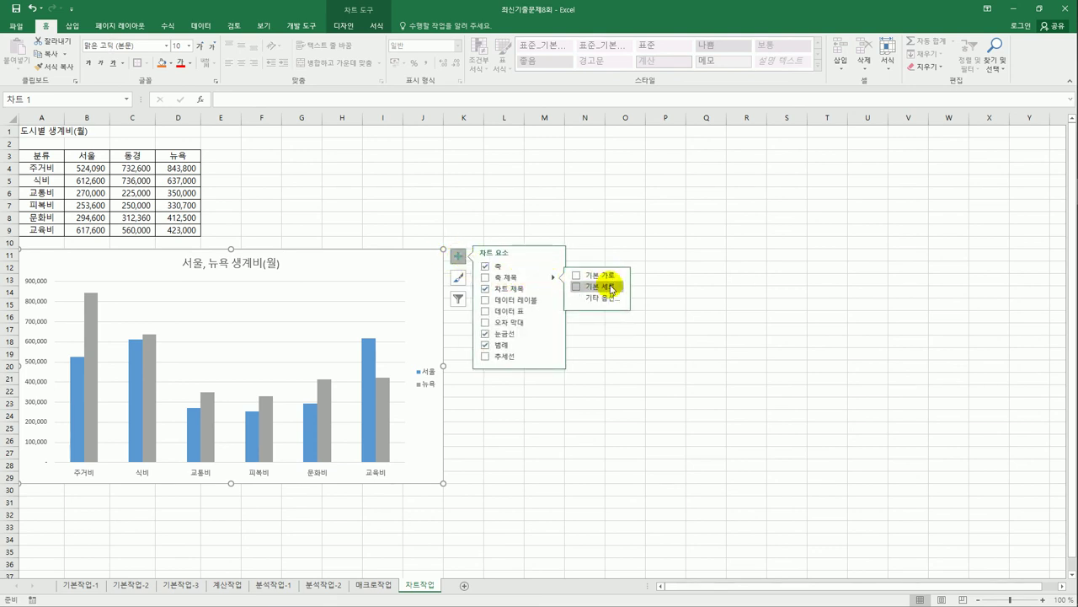
left_click(601, 287)
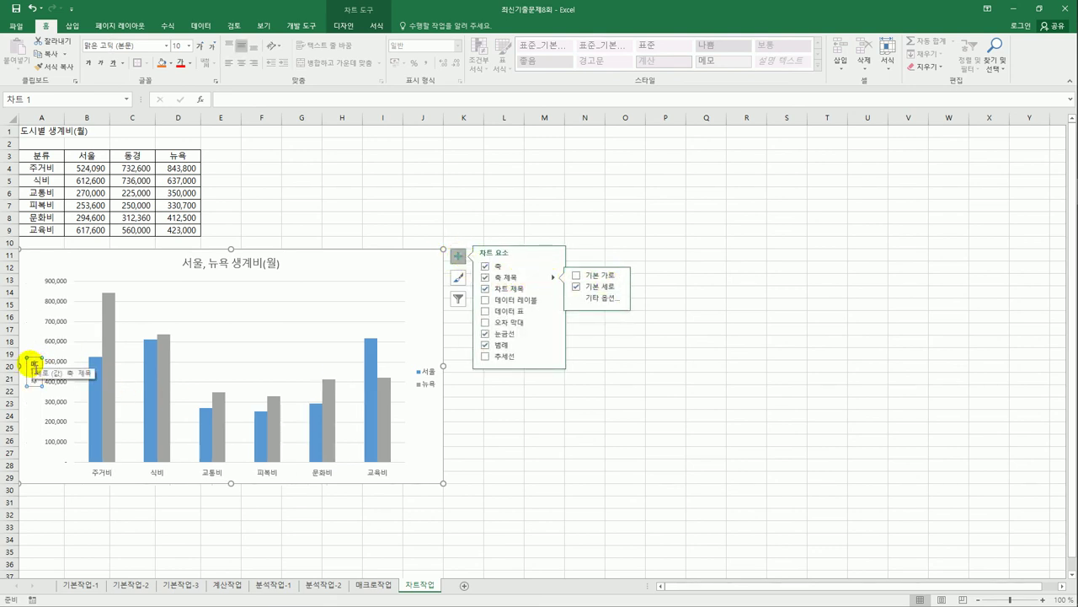
left_click(34, 374)
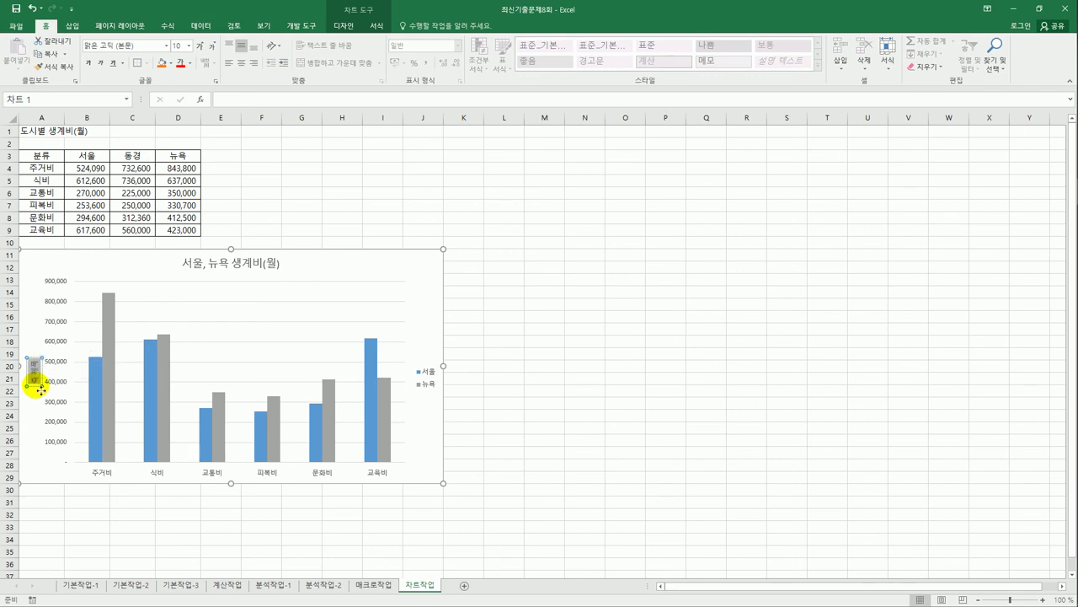
left_click(41, 391)
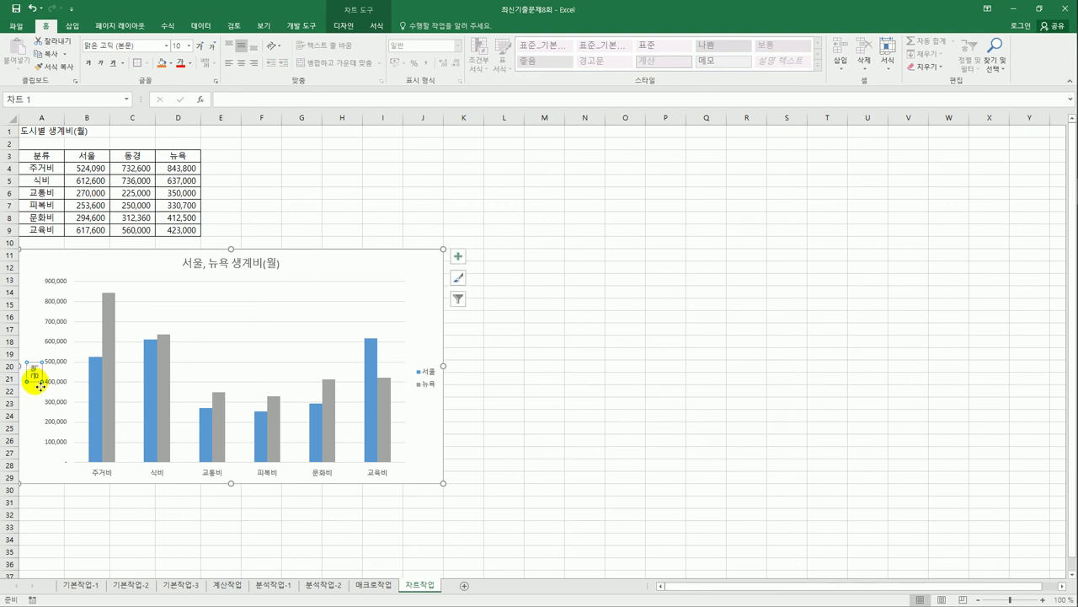
Set the text direction of the vertical axis title 금액 to 세로.
right_click(36, 380)
left_click(85, 493)
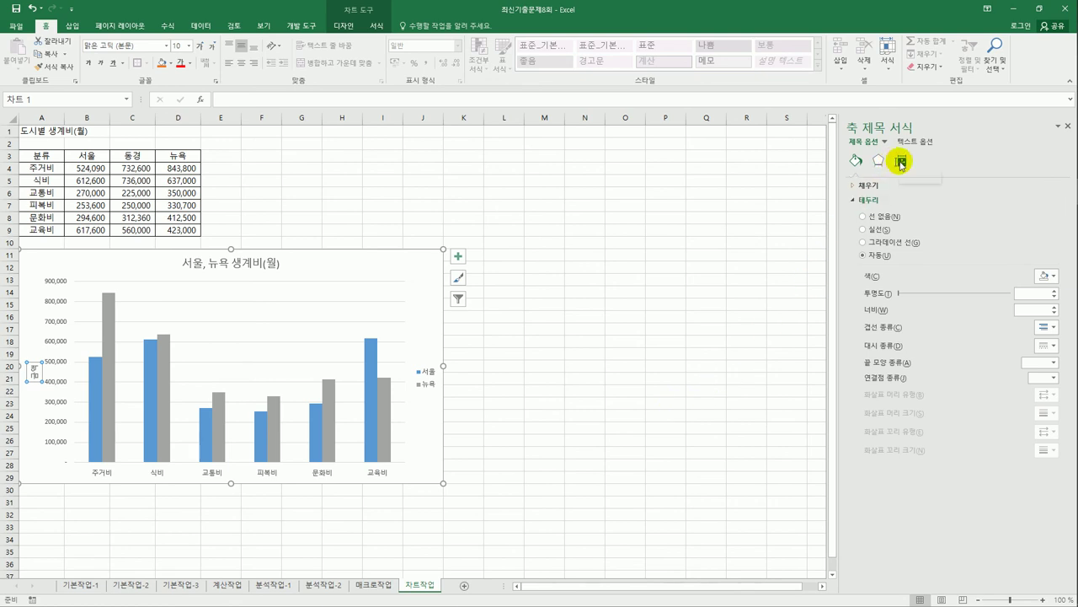
left_click(900, 162)
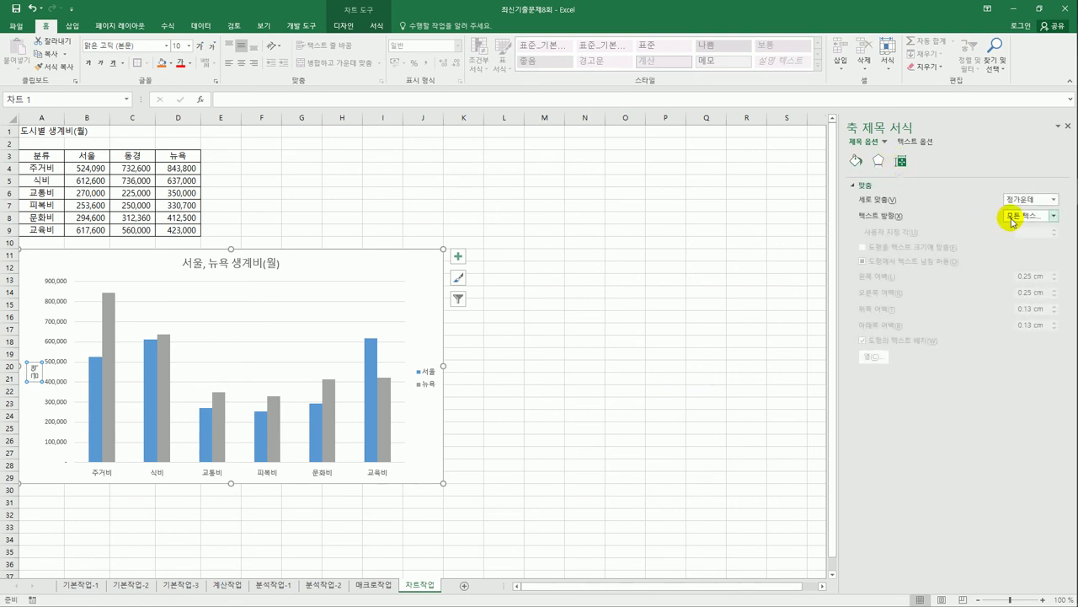
left_click(1012, 217)
left_click(1004, 271)
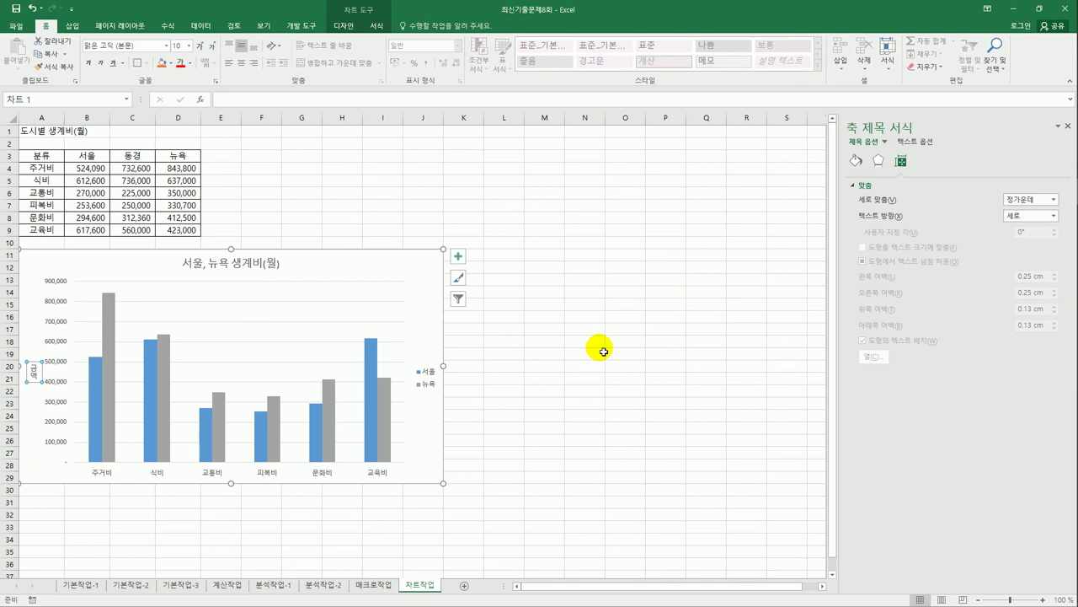
Add a primary horizontal axis title (기본 가로) to the chart with the text 분류.
left_click(459, 257)
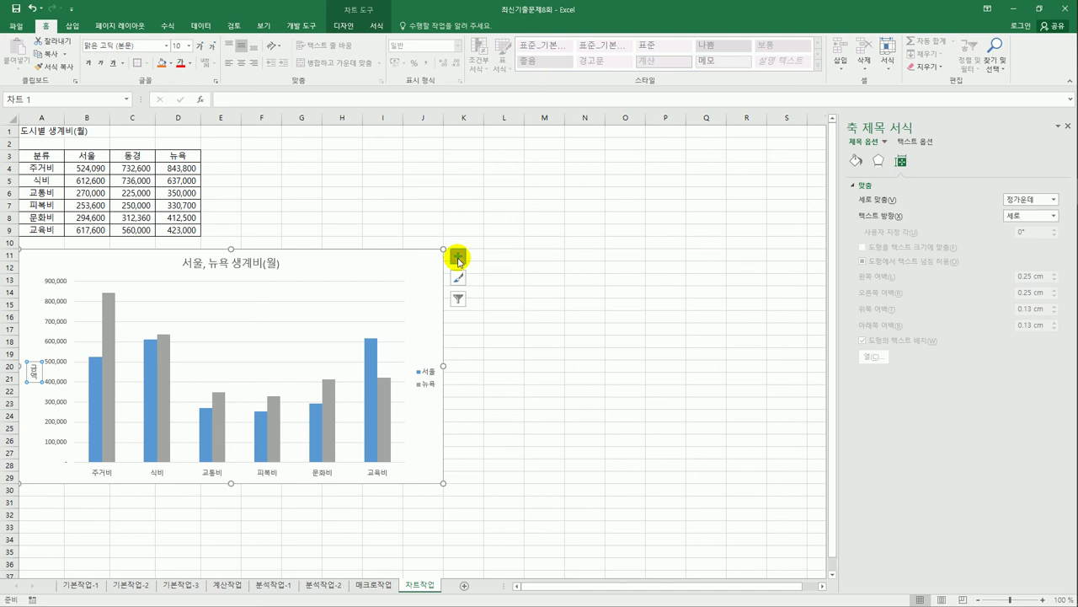
left_click(554, 278)
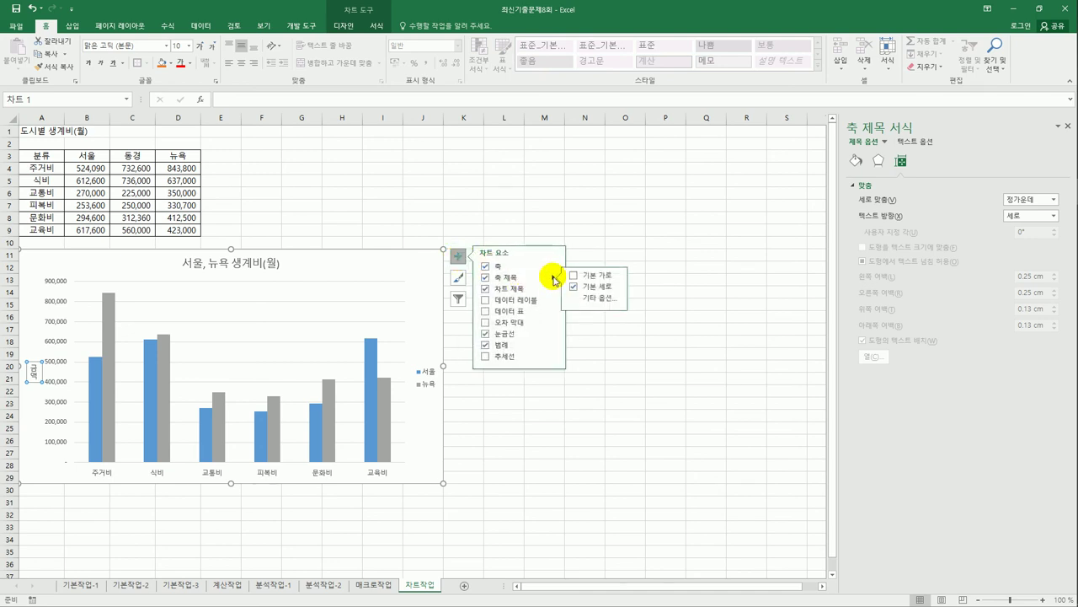
left_click(593, 275)
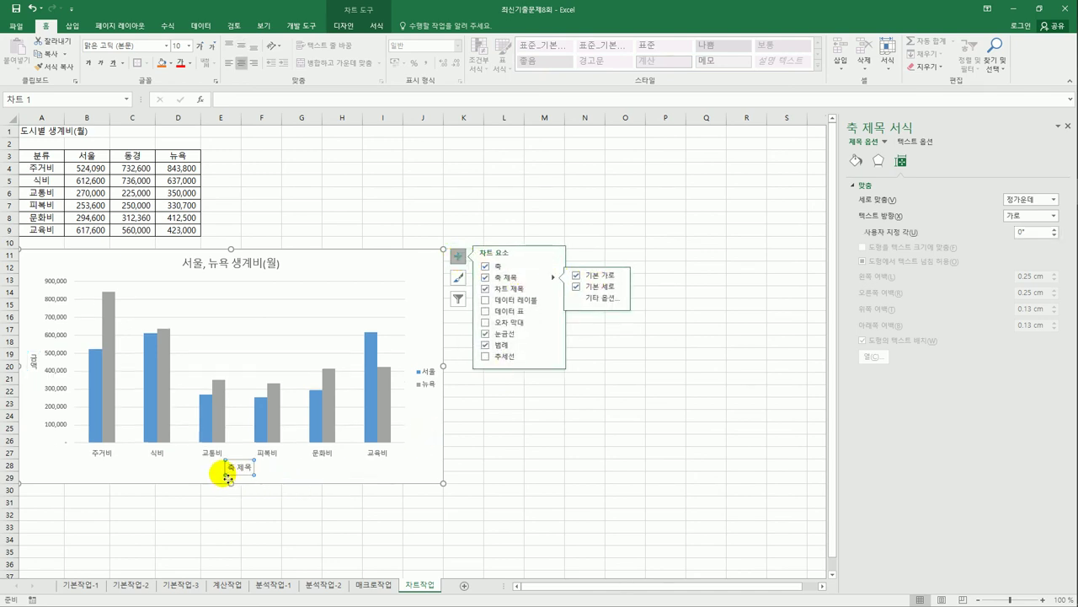
left_click_drag(229, 467, 250, 470)
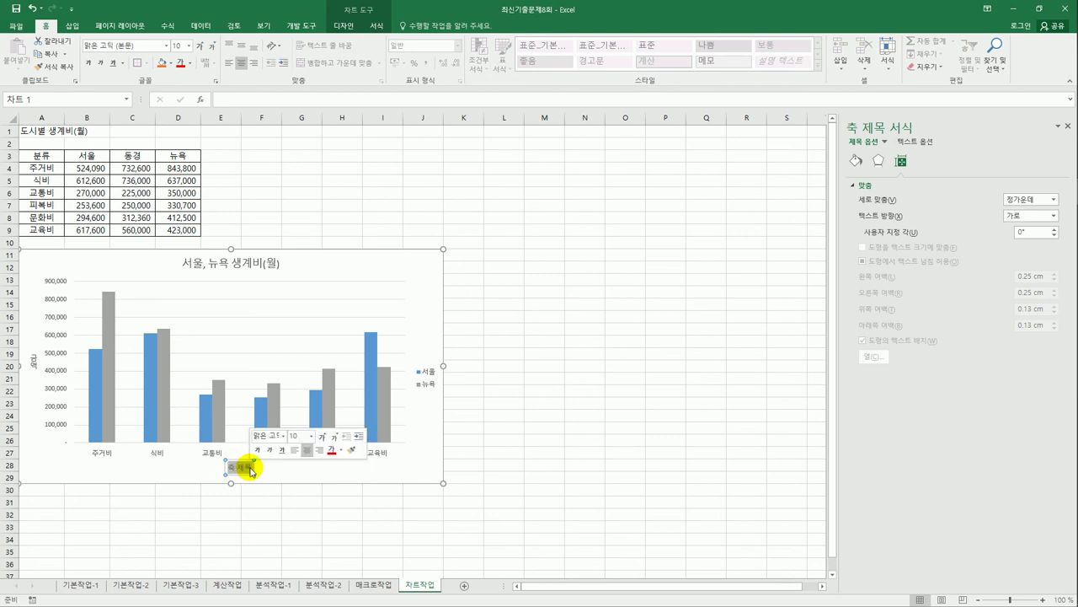
type("분류")
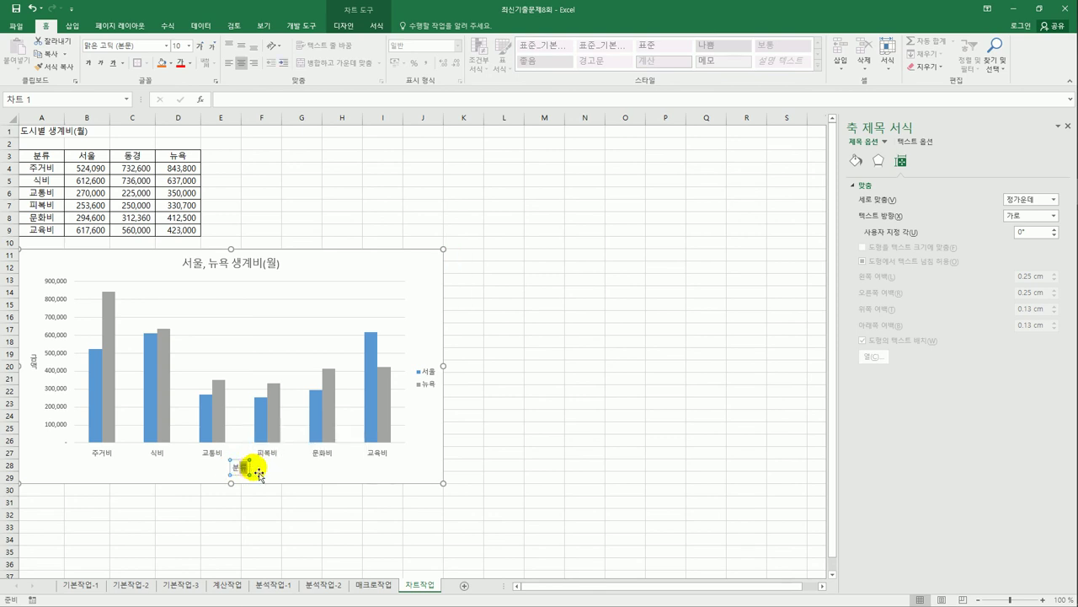
left_click(498, 466)
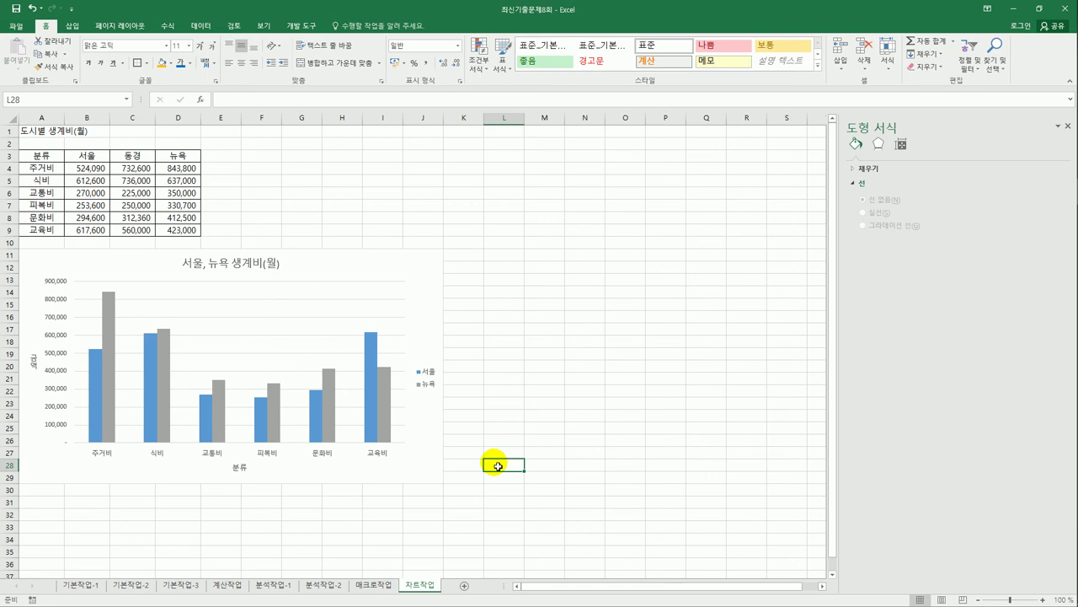
Set the chart's vertical value axis to a maximum of 1,000,000 and a major unit of 200000.
left_click(48, 305)
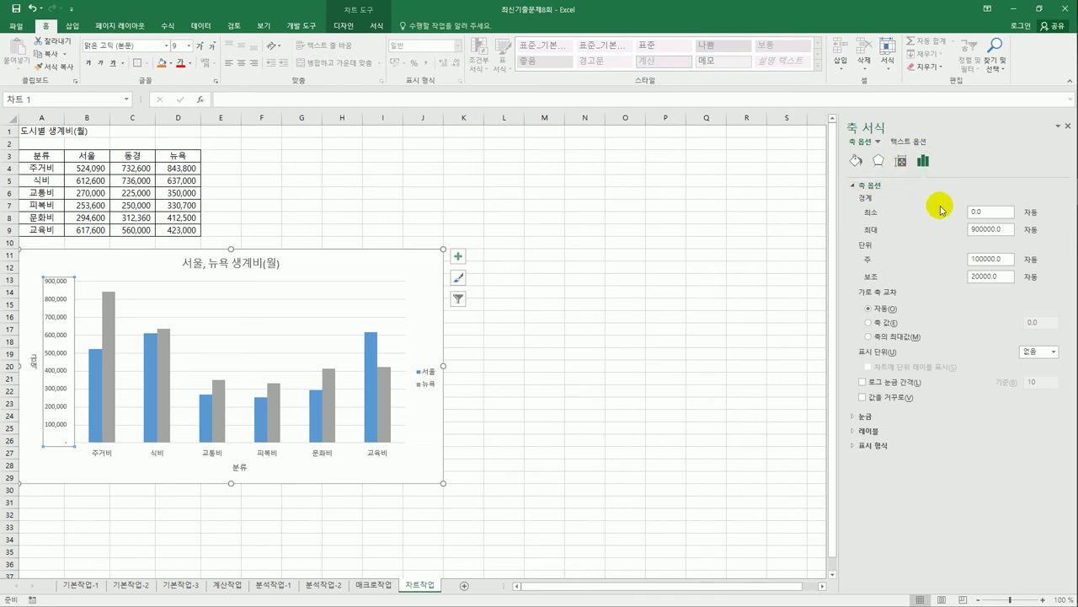
left_click(1000, 227)
left_click_drag(1002, 229, 965, 231)
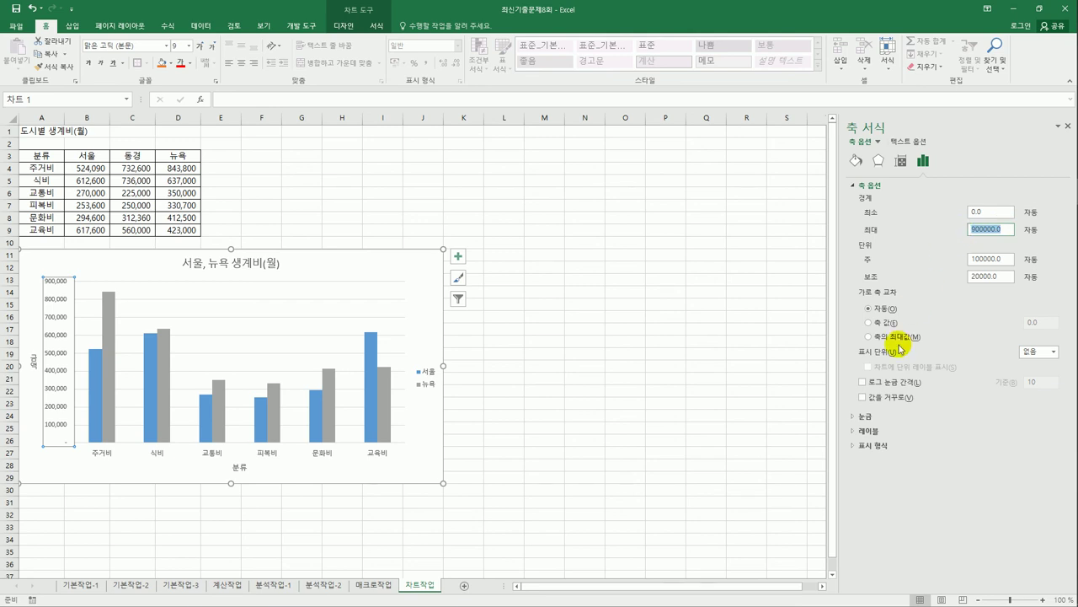
type("1.0E6")
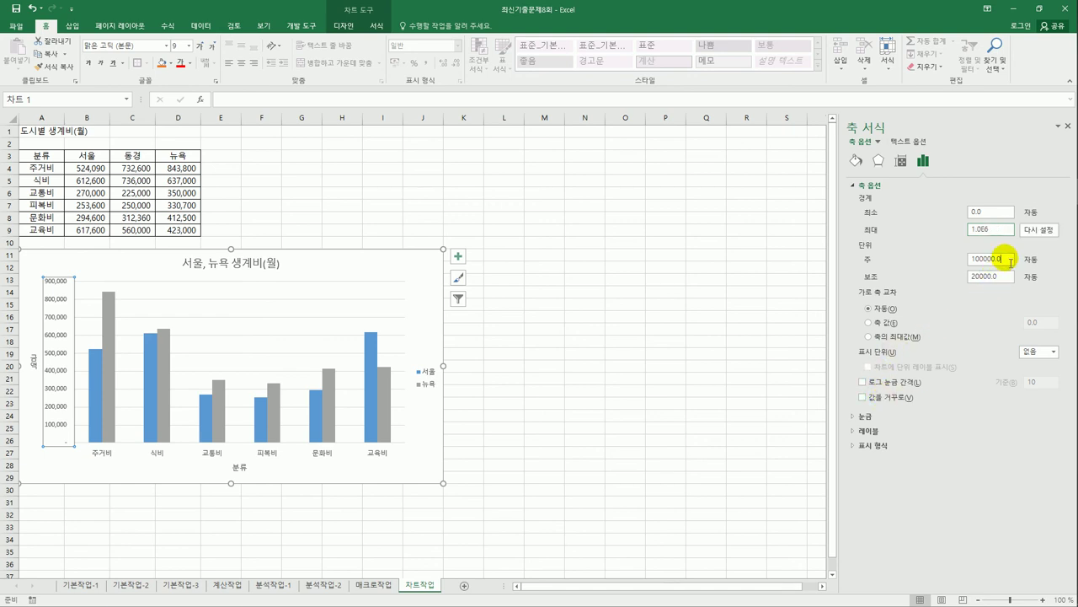
left_click_drag(1005, 258, 973, 261)
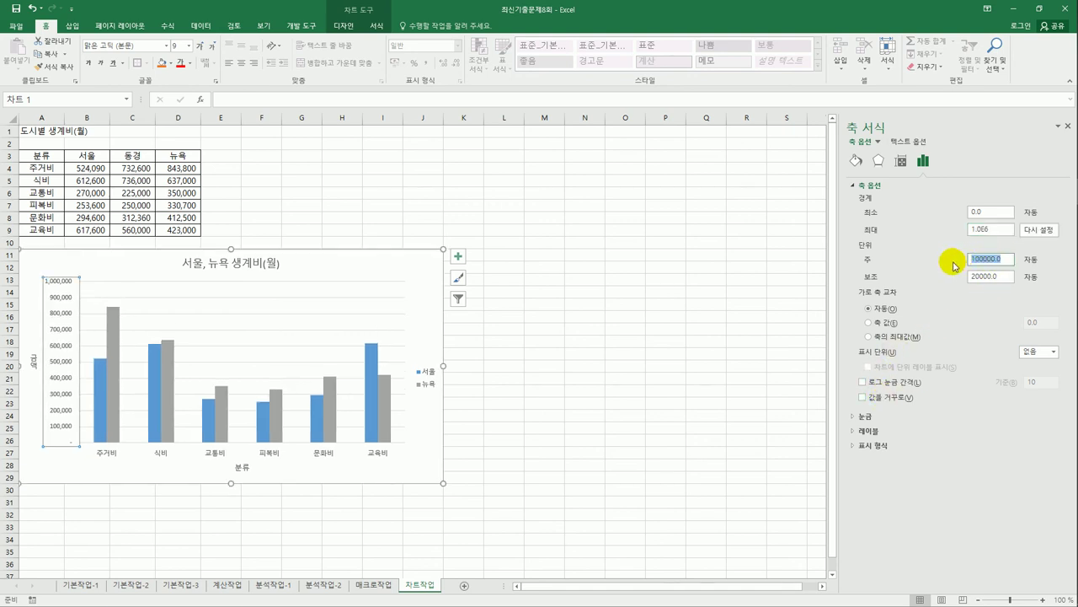
type("20")
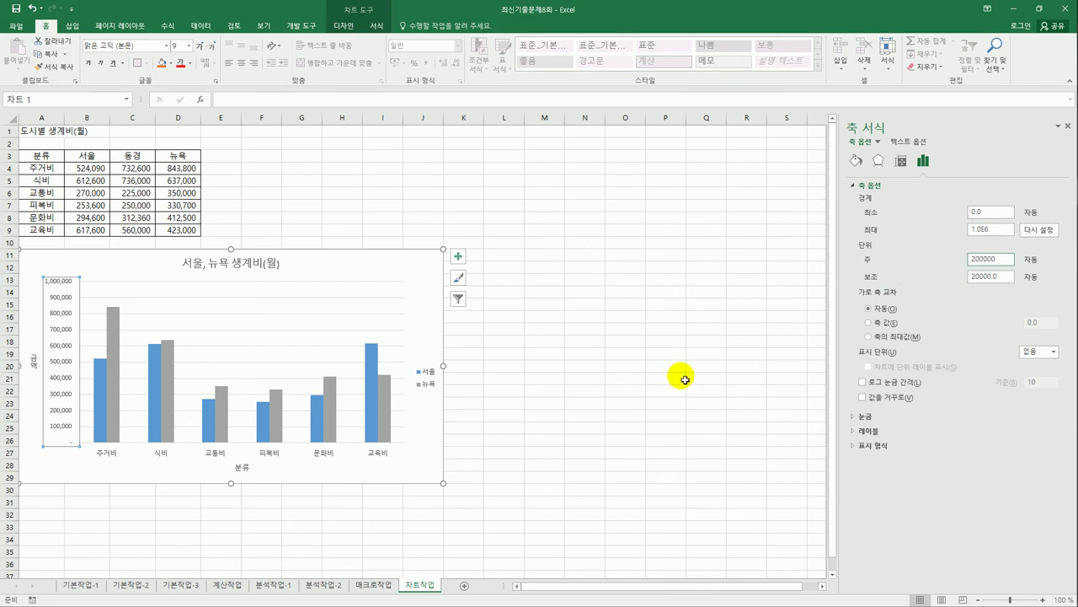
Change the chart's colors to the orange monochromatic (단색형) palette and deselect the chart.
left_click(410, 266)
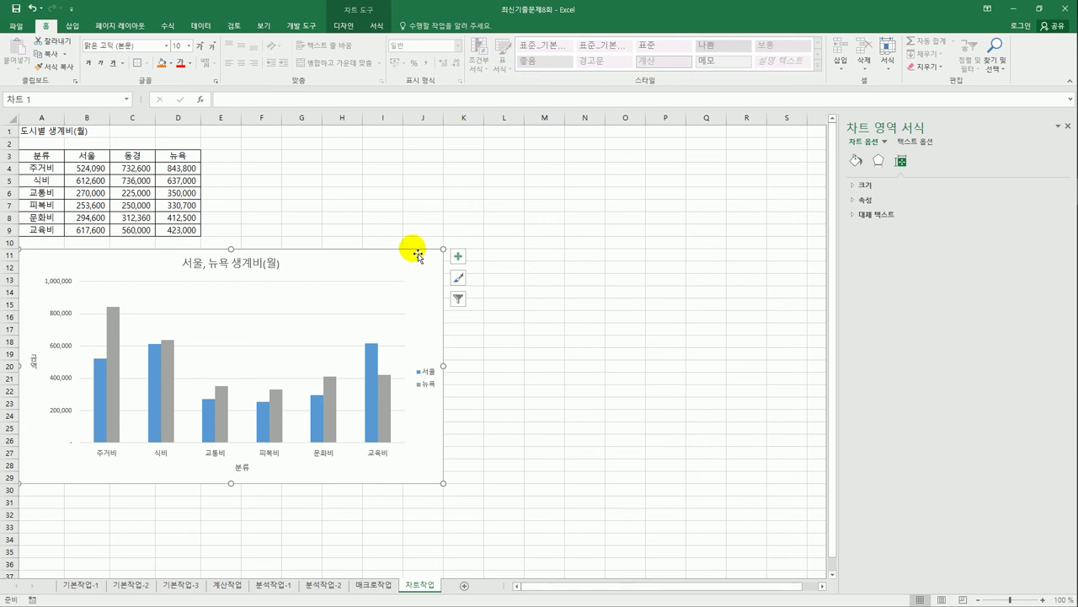
left_click(344, 25)
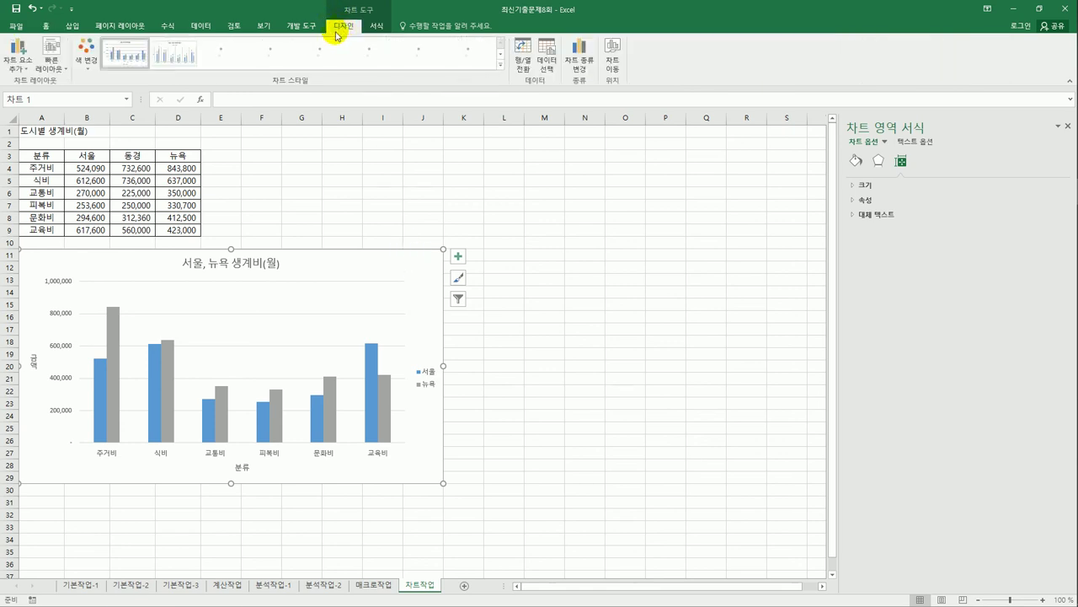
left_click(82, 67)
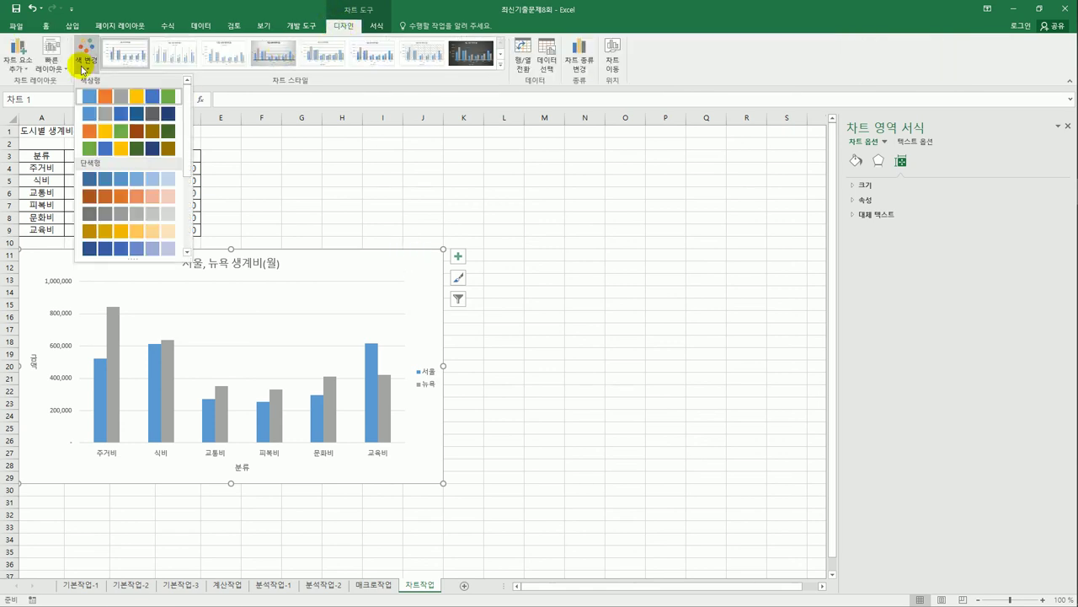
left_click(113, 198)
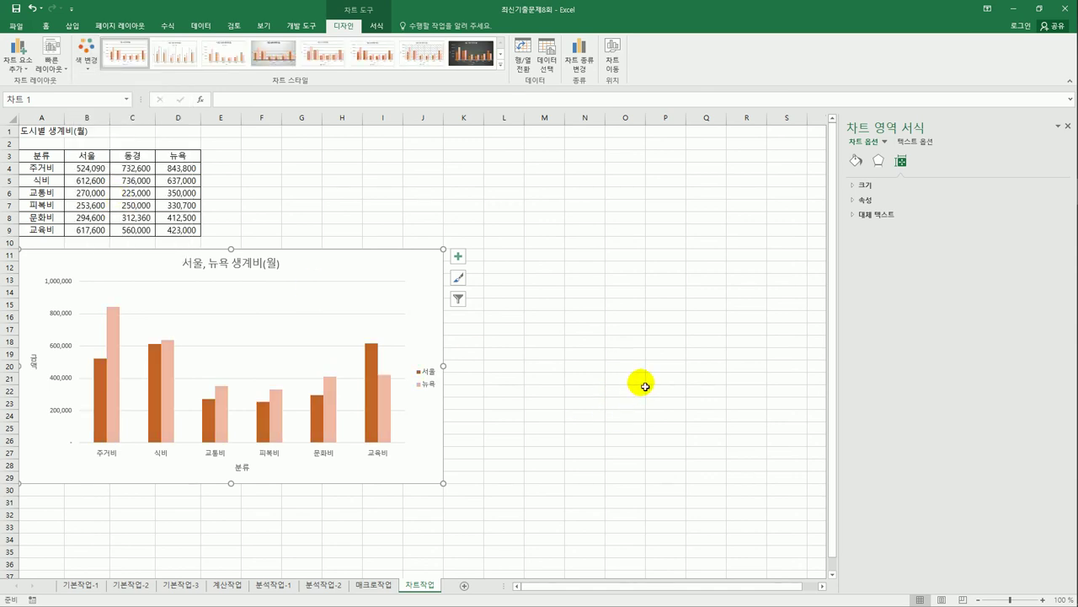
left_click(619, 391)
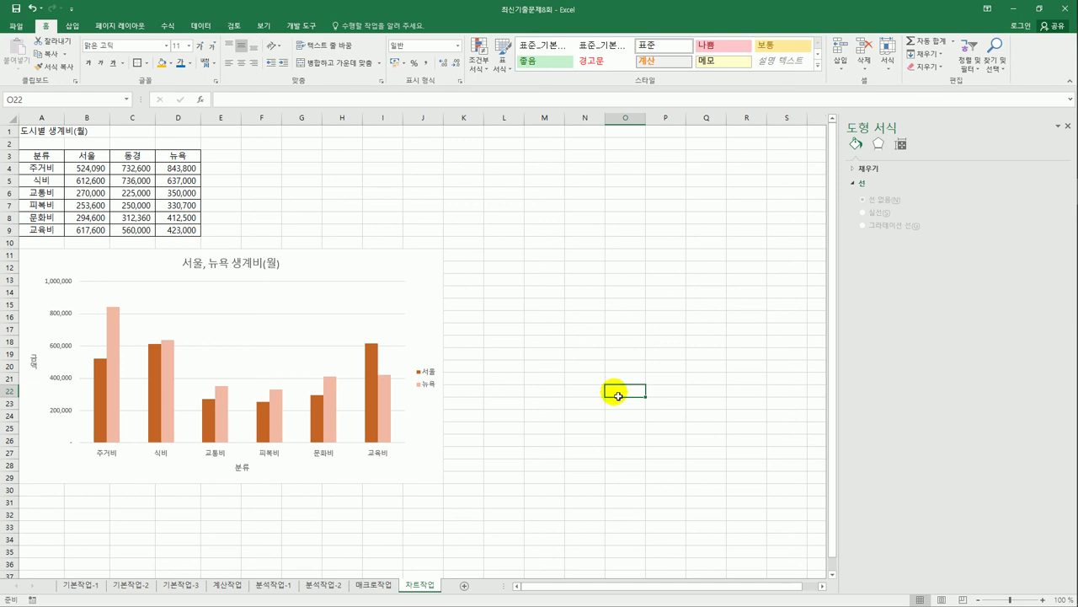
left_click(524, 454)
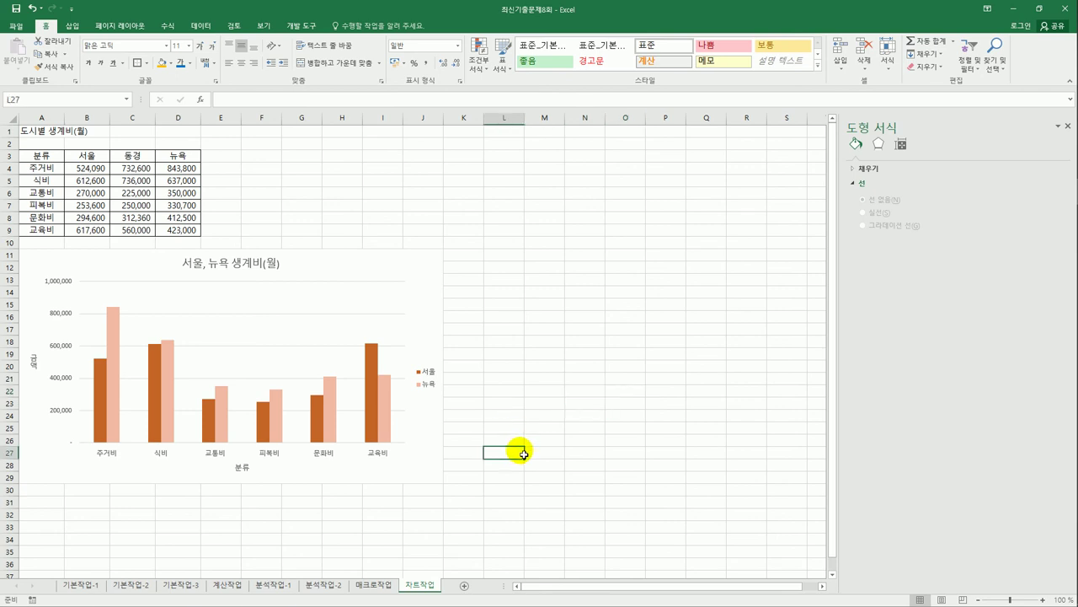